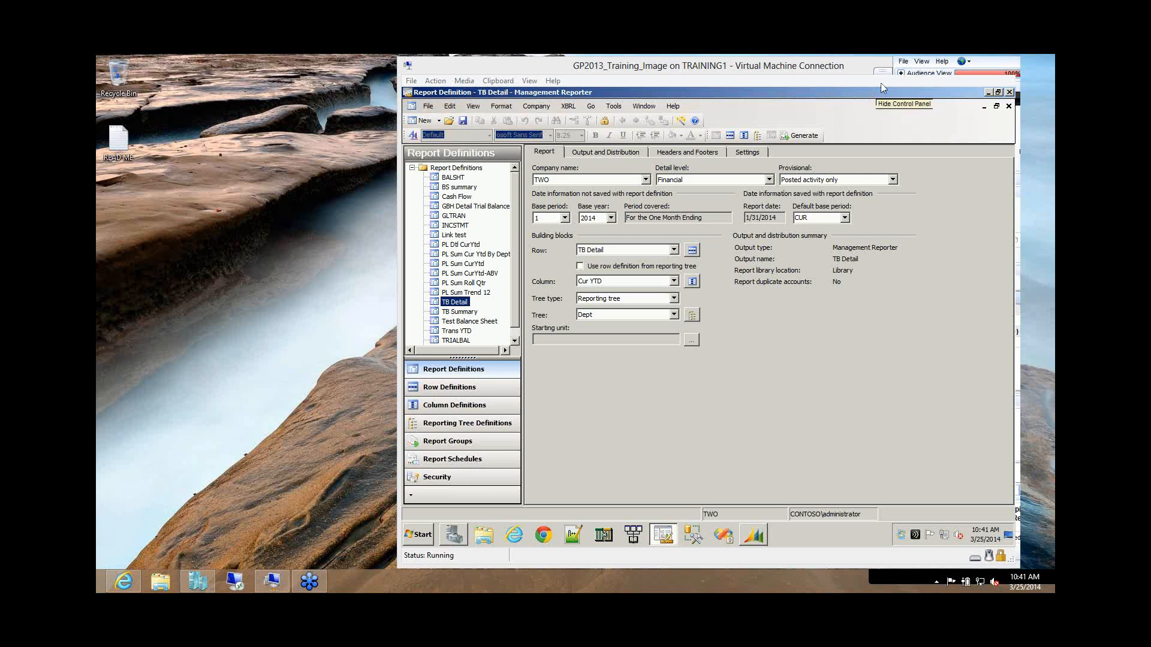
- Start a new report group definition
left_click(883, 89)
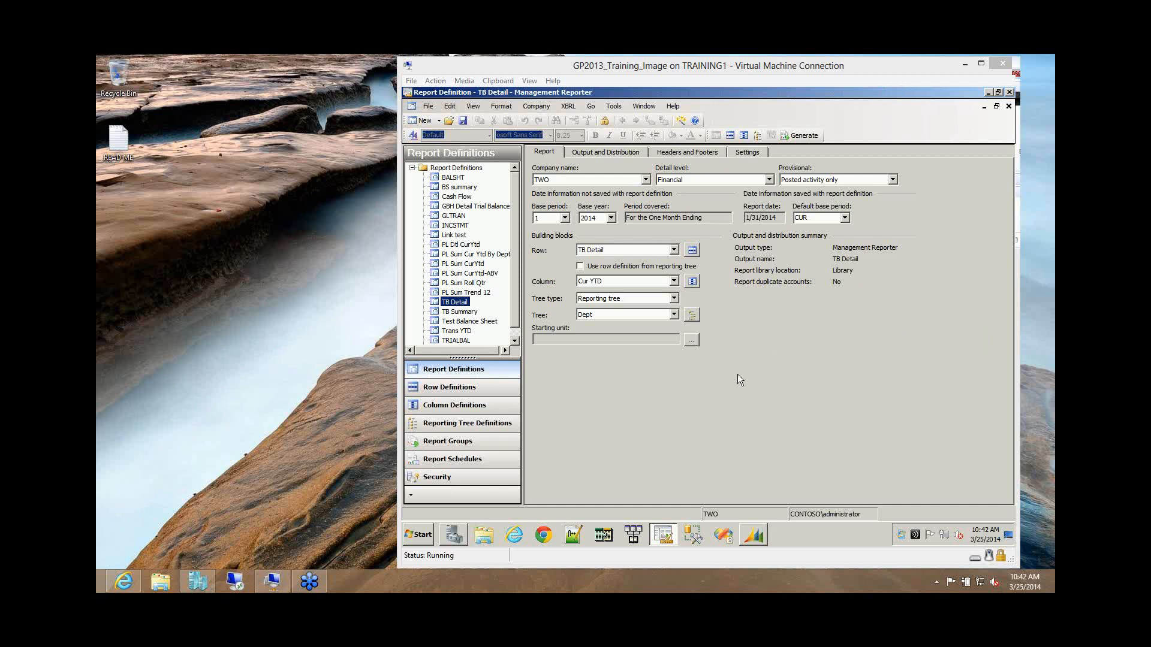
left_click(468, 443)
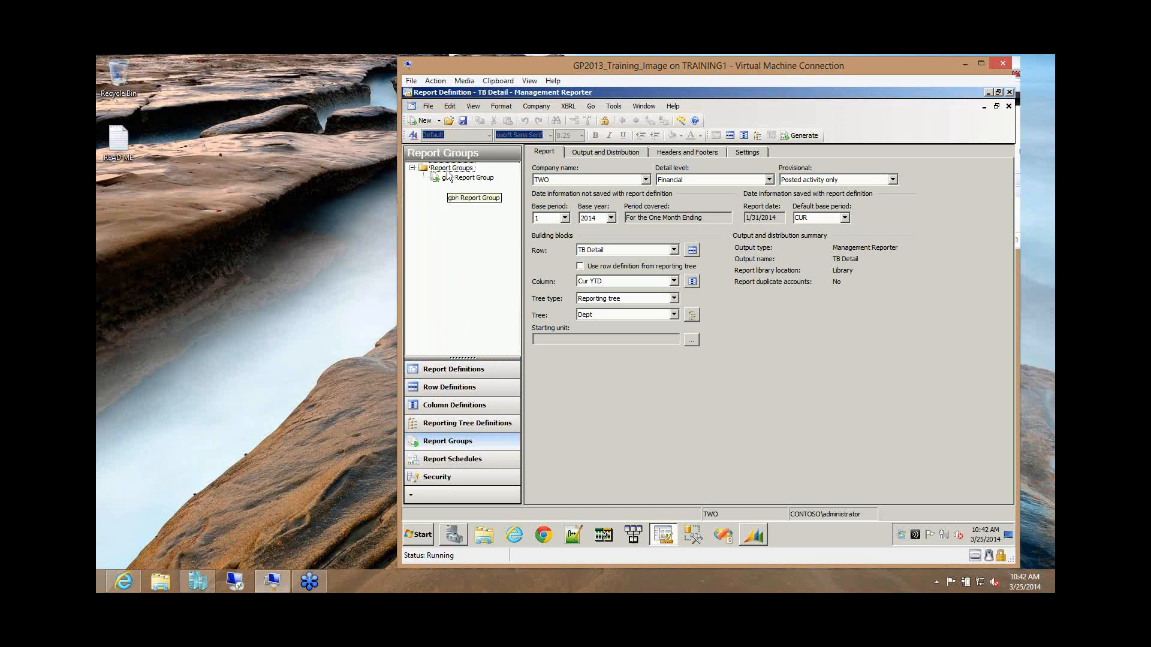
left_click(422, 122)
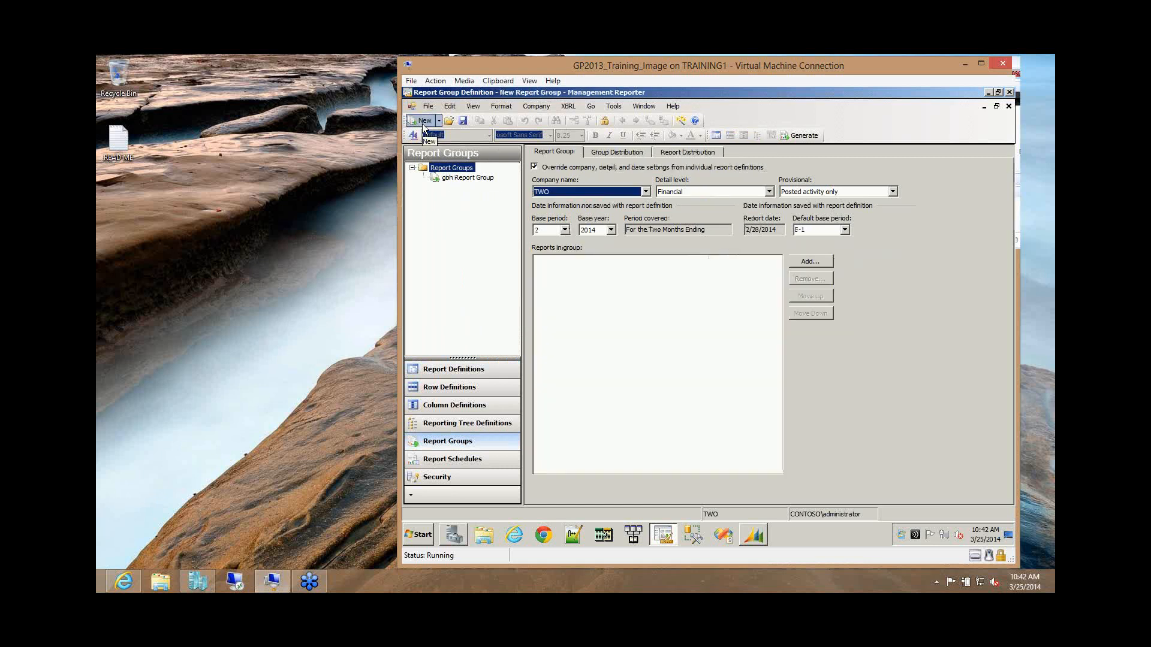
- Add the BS summary, PL Sum CurYtd and TB Summary report definitions to the new report group
left_click(815, 265)
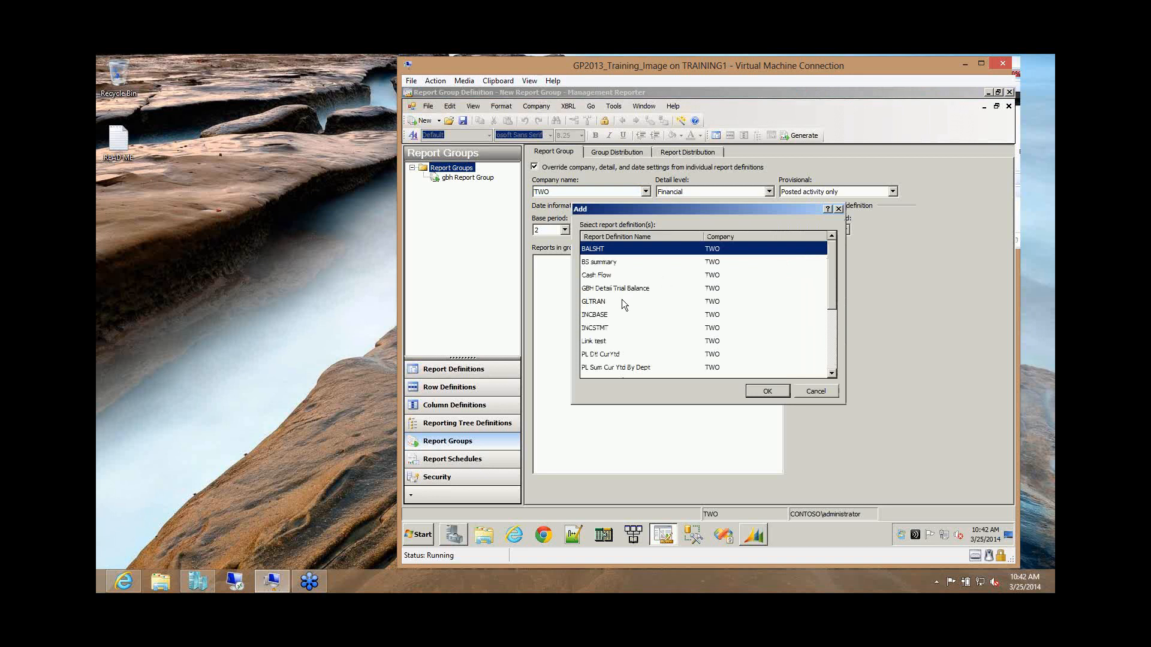
left_click(609, 266)
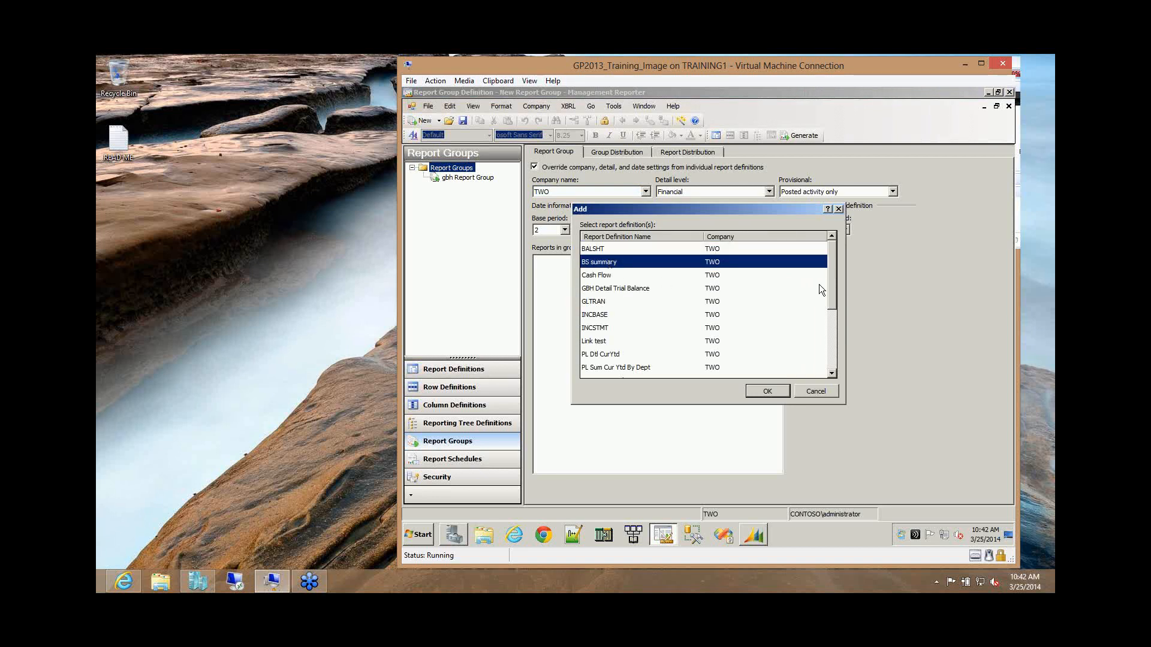
left_click_drag(832, 286, 832, 298)
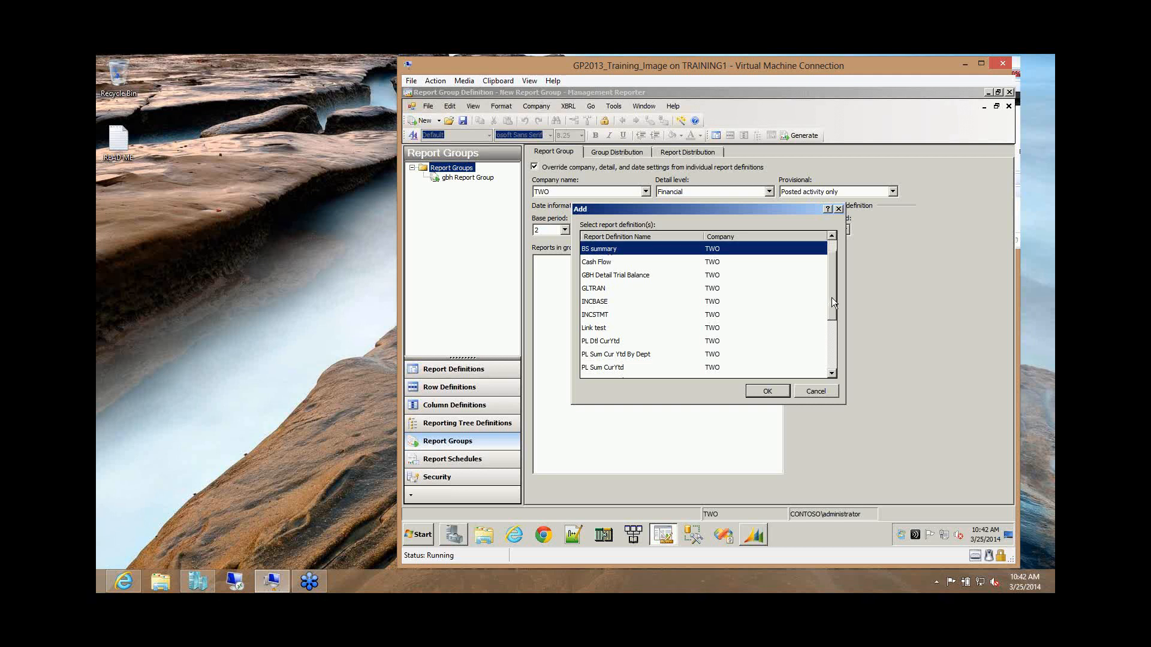
left_click(614, 368, "ctrl")
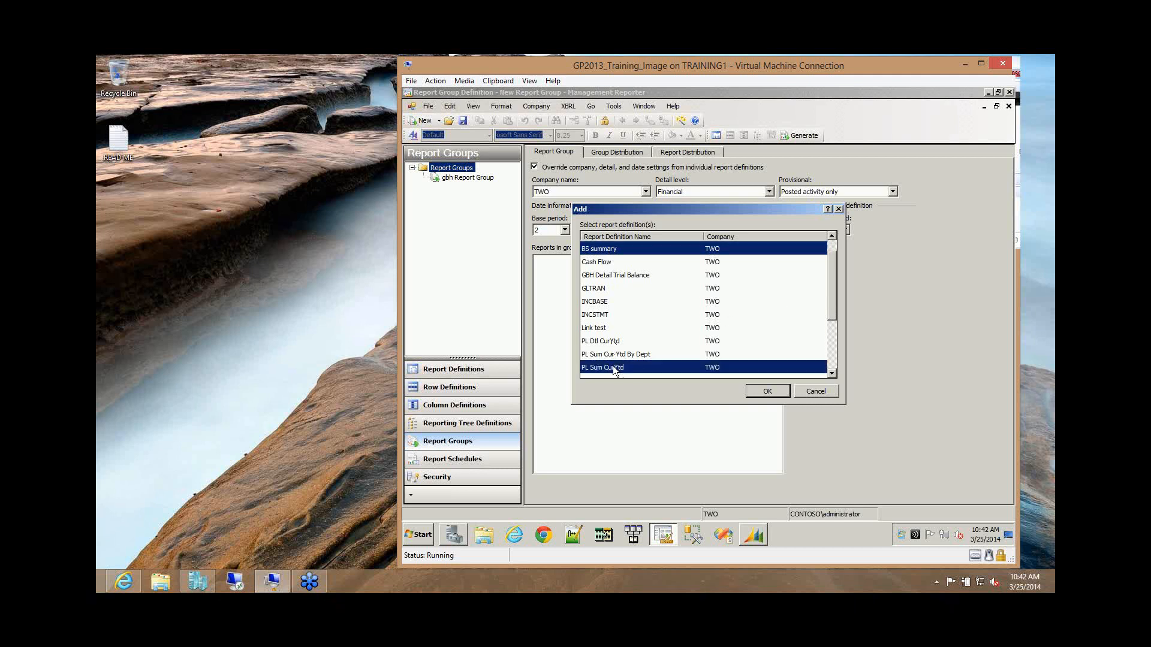
left_click(830, 375)
left_click(831, 375)
left_click(831, 375)
left_click(830, 375)
left_click(831, 375)
left_click(831, 375)
left_click(830, 375)
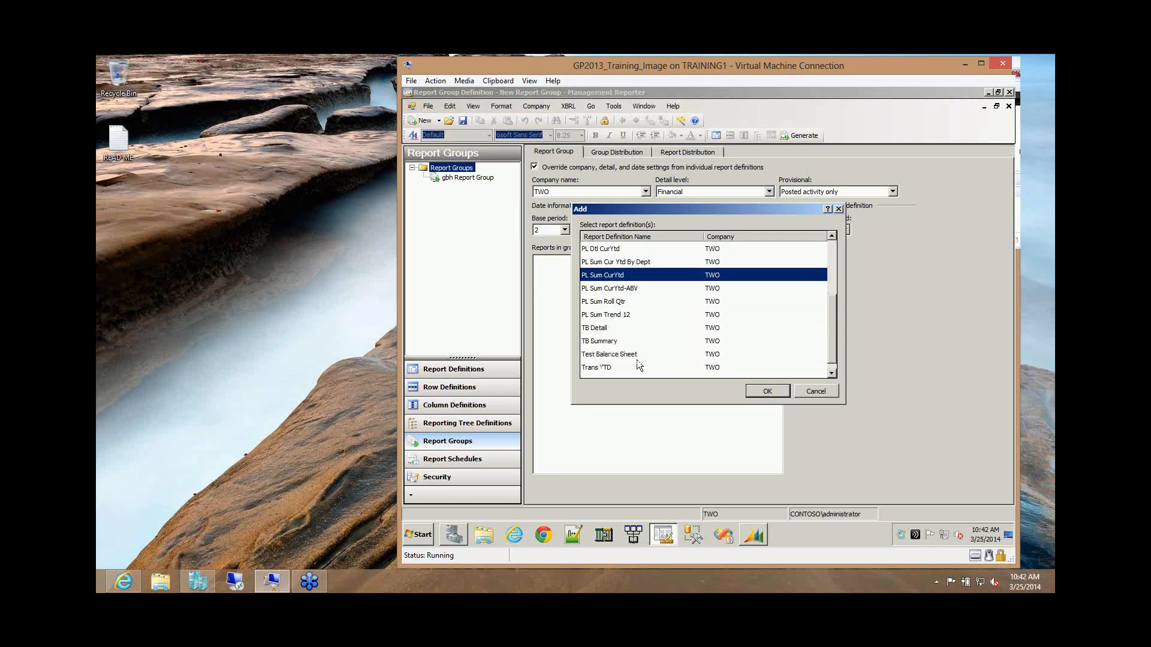
left_click(603, 341, "ctrl")
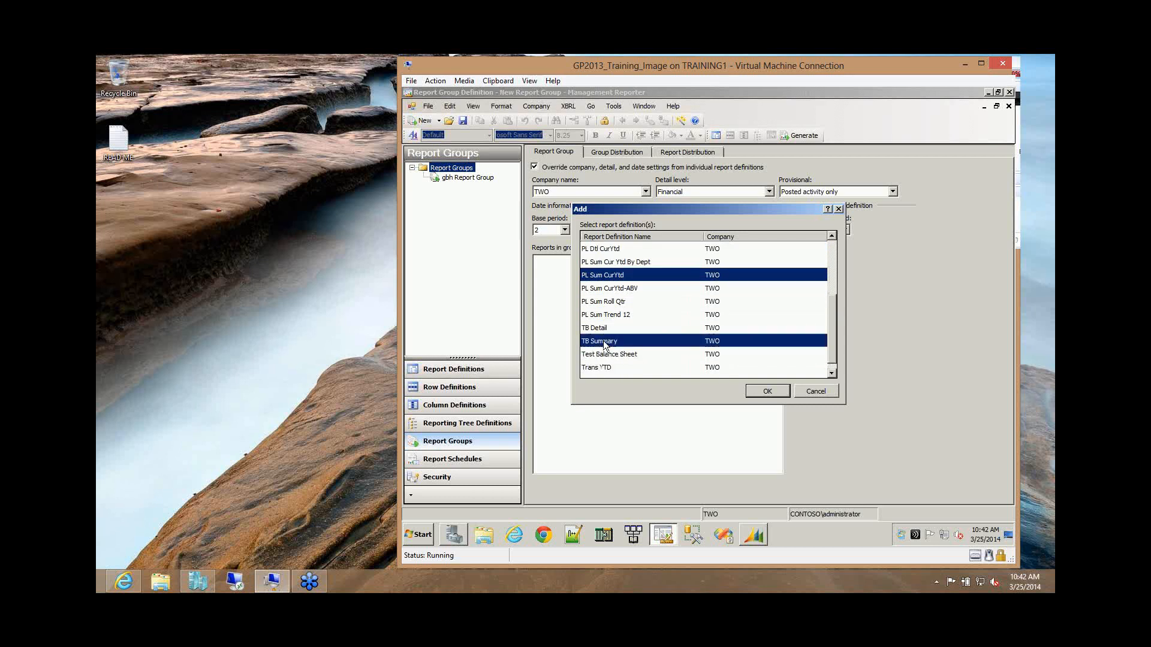
left_click(765, 392)
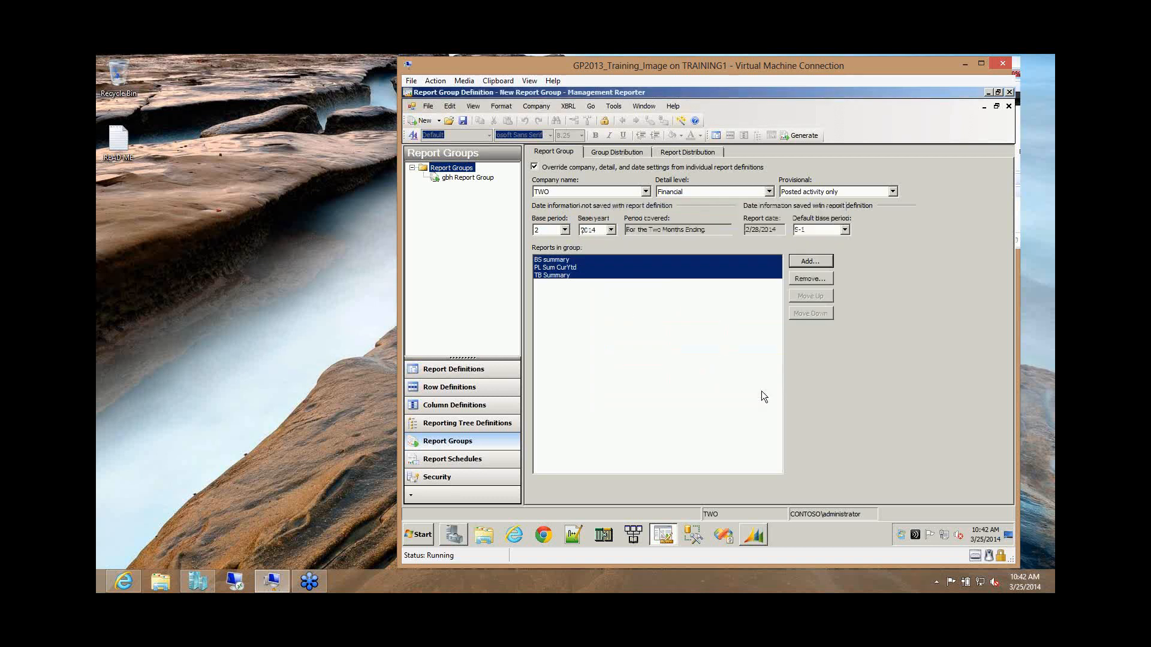
- Move TB Summary to the first position among the reports in the group
left_click(558, 275)
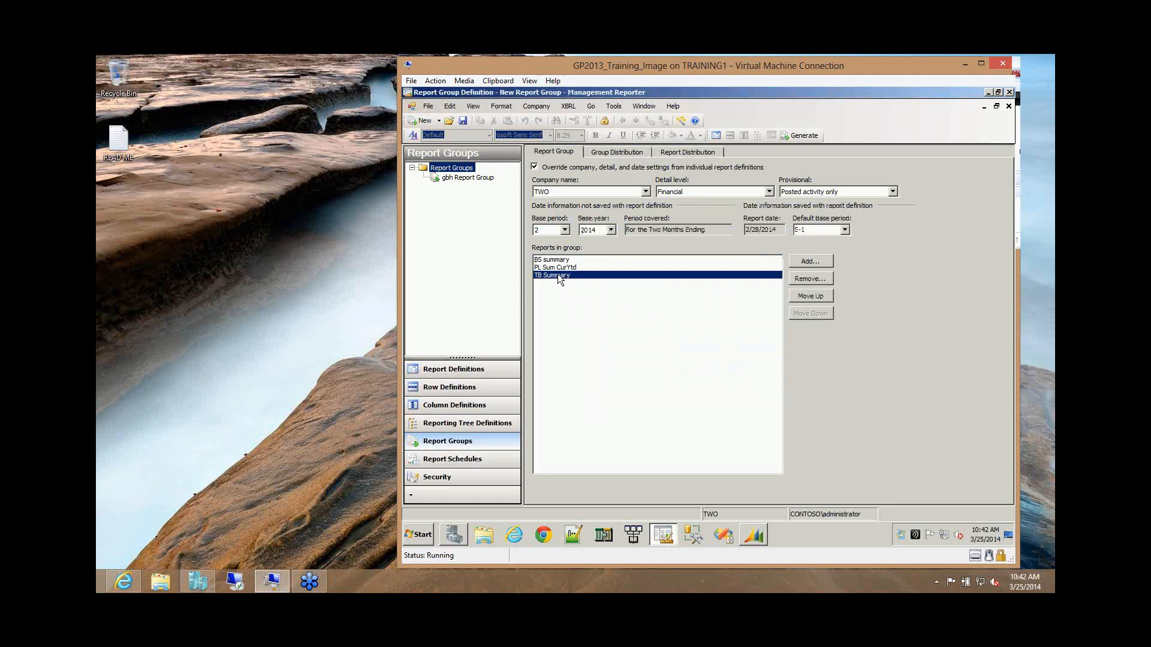
left_click(810, 296)
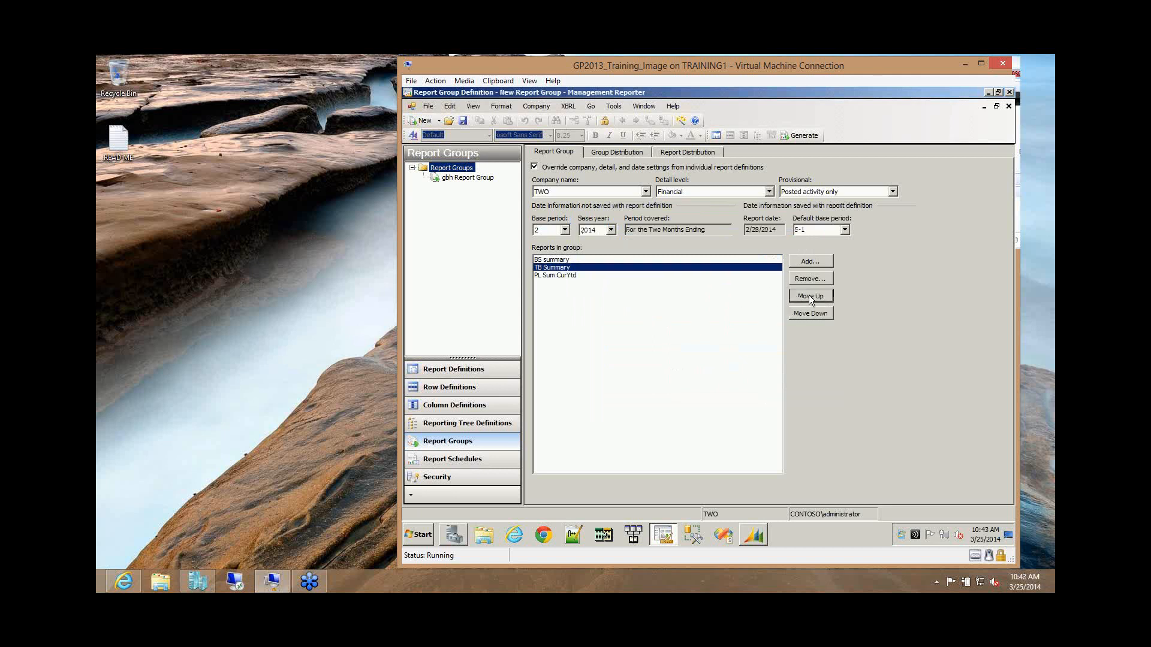
left_click(810, 296)
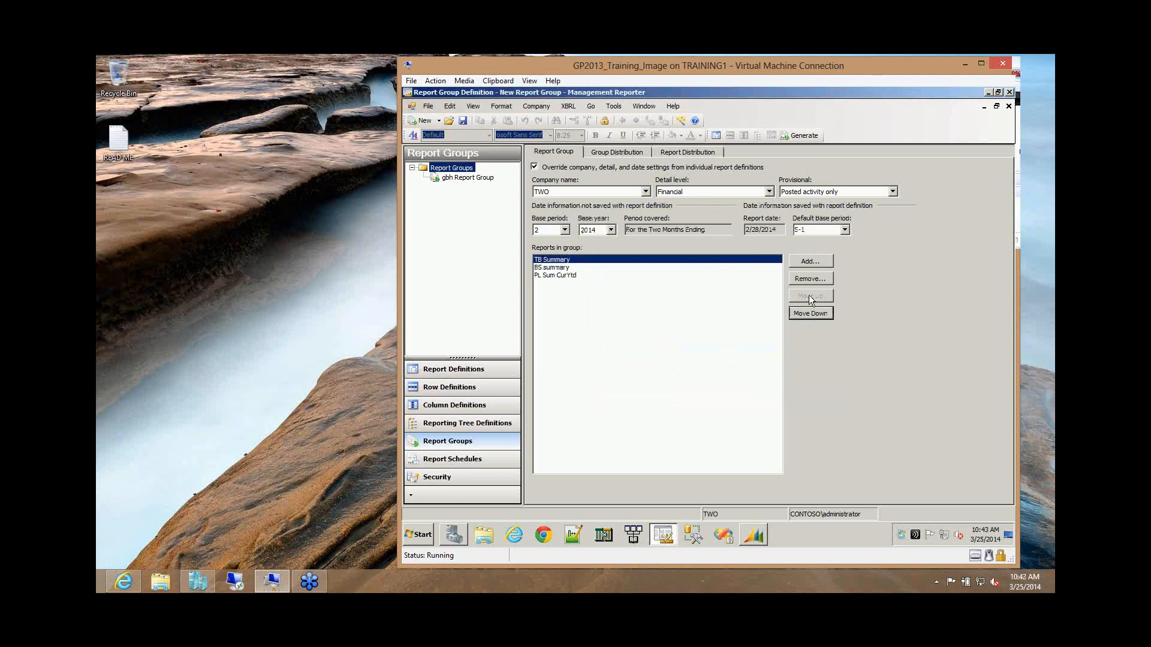
- Set the report group's base period to 12 and its base year to 2013
left_click(564, 231)
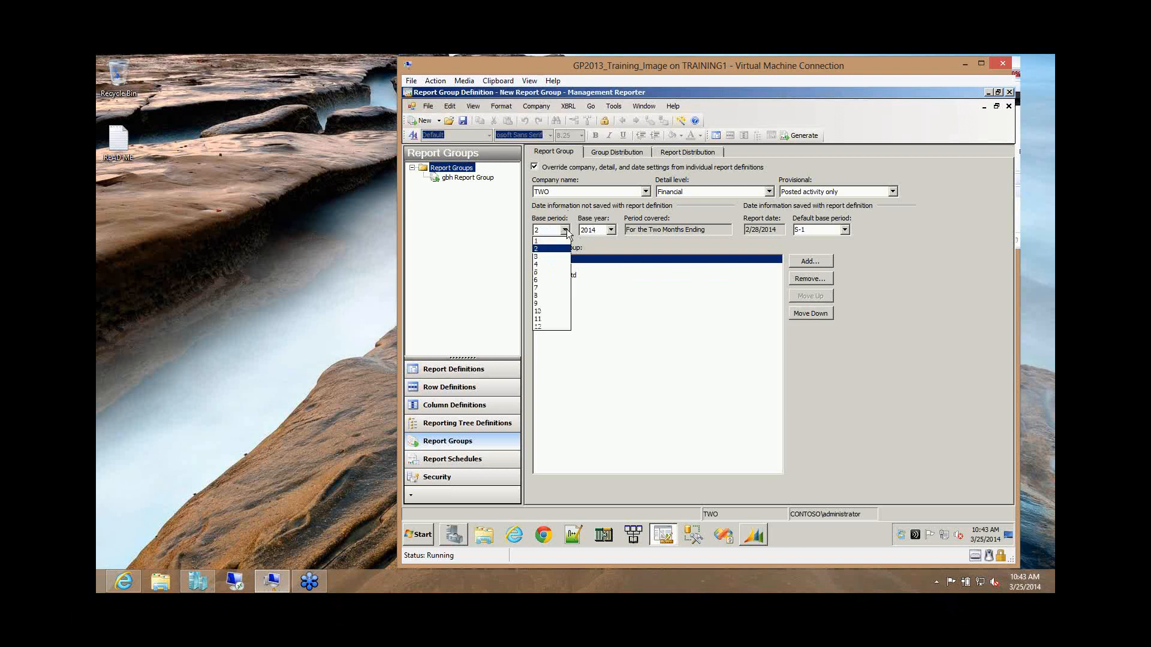
left_click(552, 327)
left_click(610, 229)
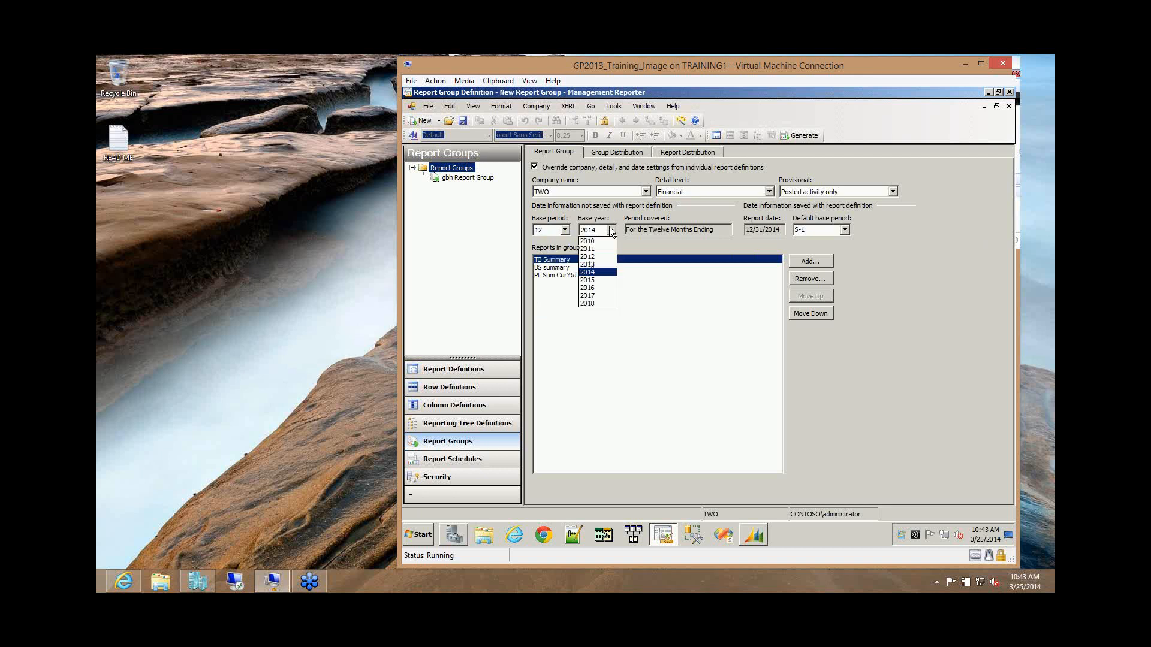
left_click(597, 263)
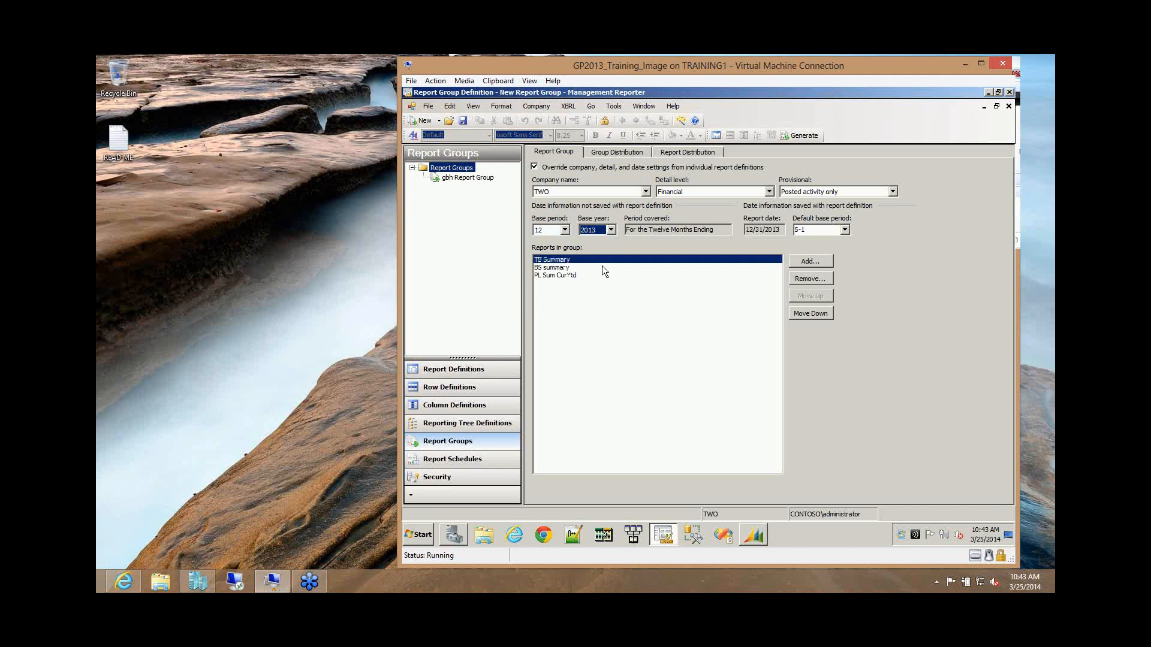
- Save the report group as "Webinar Report Group" and select it in the list of report groups
left_click(463, 121)
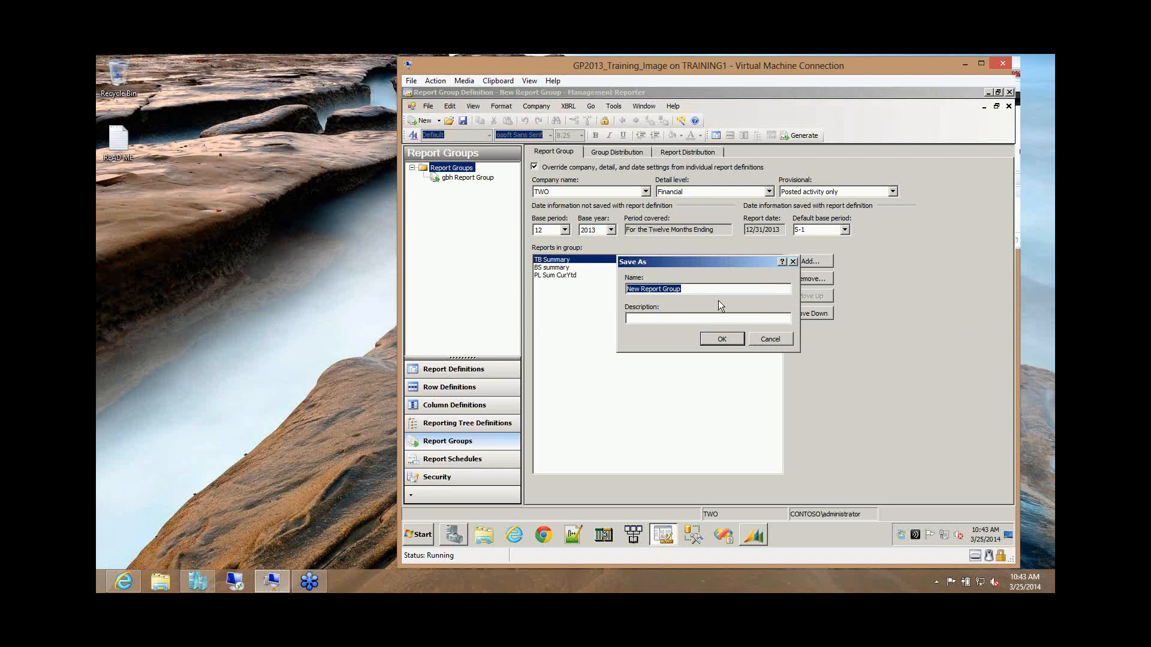
type("Wep")
type("inar")
type(" Report G")
left_click(719, 339)
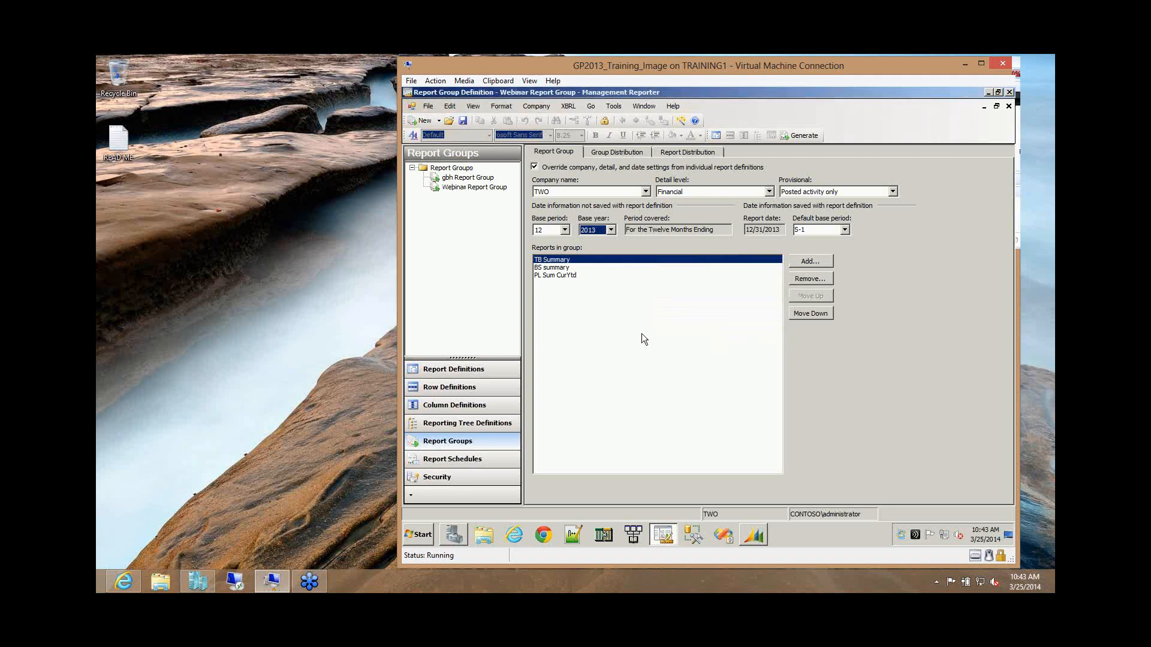
left_click(485, 188)
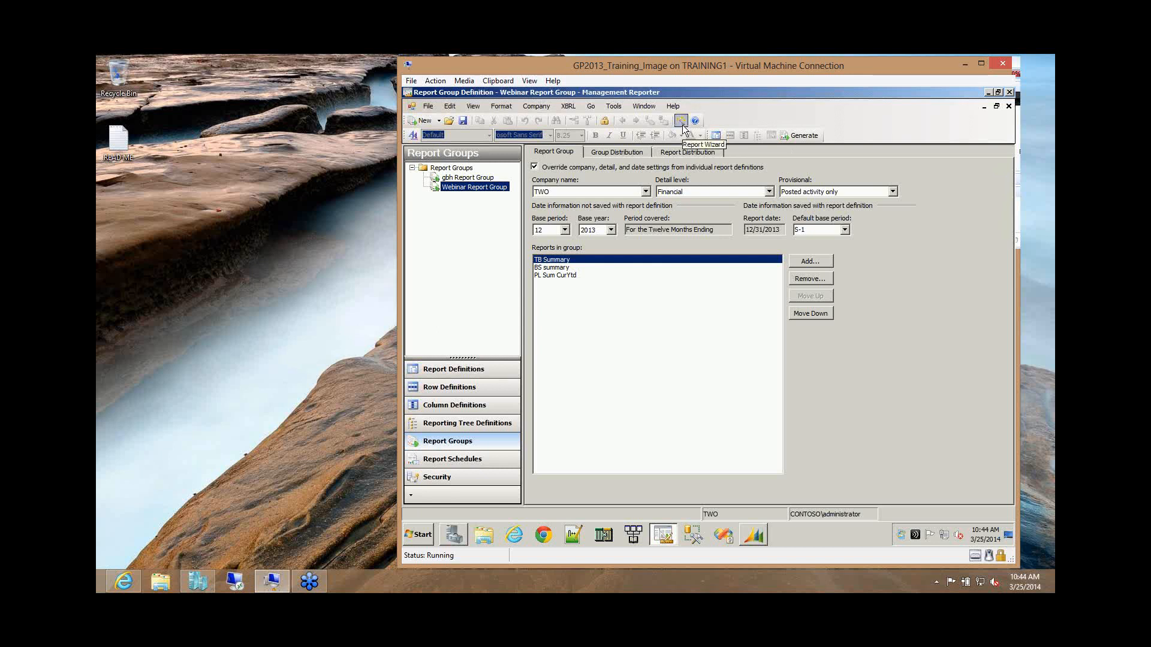
- Start the Report Wizard with the Balance Sheet template and proceed to defining the report sections
left_click(613, 108)
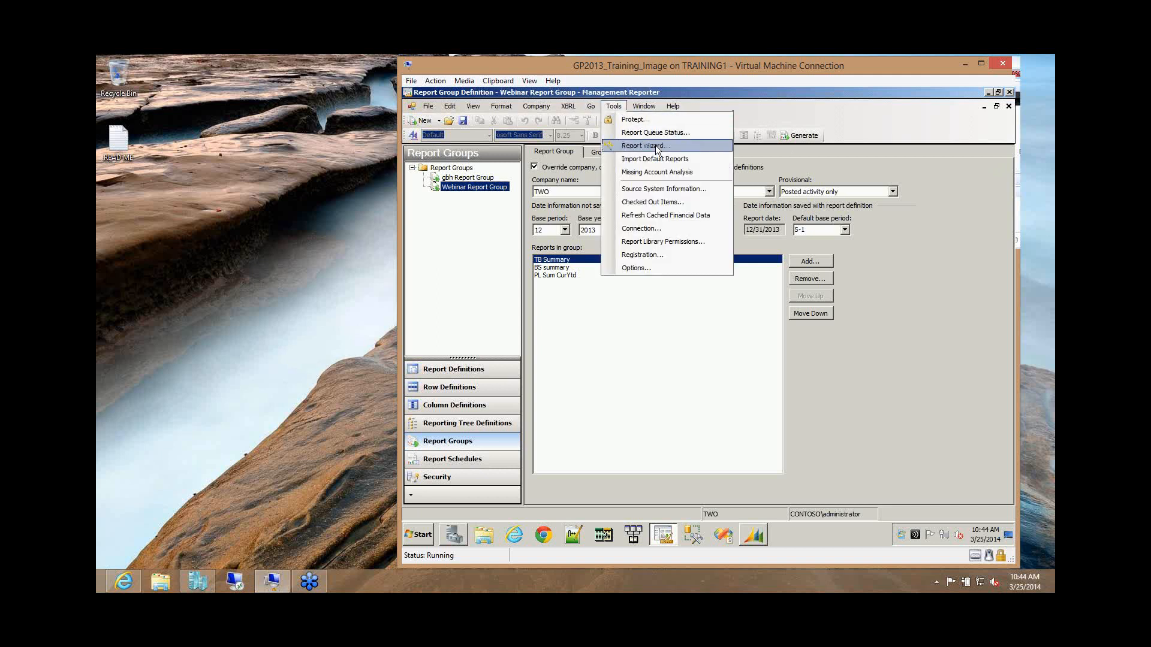
left_click(656, 145)
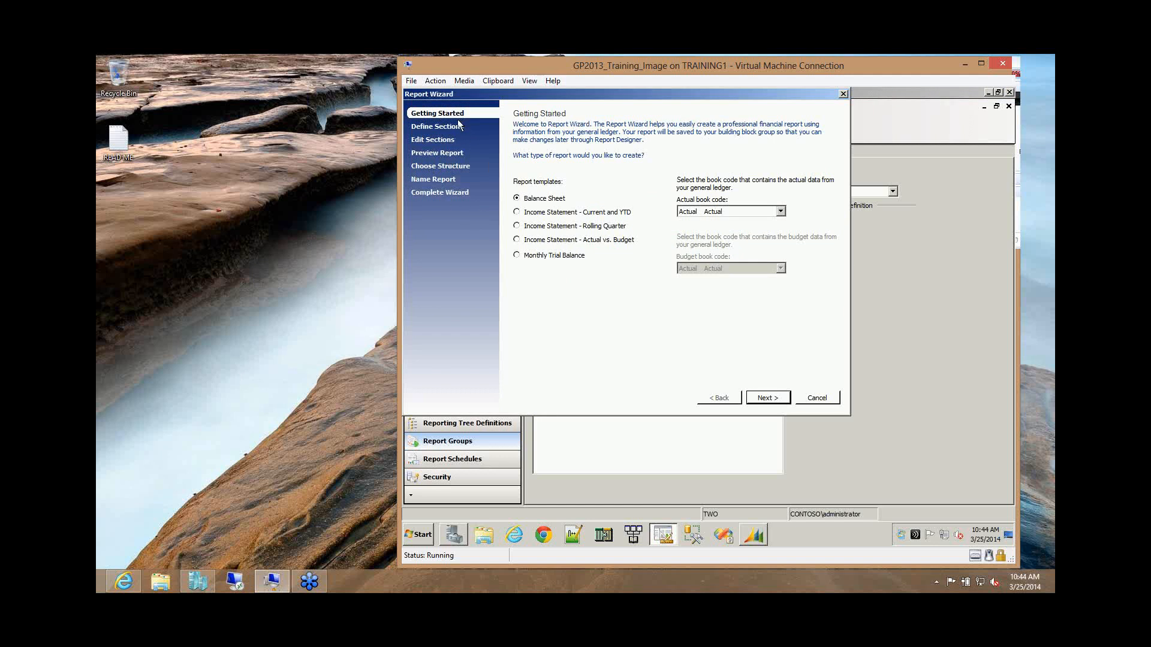
left_click(543, 257)
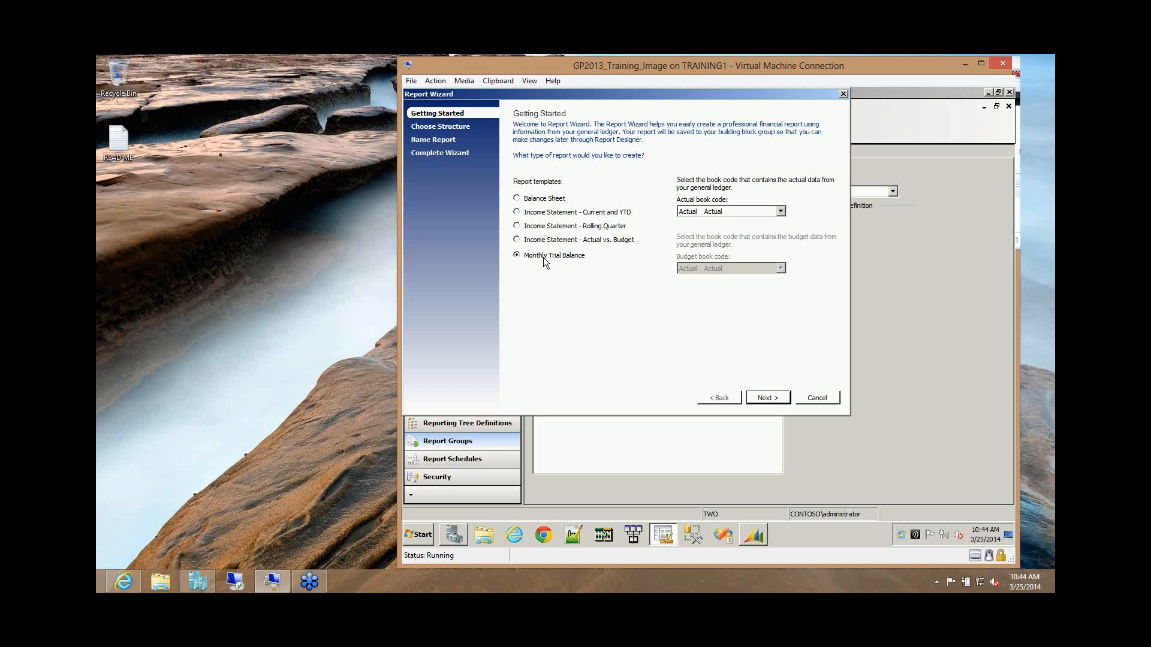
left_click(537, 200)
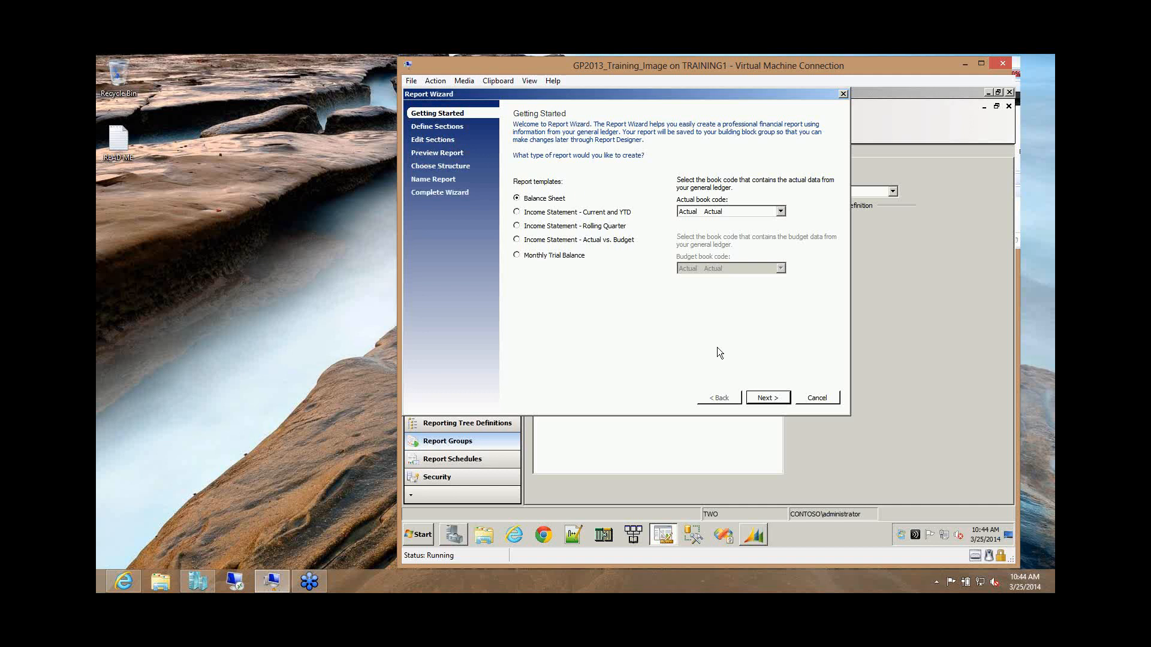
left_click(766, 398)
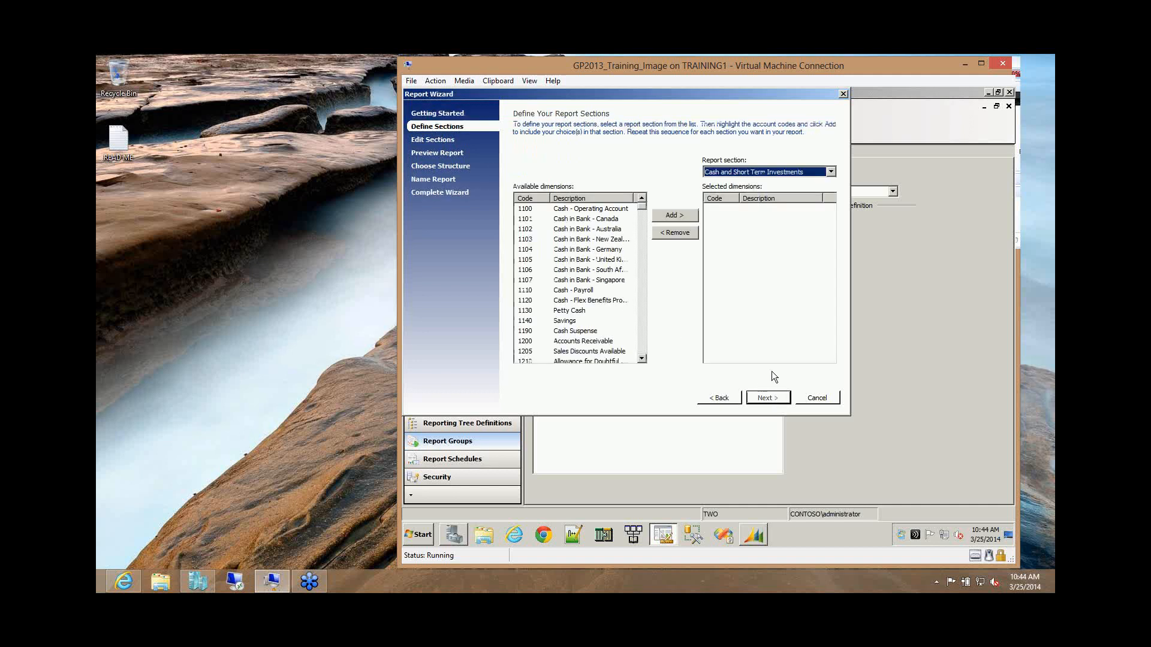
- Add accounts 1100 through 1190 to the Cash and Short Term Investments section
left_click(832, 172)
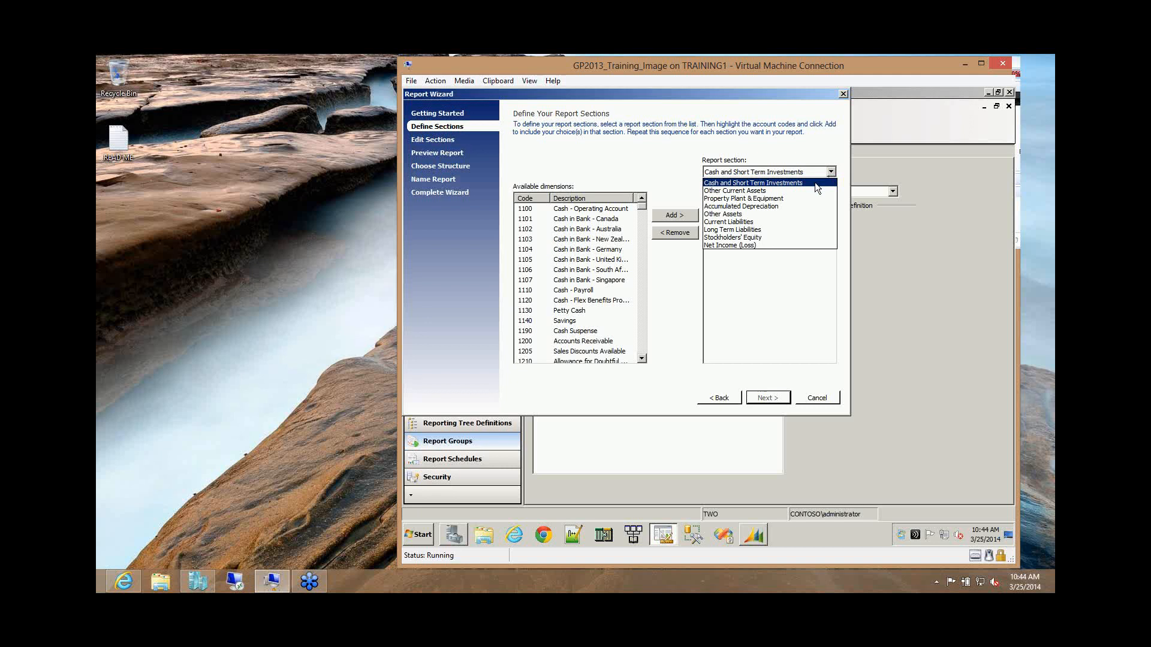
left_click(814, 182)
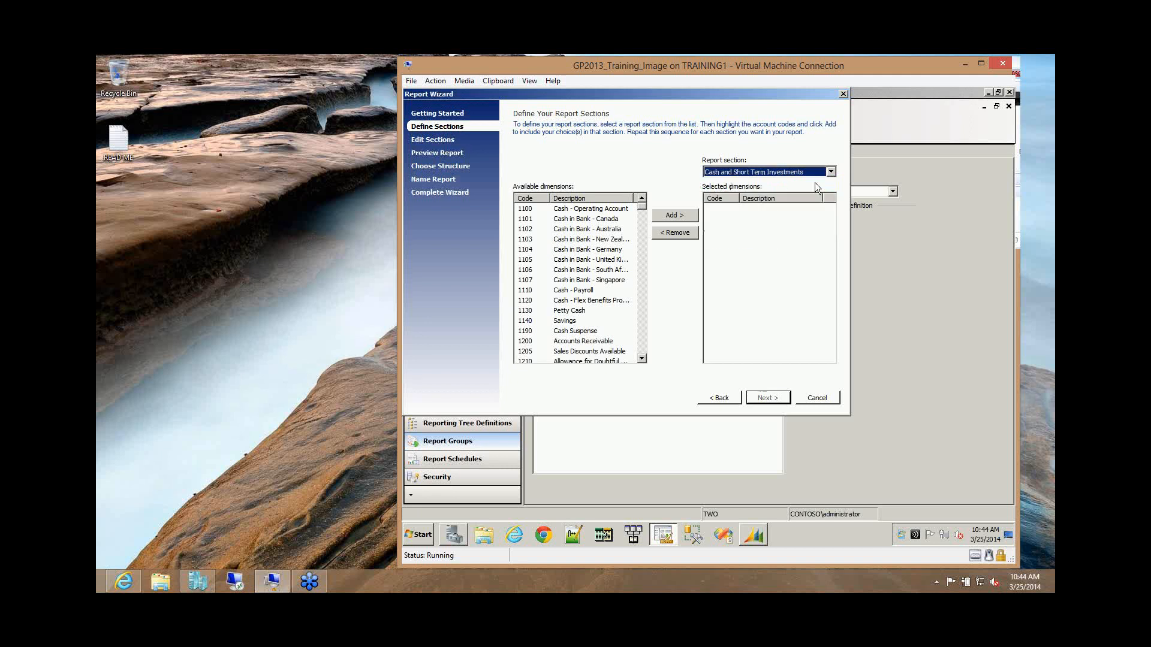
left_click(597, 210)
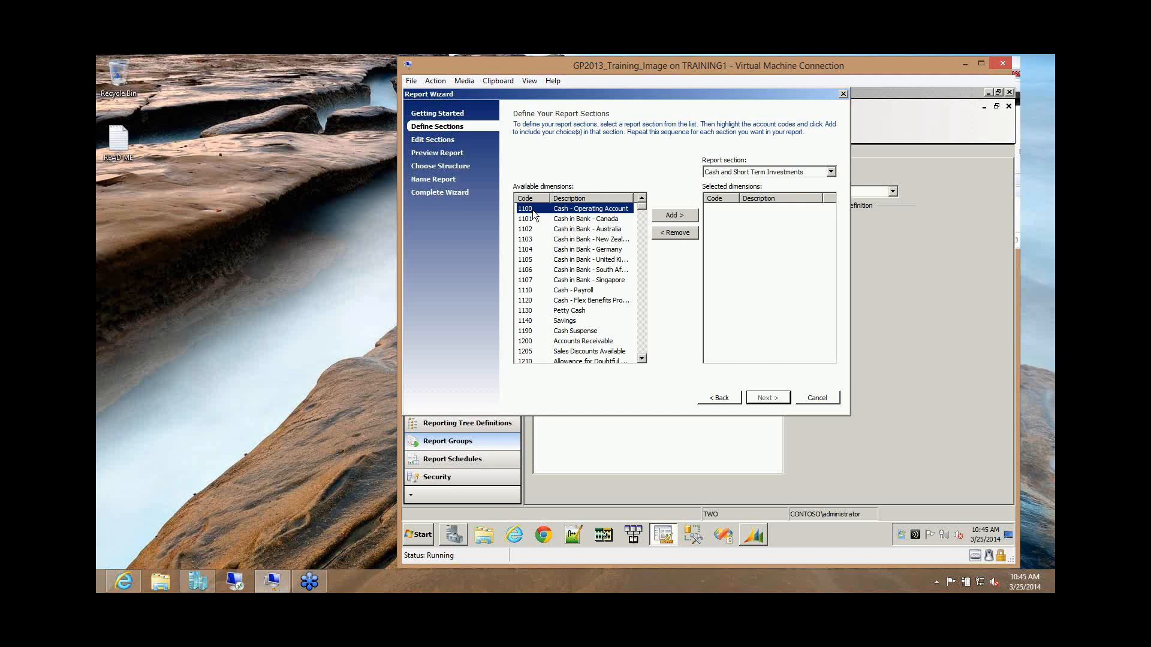
left_click(573, 332, "shift")
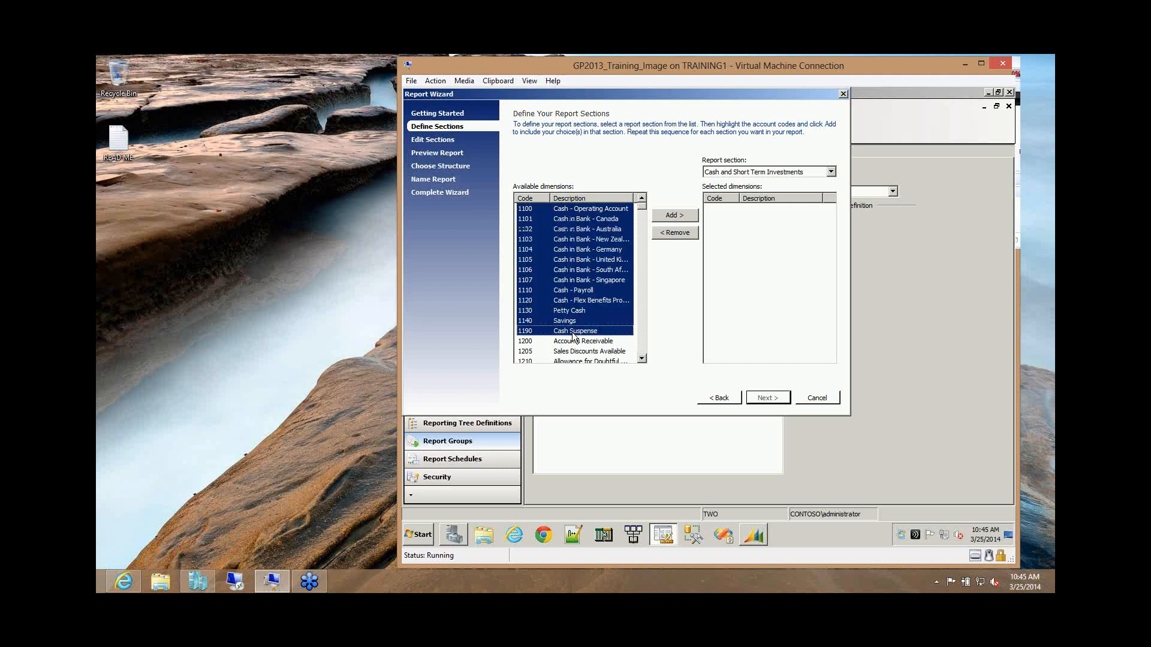
left_click(663, 214)
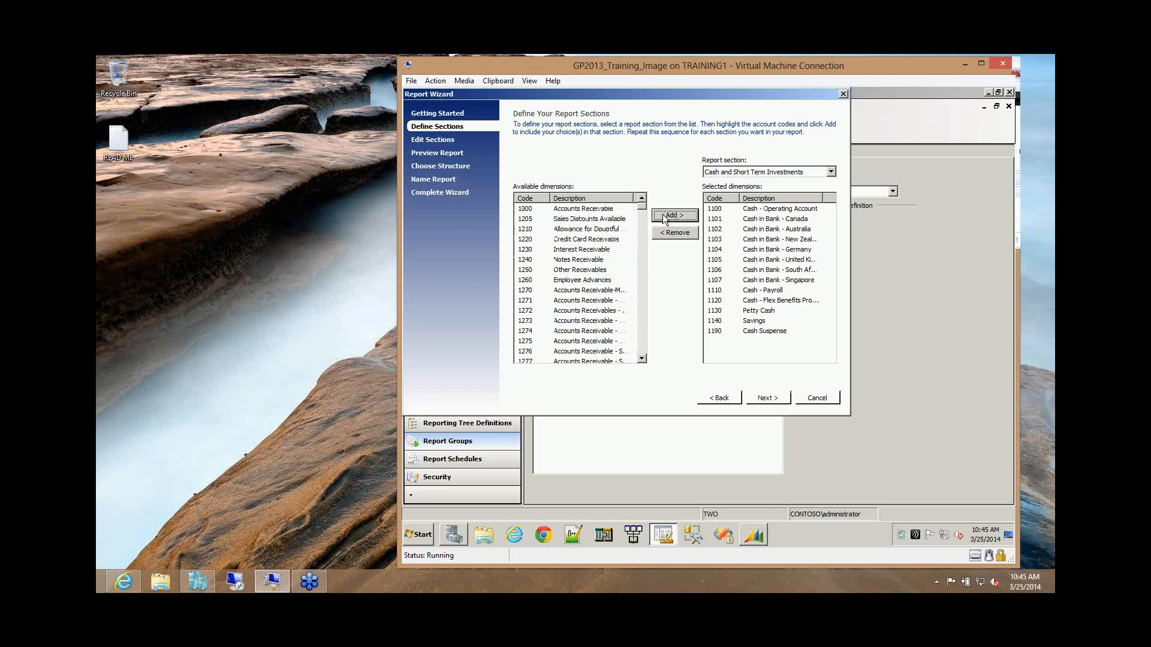
- Switch to the Other Current Assets section and add accounts 1200 through 1280 to it
left_click(745, 178)
left_click(748, 191)
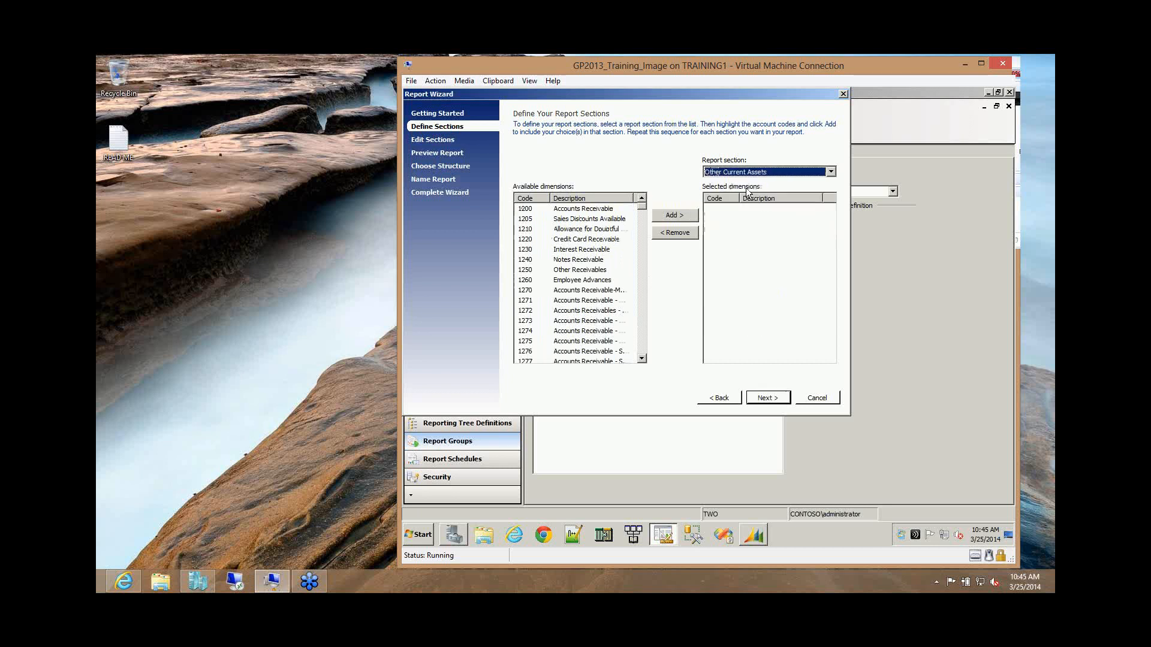
left_click(590, 210)
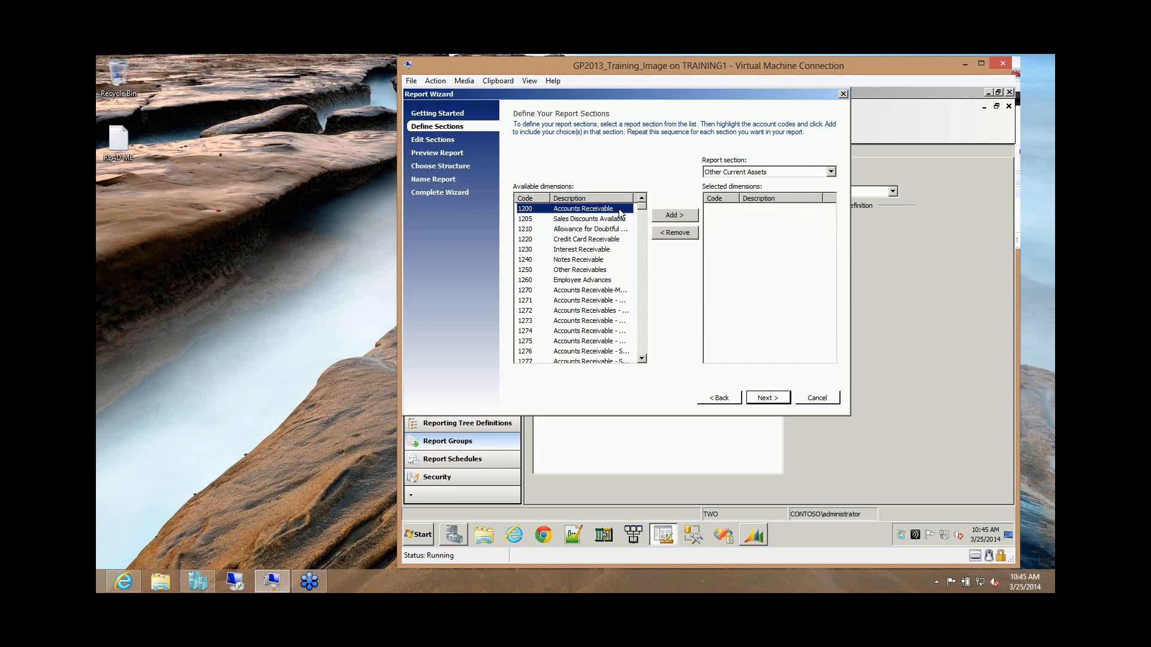
left_click(643, 236)
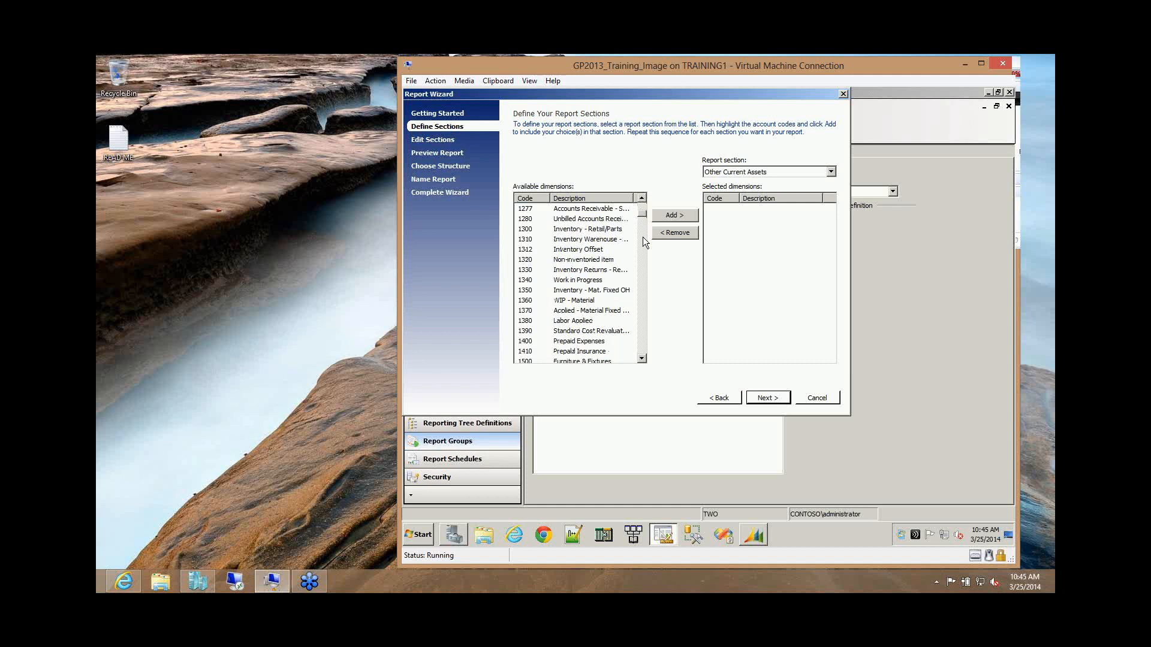
left_click(606, 220, "shift")
left_click(686, 216)
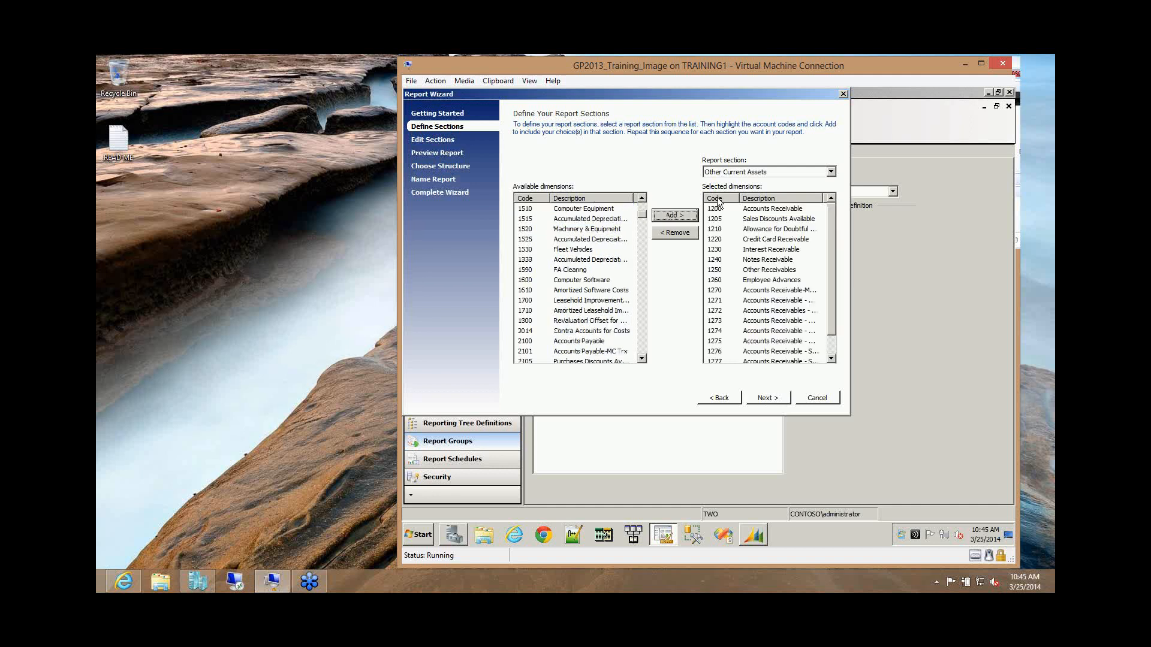
- Add accounts 1300 through 1410 to the Other Current Assets section
left_click(618, 211)
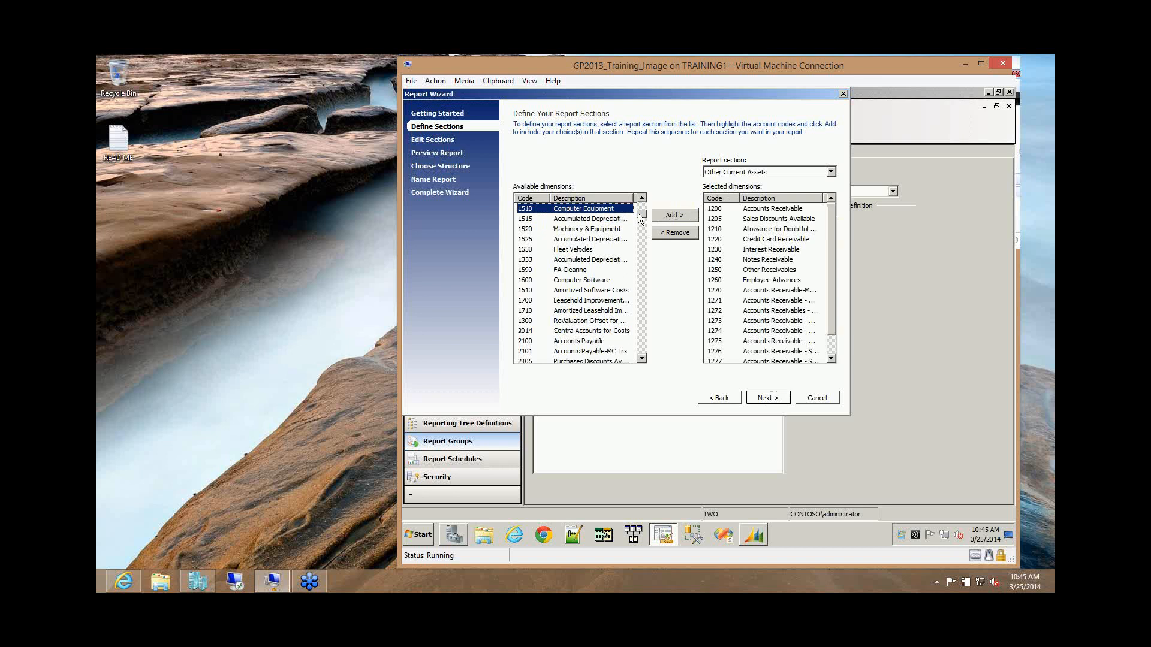
scroll(642, 216, "up", 5)
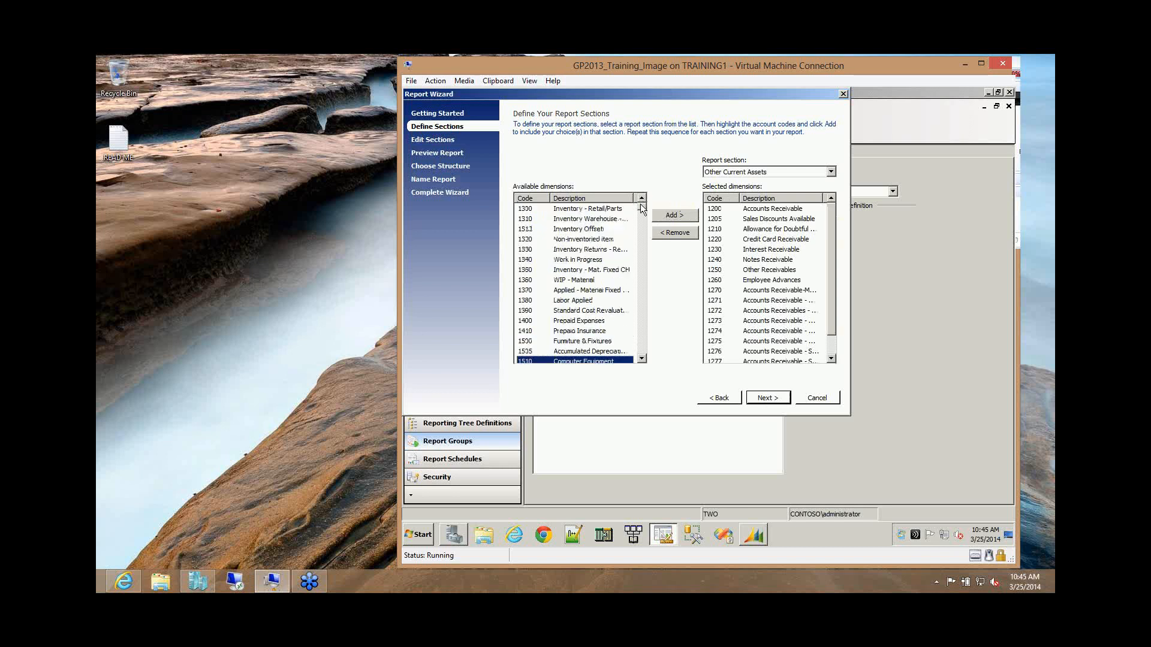
left_click(610, 209)
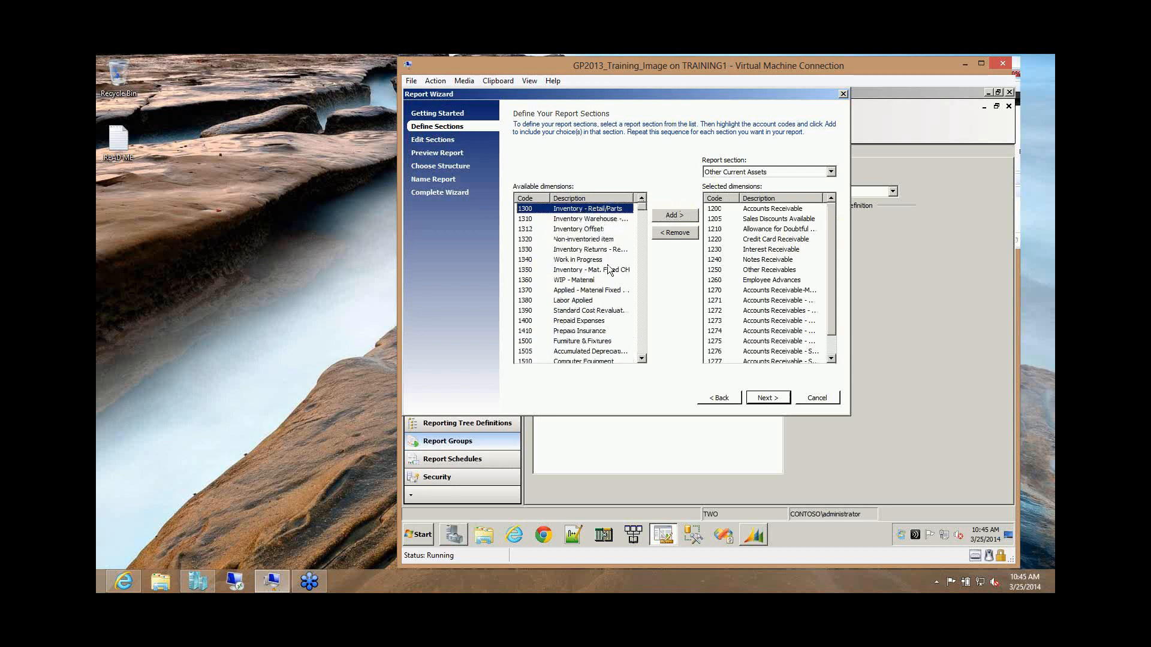
left_click(592, 334, "shift")
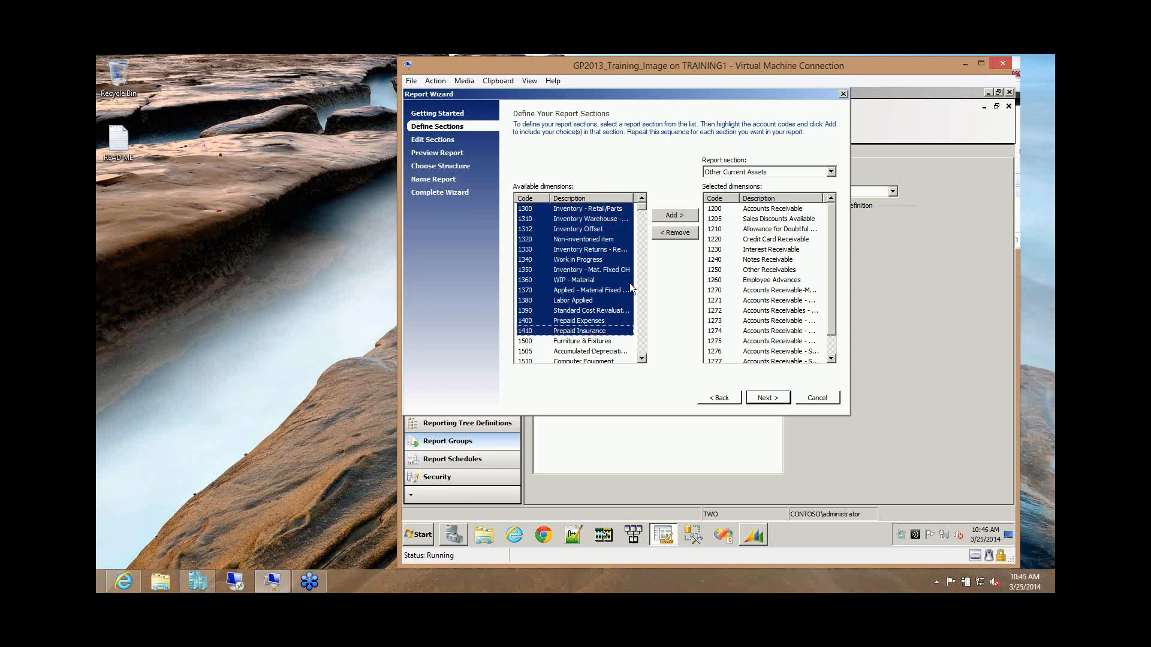
left_click(673, 217)
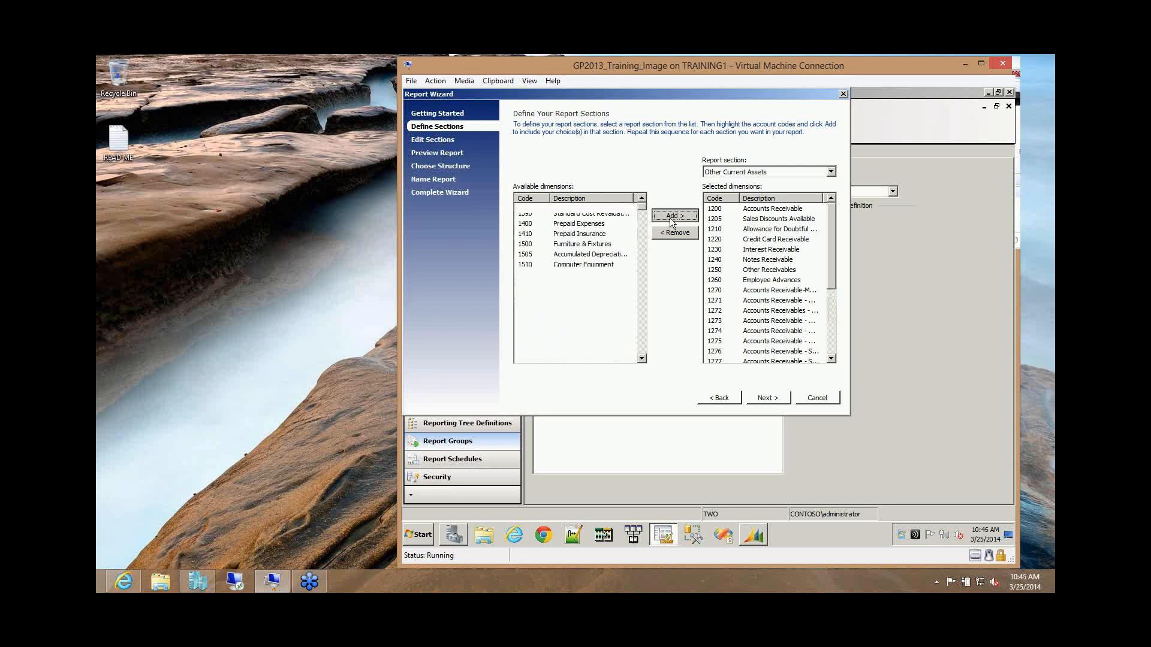
- Switch to the Property Plant & Equipment section and add accounts 1500, 1510, 1520, 1530, 1590, 1600 and 1700 to it
left_click(738, 174)
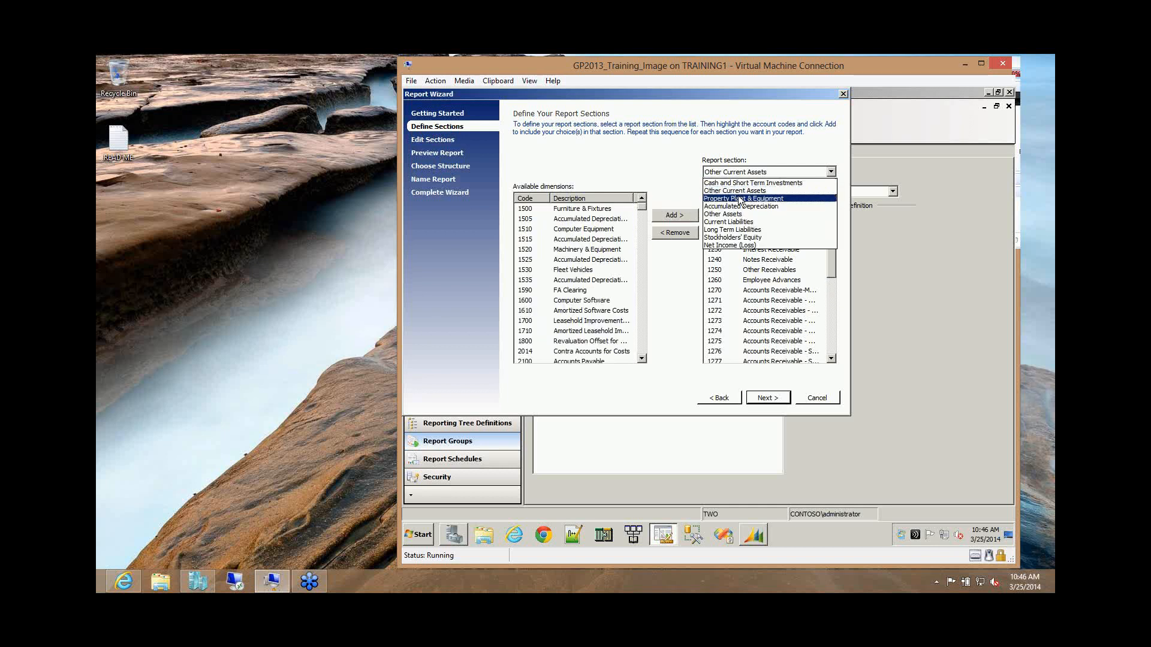
left_click(741, 198)
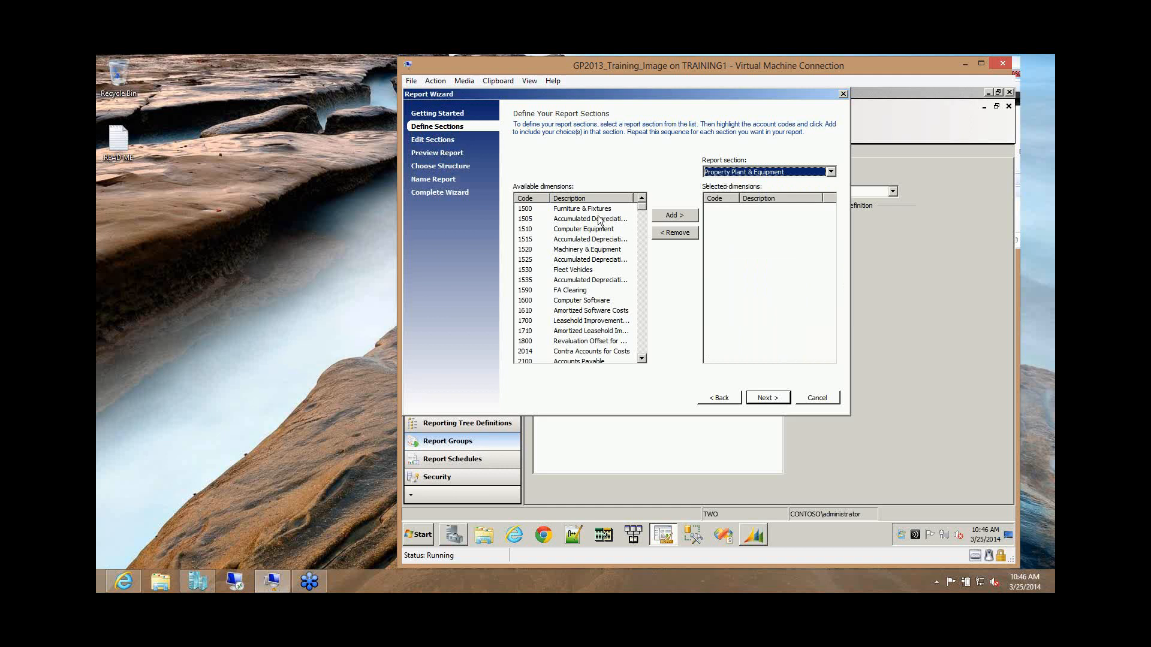
left_click(832, 172)
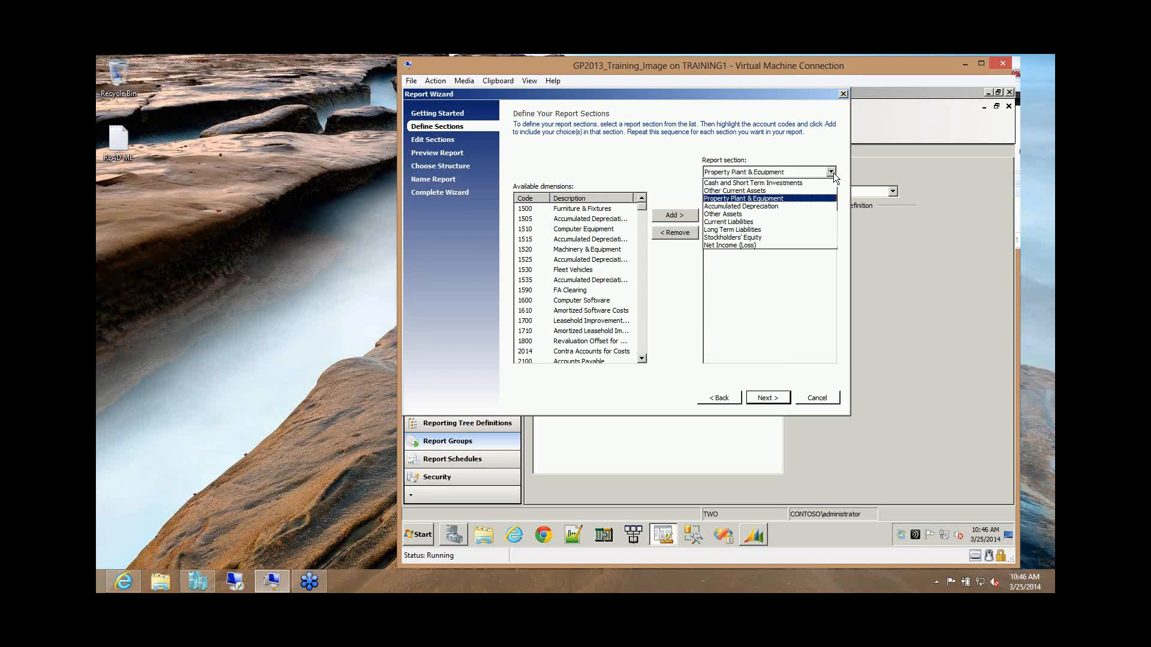
left_click(833, 173)
left_click(617, 209)
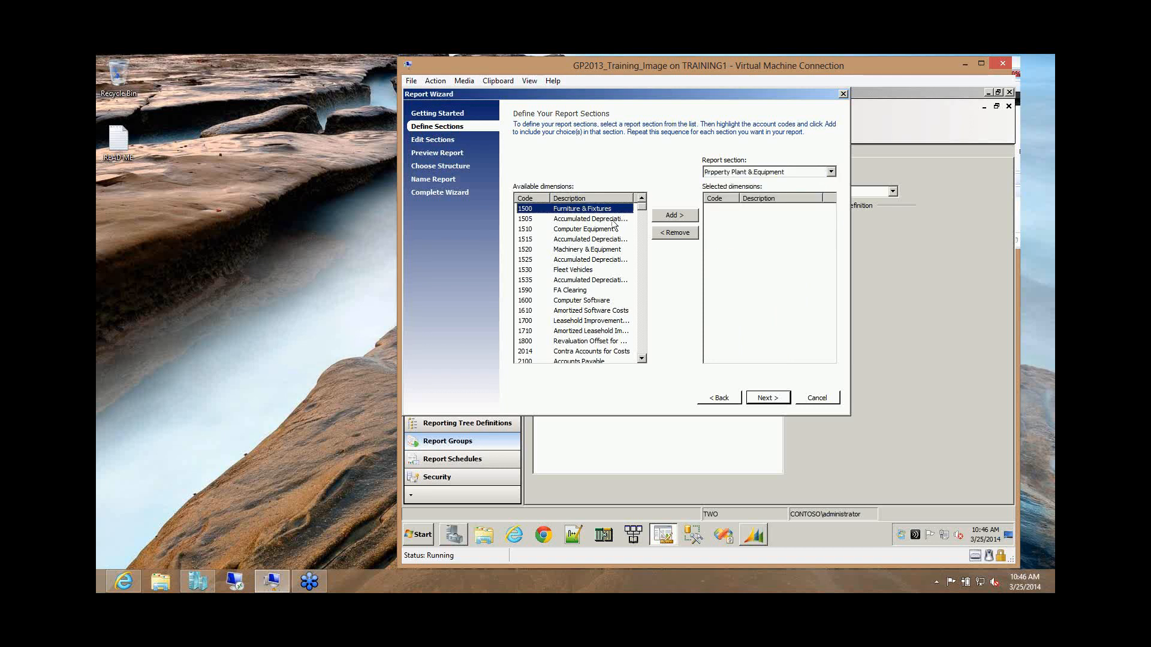
left_click(610, 229, "shift")
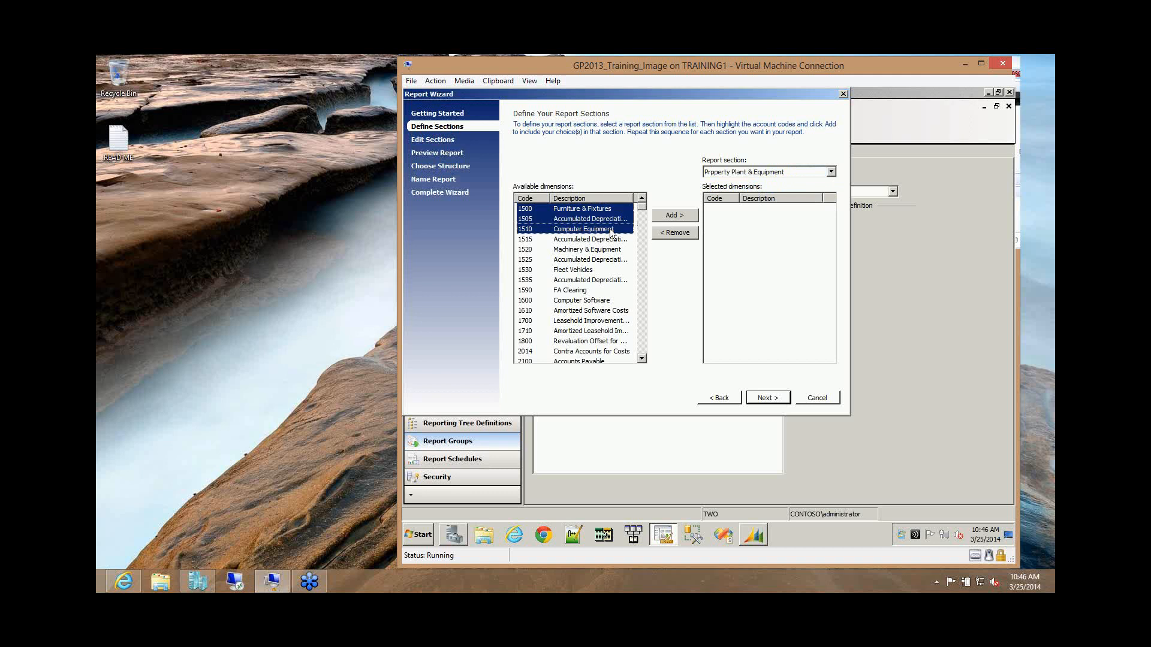
left_click(604, 209)
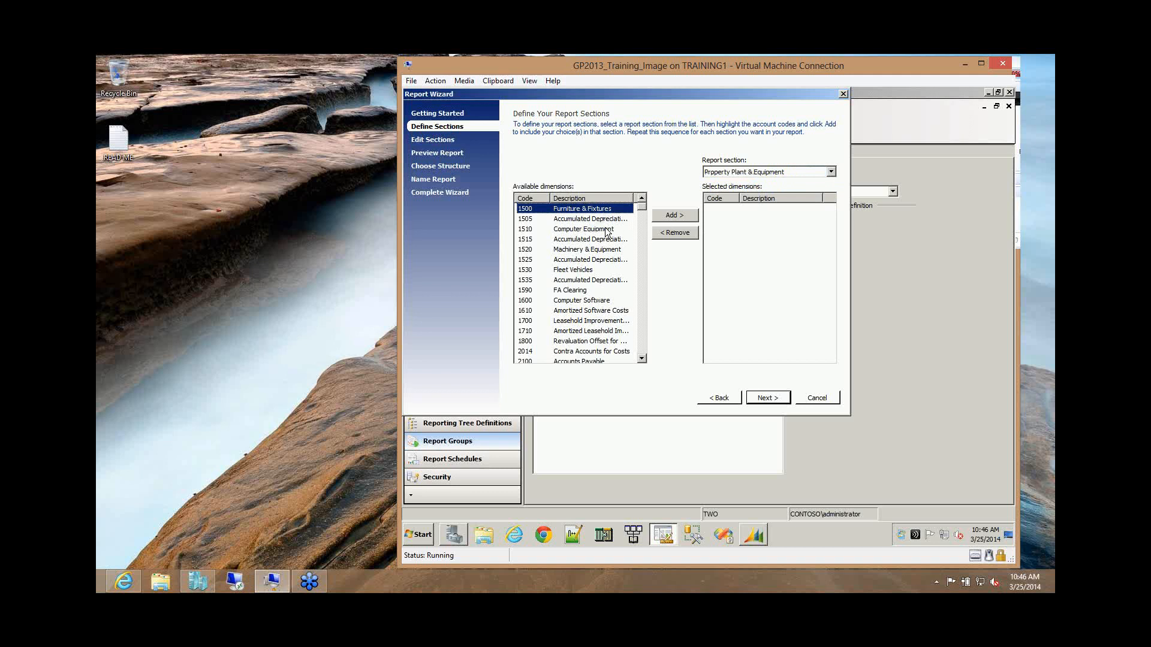
left_click(607, 229, "ctrl")
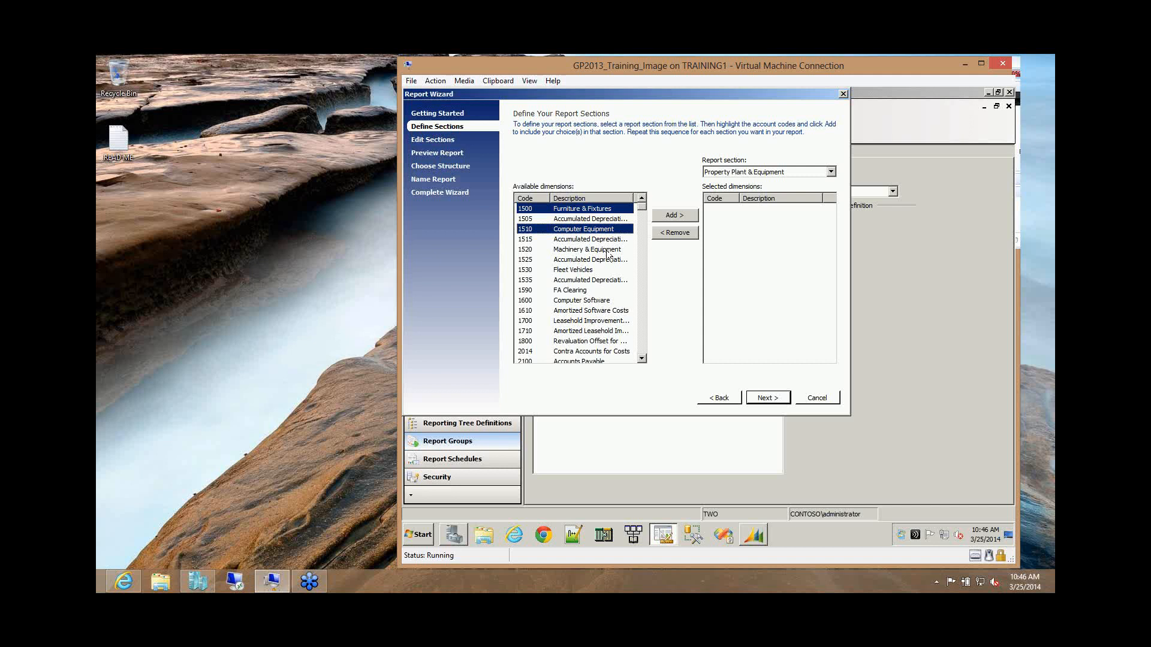
left_click(607, 250, "ctrl")
left_click(586, 271, "ctrl")
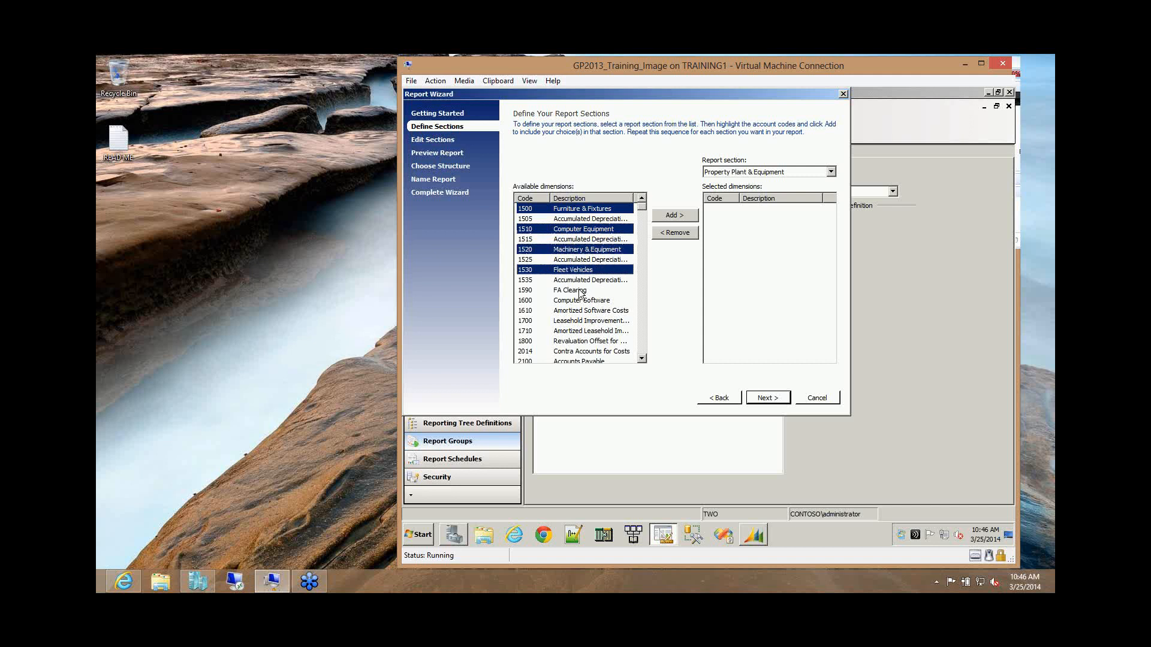
left_click(580, 290, "ctrl")
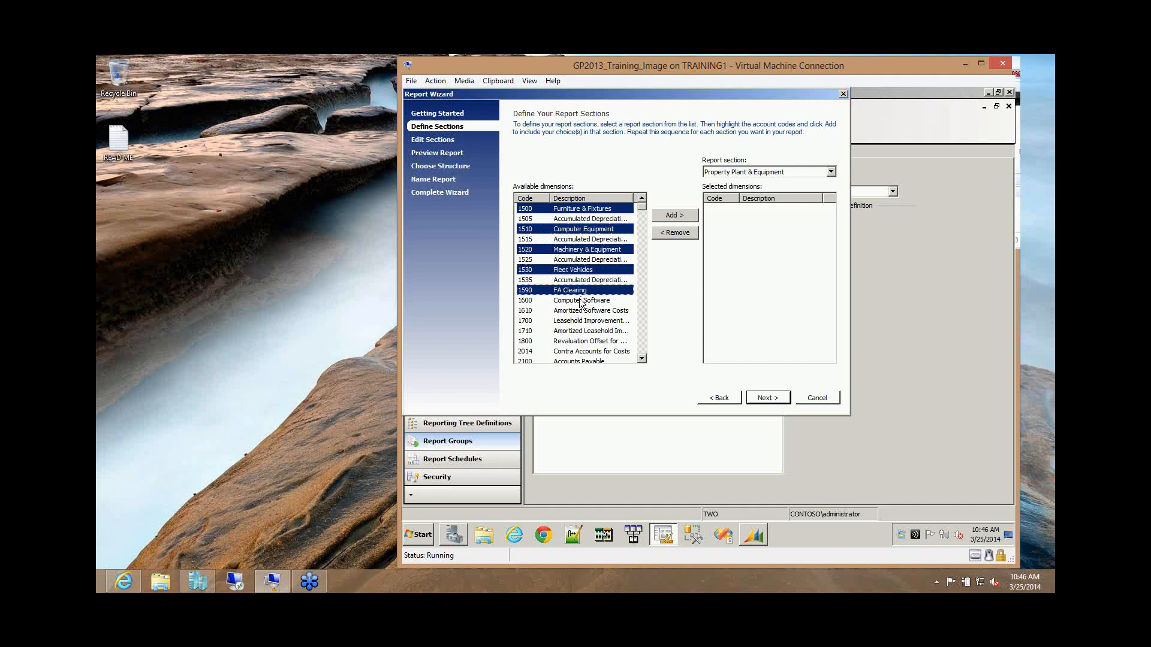
left_click(580, 301, "ctrl")
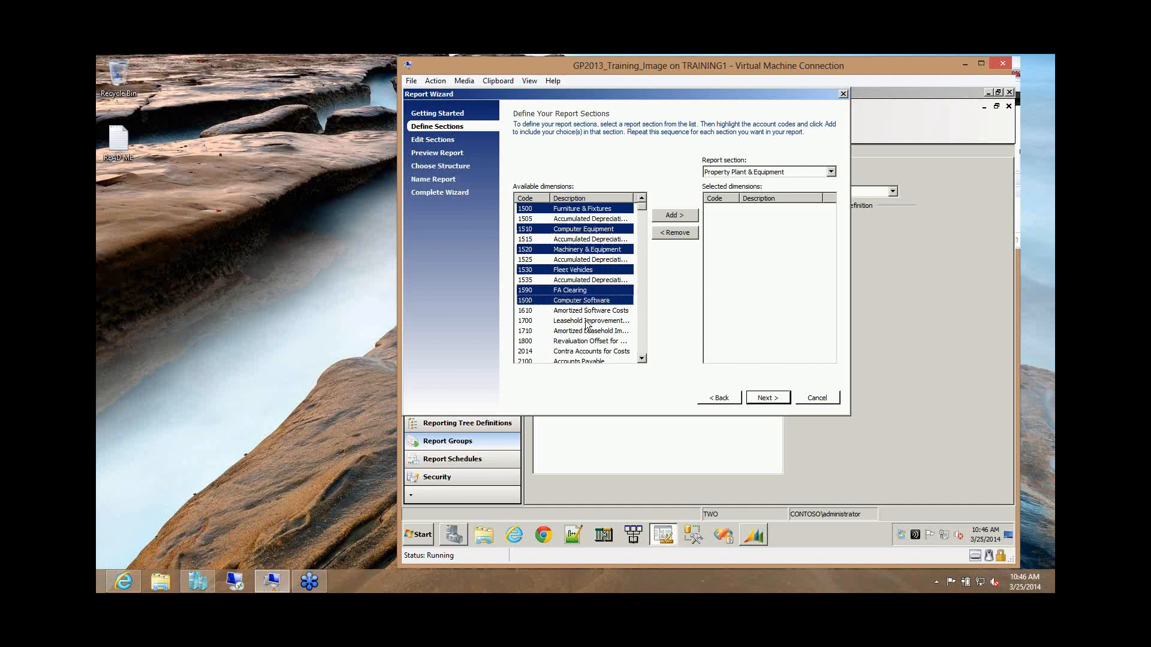
left_click(588, 322, "ctrl")
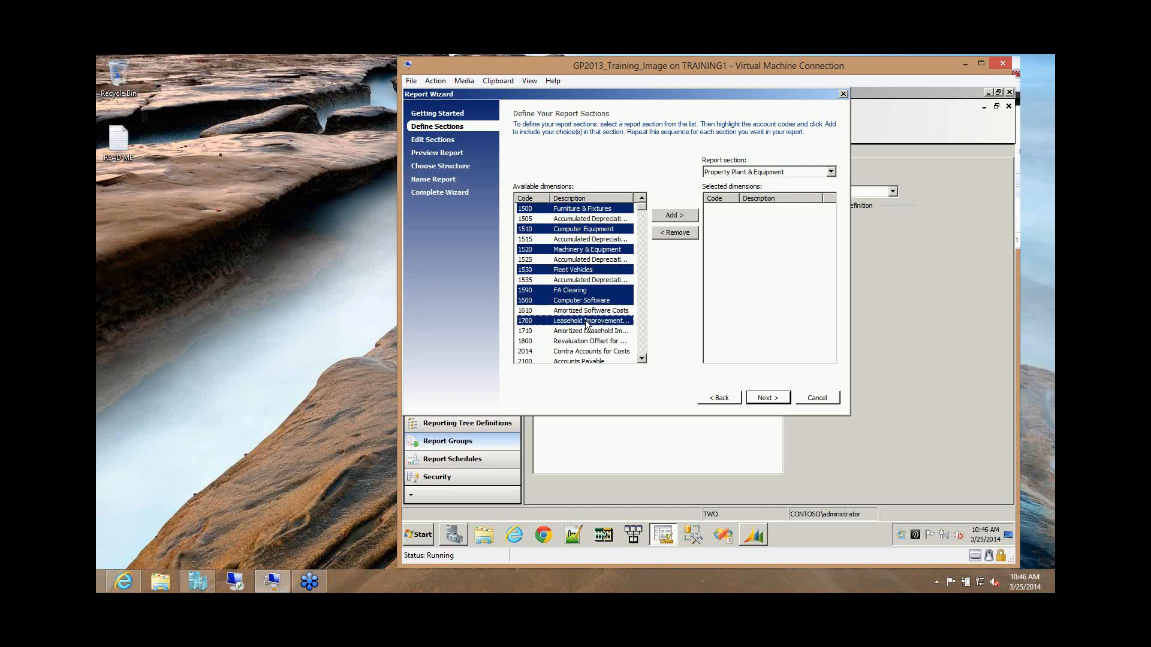
left_click(671, 217)
- Switch to the Accumulated Depreciation section and add the accounts from 1505 through 1800 that are still available
left_click(736, 172)
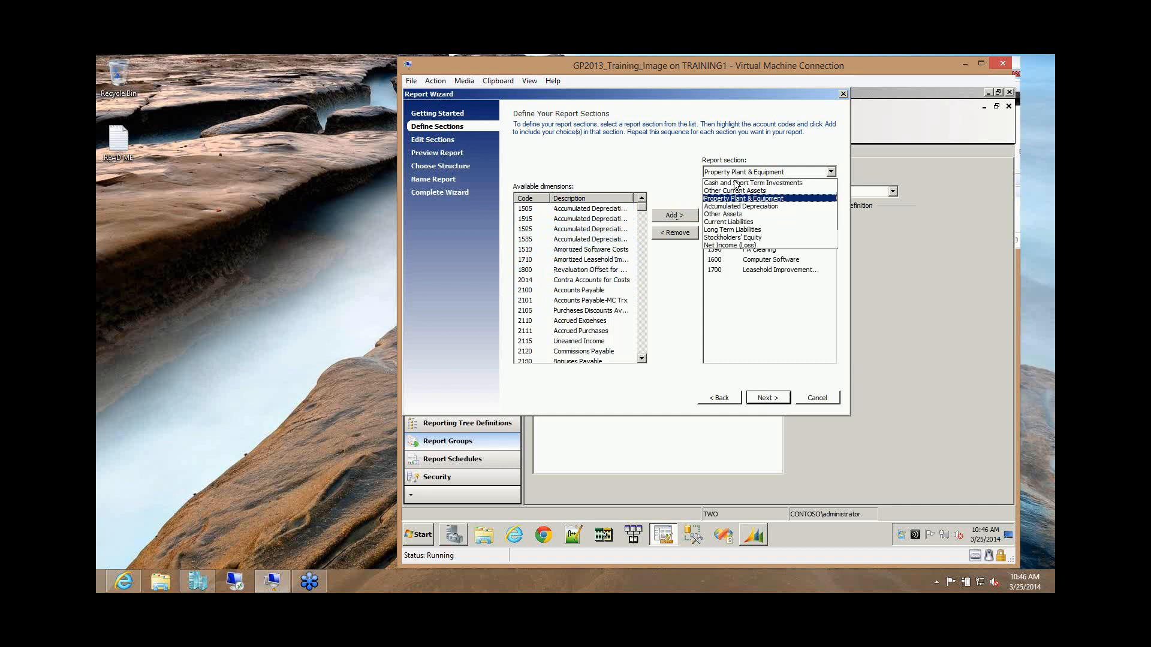
left_click(738, 206)
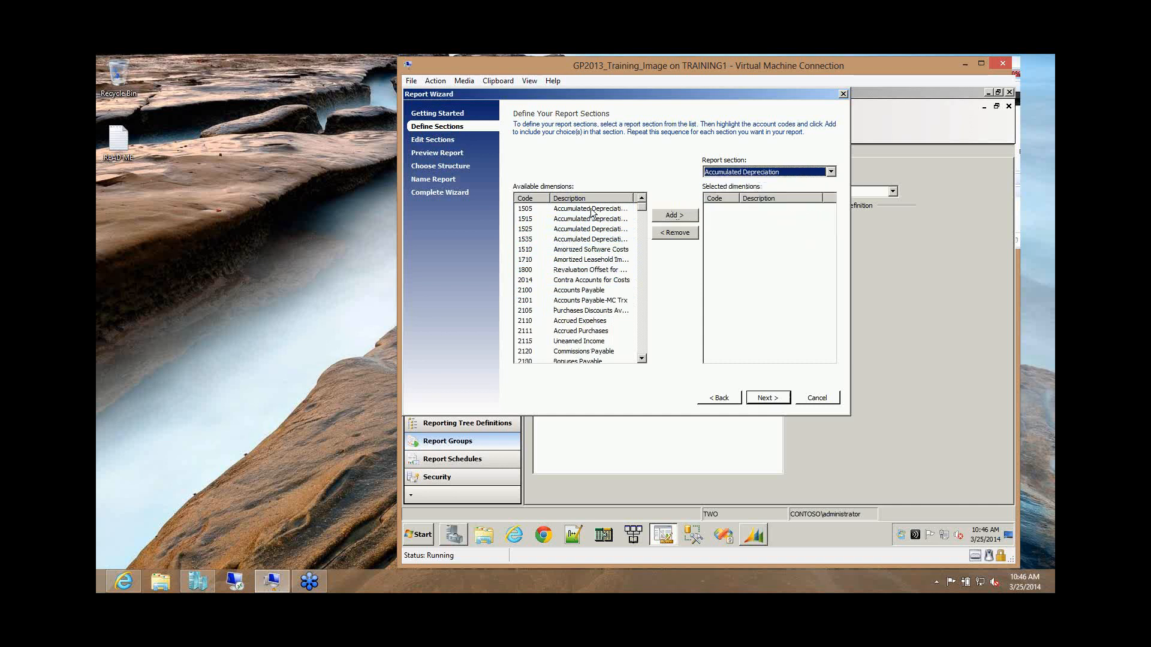
left_click(591, 210)
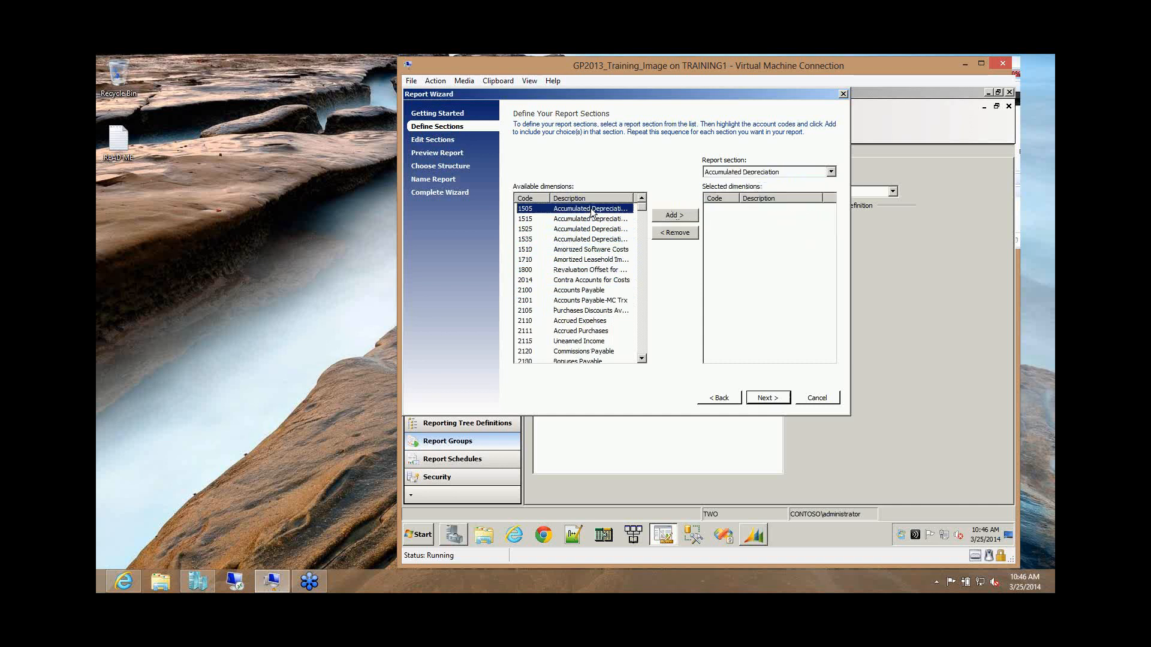
left_click(598, 270, "shift")
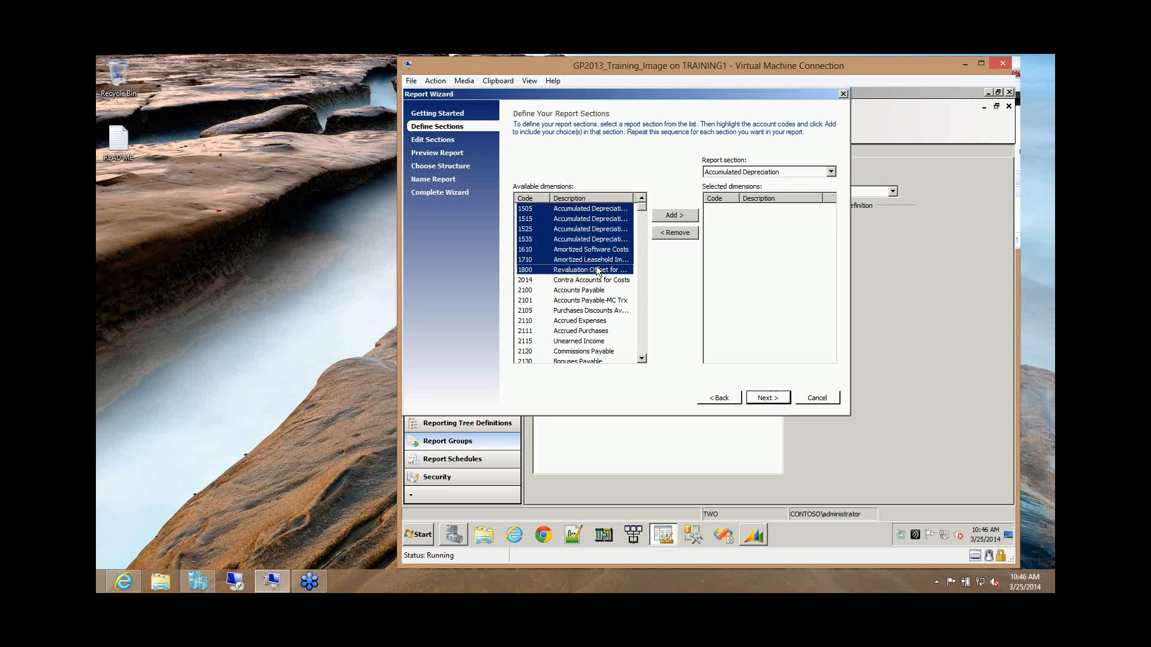
left_click(678, 217)
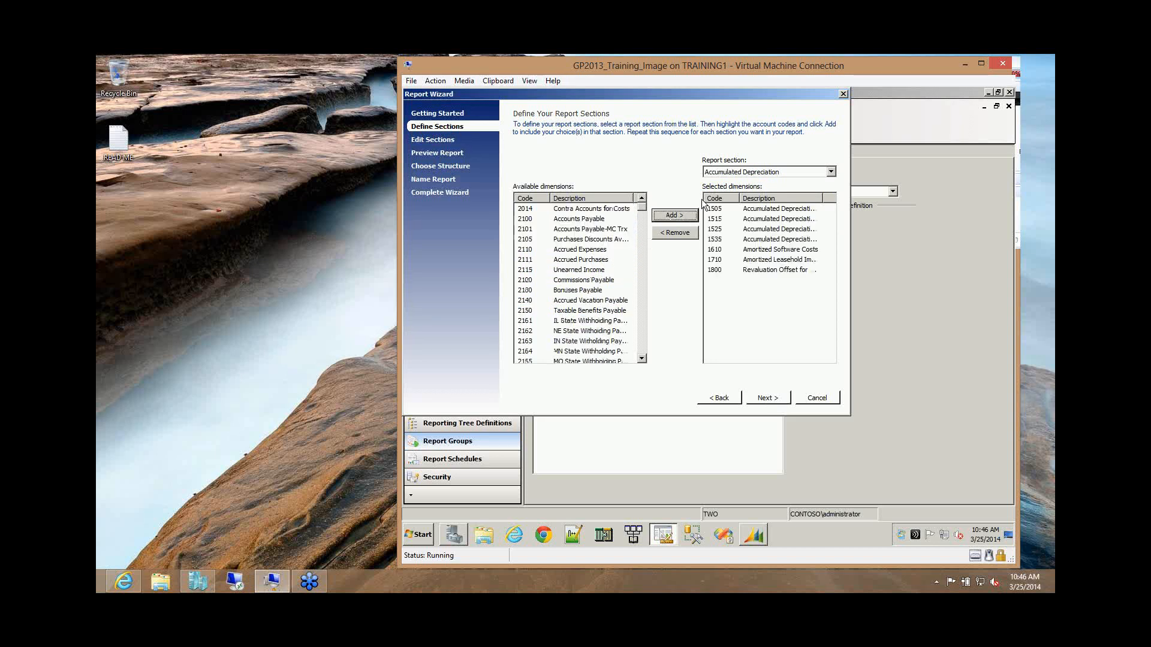
- Switch to the Current Liabilities section and add accounts 2014 through 2740 to it
left_click(760, 175)
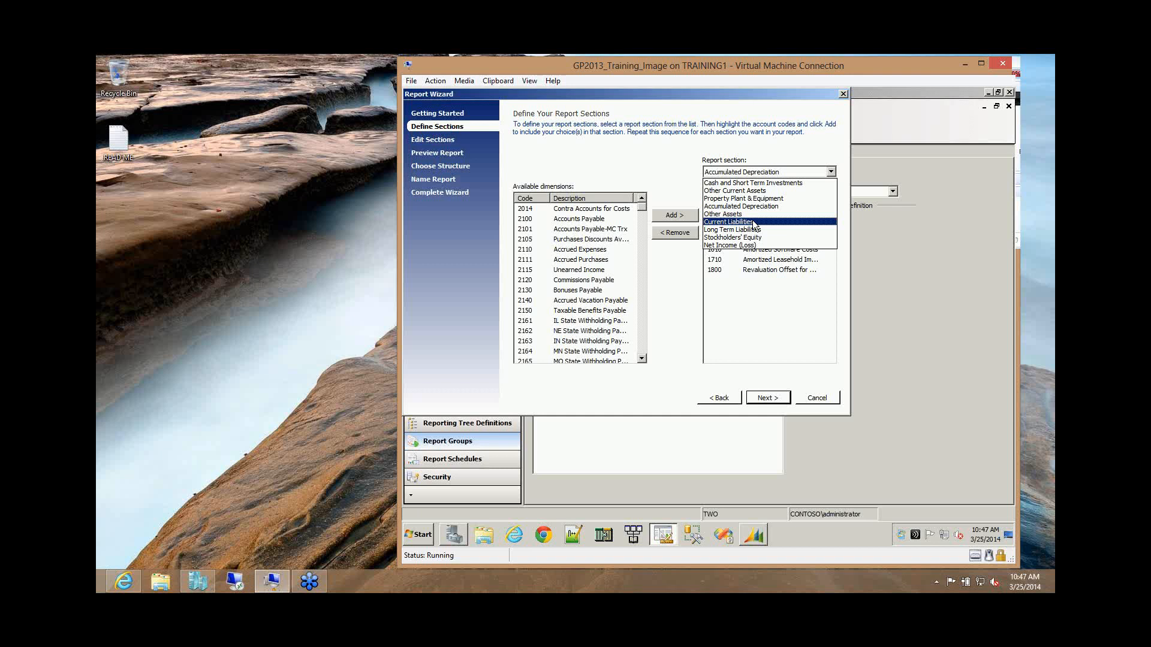
left_click(753, 221)
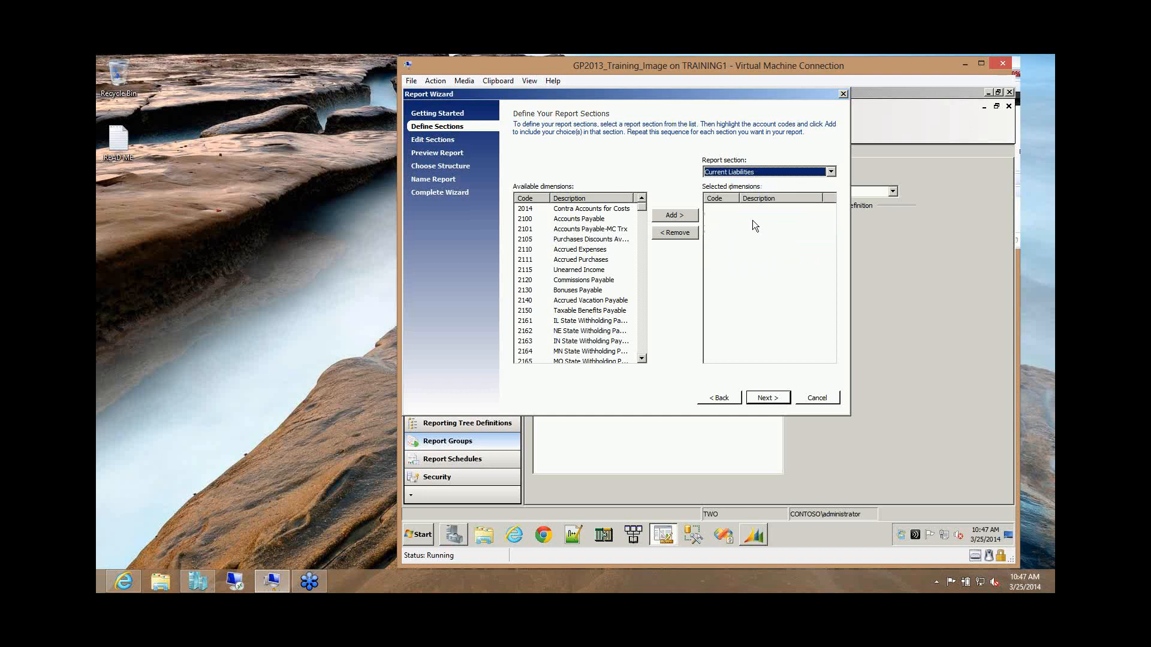
left_click(612, 210)
left_click(640, 306)
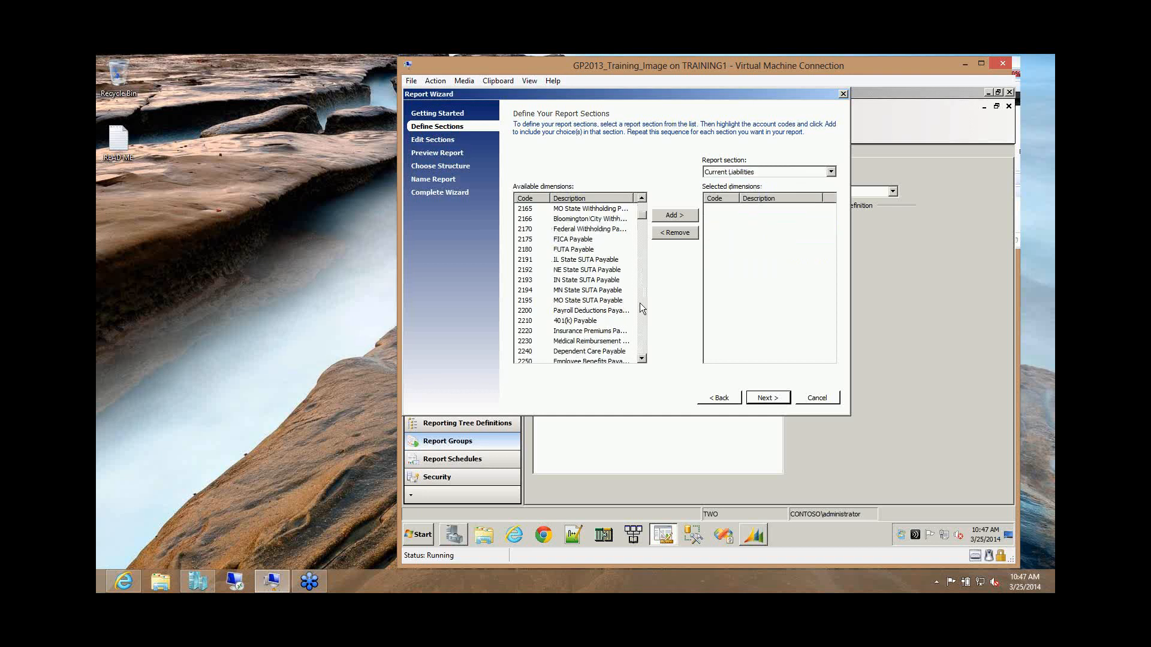
left_click(640, 304)
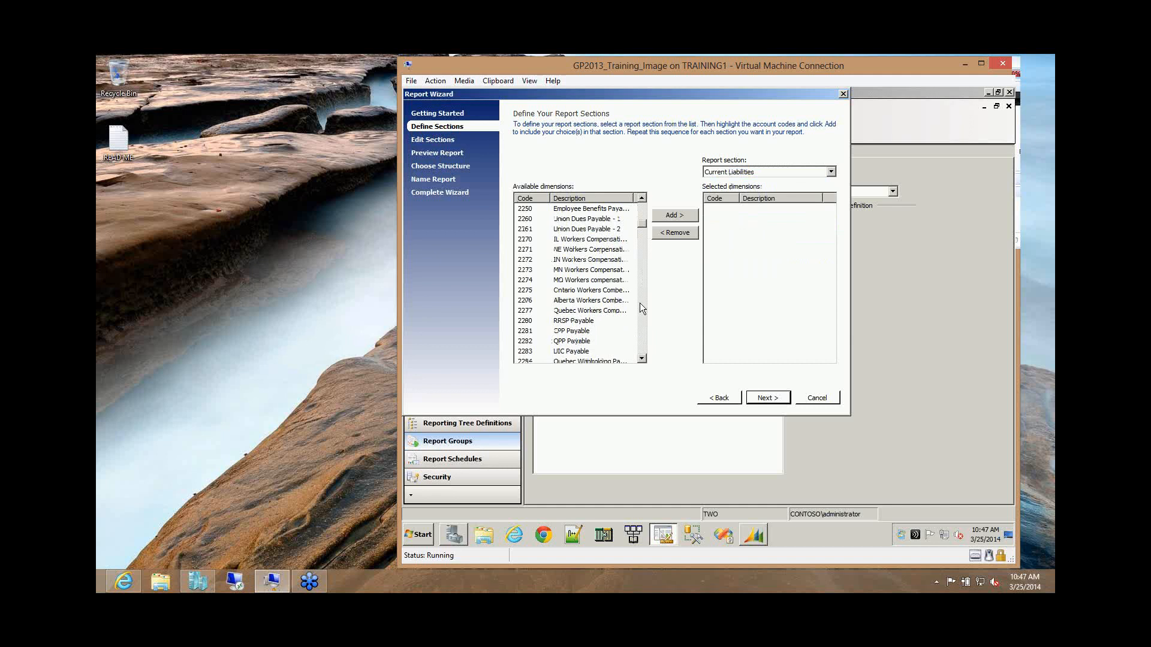
left_click(640, 305)
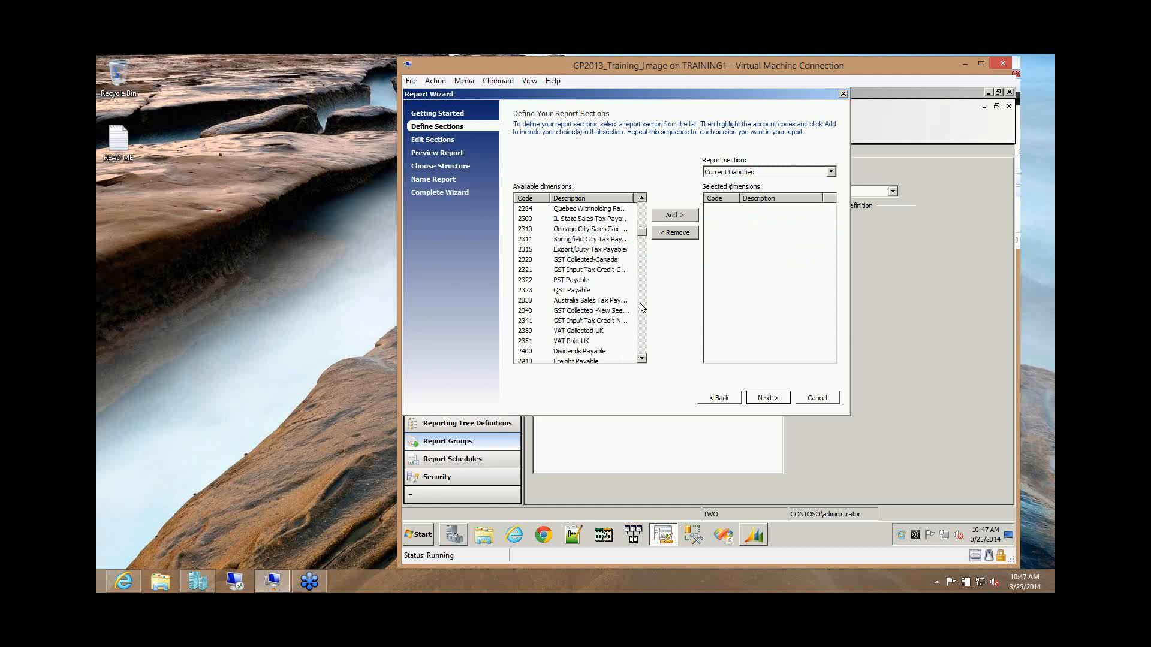
left_click(640, 306)
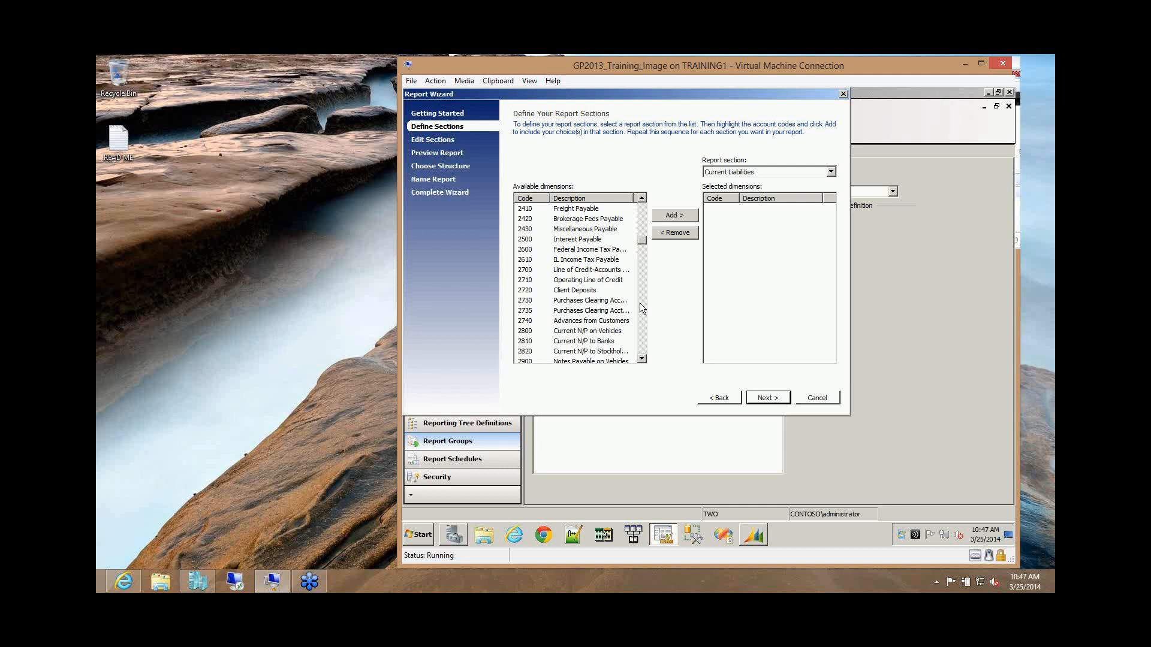
left_click(640, 307)
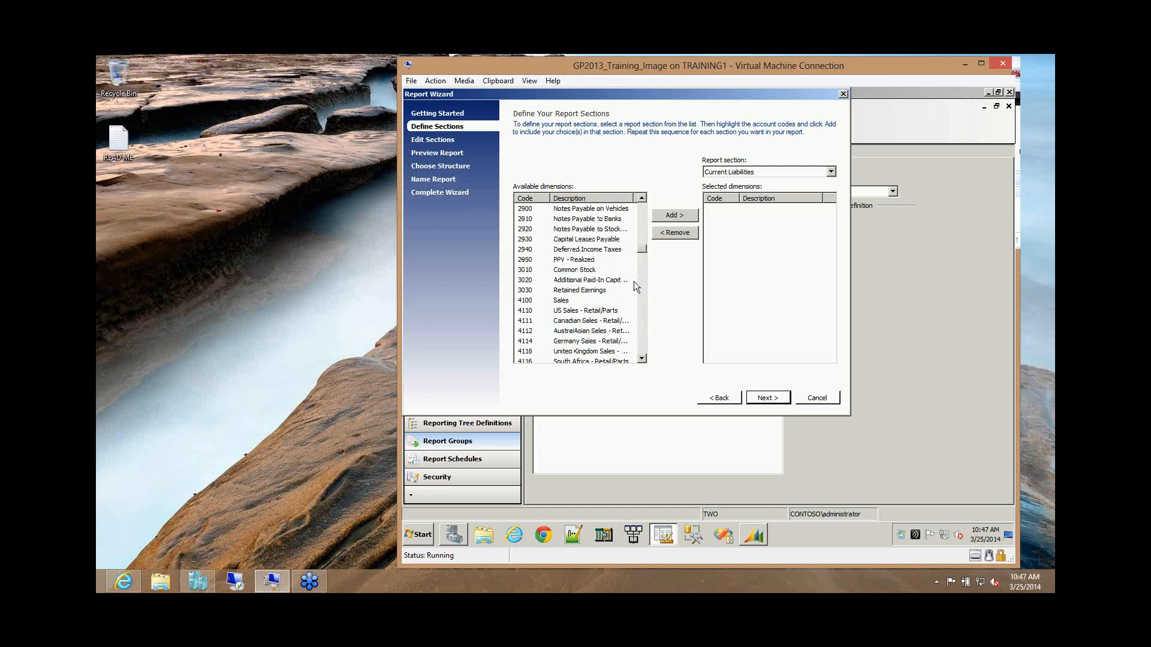
left_click(644, 196)
left_click(644, 197)
left_click(644, 197)
left_click(644, 196)
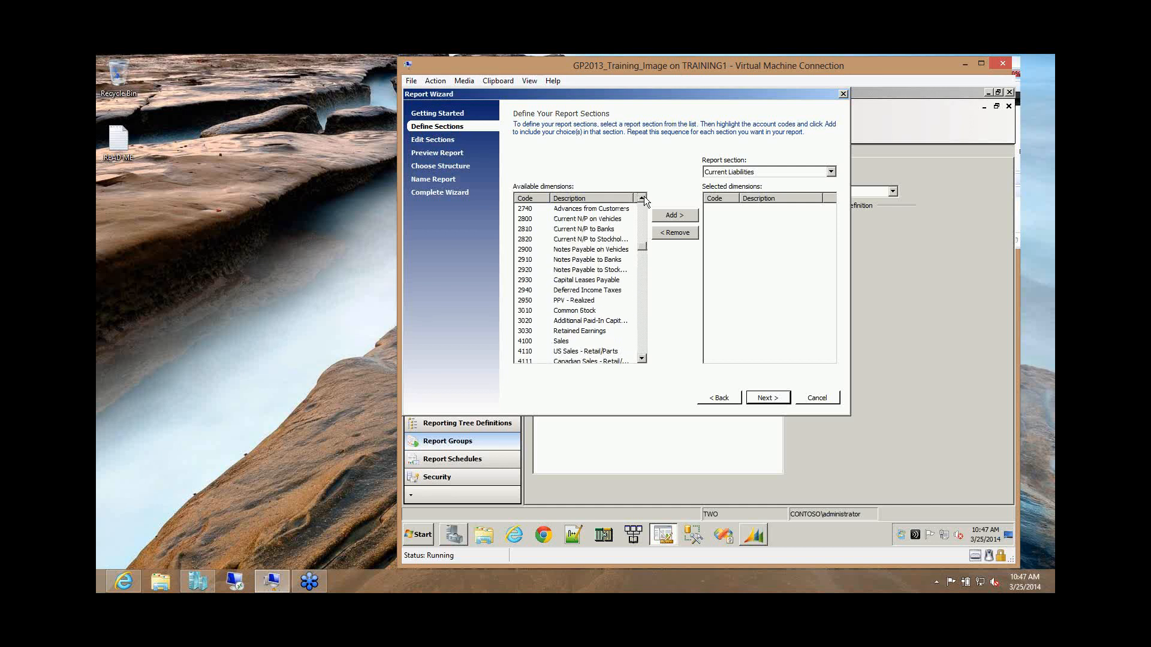
left_click(644, 197)
left_click(644, 198)
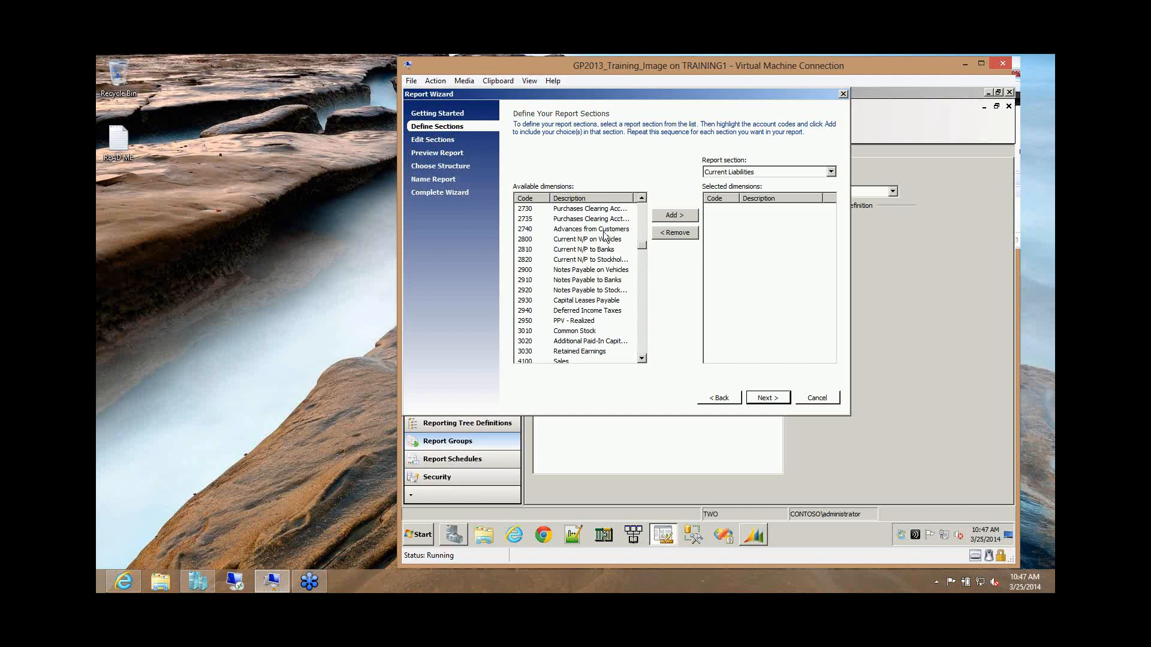
left_click(605, 236, "shift")
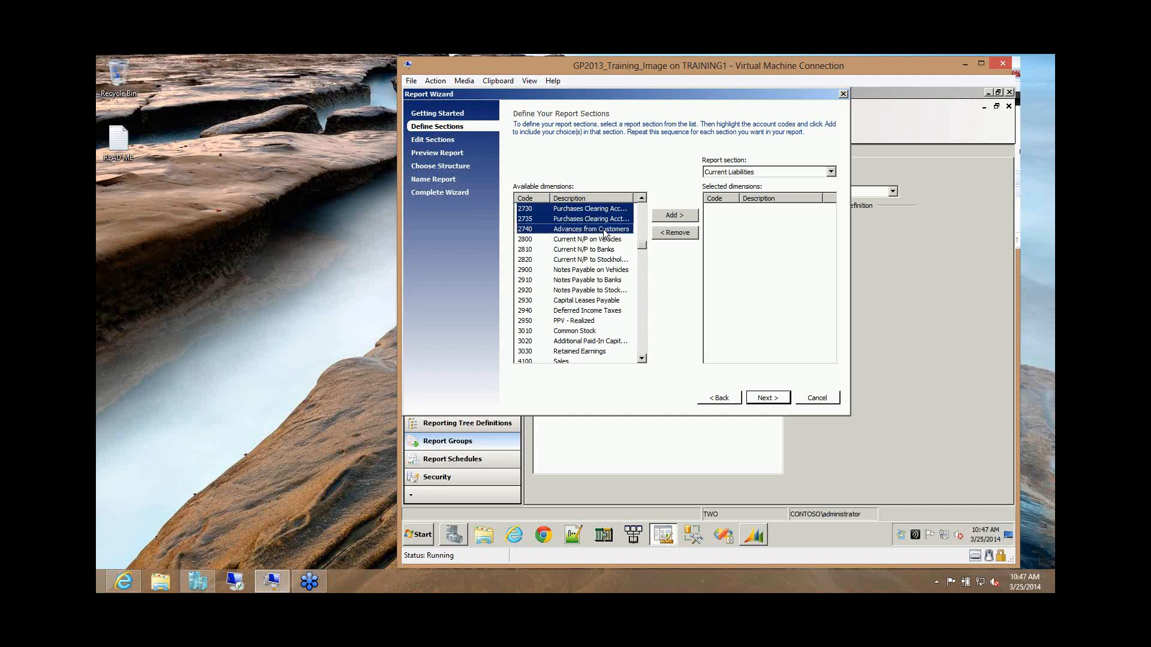
left_click(672, 214)
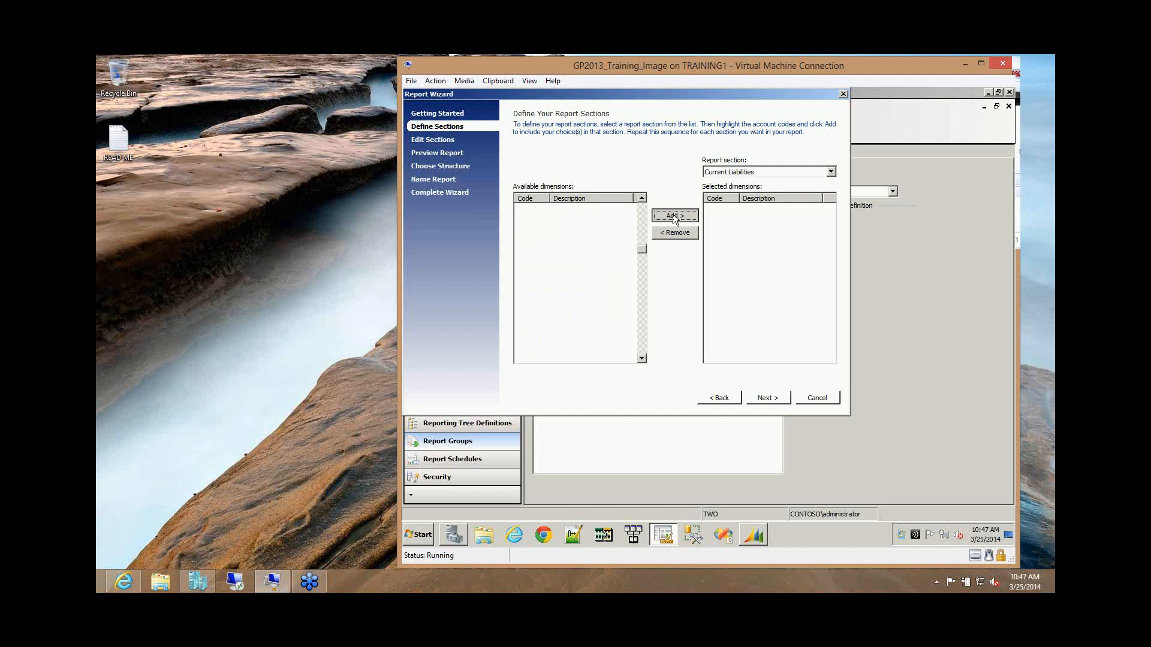
- Switch to the Long Term Liabilities section and add accounts 2800 through 2950 to it
left_click(764, 174)
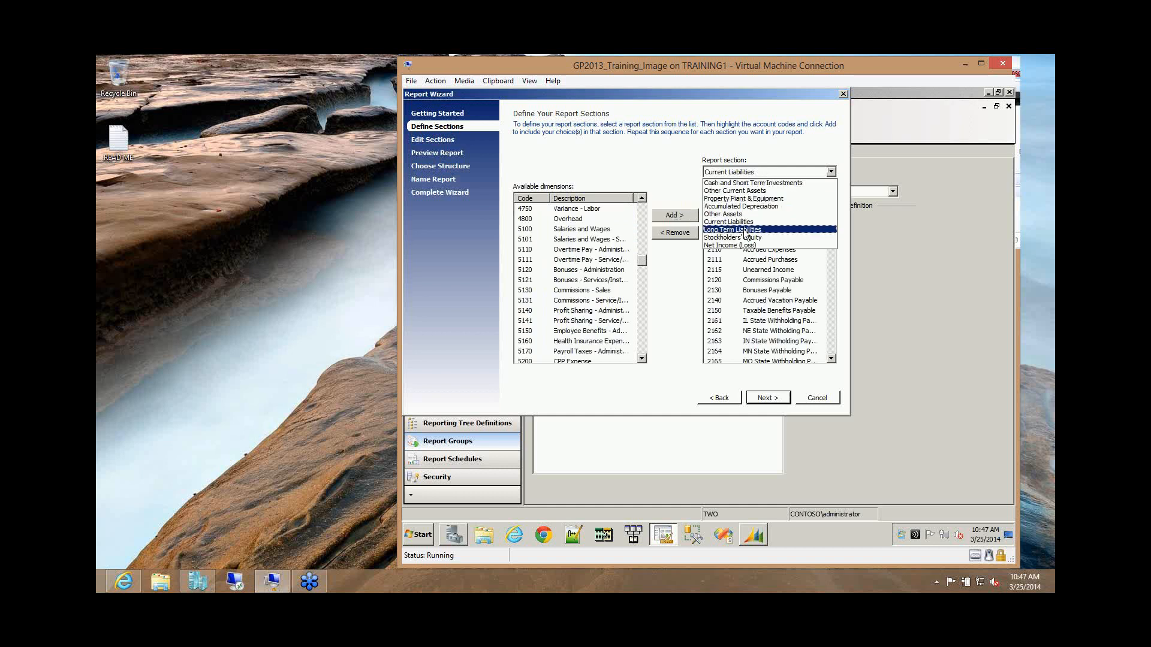
left_click(745, 231)
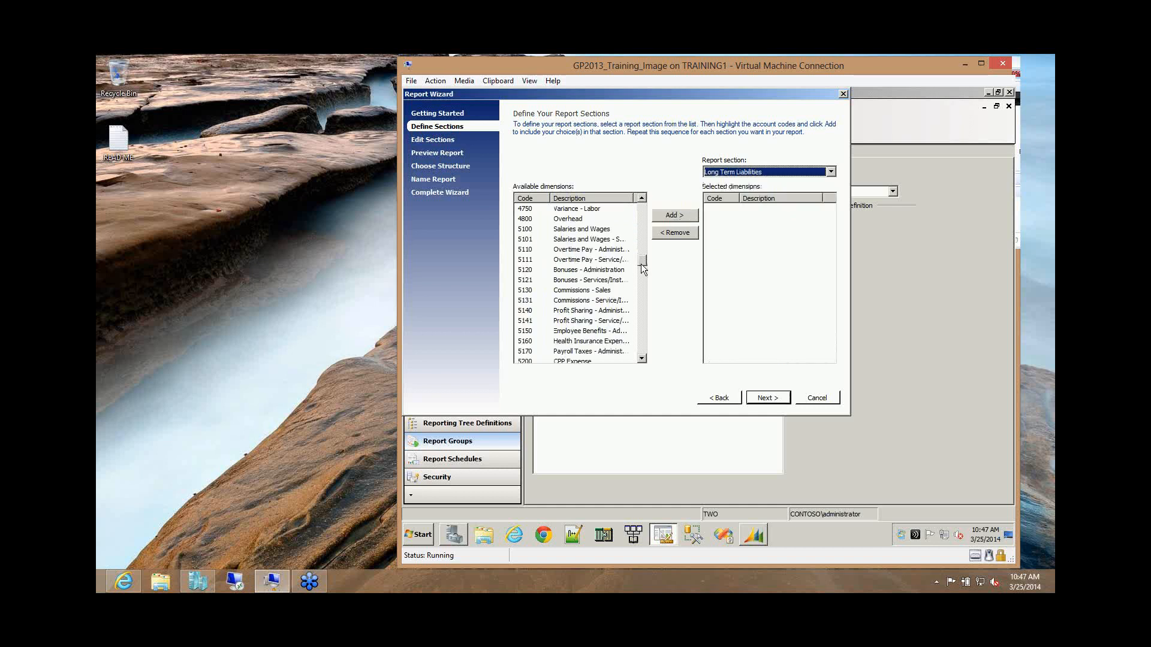
scroll(640, 245, "up", 10)
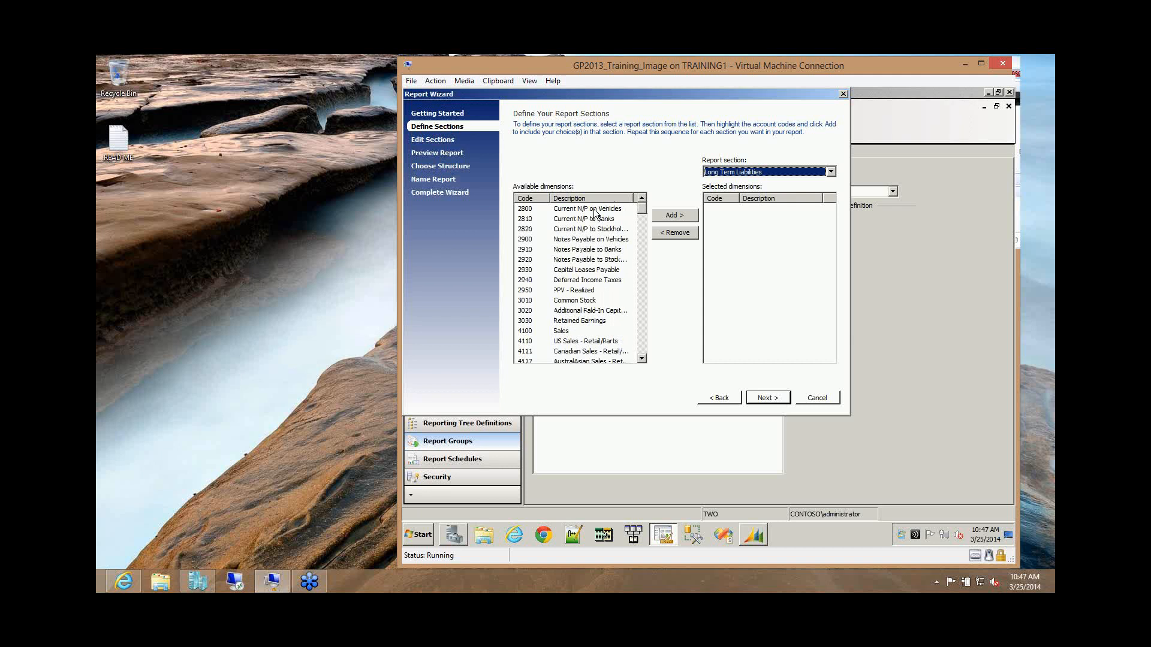
left_click(595, 209)
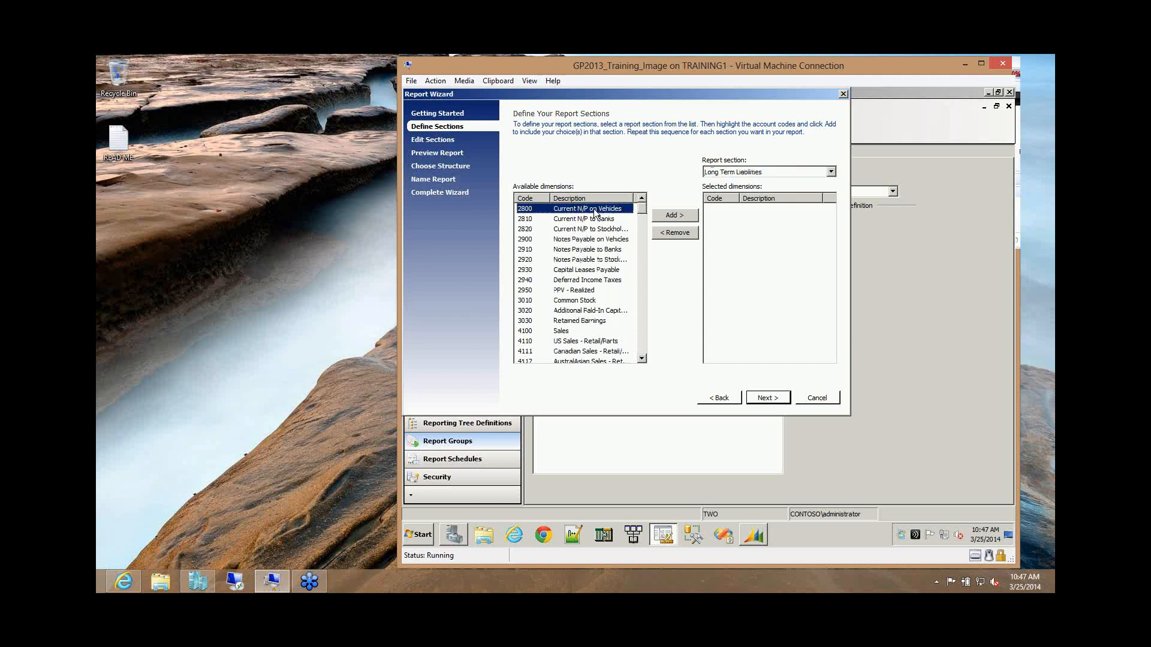
left_click(591, 294, "shift")
left_click(671, 215)
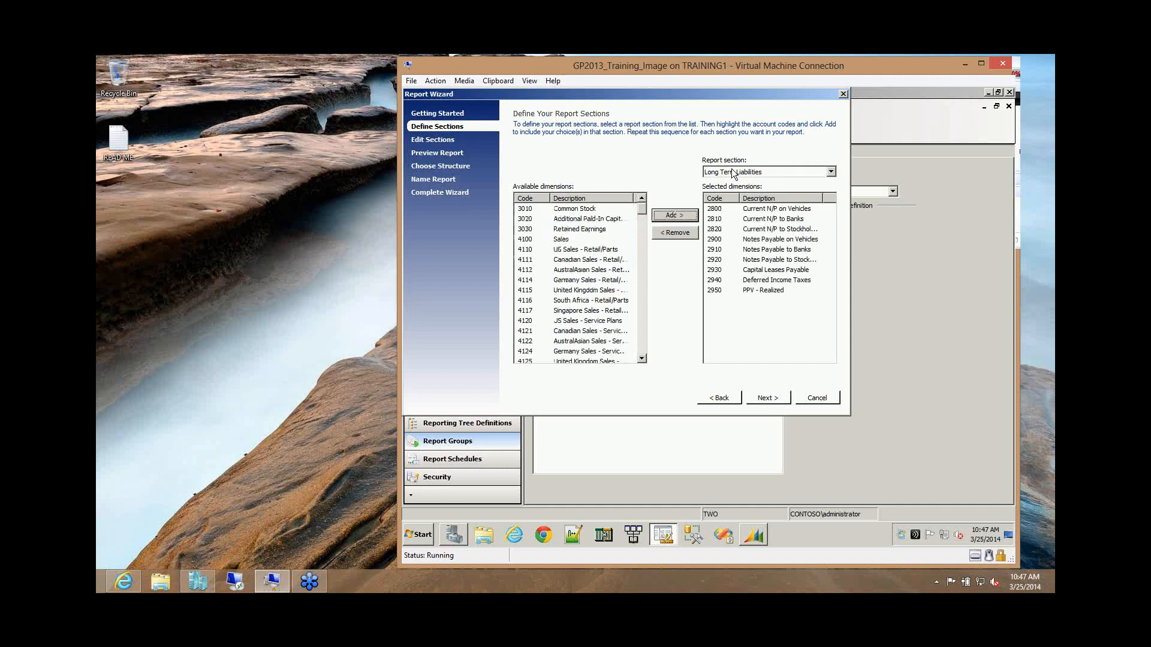
- Switch to the Stockholders' Equity section and add accounts 3010 Common Stock and 3020 Additional Paid-In Capital
left_click(733, 174)
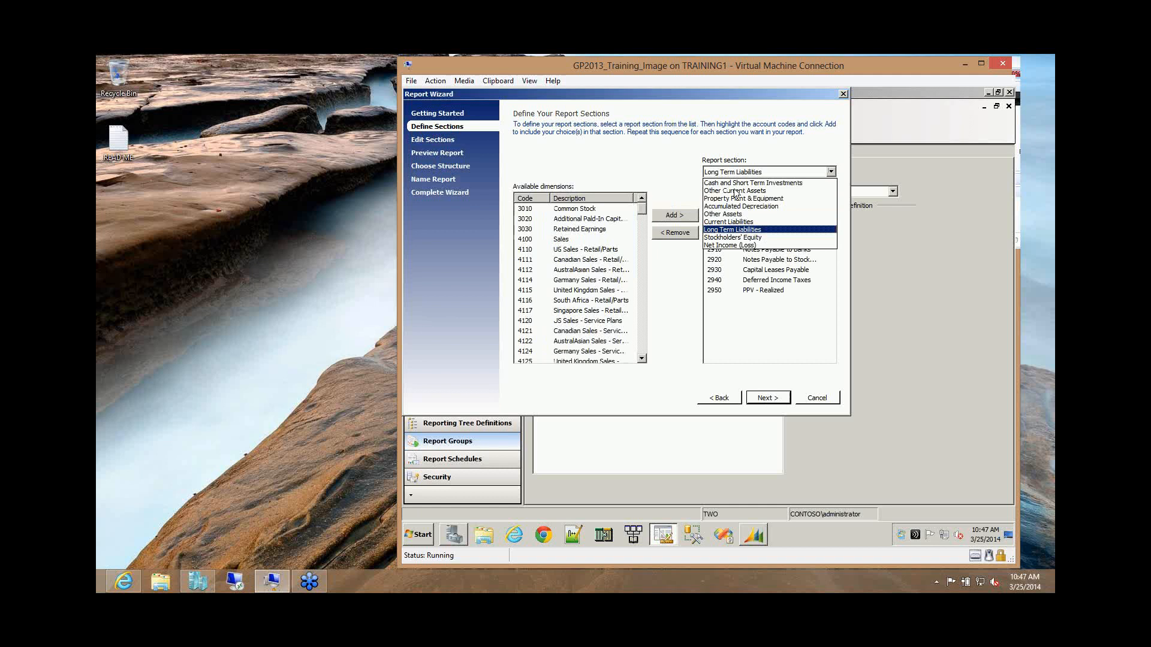
left_click(732, 238)
left_click(600, 209)
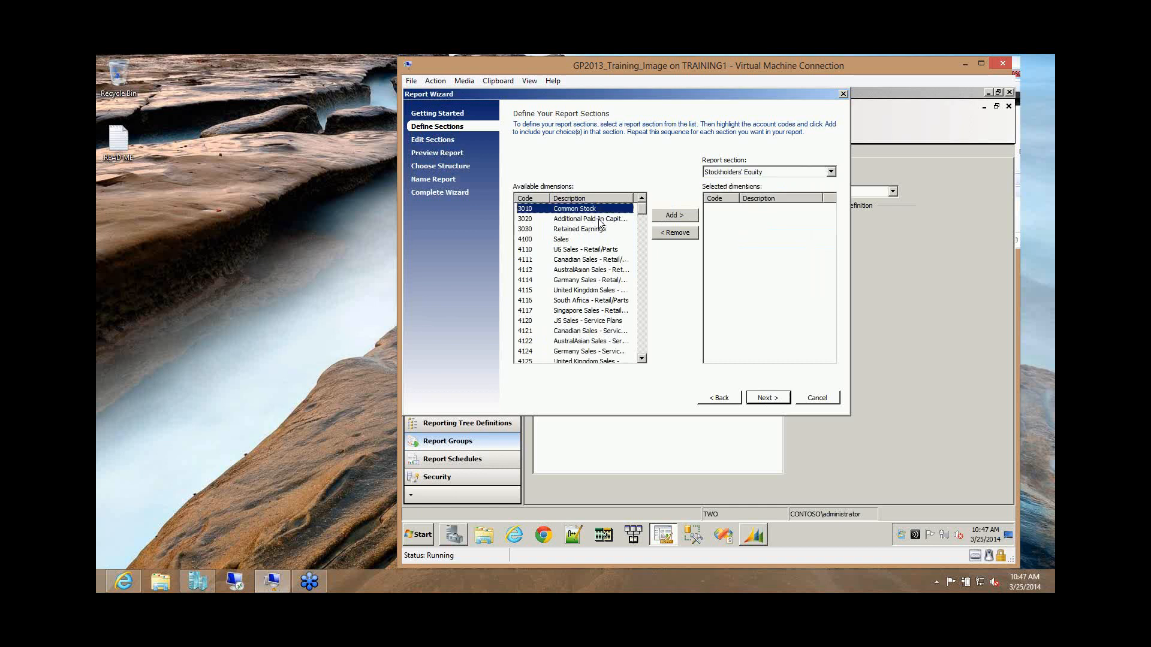
left_click(600, 219, "shift")
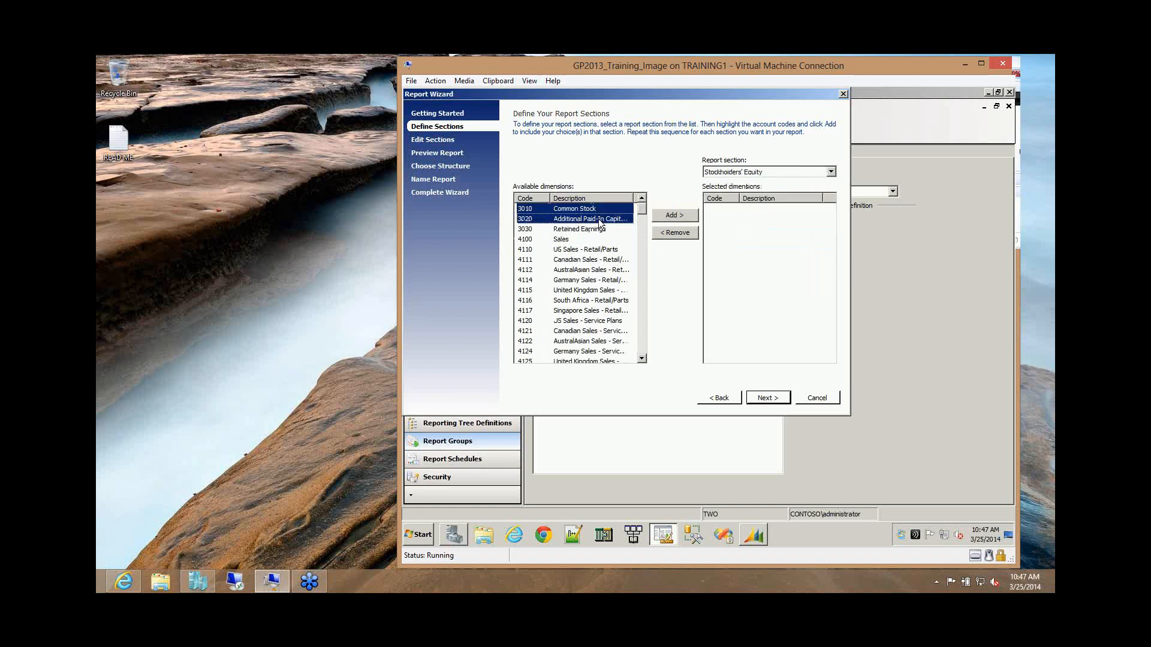
left_click(664, 214)
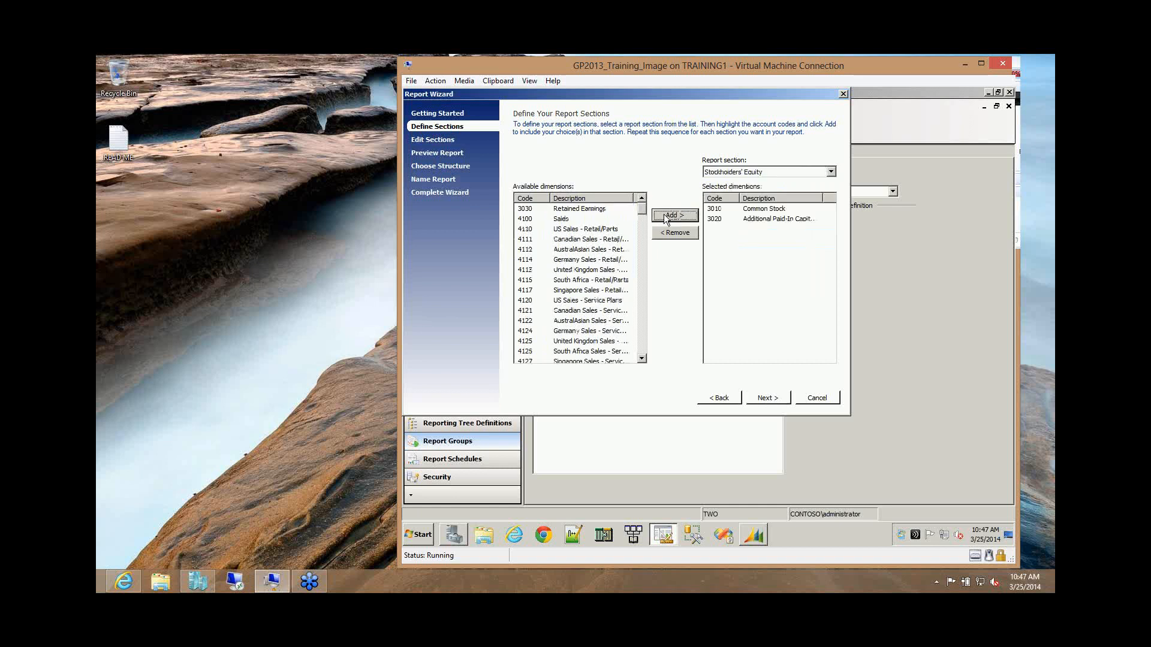
- Switch to the Net Income (Loss) section and add account 3030 Retained Earnings to it
left_click(731, 174)
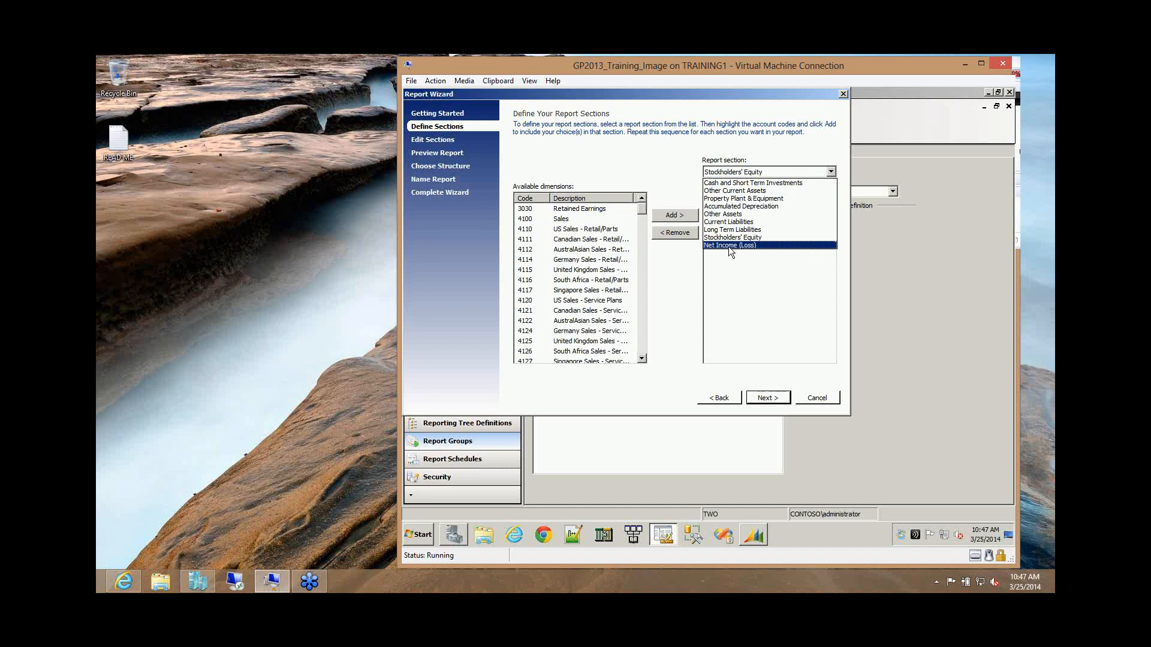
left_click(728, 245)
left_click(596, 209)
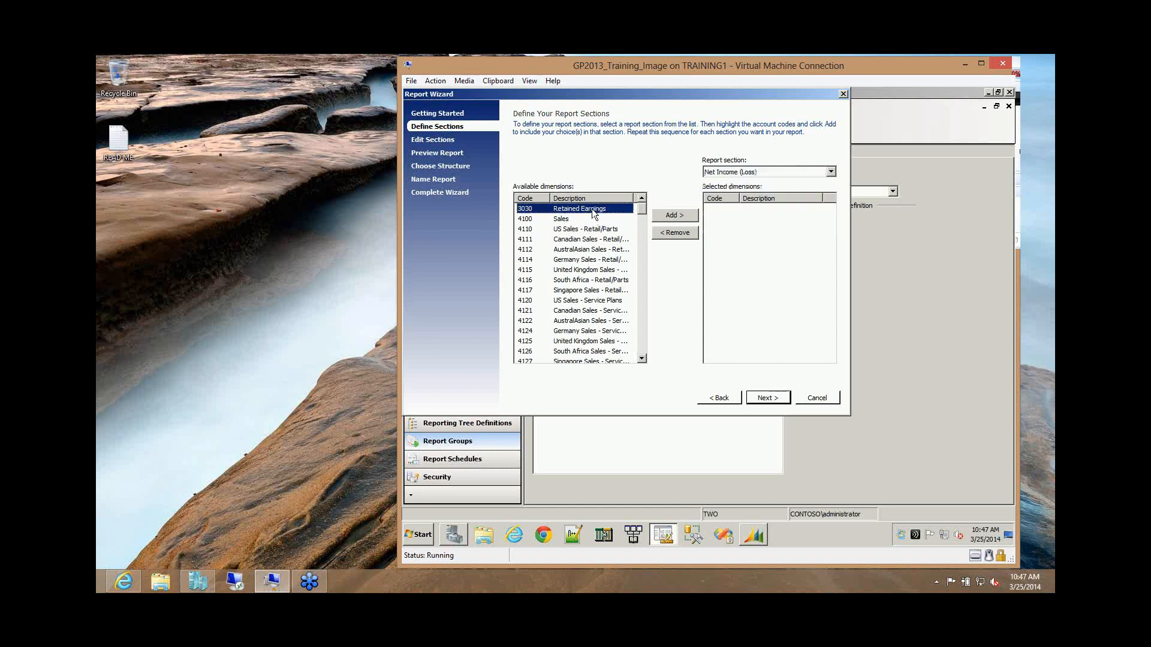
left_click(669, 218)
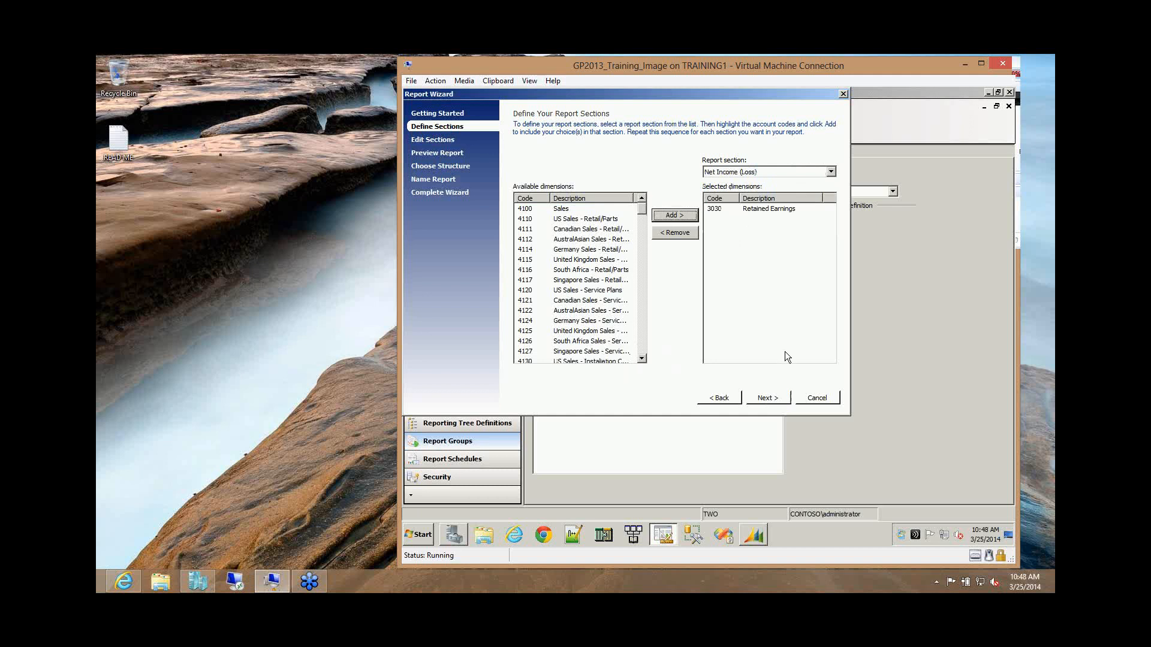
- Proceed to editing the sections and move Cash in Bank - Australia up one row and Cash in Bank - New Zealand down one row
left_click(769, 398)
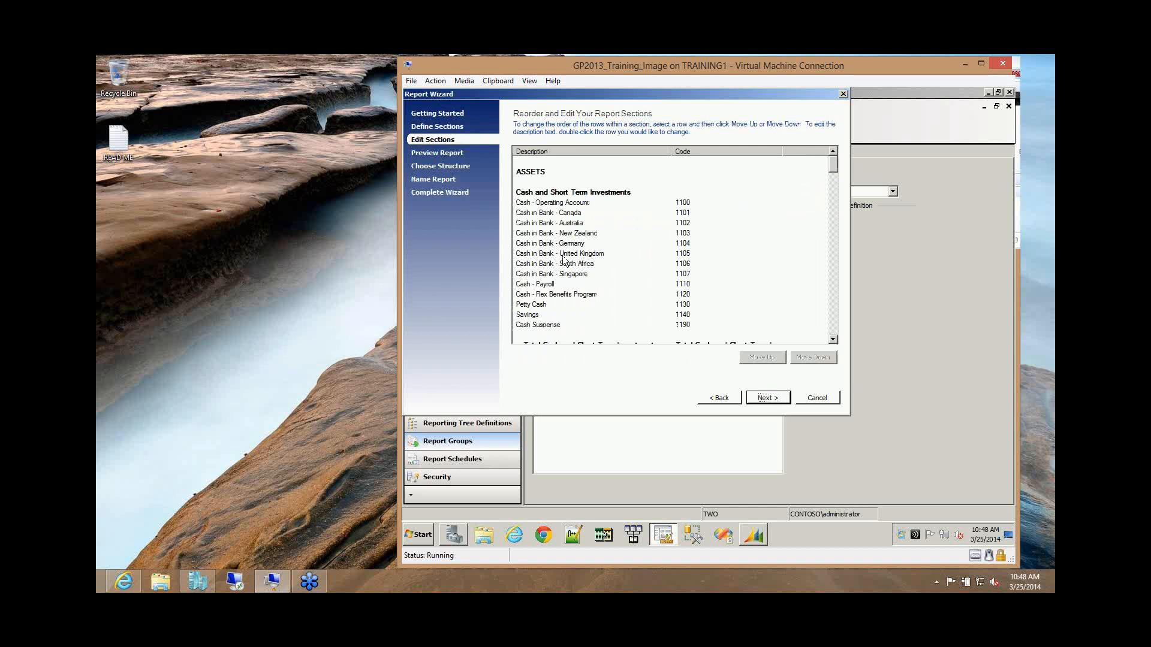
left_click(567, 215)
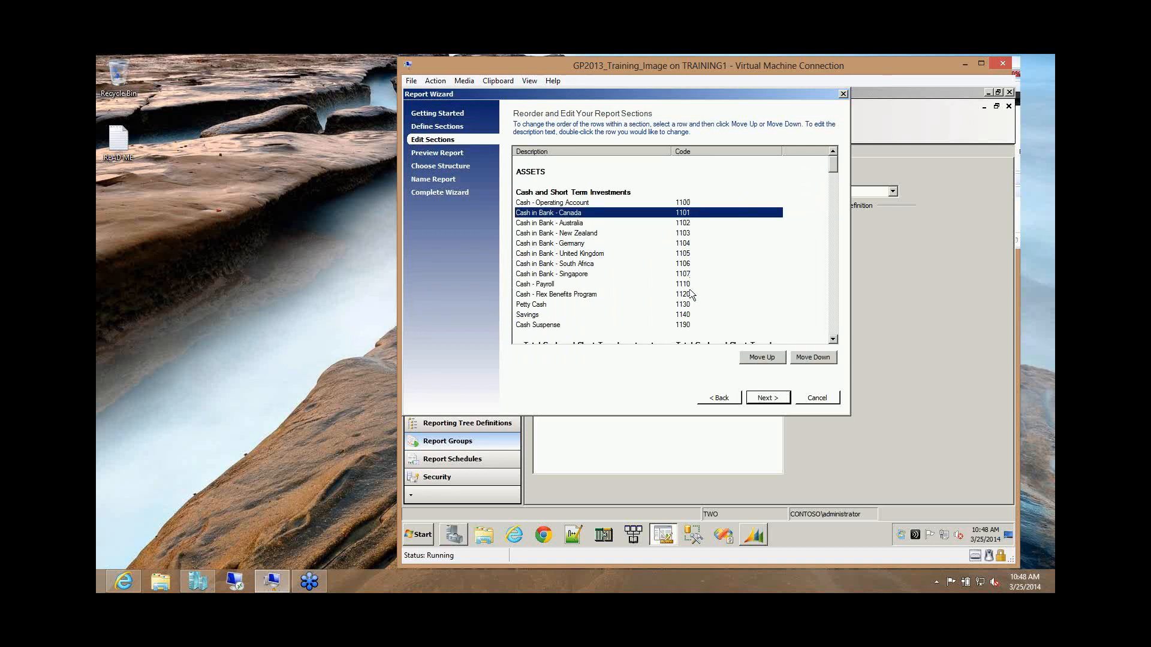
left_click(563, 225)
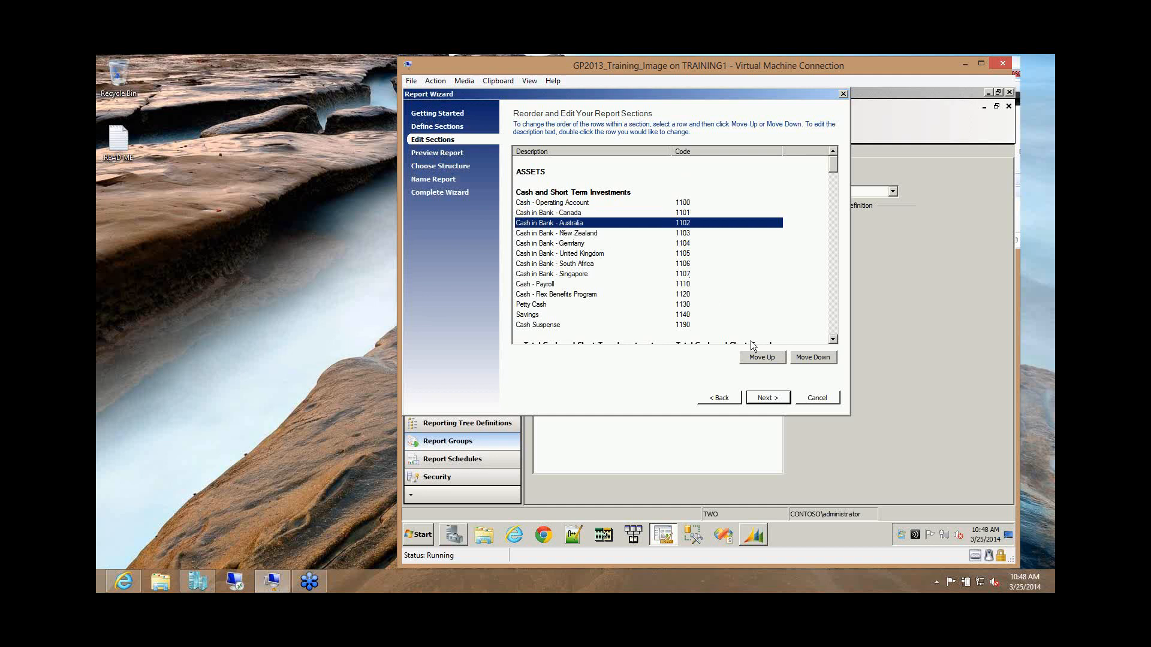
left_click(779, 358)
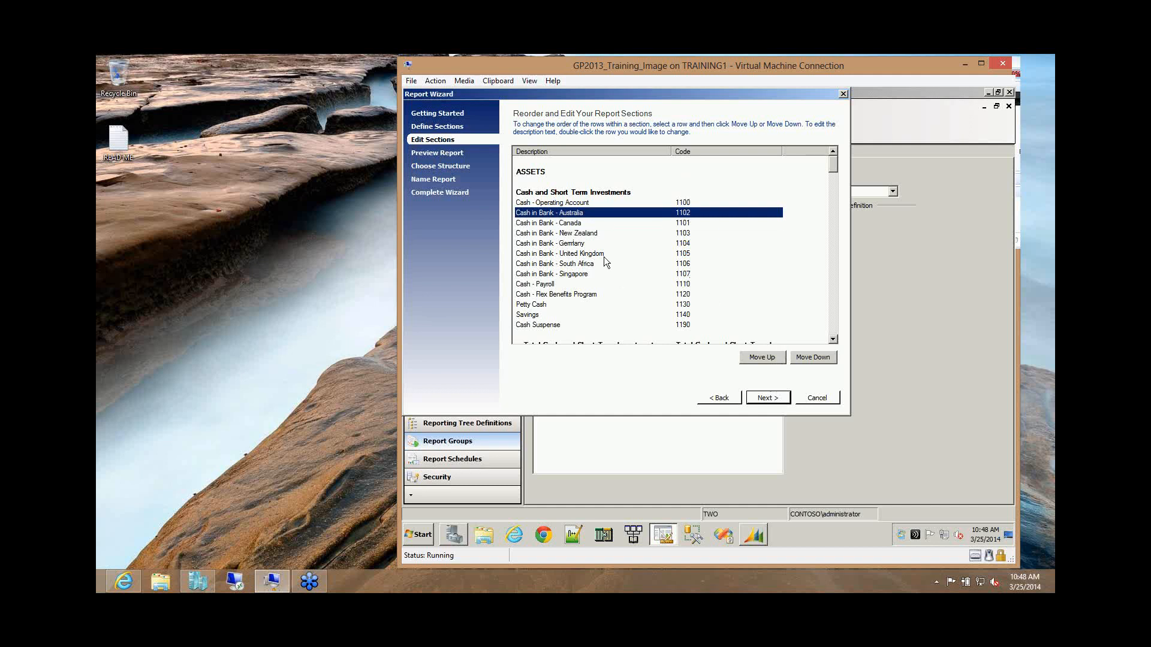
left_click(577, 233)
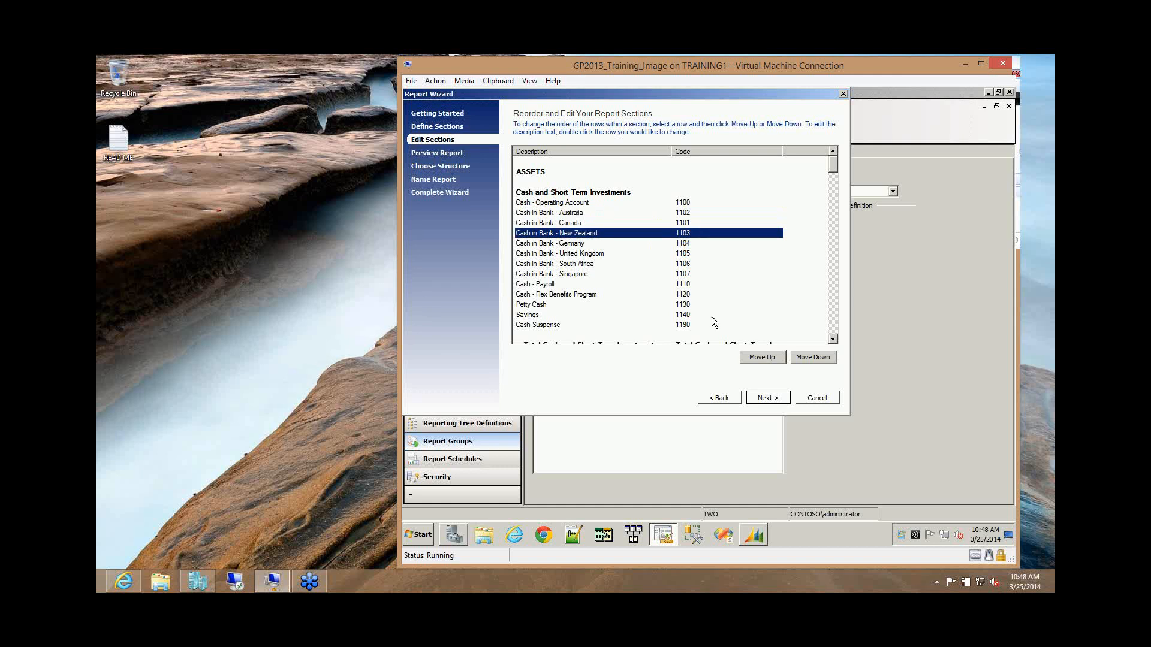
left_click(812, 357)
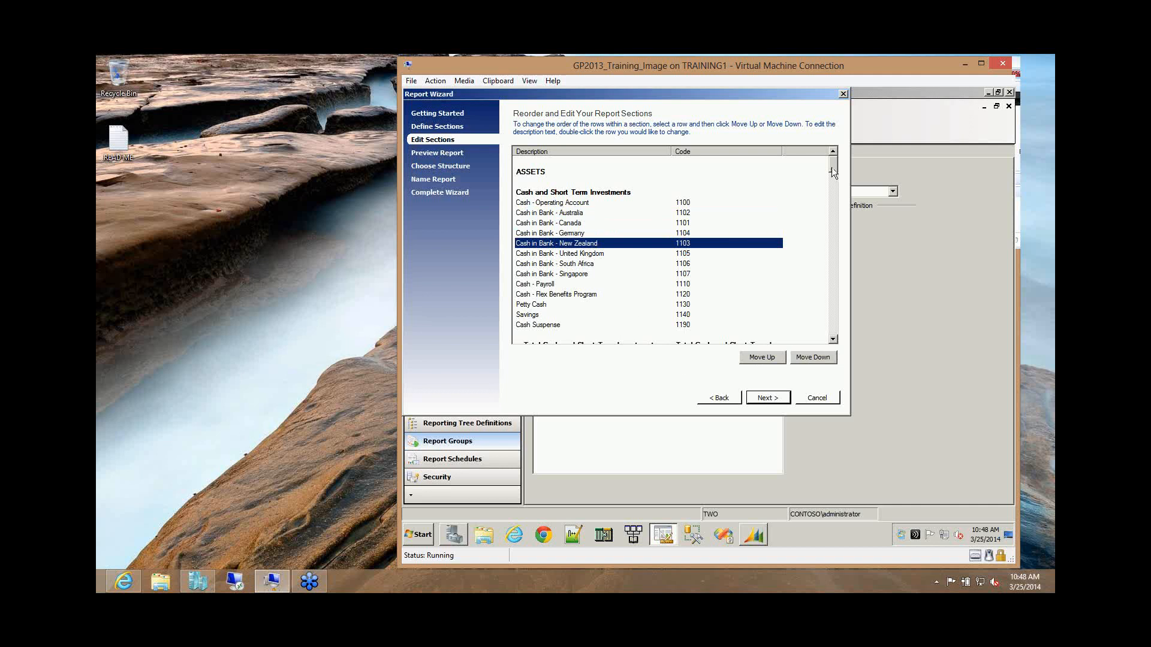
- Check the section rows through to the liabilities and equity total, and advance to the report preview to examine its layout
left_click_drag(833, 167, 834, 179)
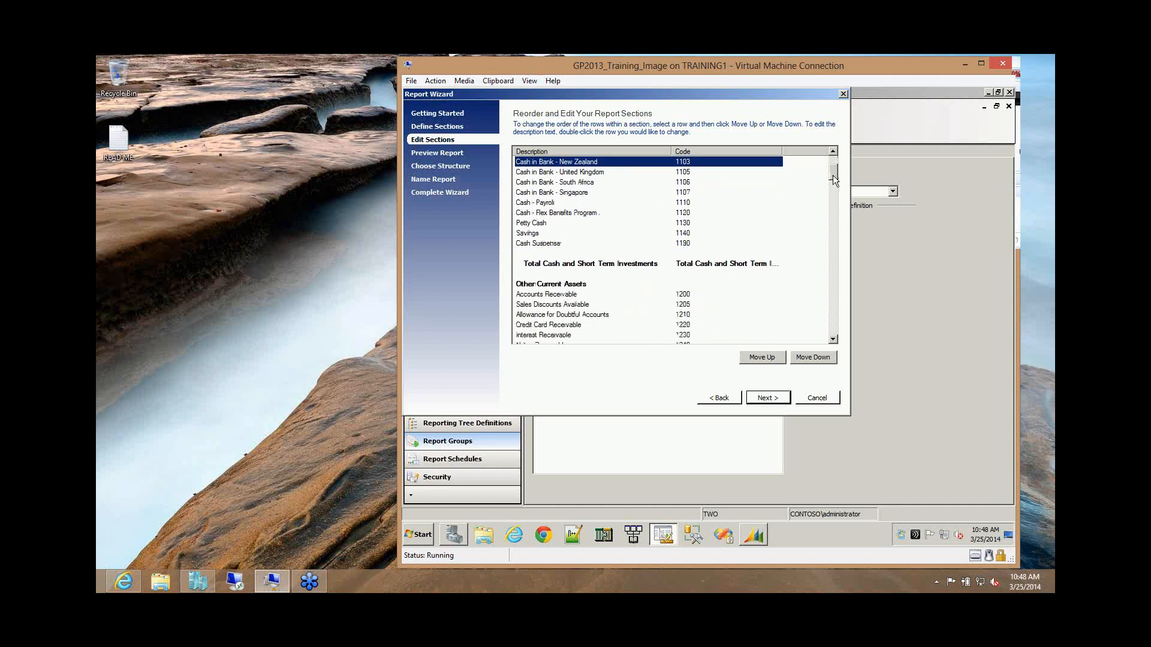
left_click_drag(833, 179, 838, 211)
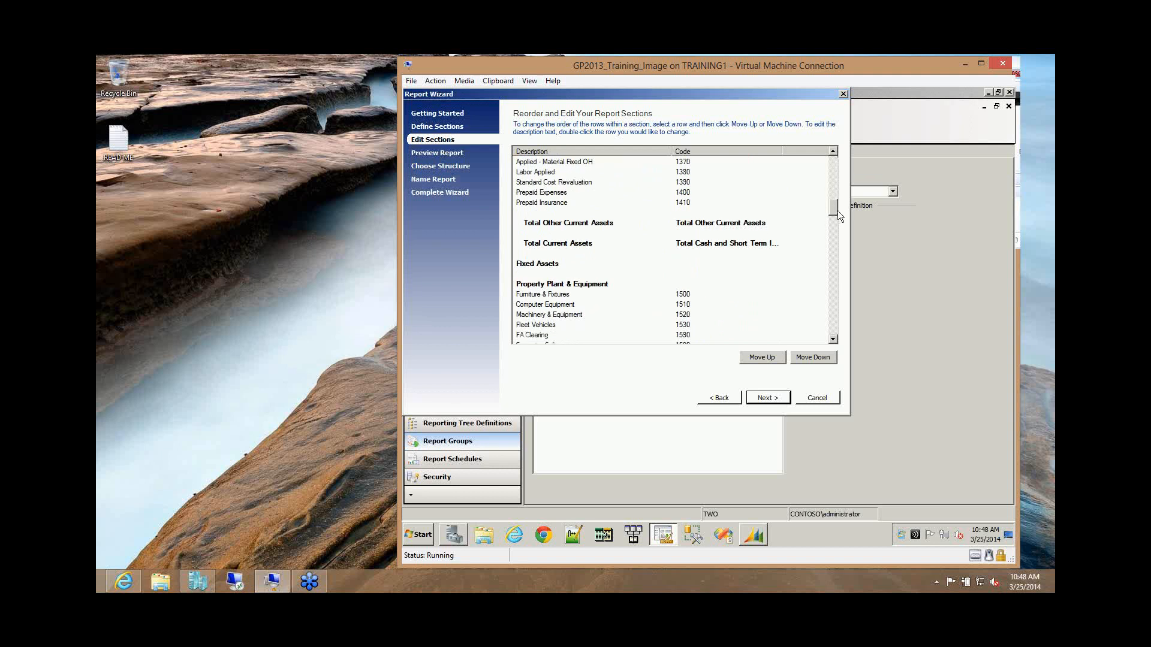
left_click_drag(837, 210, 854, 337)
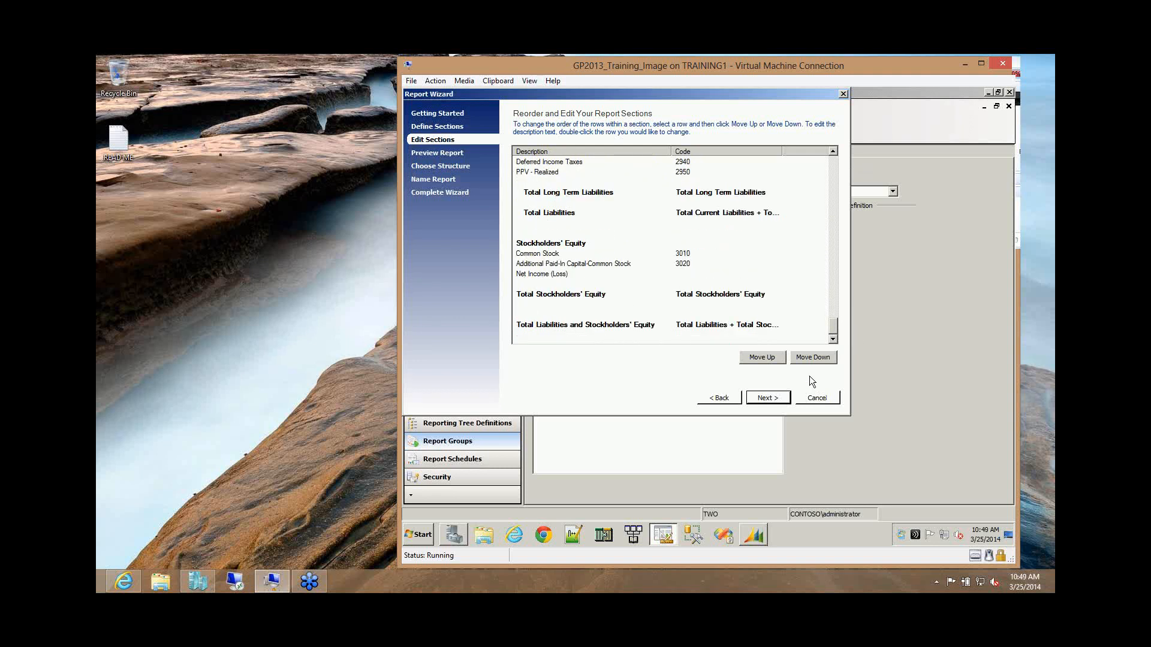
left_click(781, 399)
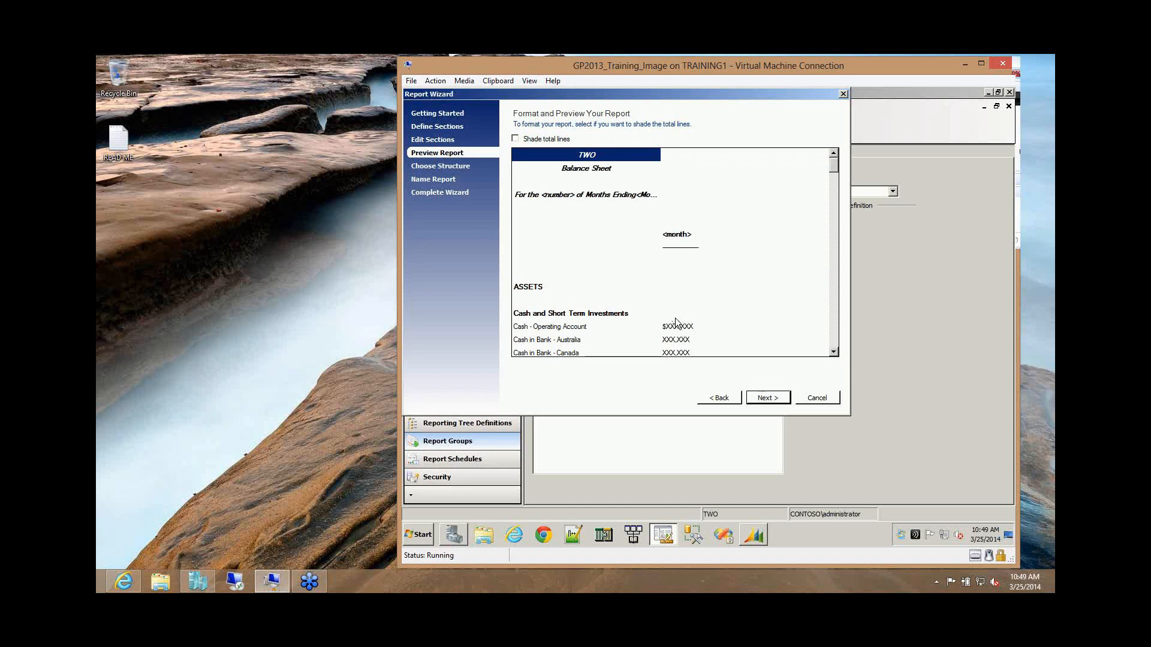
left_click_drag(837, 164, 837, 169)
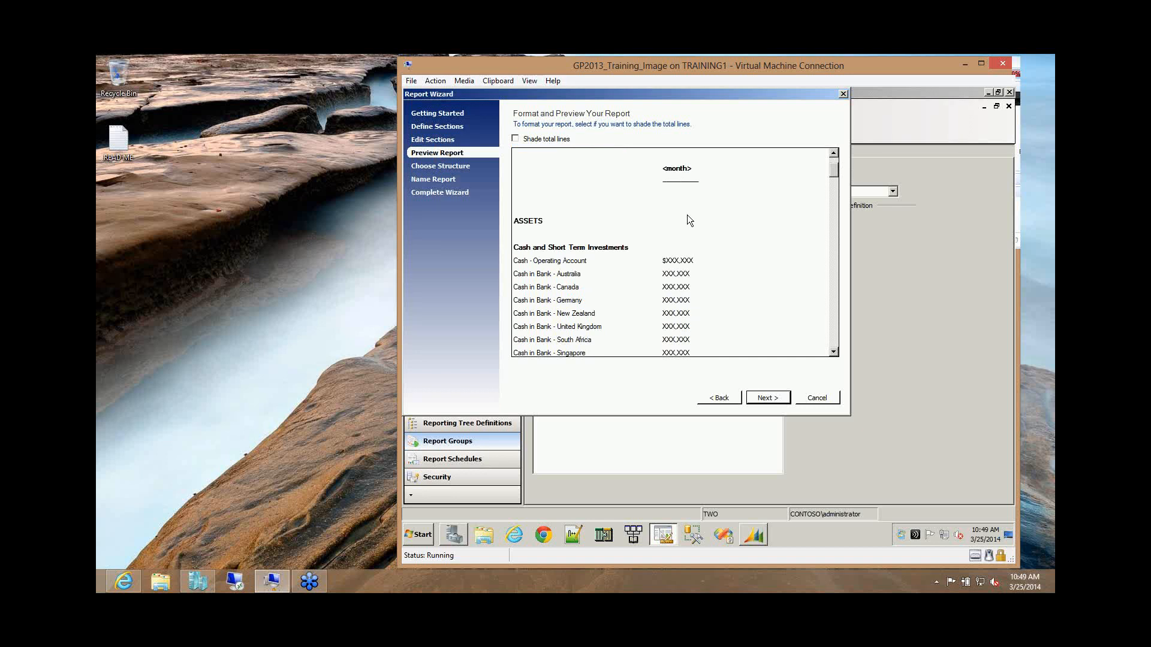
- Advance to the report structure and choose to create multiple reports based on Segment1
left_click(778, 399)
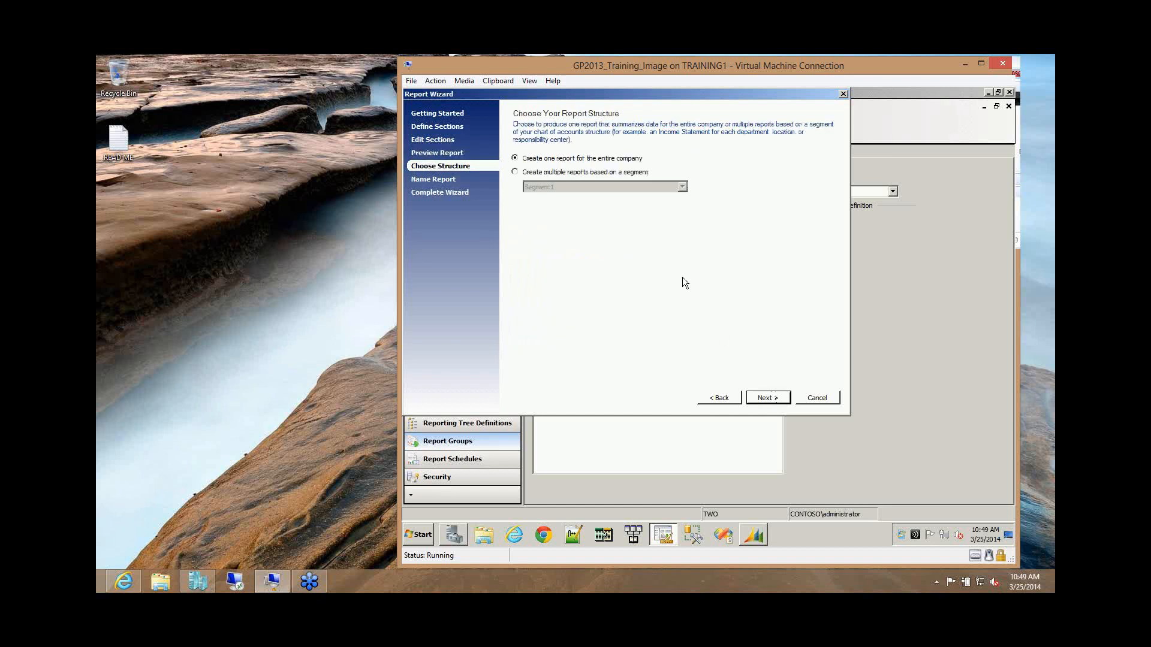
left_click(533, 174)
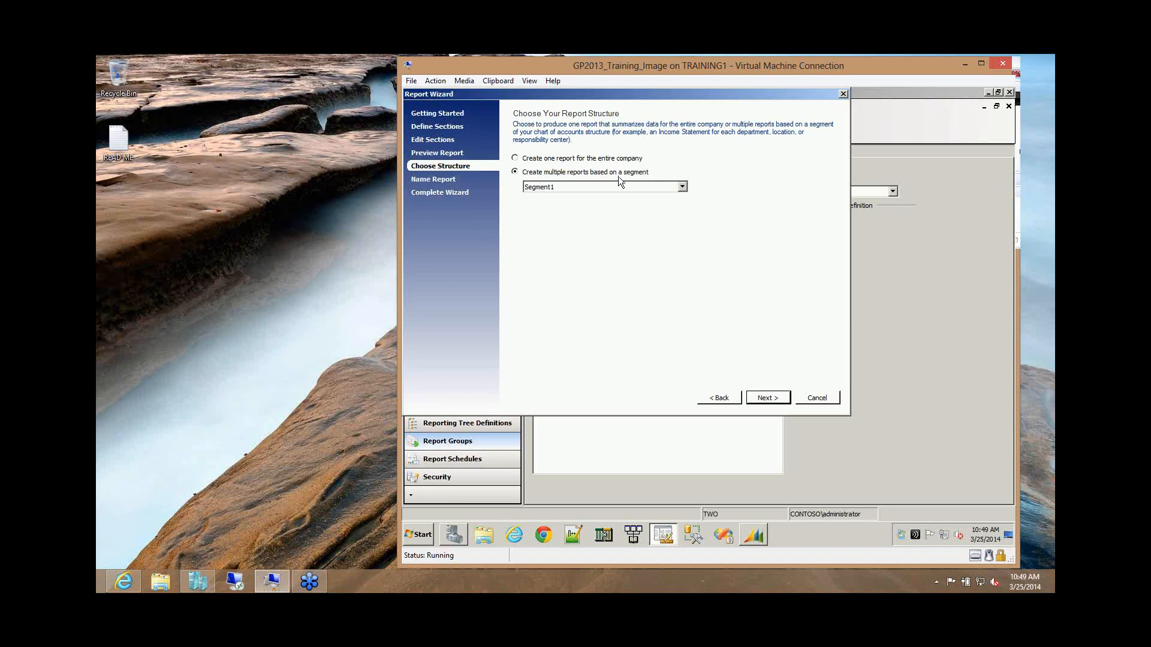
left_click(683, 187)
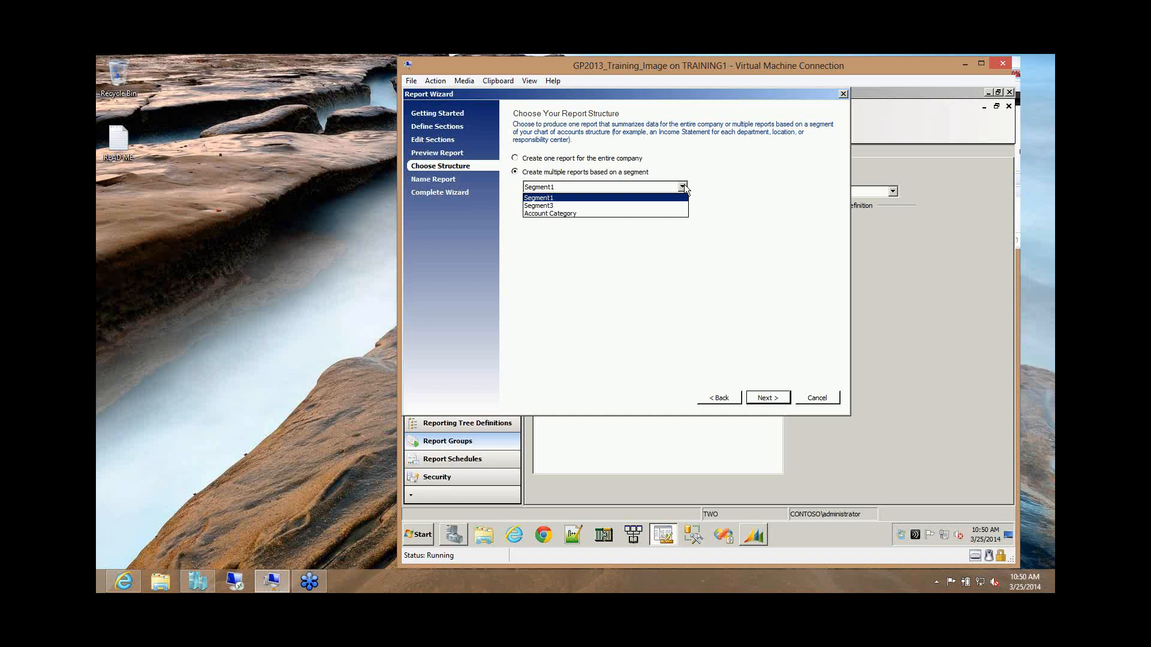
left_click(670, 198)
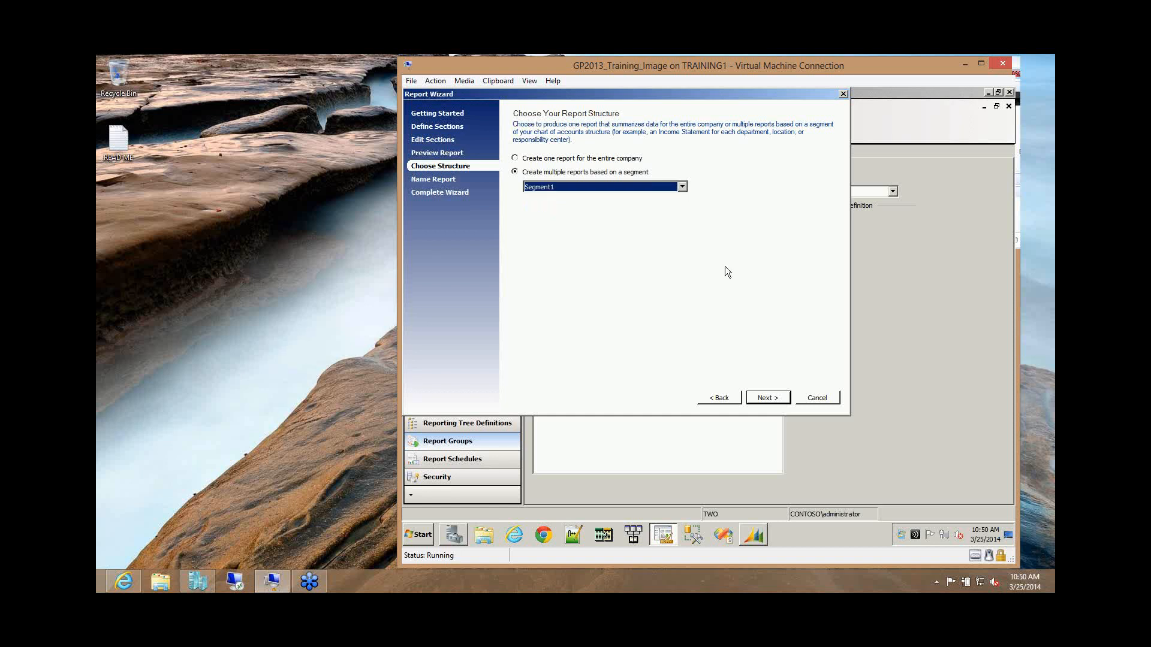
- Name the report Webinar Balance Sheet and set its generation period to 12 and year to 2013
left_click(773, 403)
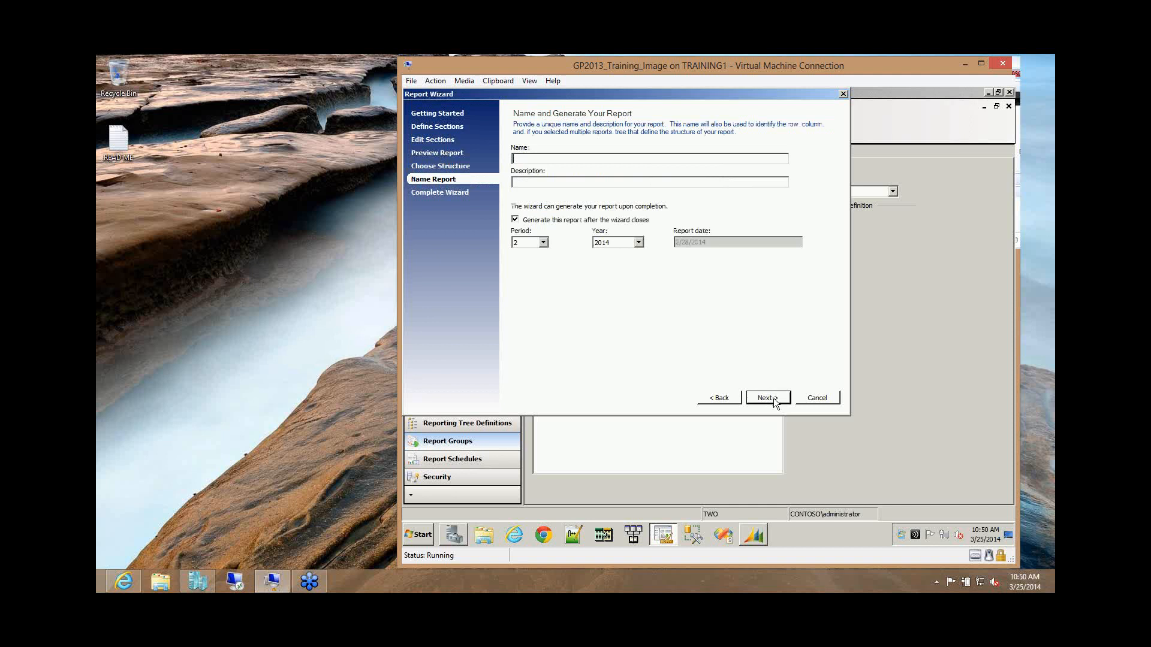
type("Webinar Balance Sheet")
left_click(543, 243)
left_click(531, 339)
left_click(638, 242)
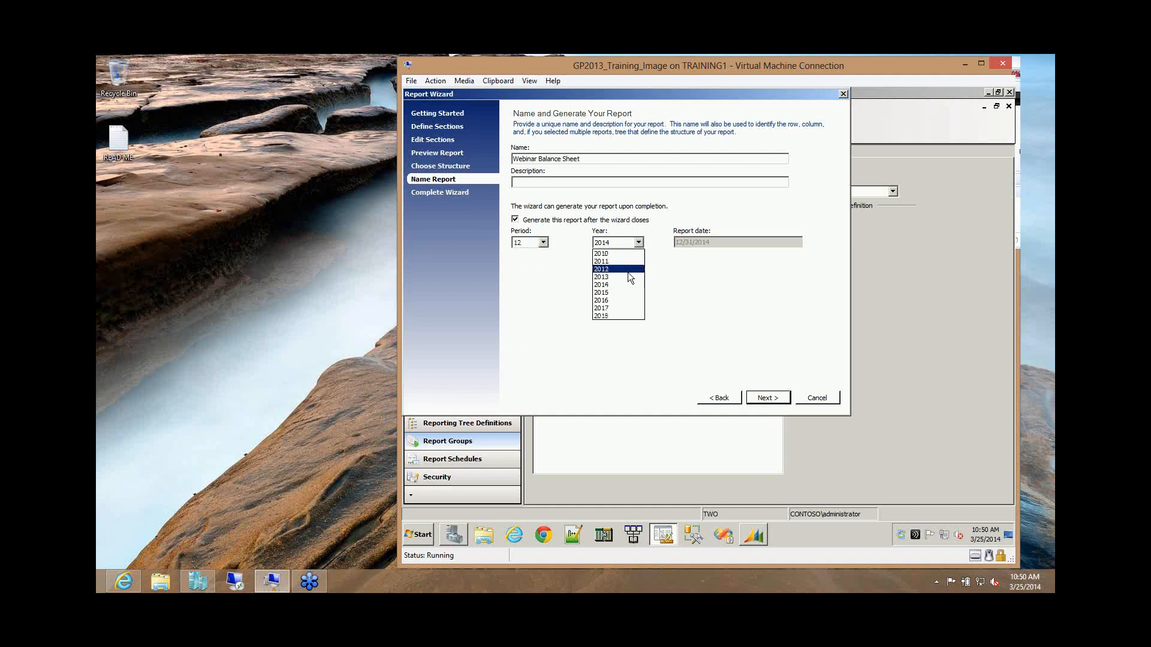
left_click(628, 276)
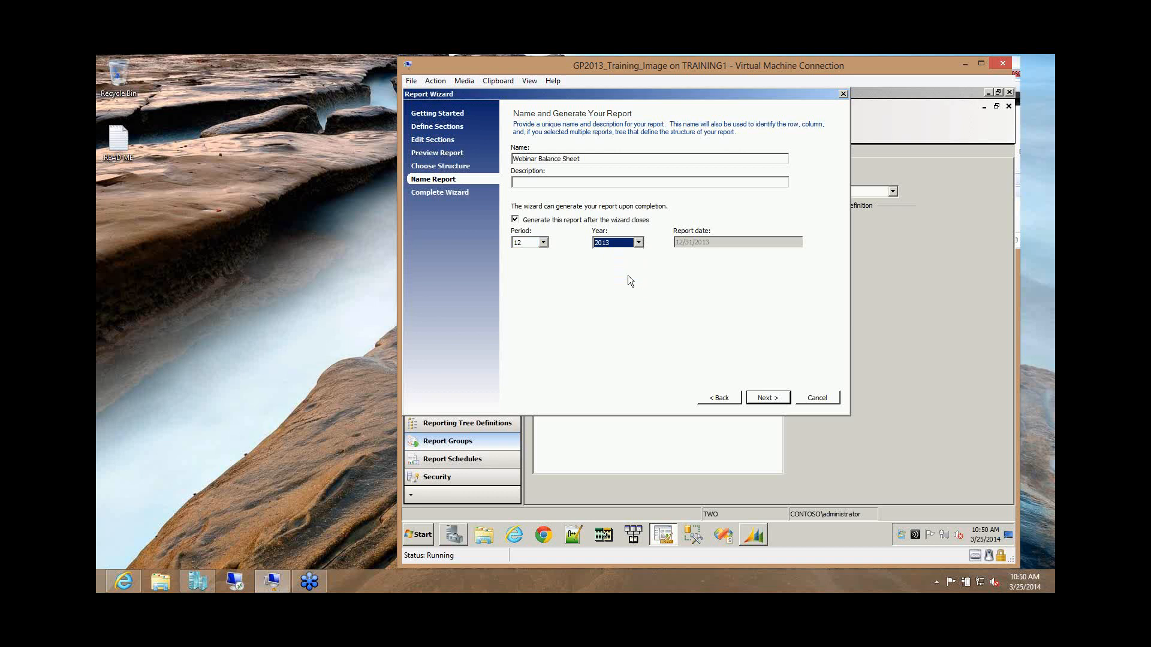
- Turn off generating the report after the wizard closes and finish the Report Wizard
left_click(516, 220)
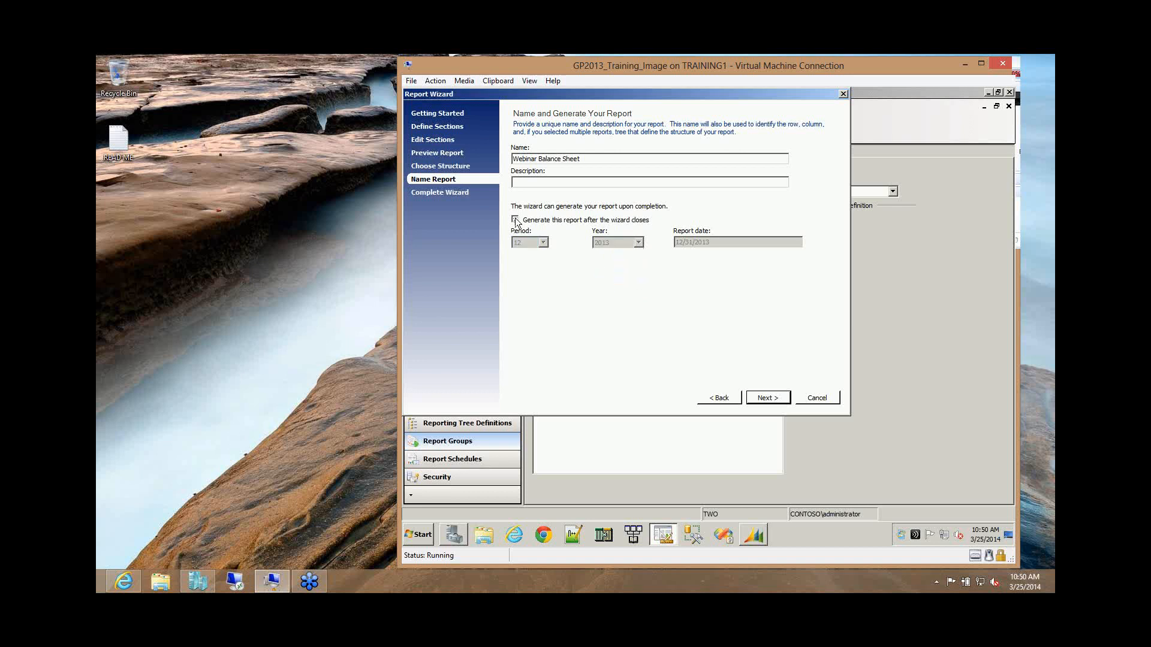
left_click(768, 398)
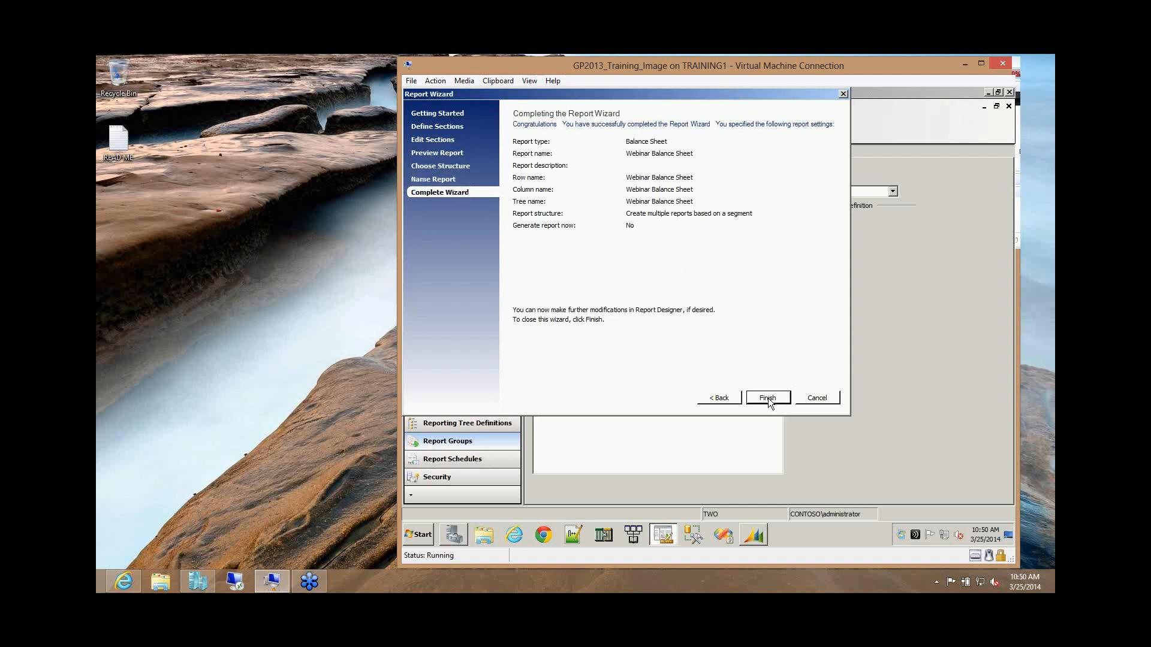
left_click(768, 398)
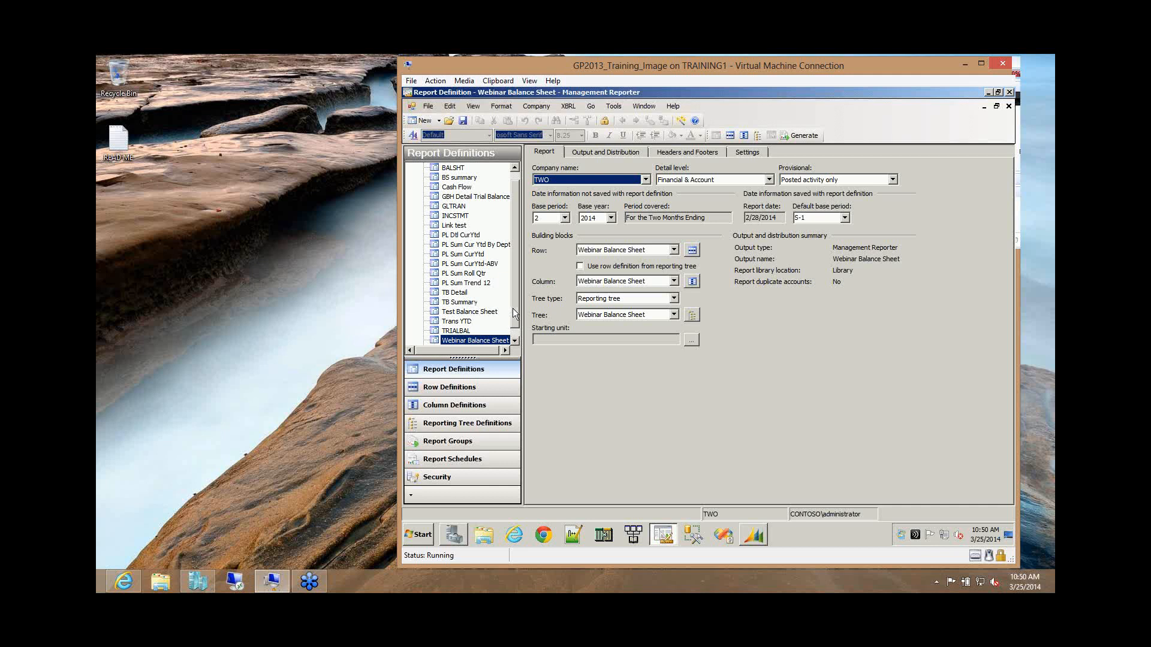
- Open the TB Detail report definition
left_click(450, 294)
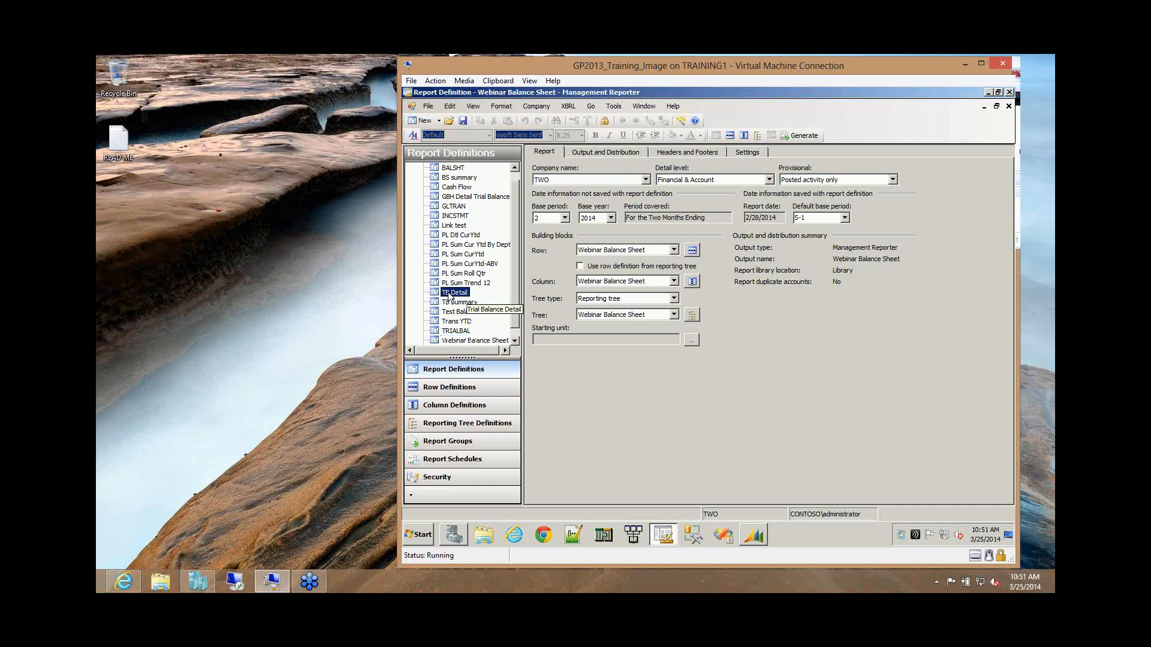
double_click(449, 294)
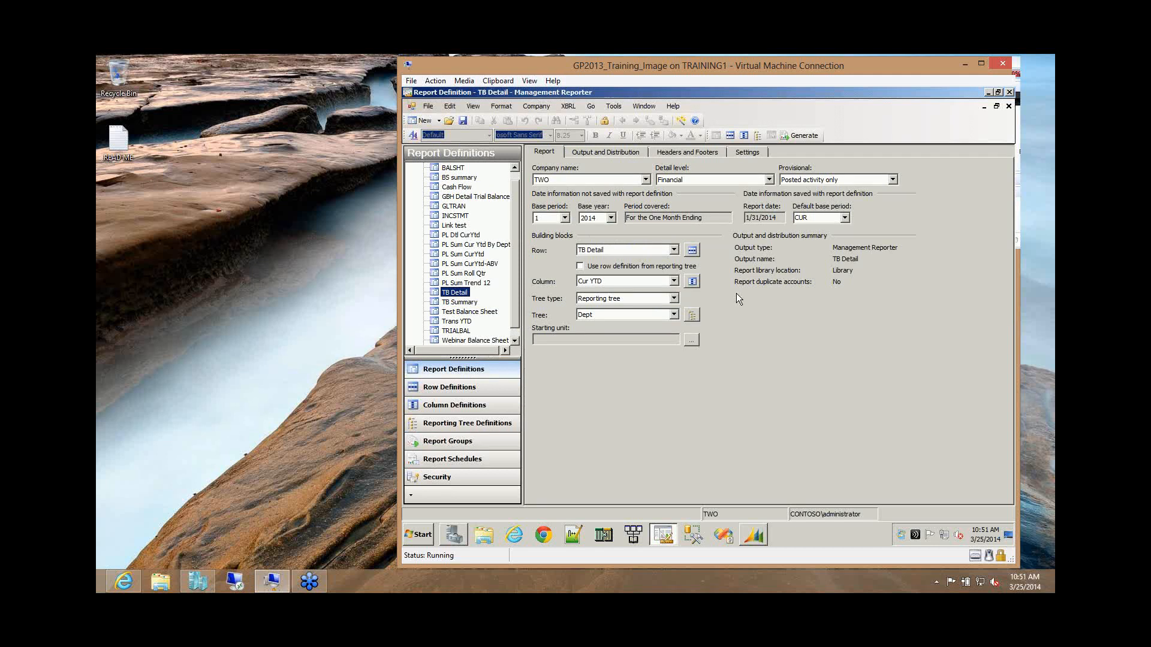
- In the TB Detail row definition, insert a row above Unbilled Accounts Receivable and describe it as "Account Receivable - China"
left_click(696, 254)
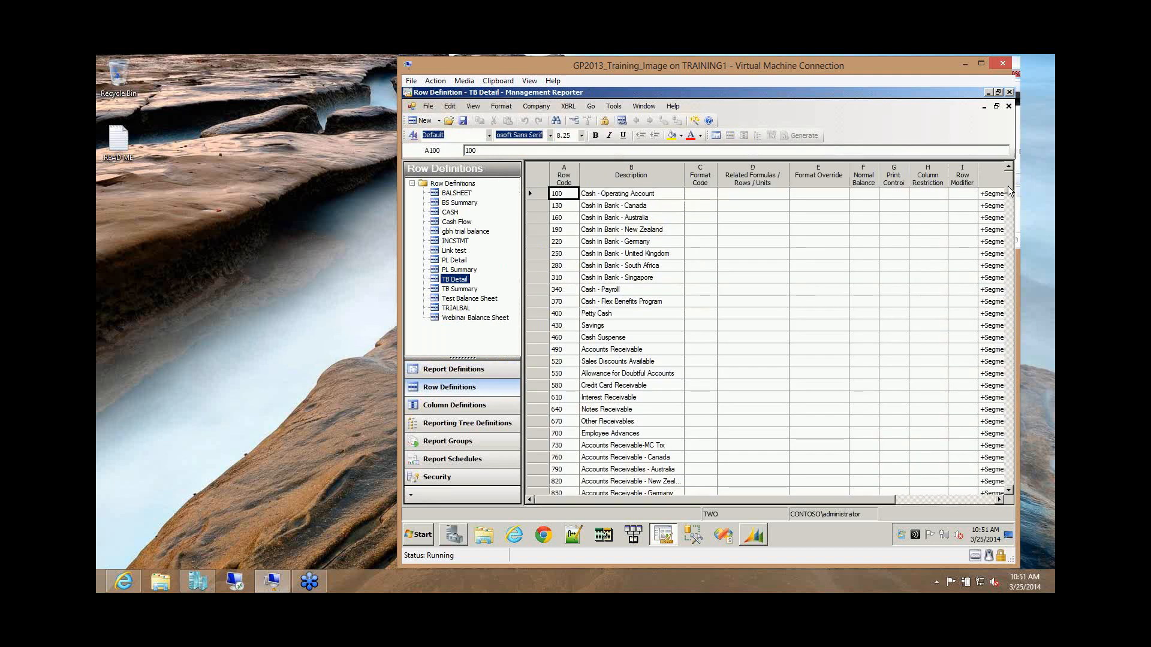
left_click_drag(1008, 187, 1009, 202)
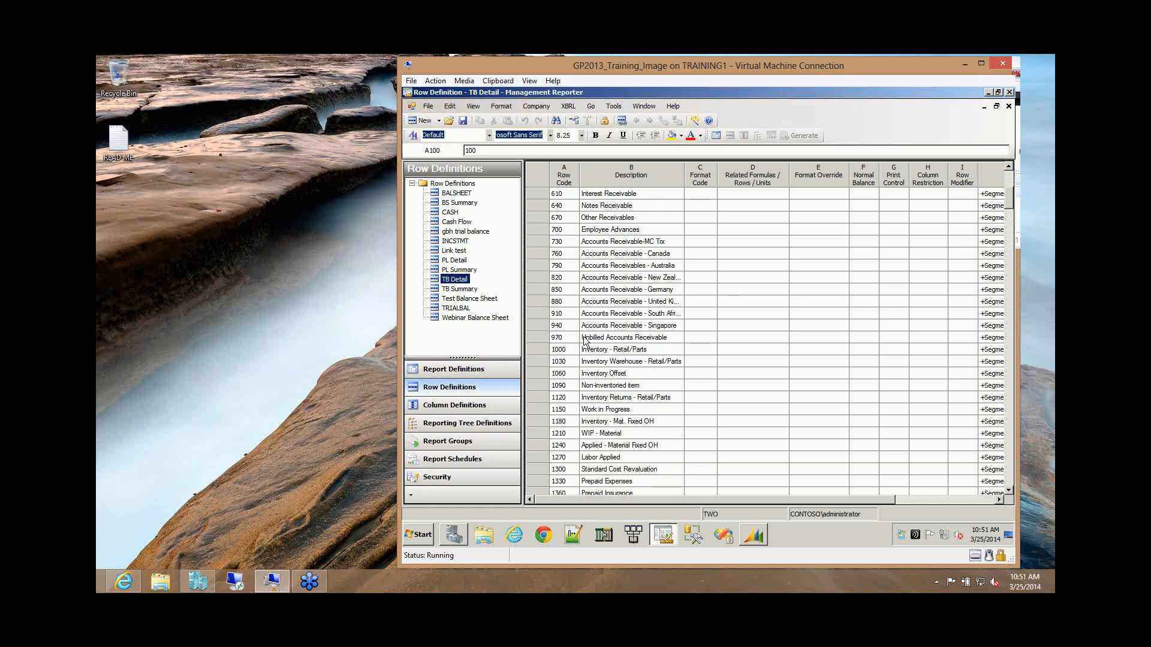
left_click(541, 337)
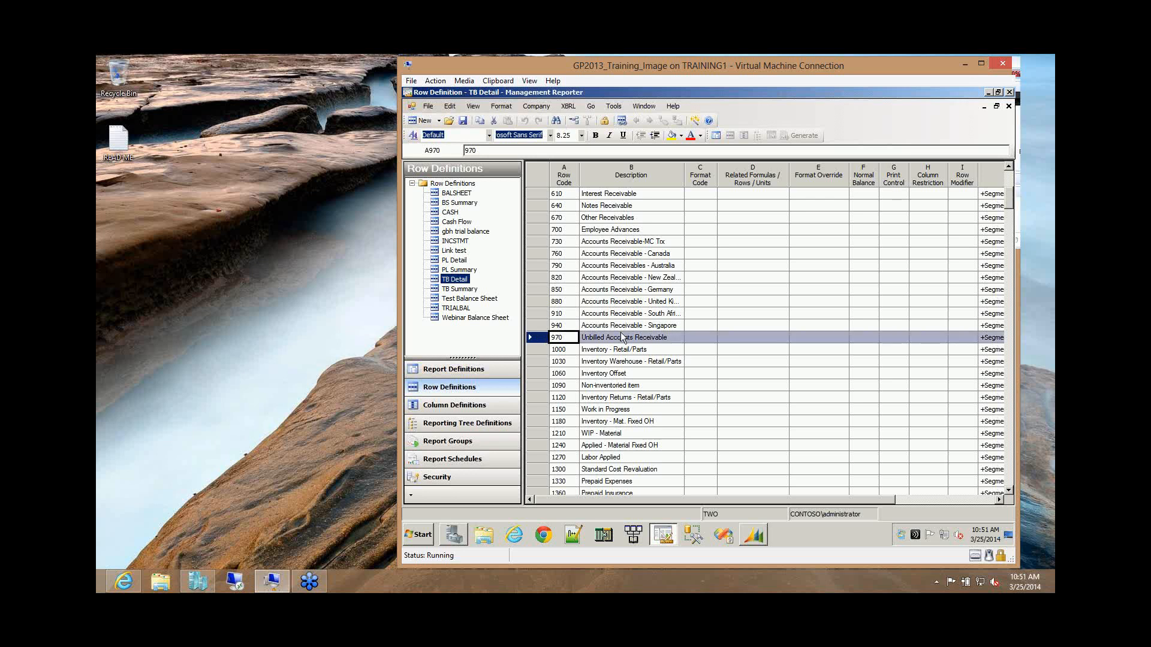
right_click(530, 335)
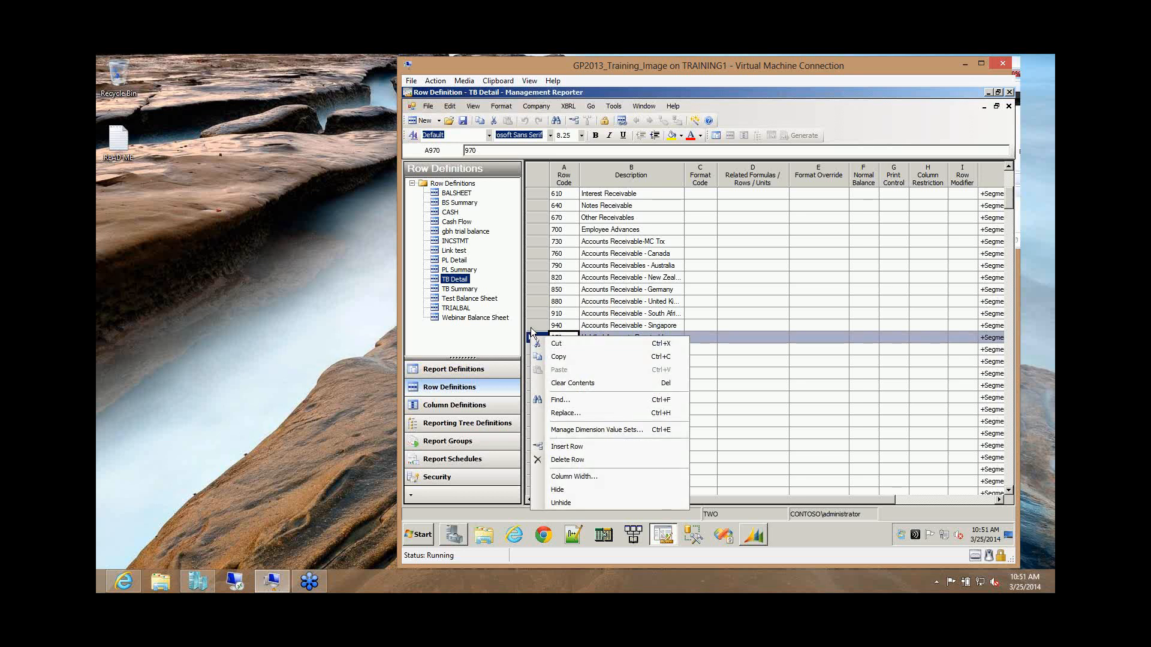
left_click(531, 328)
left_click(532, 336)
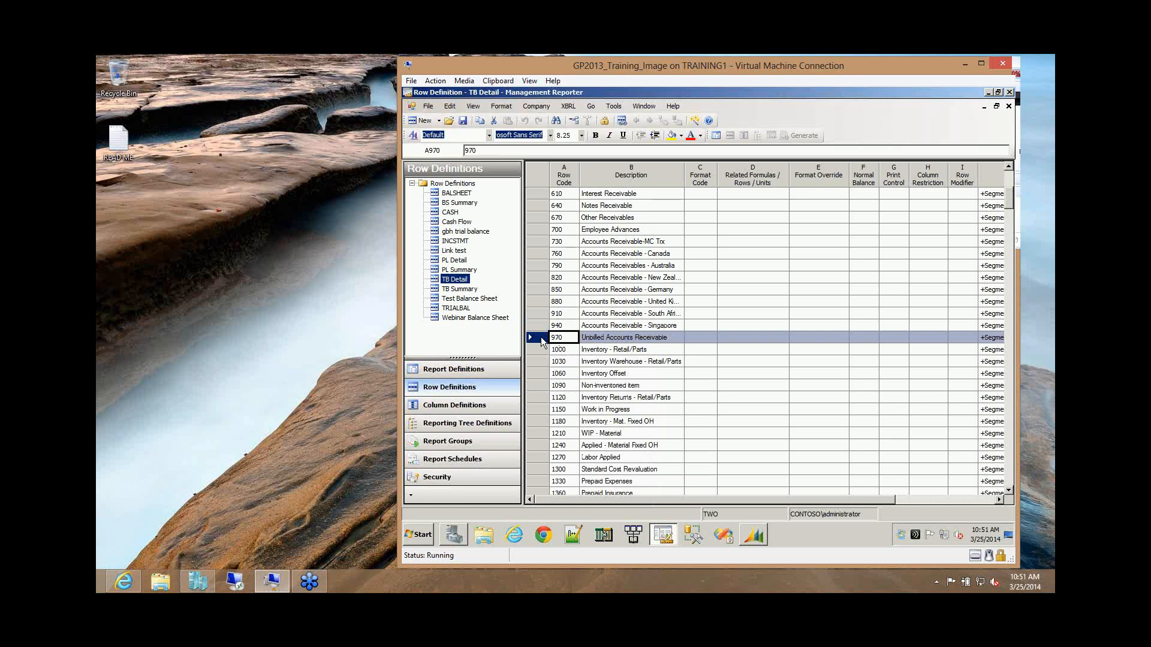
right_click(540, 337)
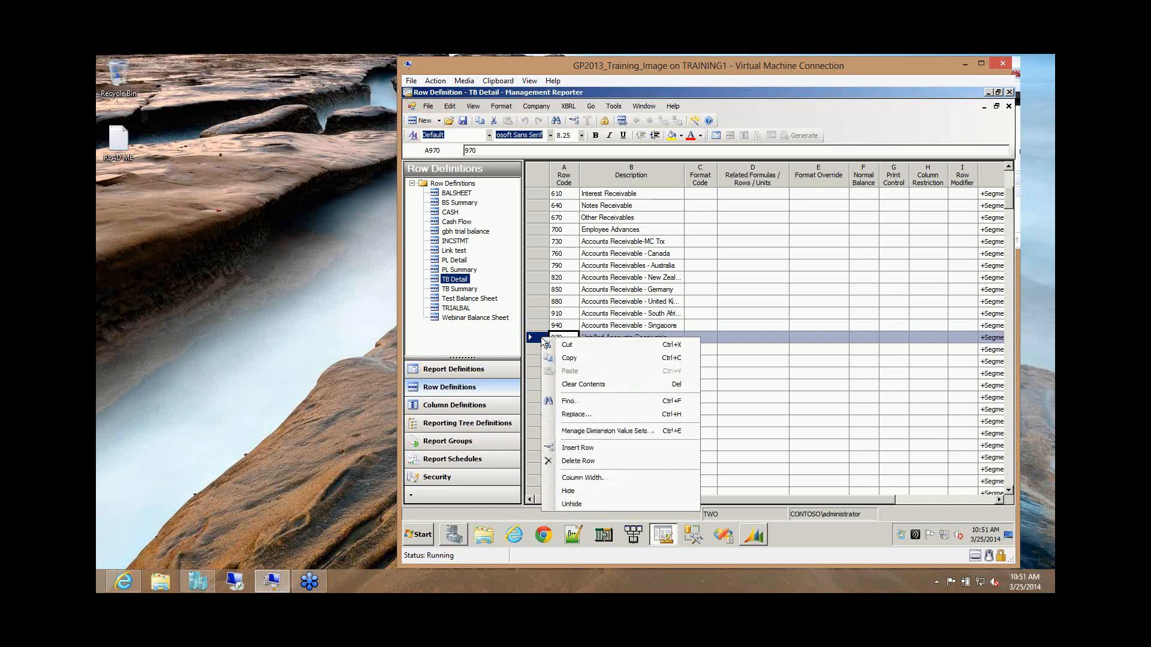
left_click(587, 448)
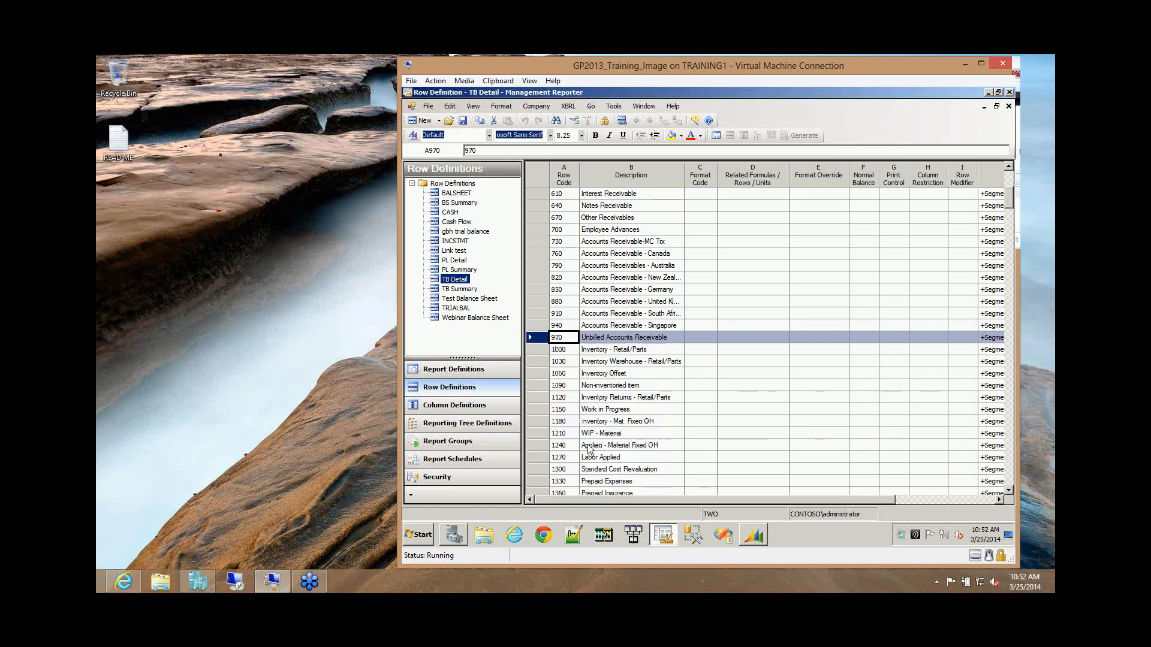
left_click(599, 337)
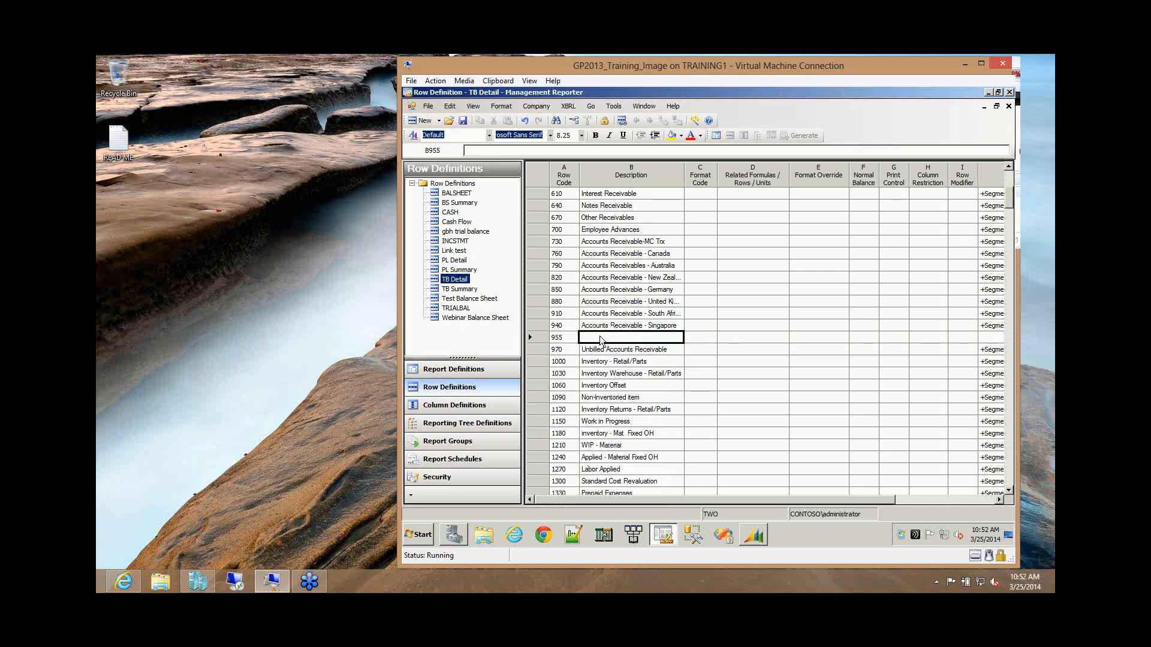
type("Account Receivable - China")
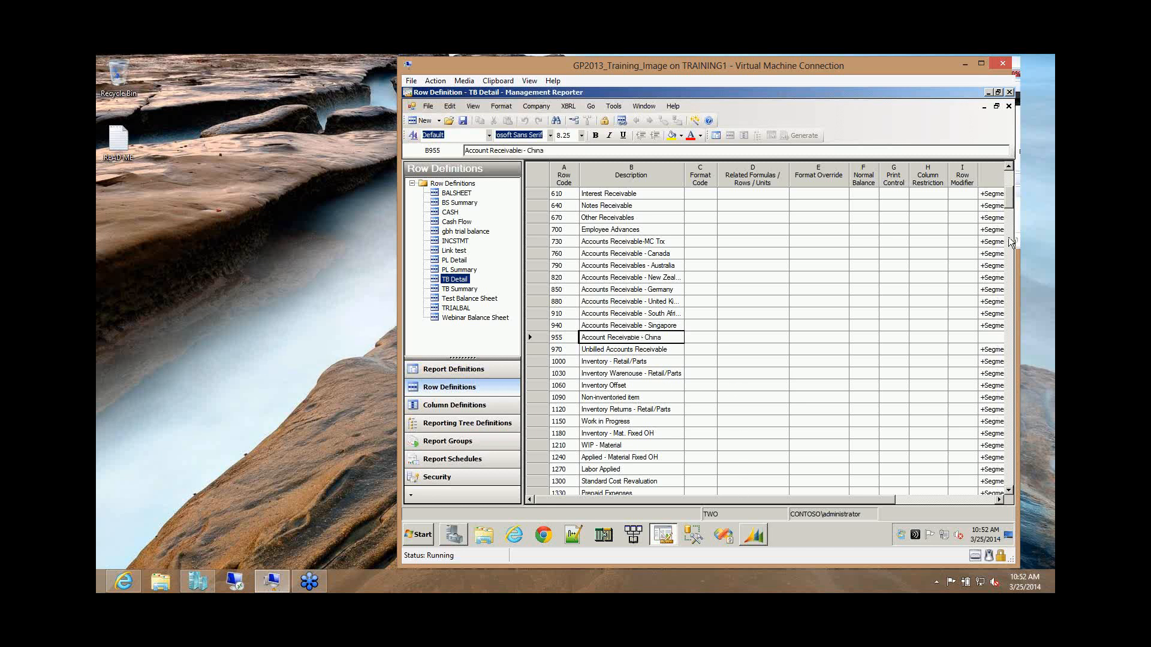
- Link the Account Receivable - China row to the individual Segment2 value 1277 in its financial dimensions
left_click(991, 337)
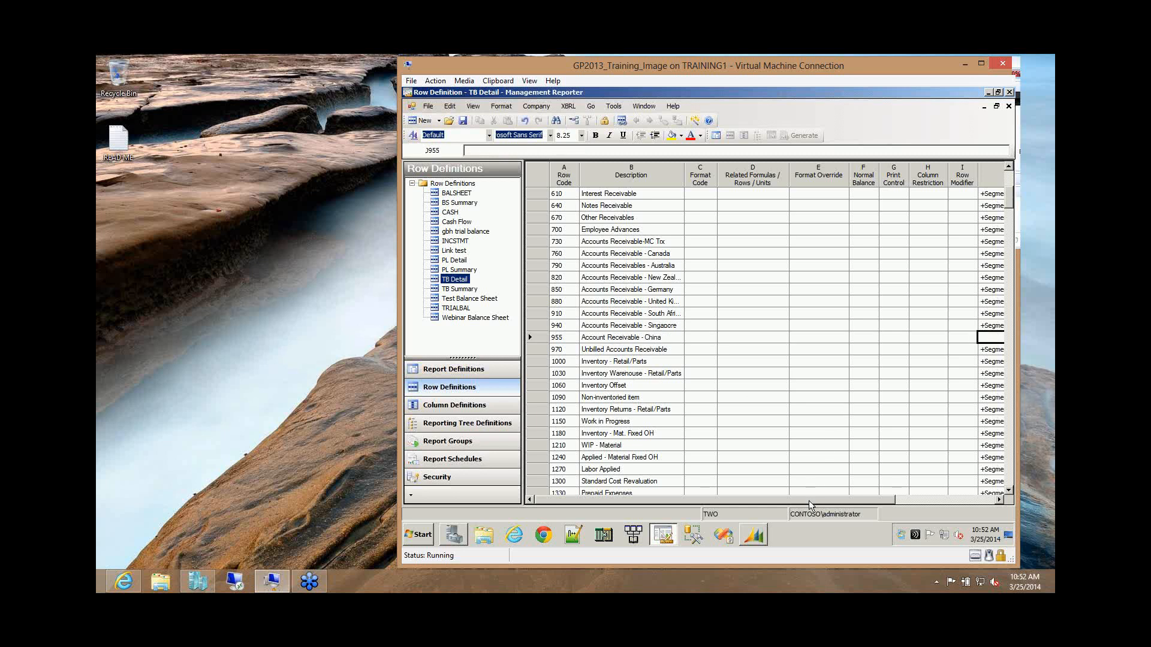
left_click_drag(808, 501, 919, 504)
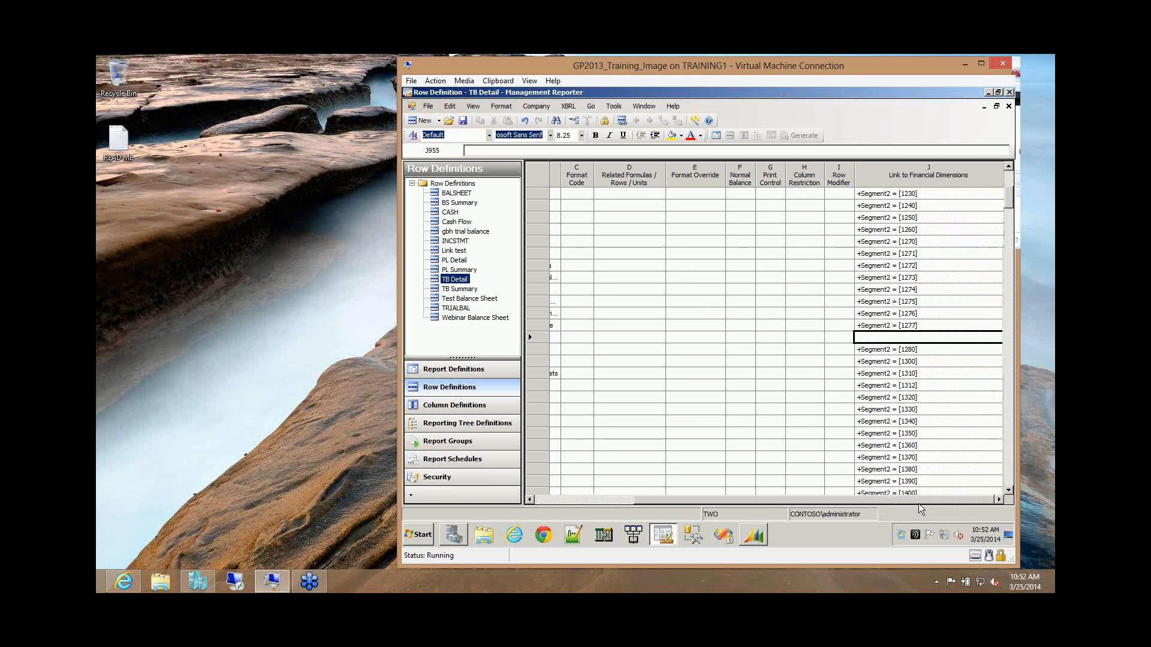
double_click(915, 337)
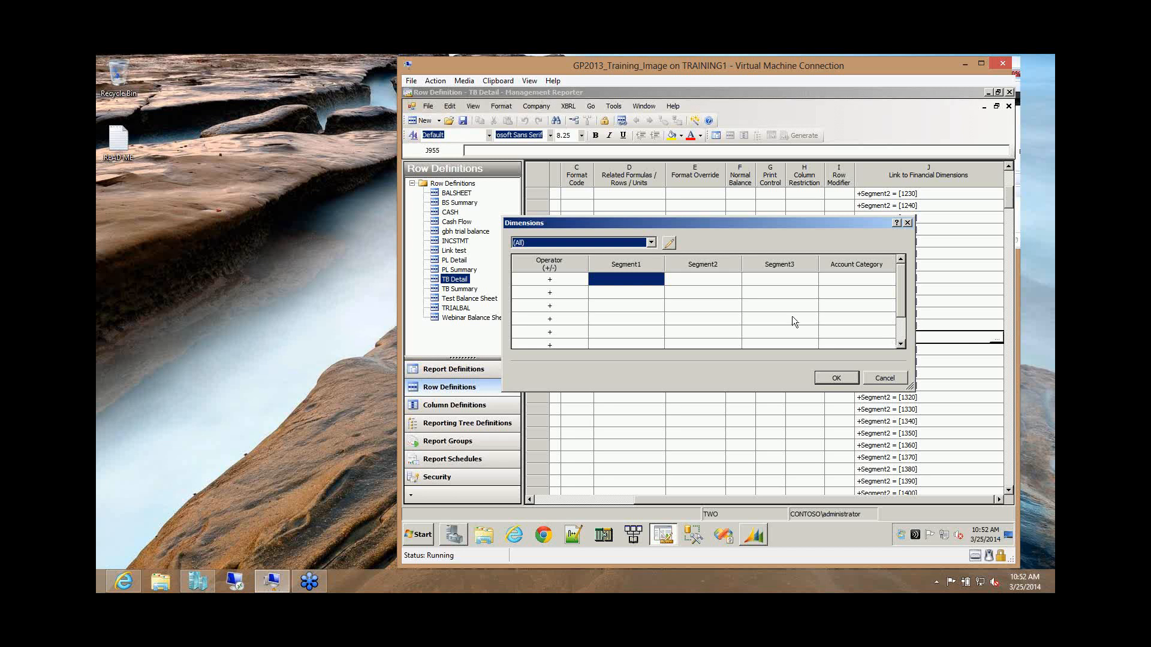
left_click(699, 280)
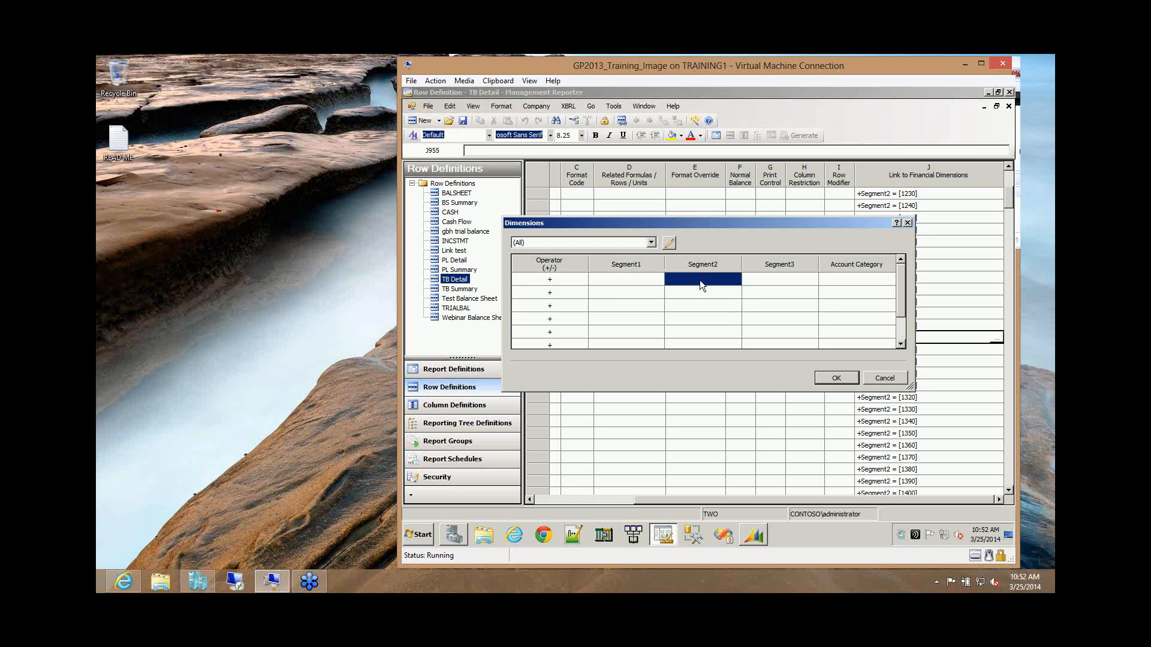
double_click(700, 279)
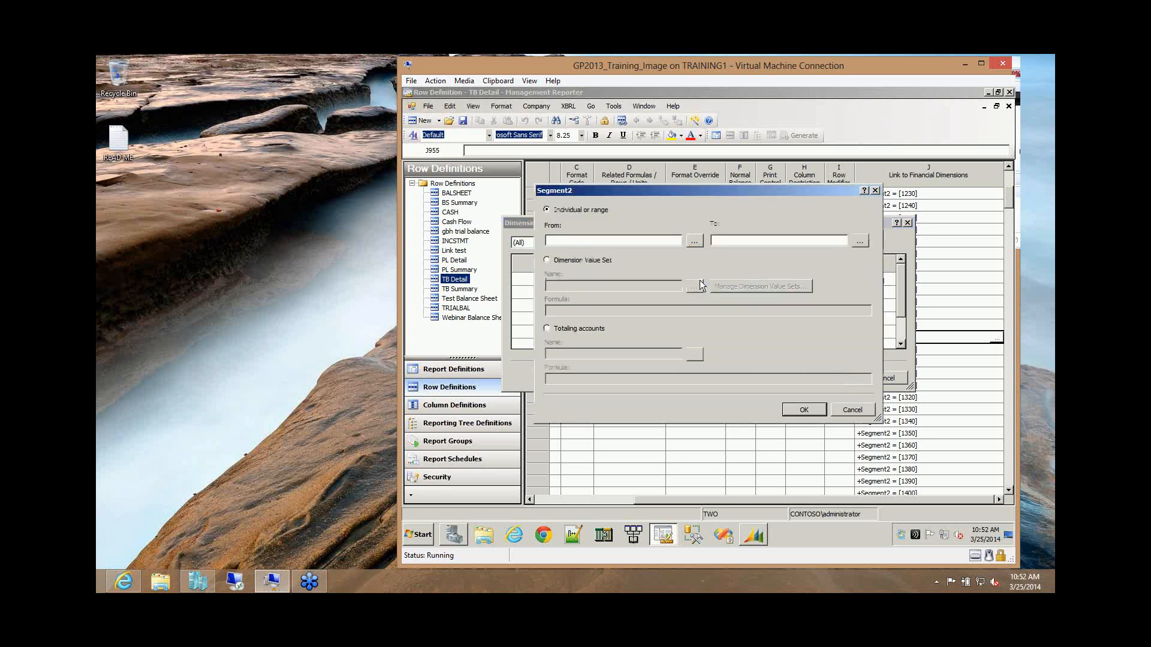
left_click(693, 241)
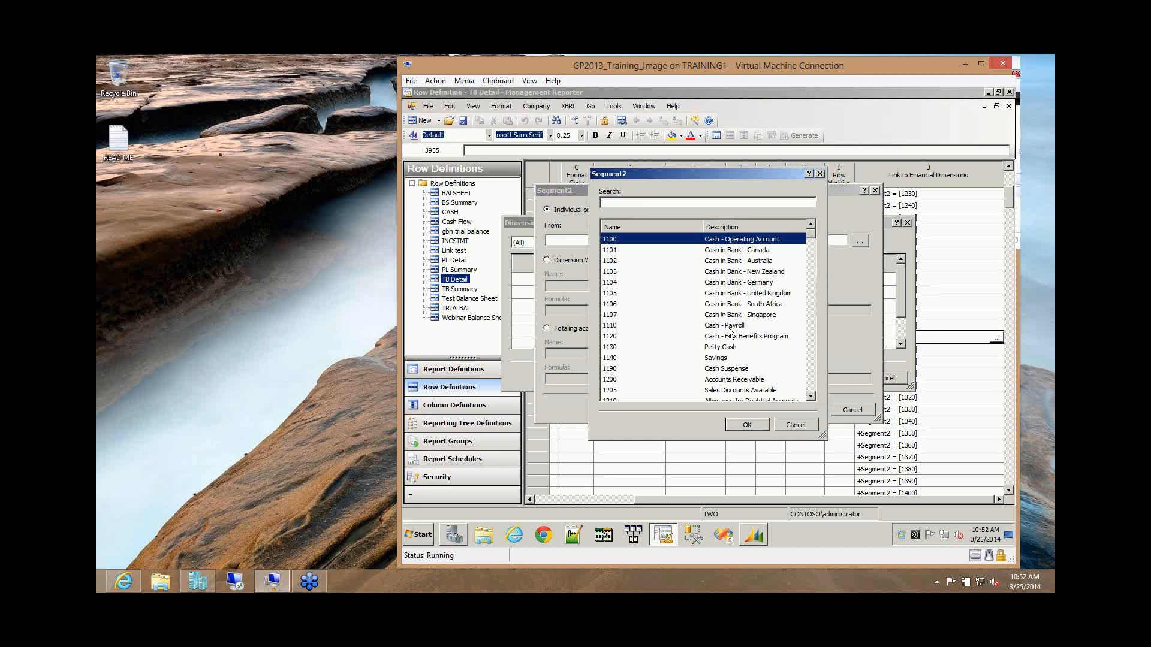
type("12")
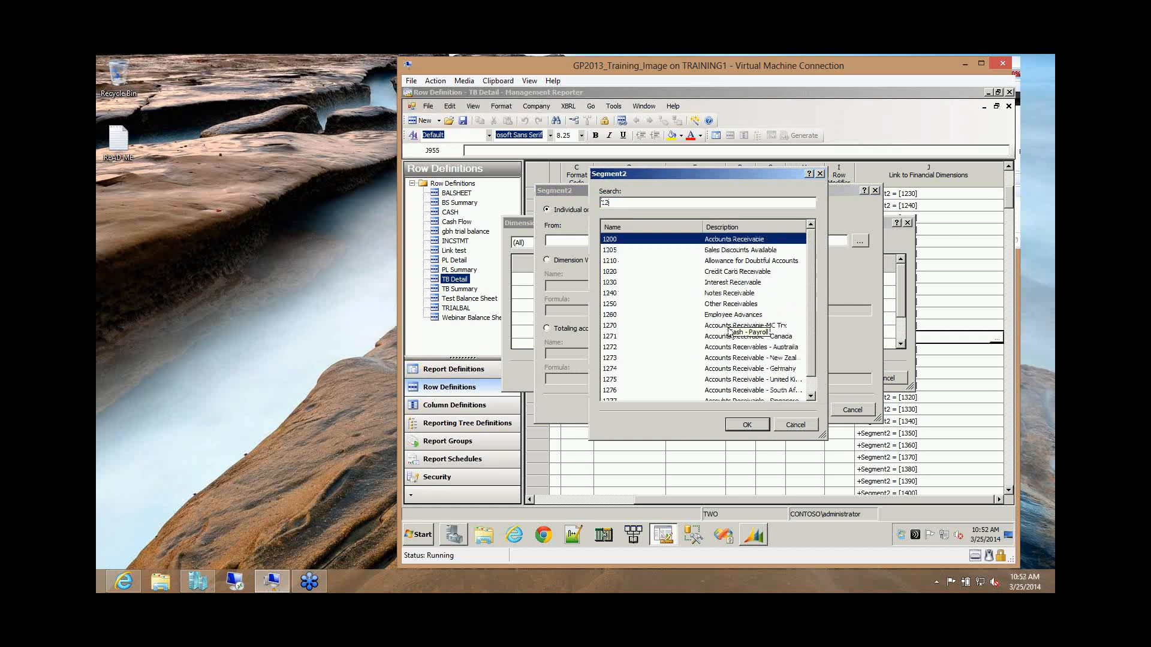
type("7")
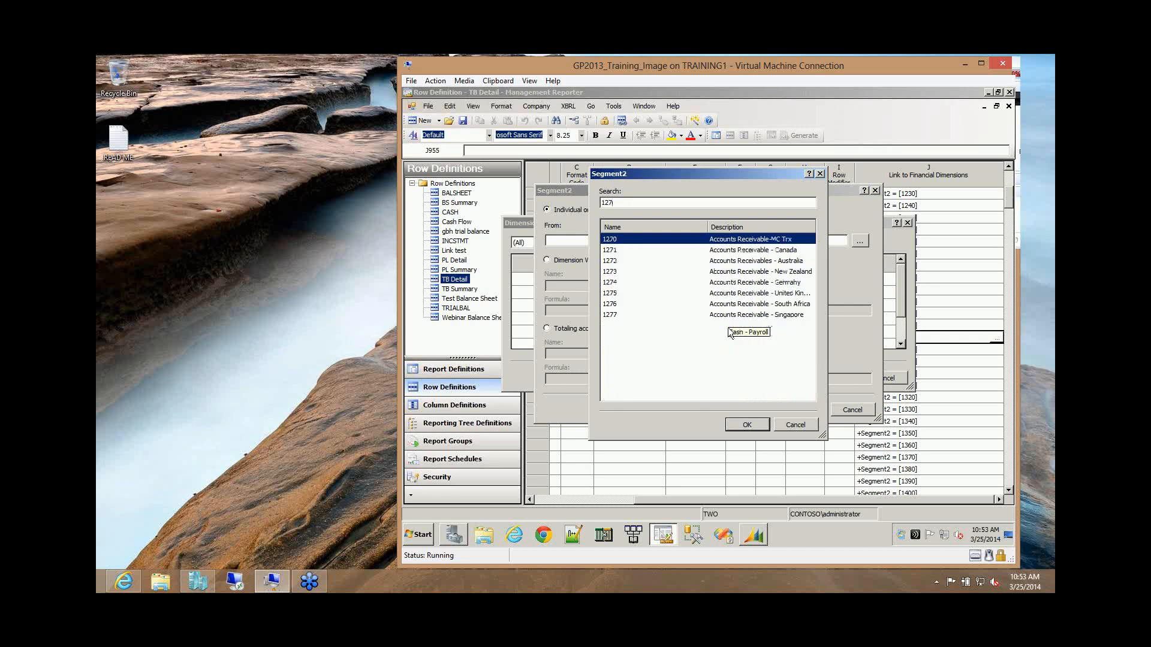
left_click(612, 314)
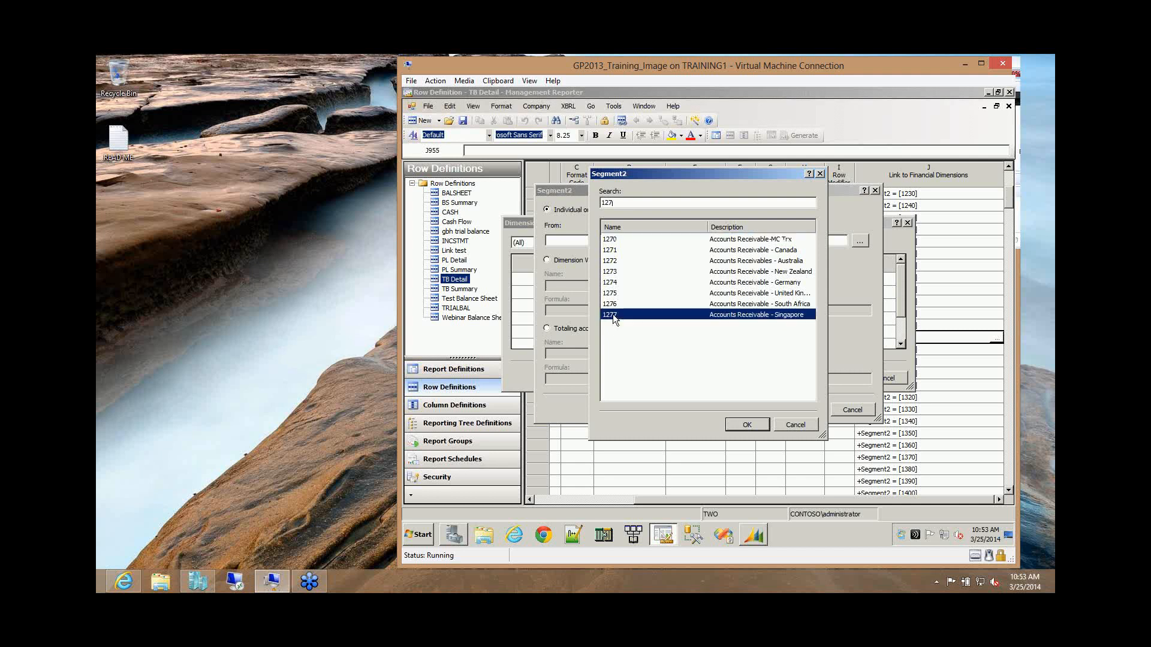
left_click(748, 426)
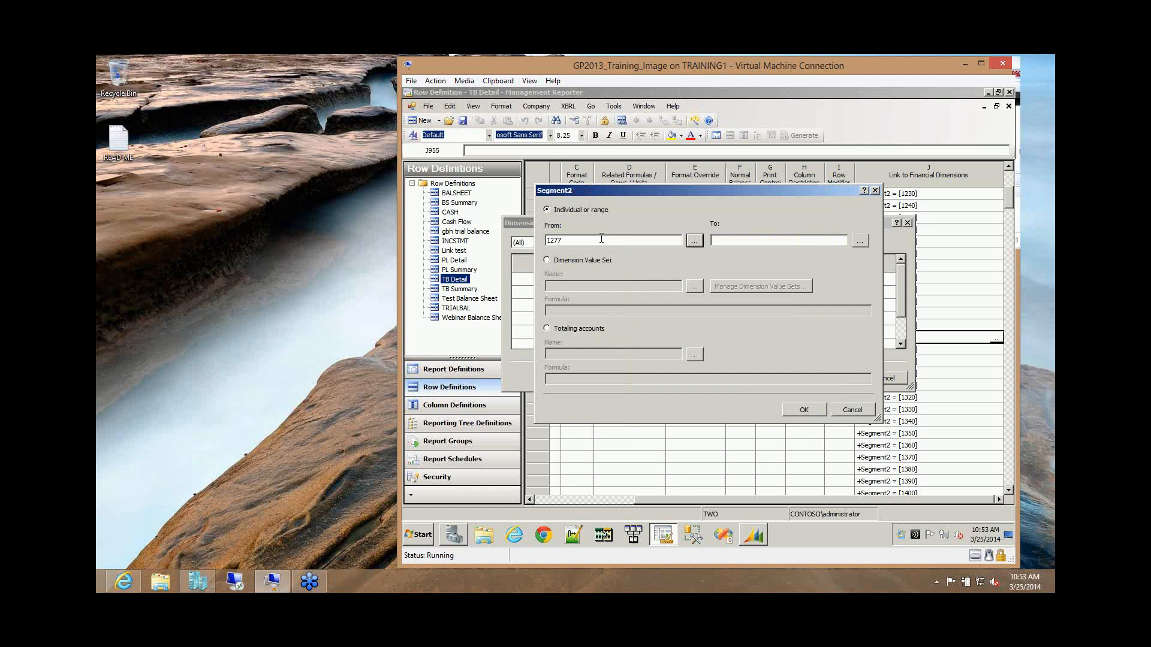
left_click(804, 411)
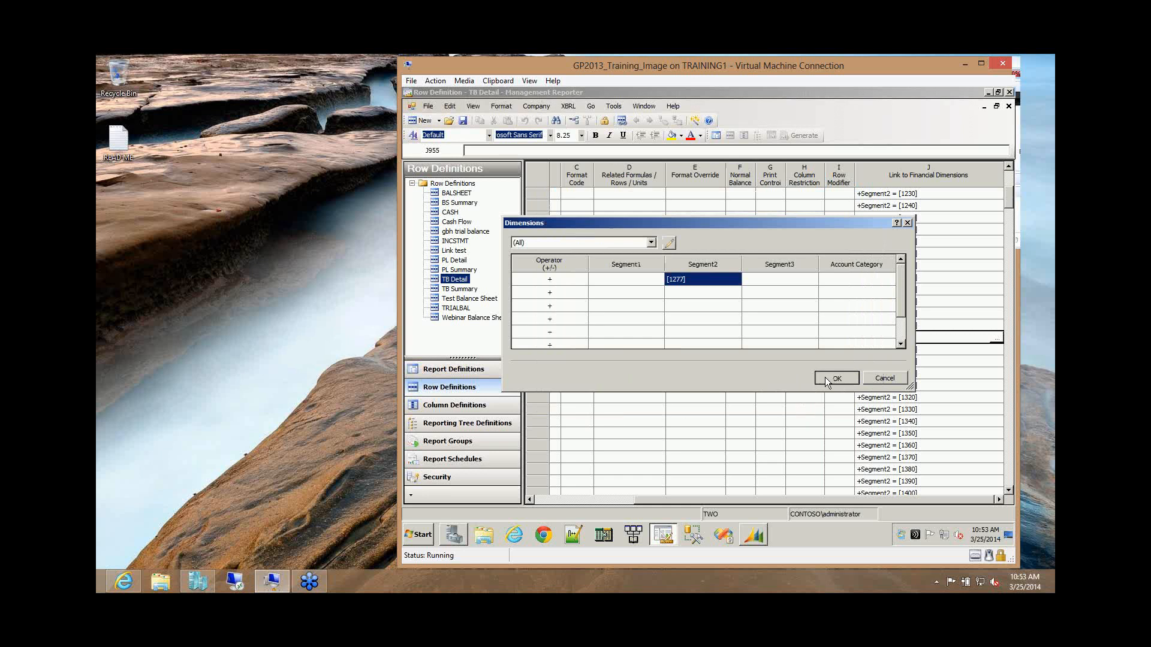
left_click(825, 379)
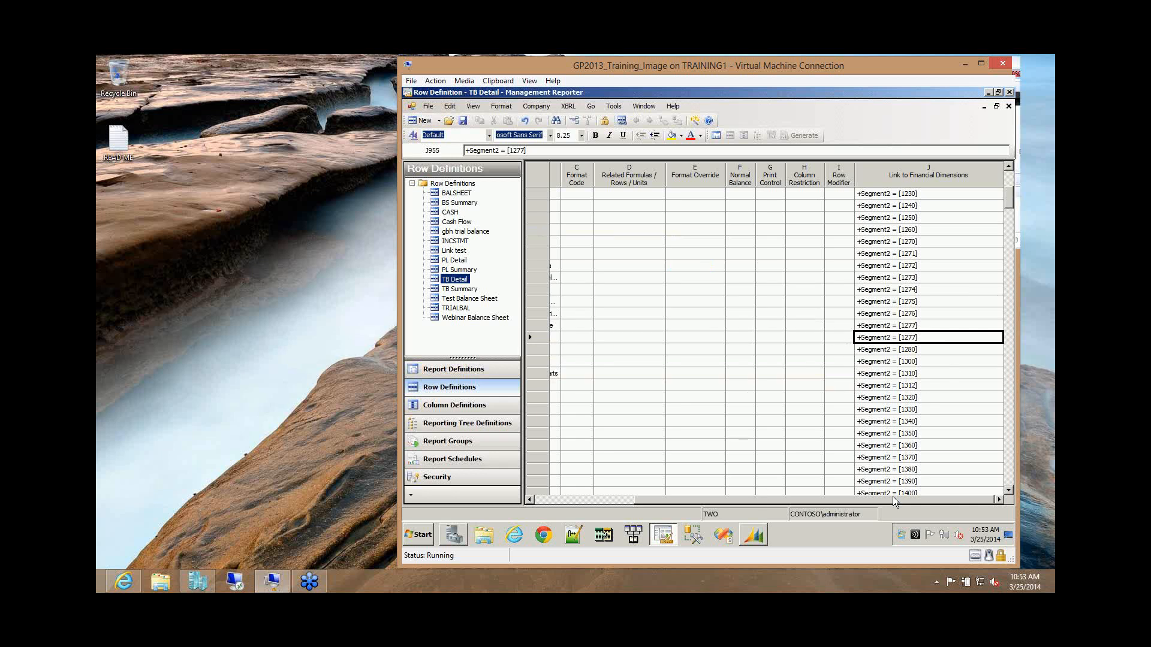
- Examine the Balance Check row's format code and total formula, and check which accounts its row range covers
left_click_drag(870, 503, 768, 508)
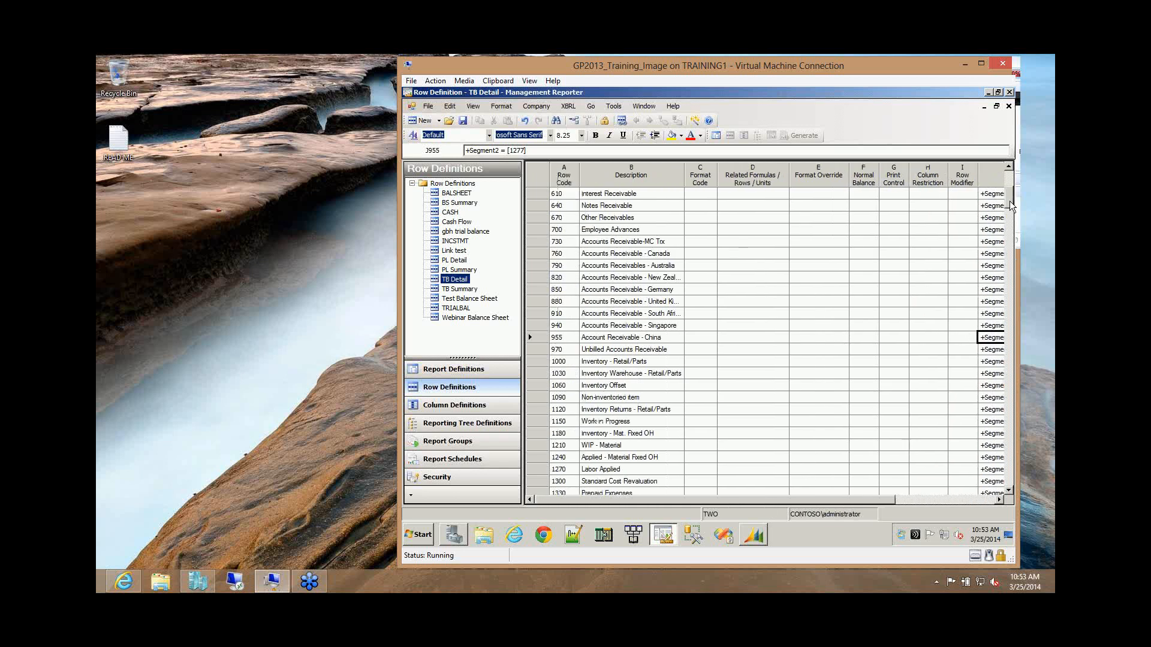
left_click_drag(1010, 203, 1013, 463)
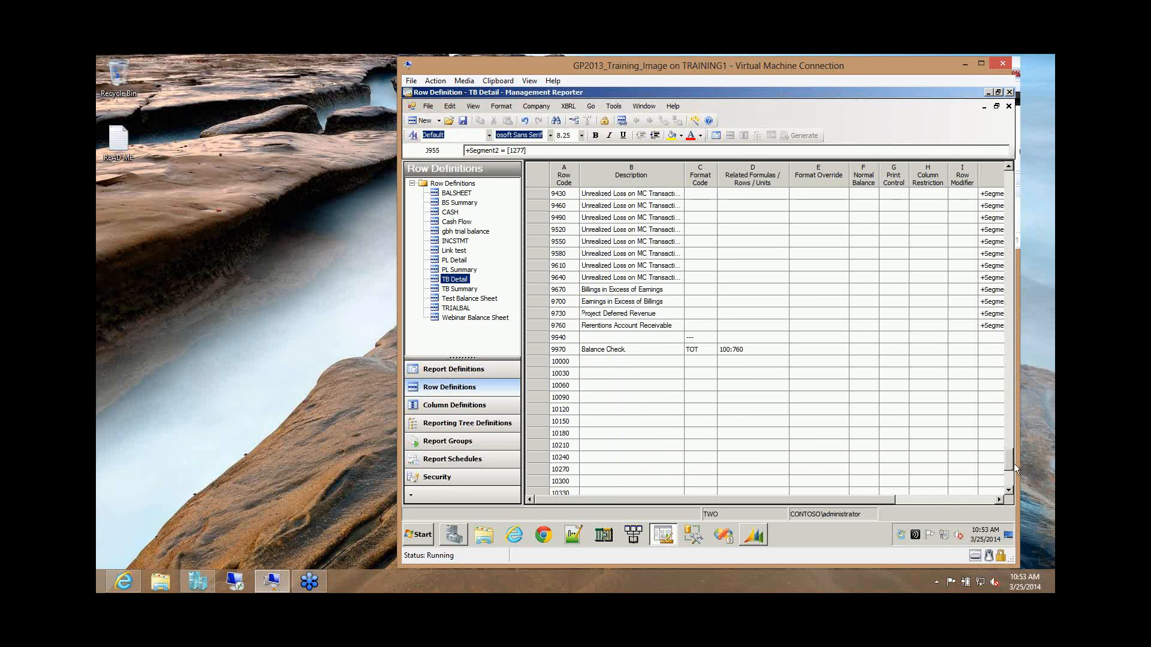
left_click(660, 350)
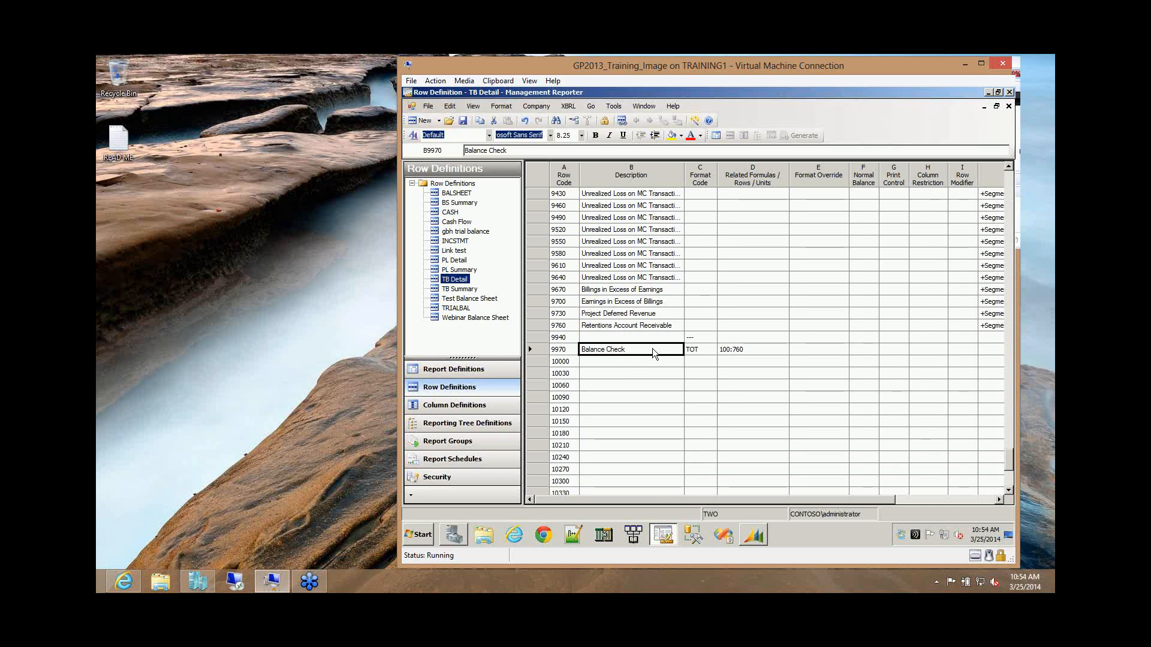
left_click(746, 349)
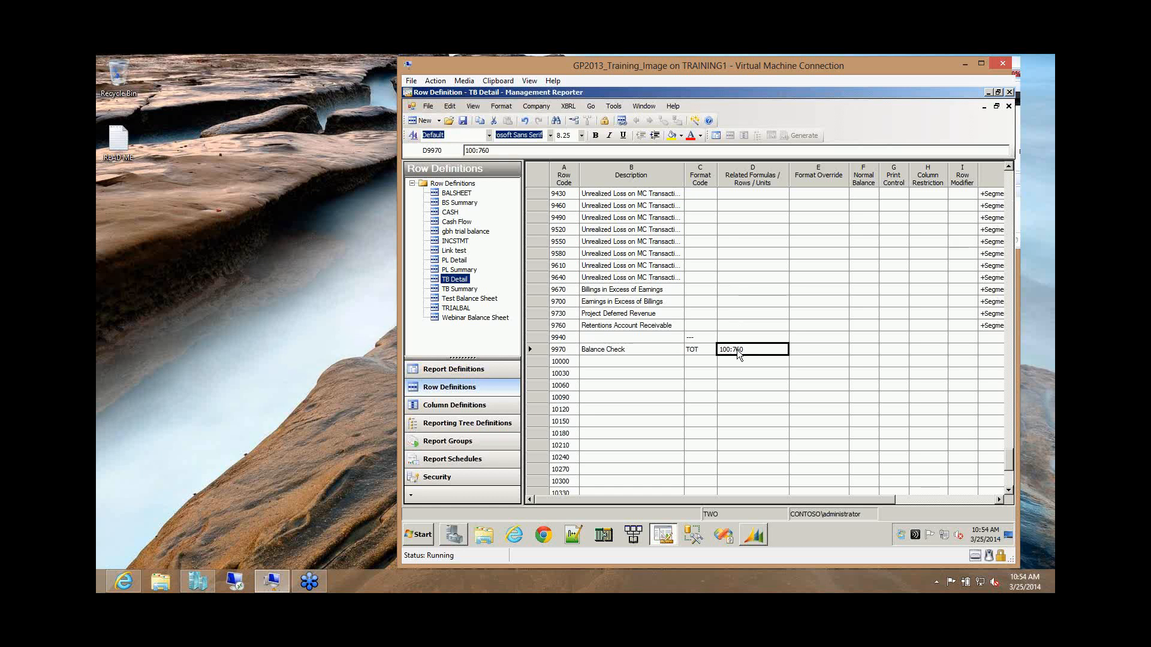
left_click(702, 351)
left_click(713, 351)
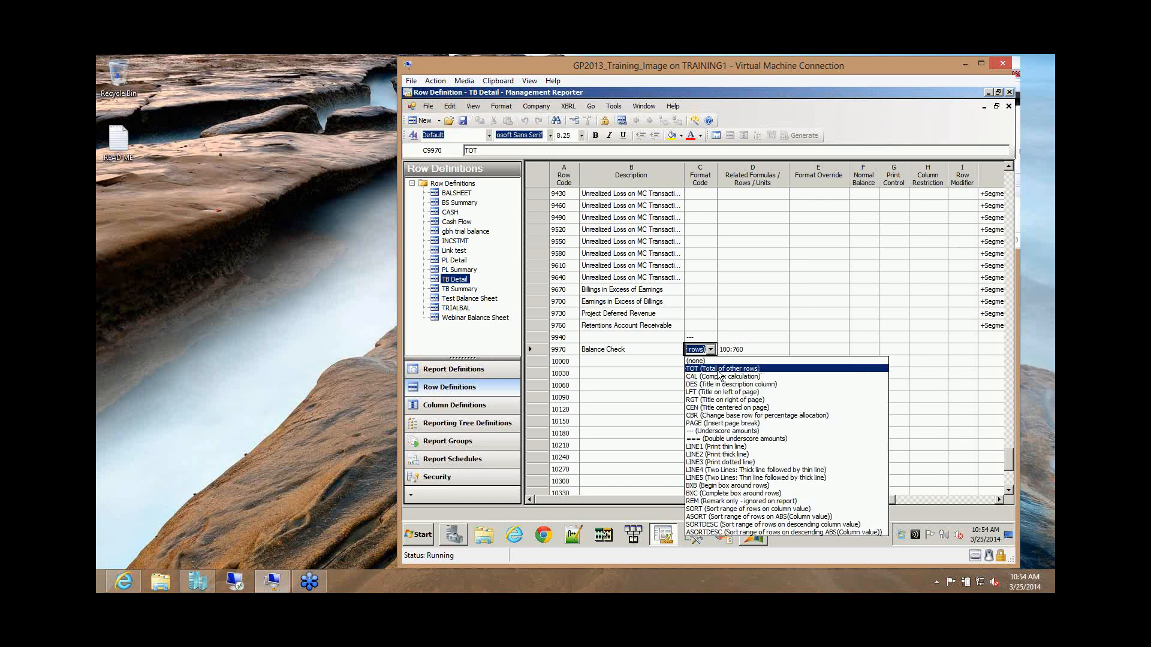
left_click(748, 351)
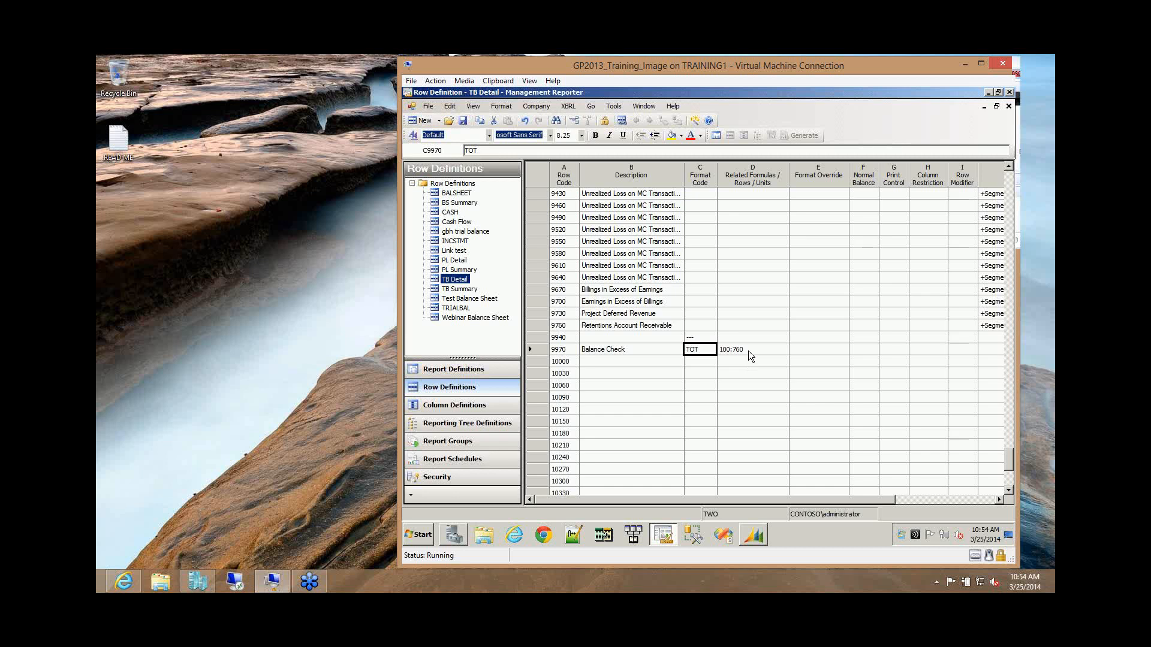
left_click(749, 351)
left_click_drag(1010, 462, 1009, 180)
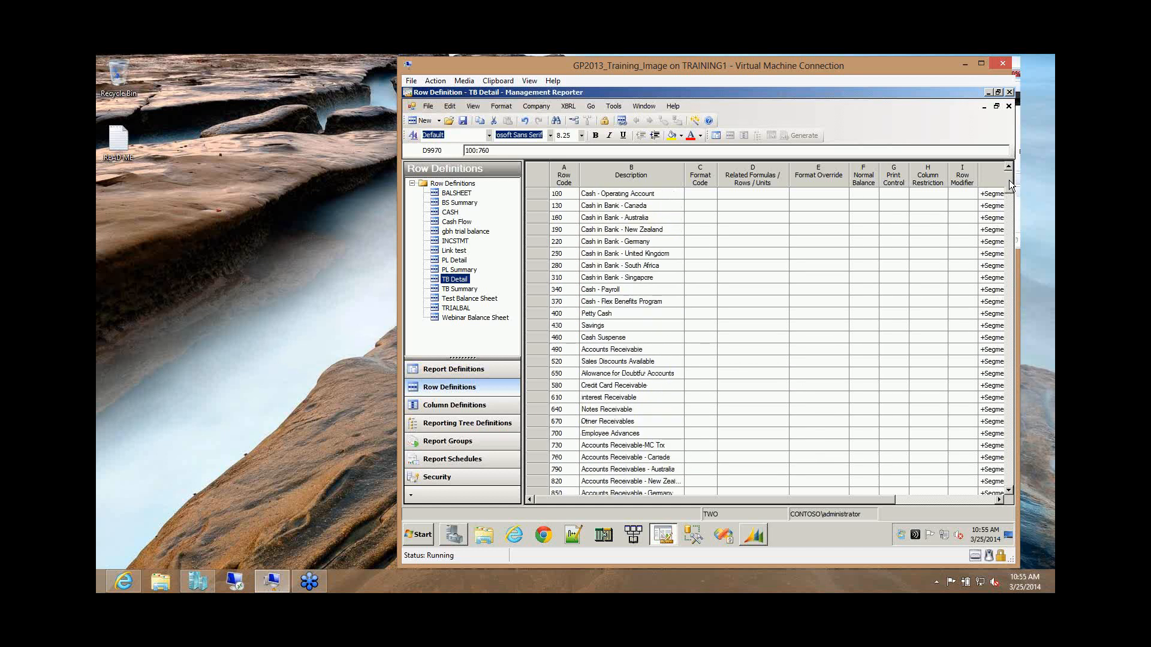
left_click(595, 459)
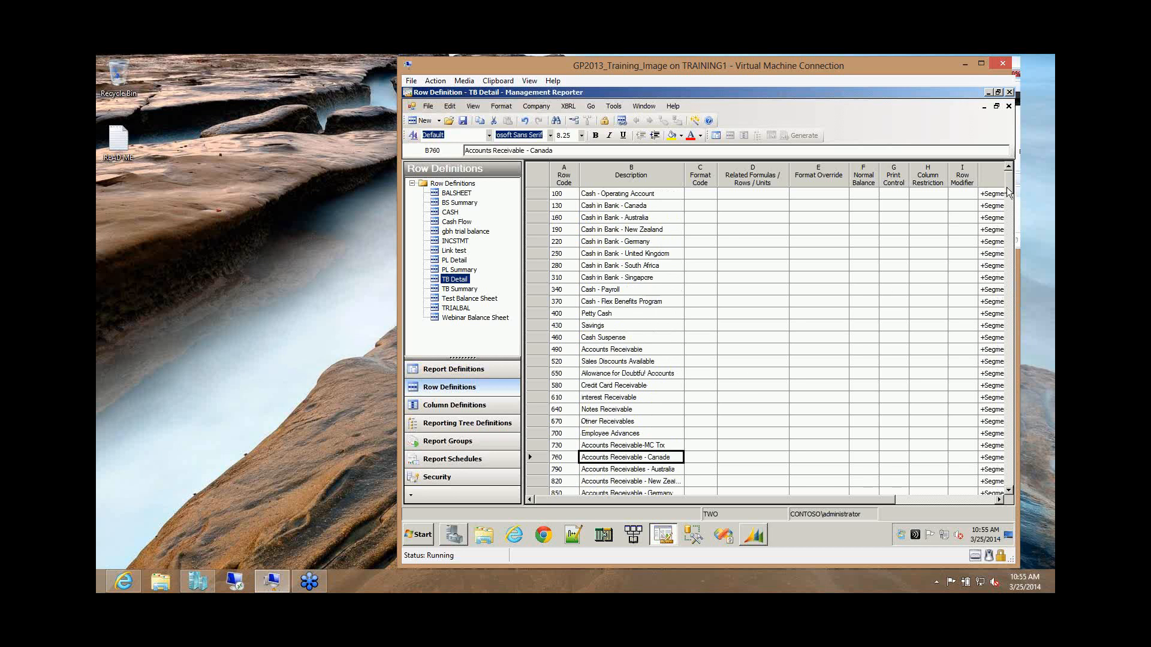
left_click_drag(1006, 232, 1005, 474)
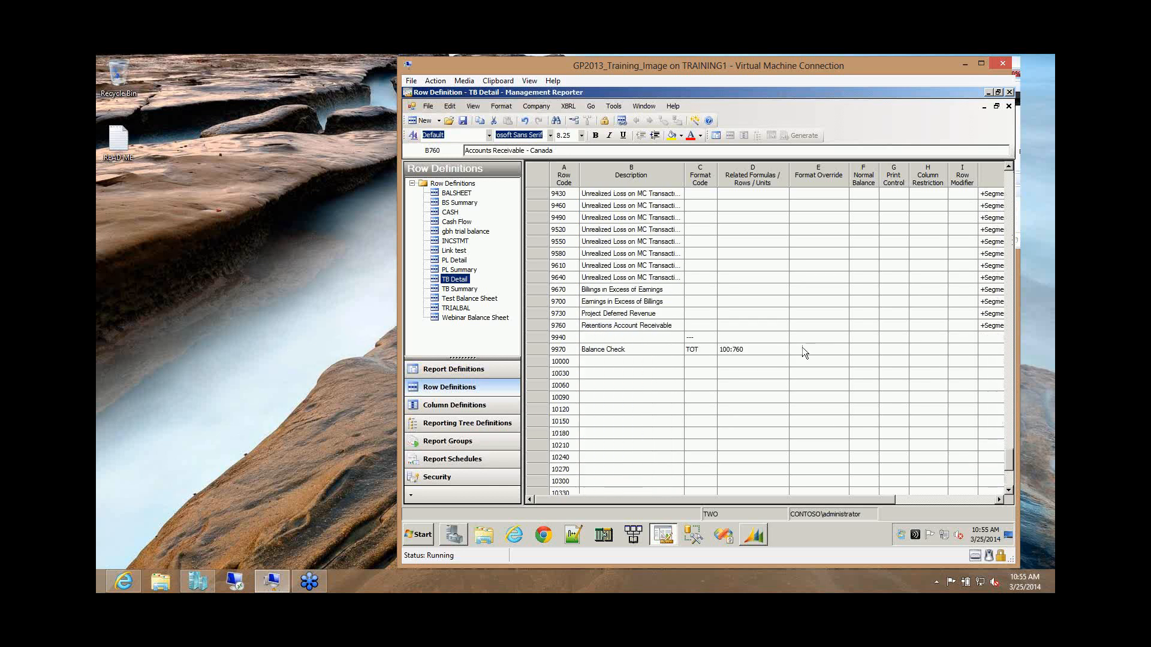
- Set the Balance Check row's related formula to the row range 100:9760
left_click(740, 347)
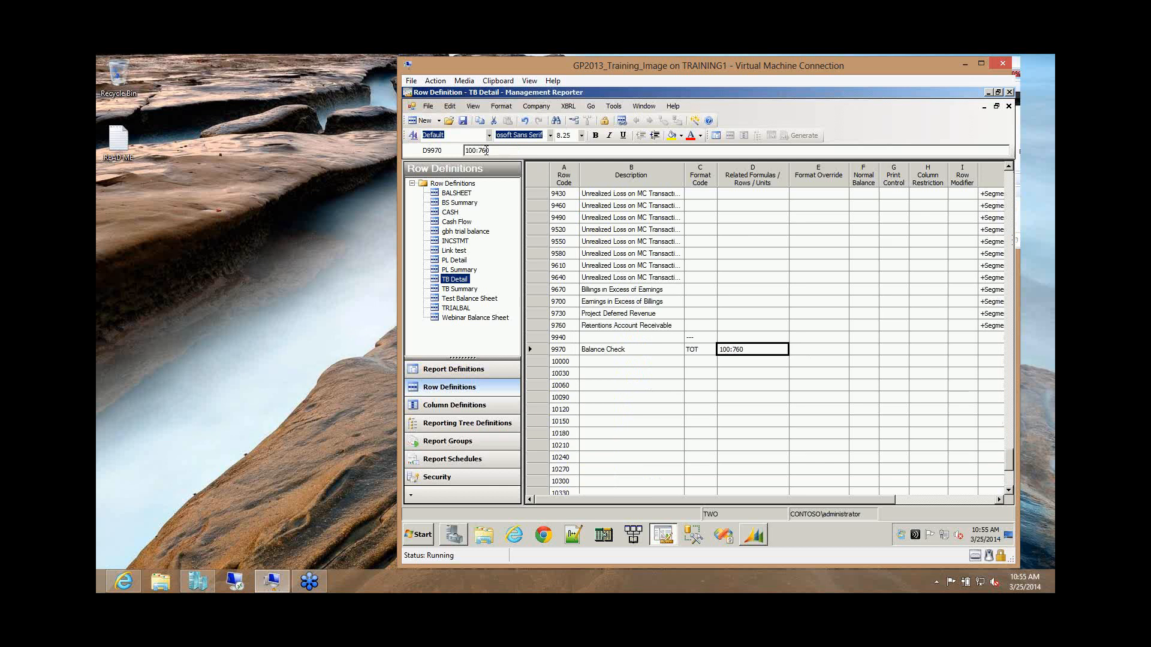
mouse_move(490, 150)
left_mouse_down()
mouse_move(466, 150)
mouse_move(480, 150)
left_mouse_up()
type("9760")
key("Return")
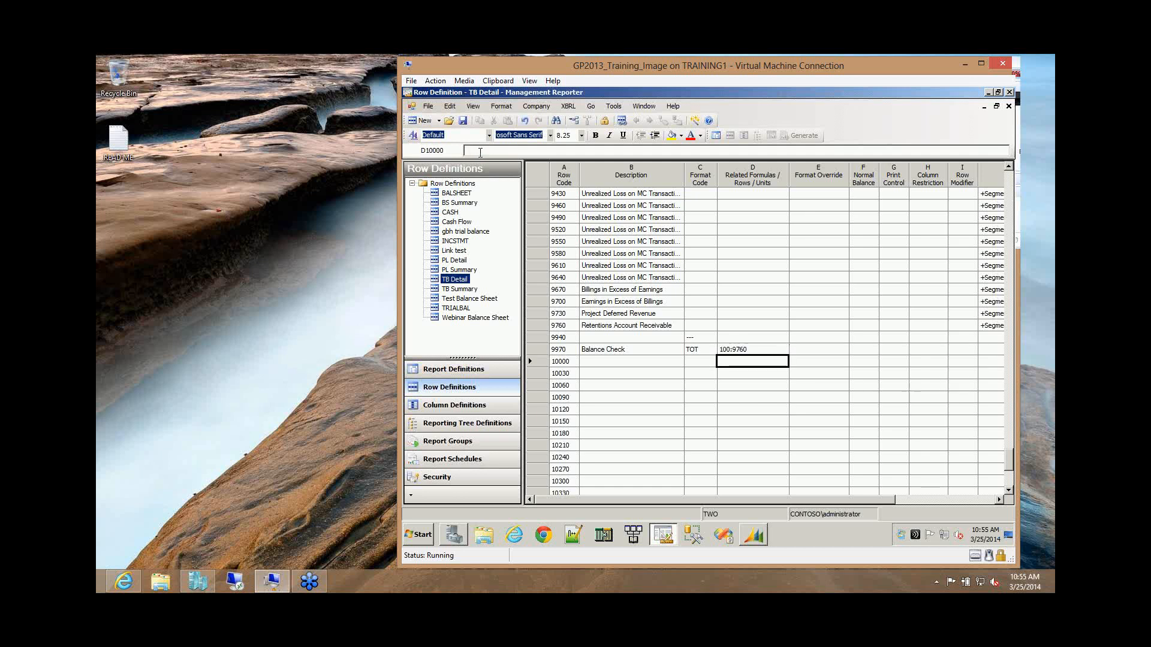
left_click(739, 350)
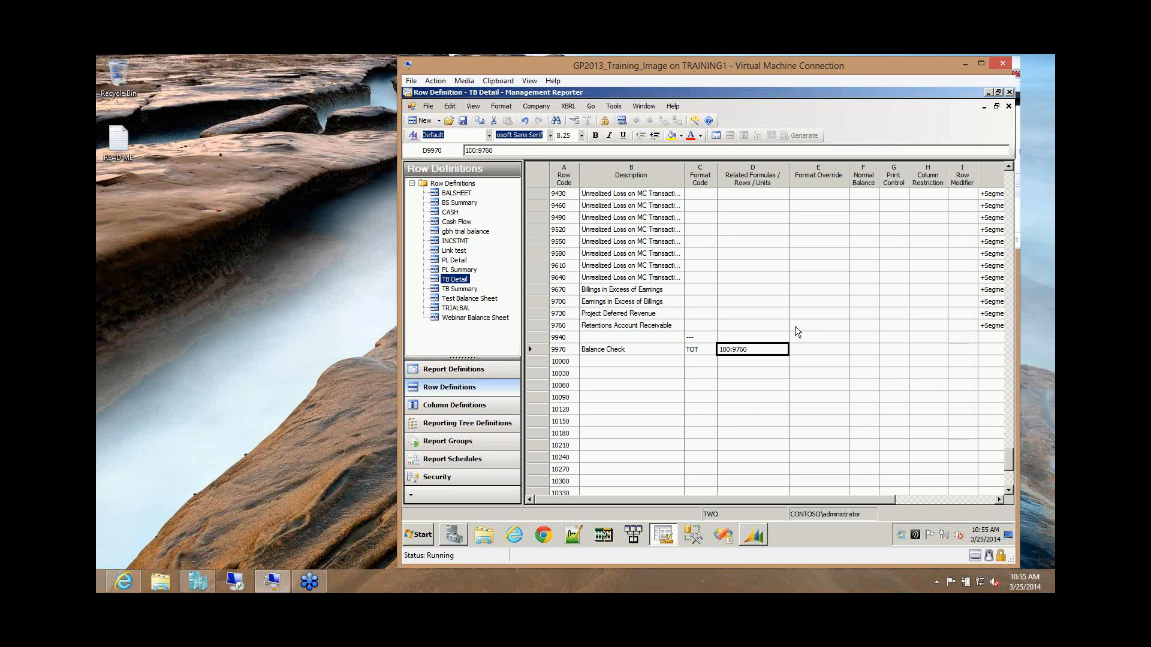
left_click(731, 361)
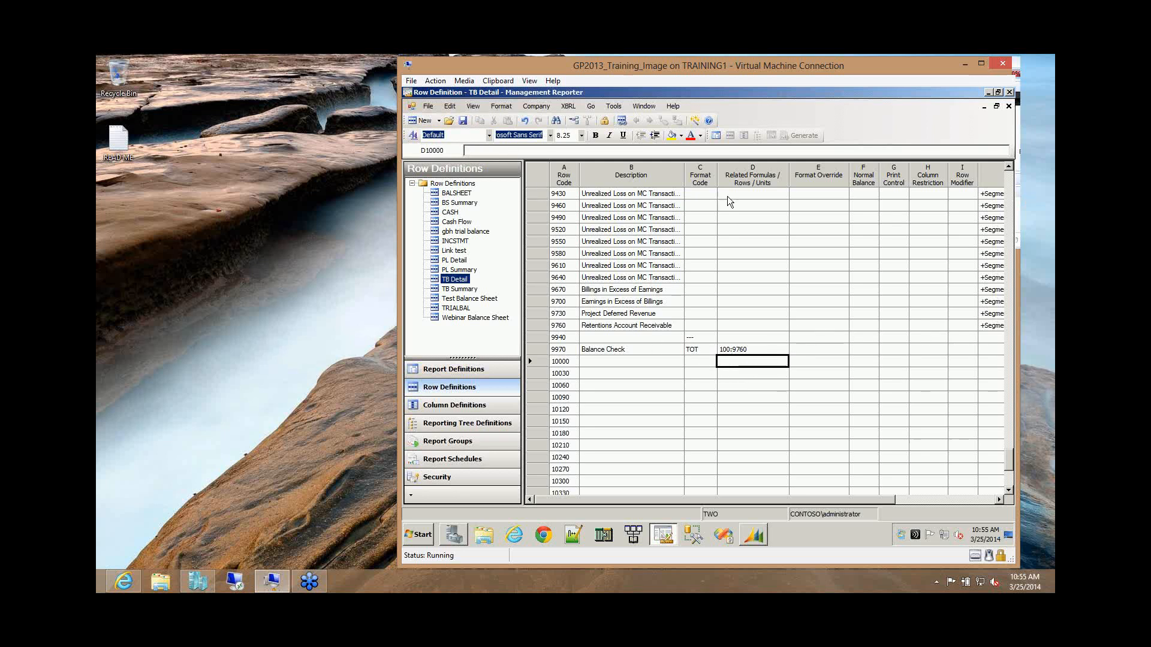
- Set the normal balance to C for the Quebec Withholding Payable and IL State Sales Tax Payable rows in TB Detail
left_click(1009, 107)
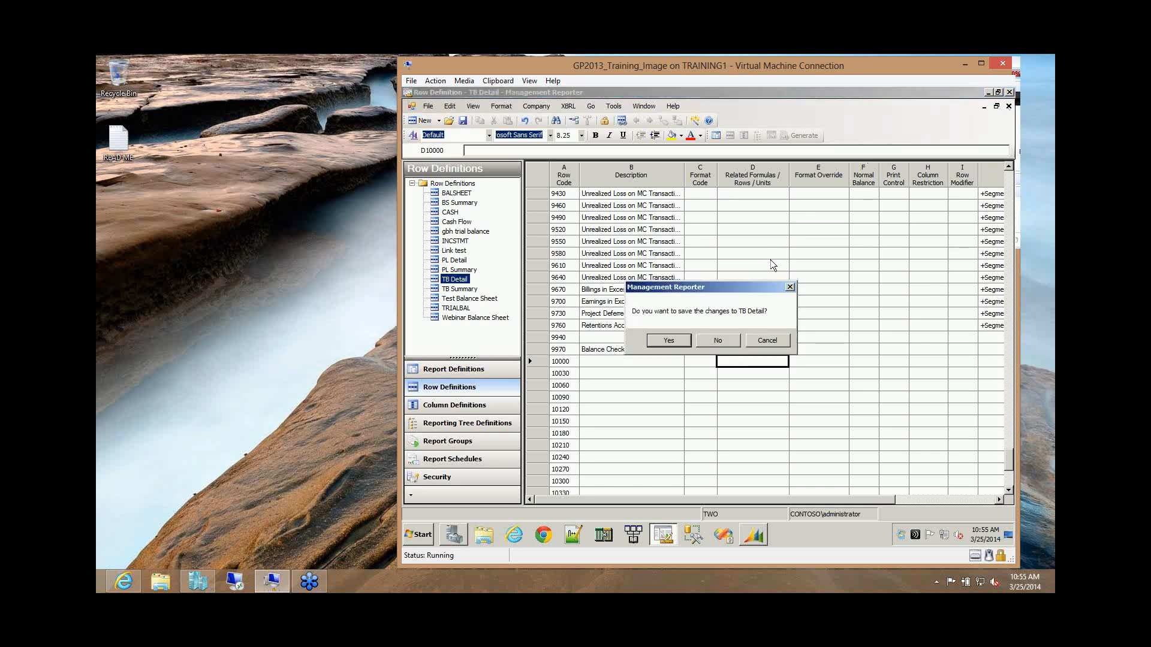
left_click(767, 341)
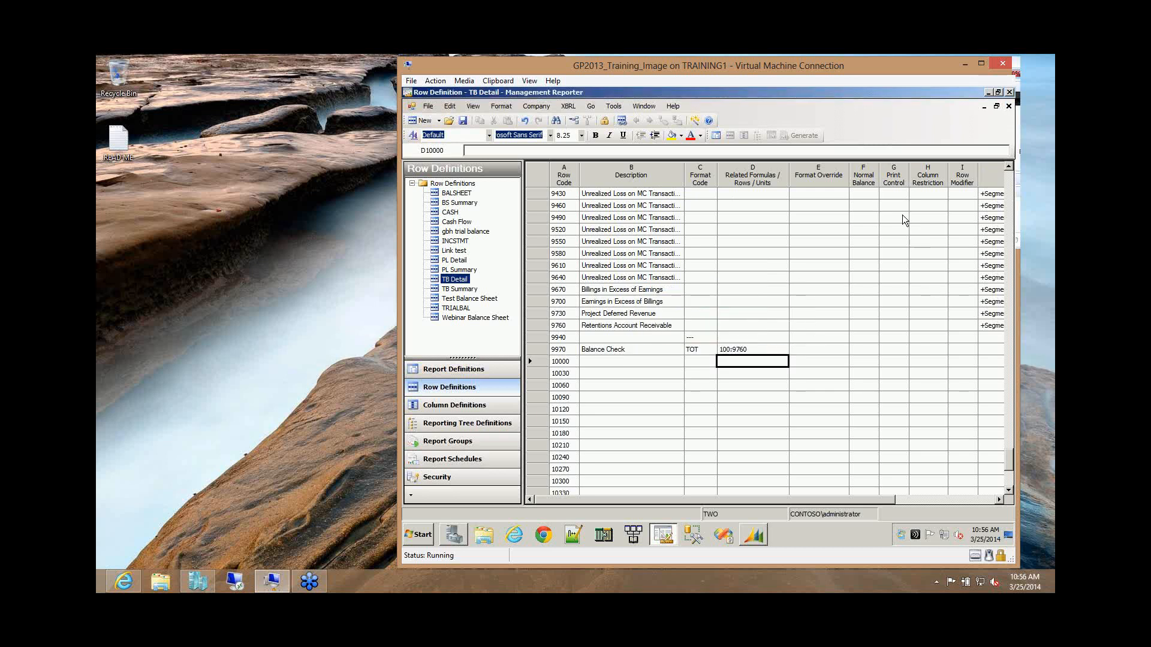
left_click(867, 194)
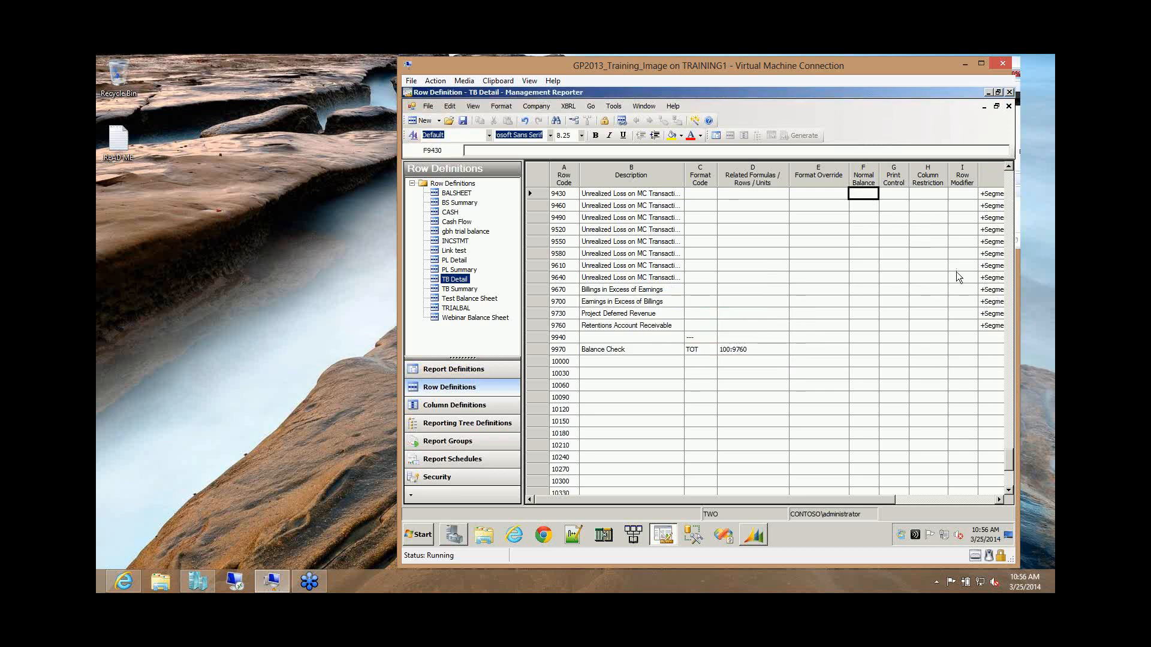
left_click_drag(1007, 455, 991, 378)
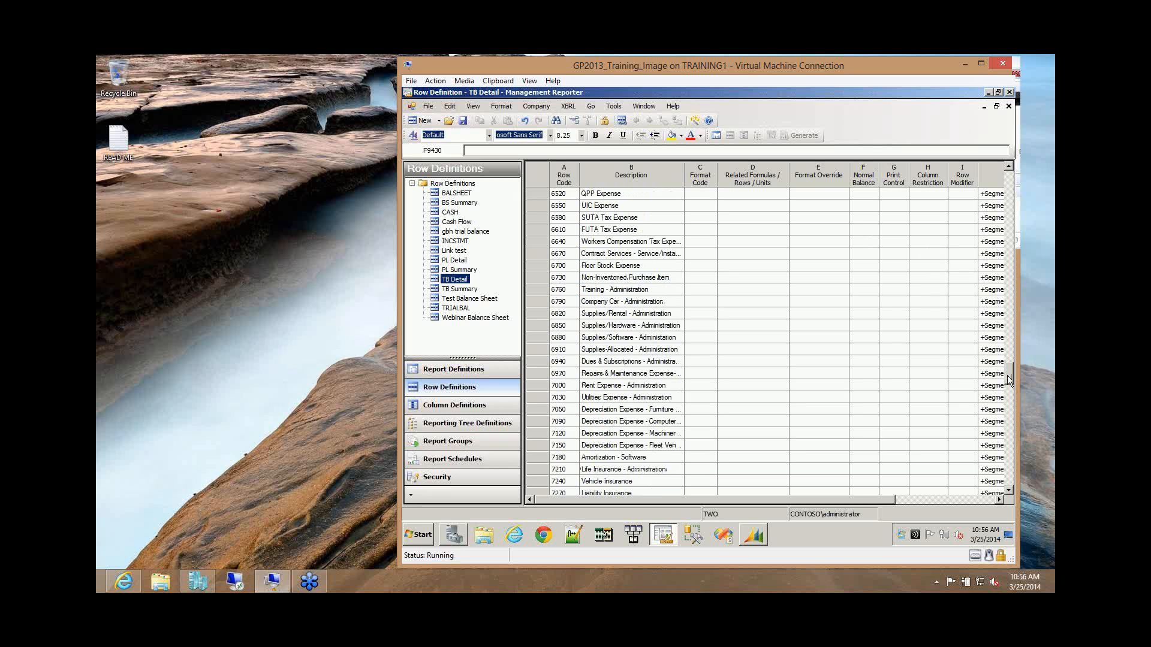
left_click_drag(1009, 372, 1004, 308)
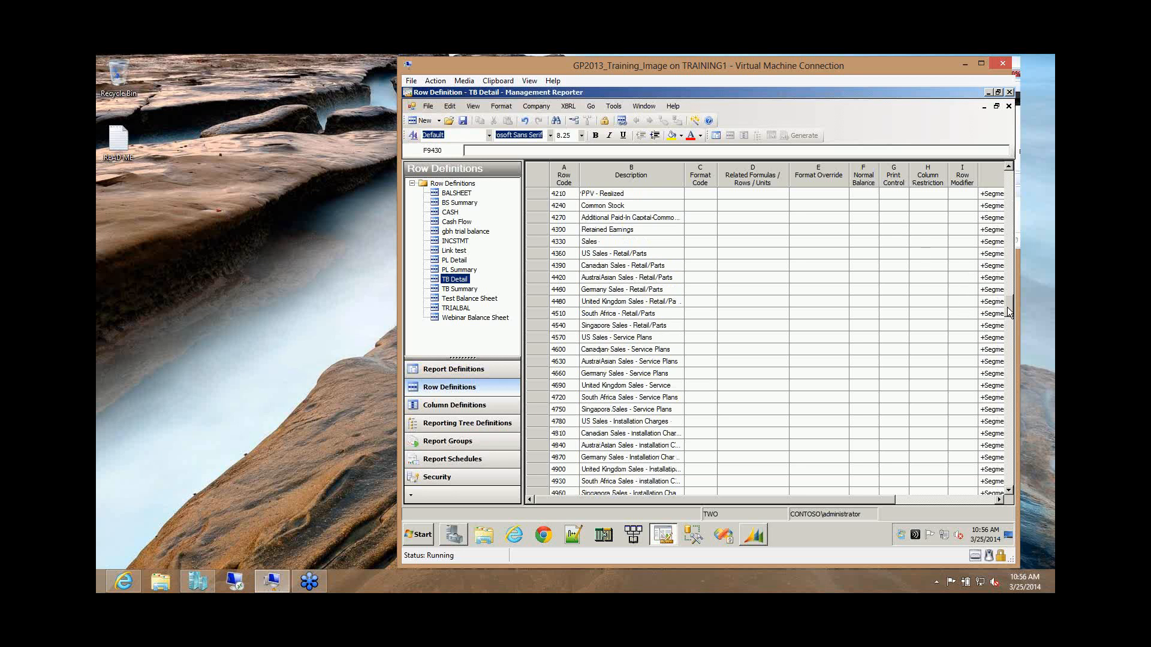
left_click_drag(1009, 302, 1005, 274)
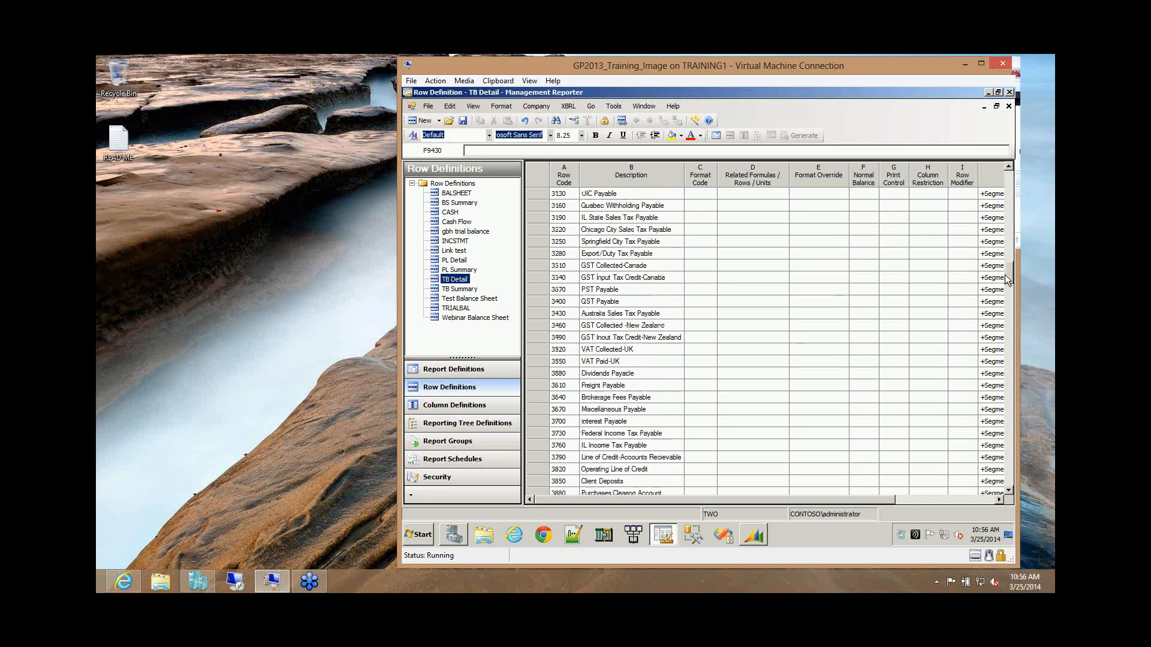
left_click(867, 206)
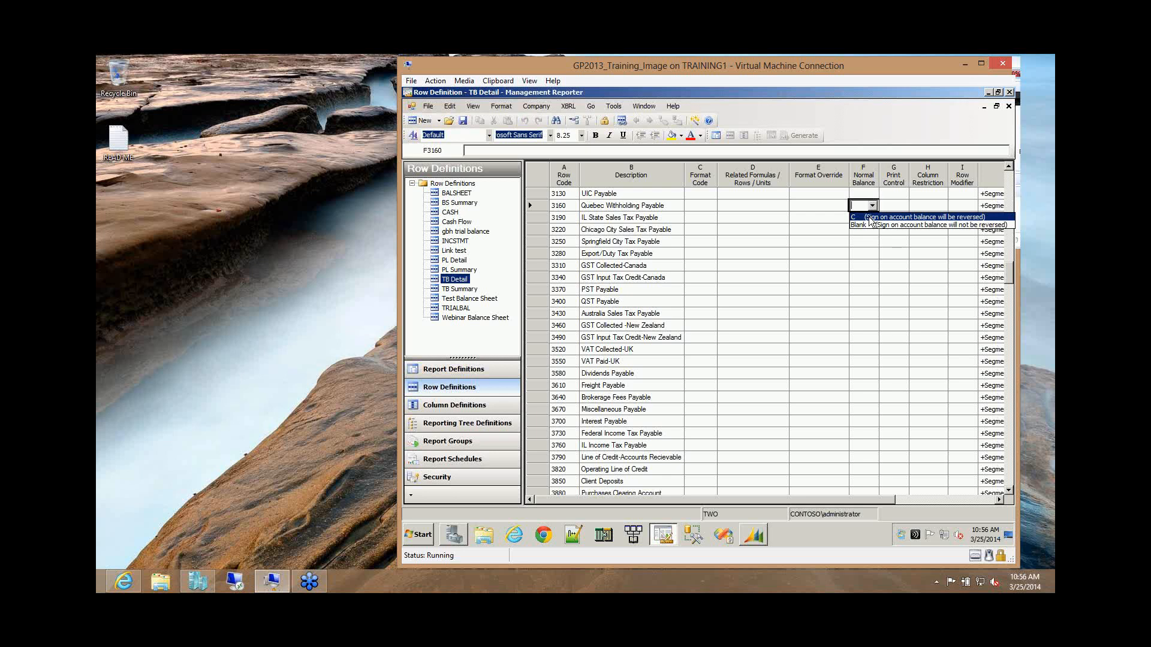
left_click(871, 219)
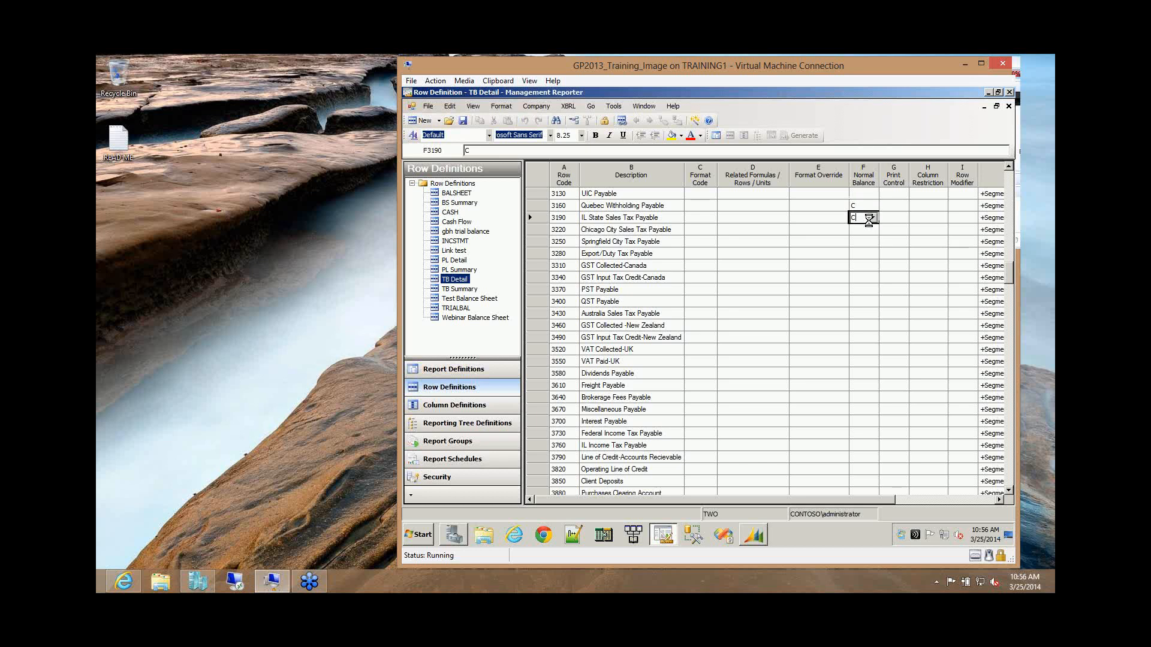
key("Tab")
left_click(876, 219)
- Set the Quebec Withholding Payable row's print control to X0, Suppress row if all zeros
left_click(903, 206)
double_click(903, 205)
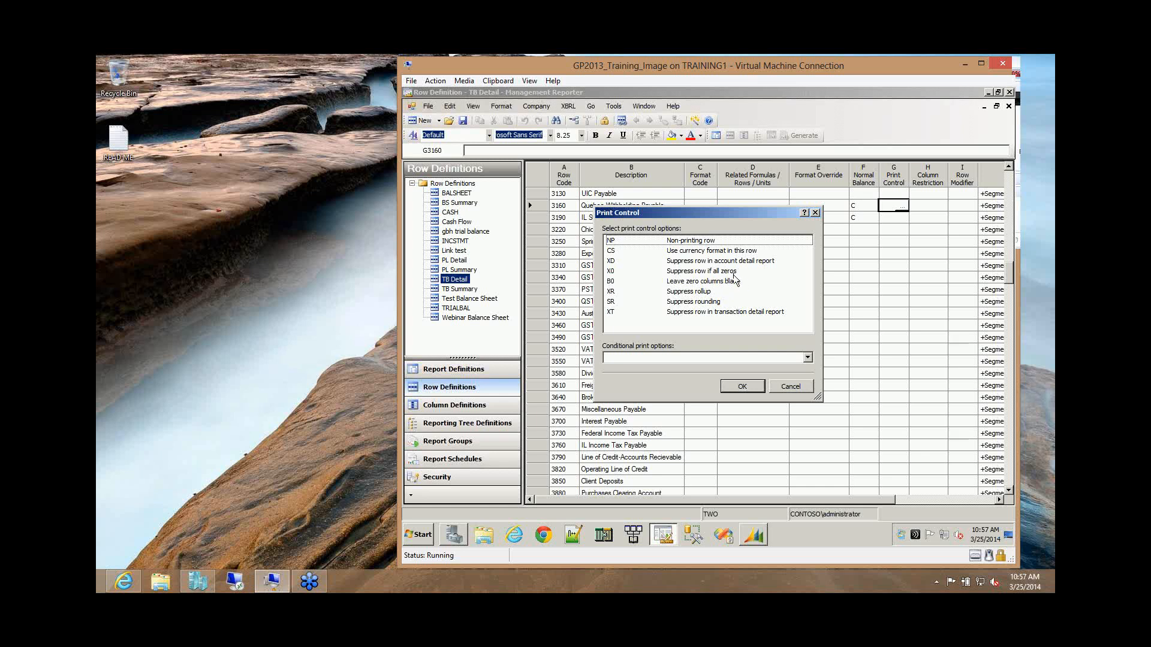
left_click(732, 275)
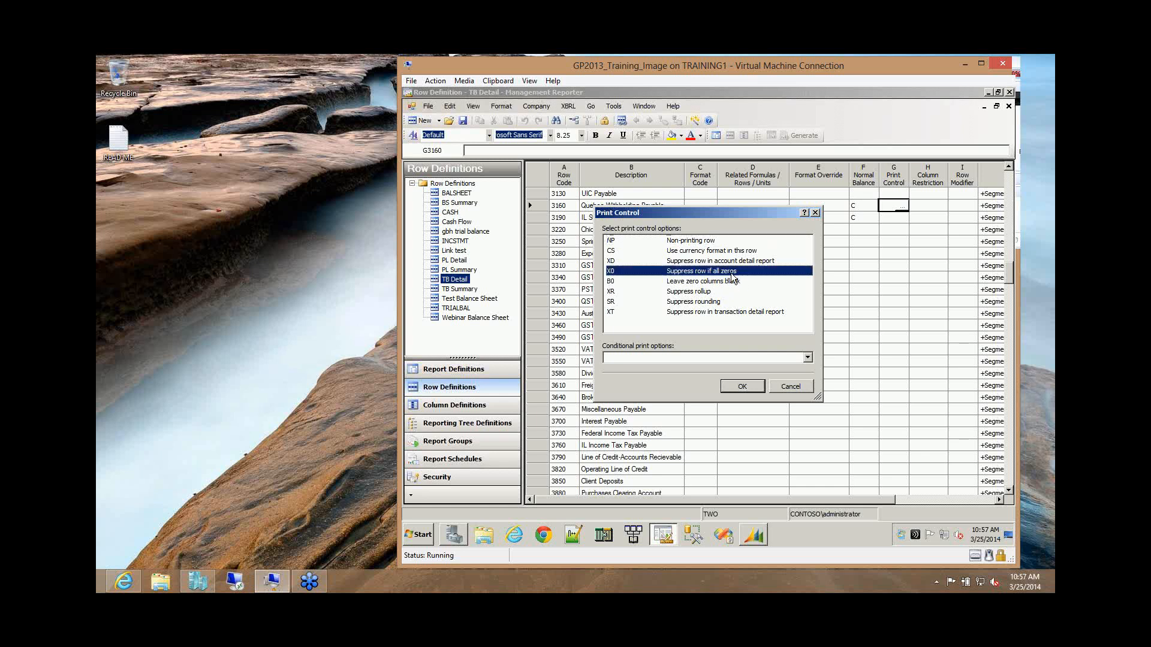
left_click(743, 386)
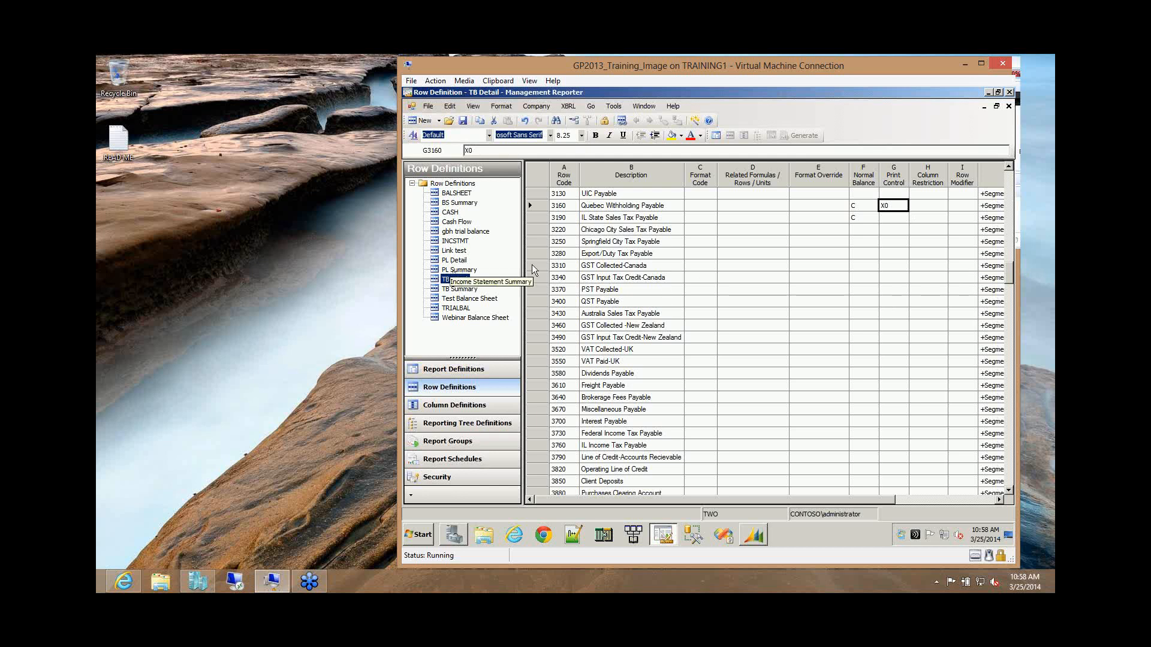
- Open the PL Summary row definition and examine its financial dimension links, including the Segment2 range of the row linked to 6800:6900
double_click(466, 270)
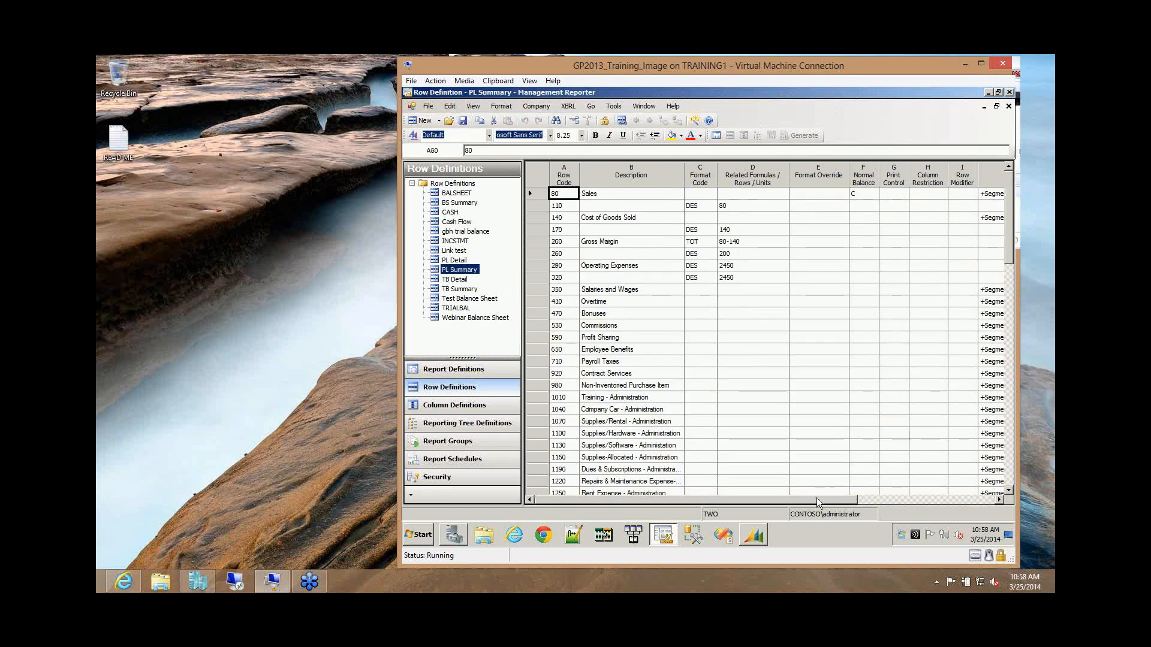
left_click_drag(819, 502, 890, 499)
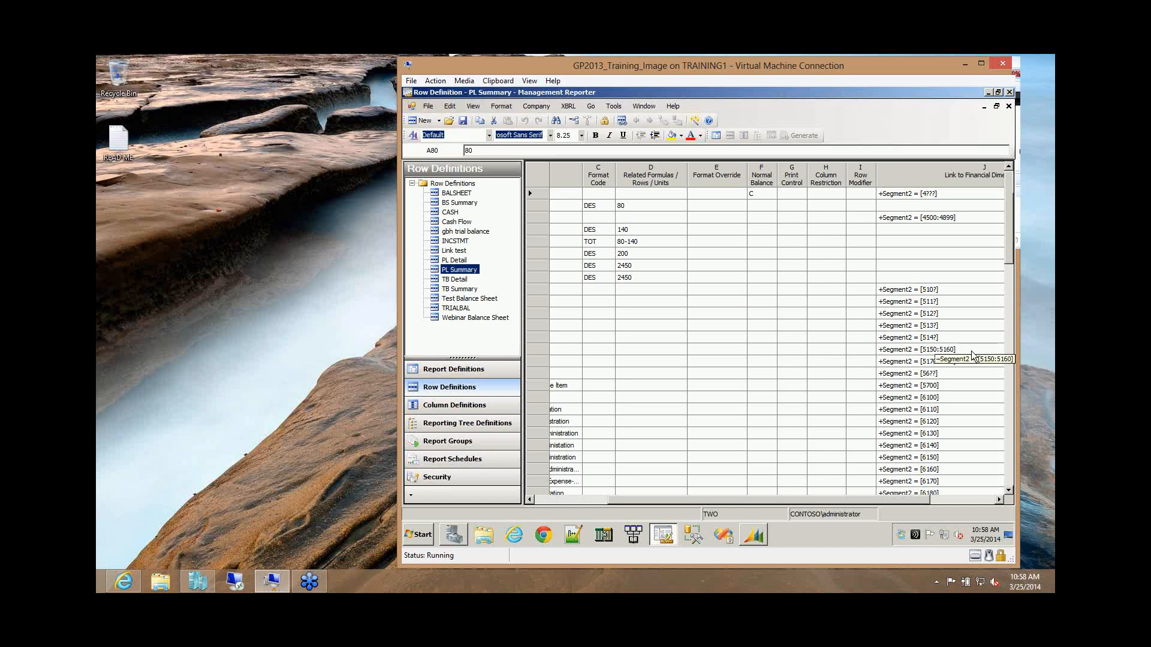
scroll(973, 355, "down", 8)
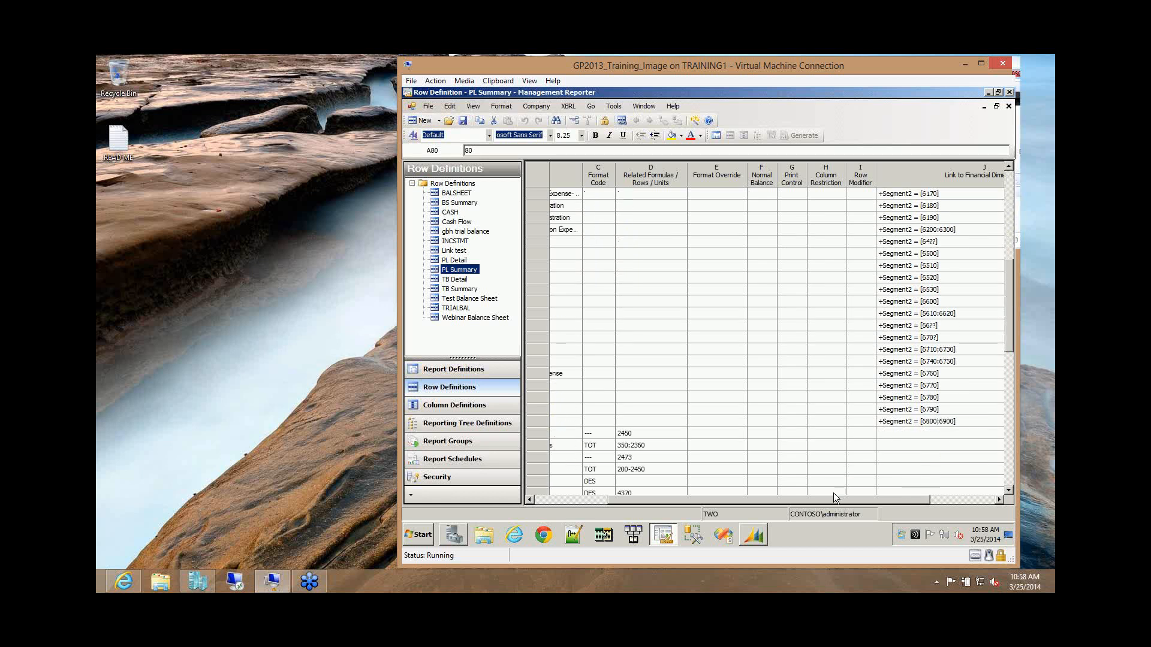
left_click_drag(829, 500, 883, 505)
double_click(905, 422)
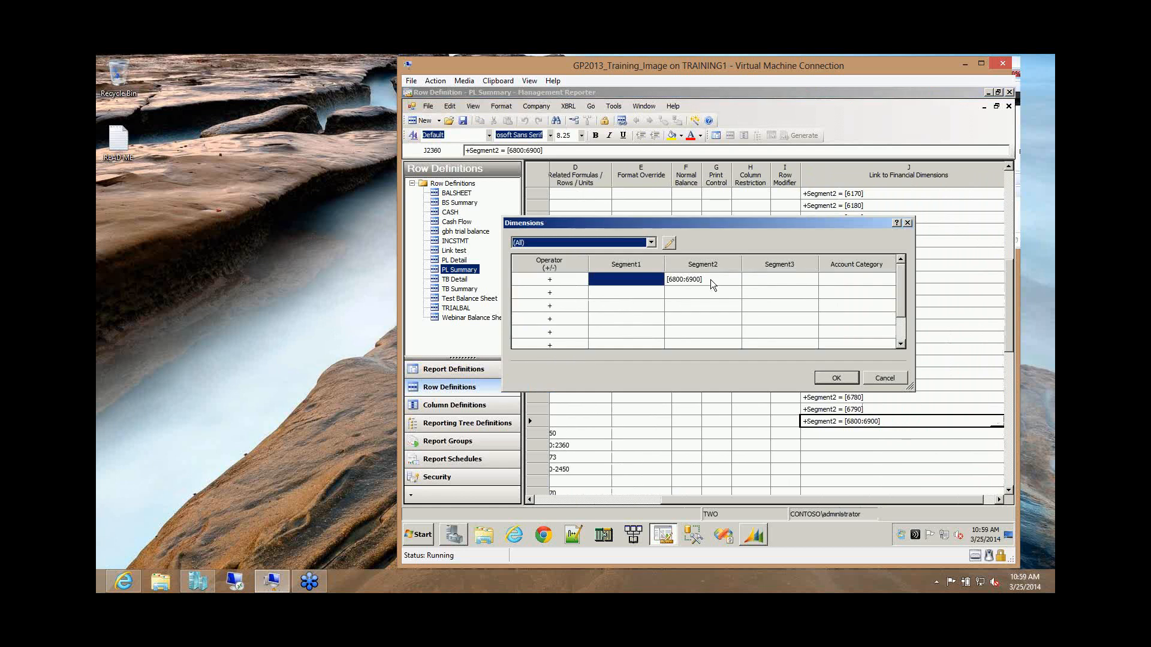
double_click(711, 279)
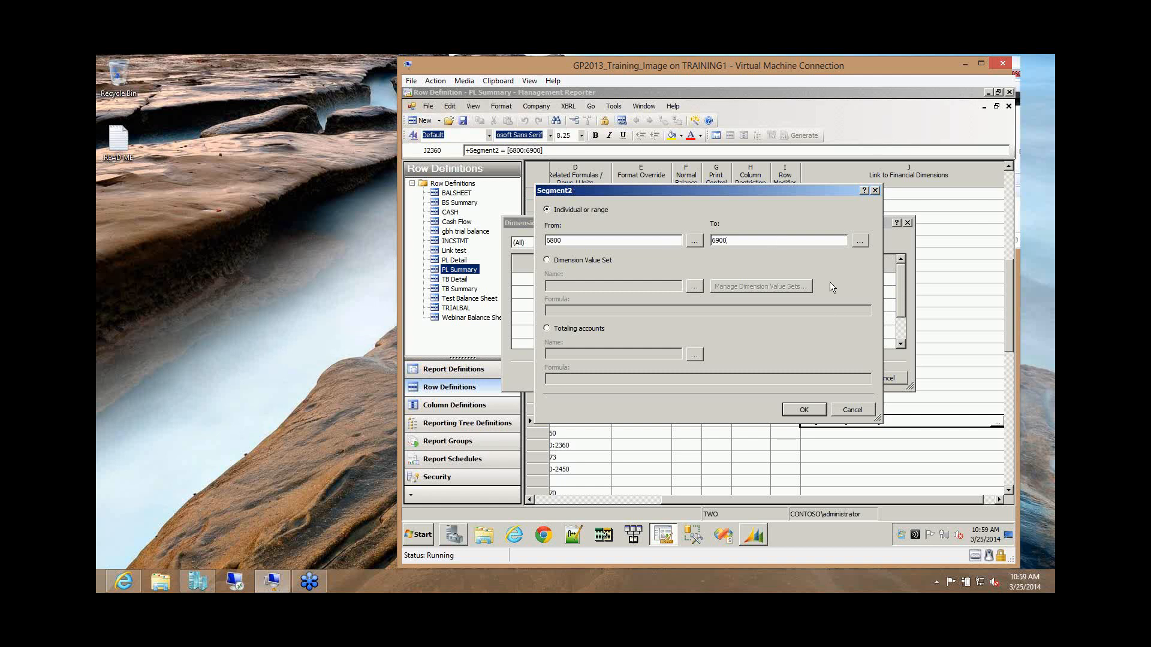
left_click(787, 413)
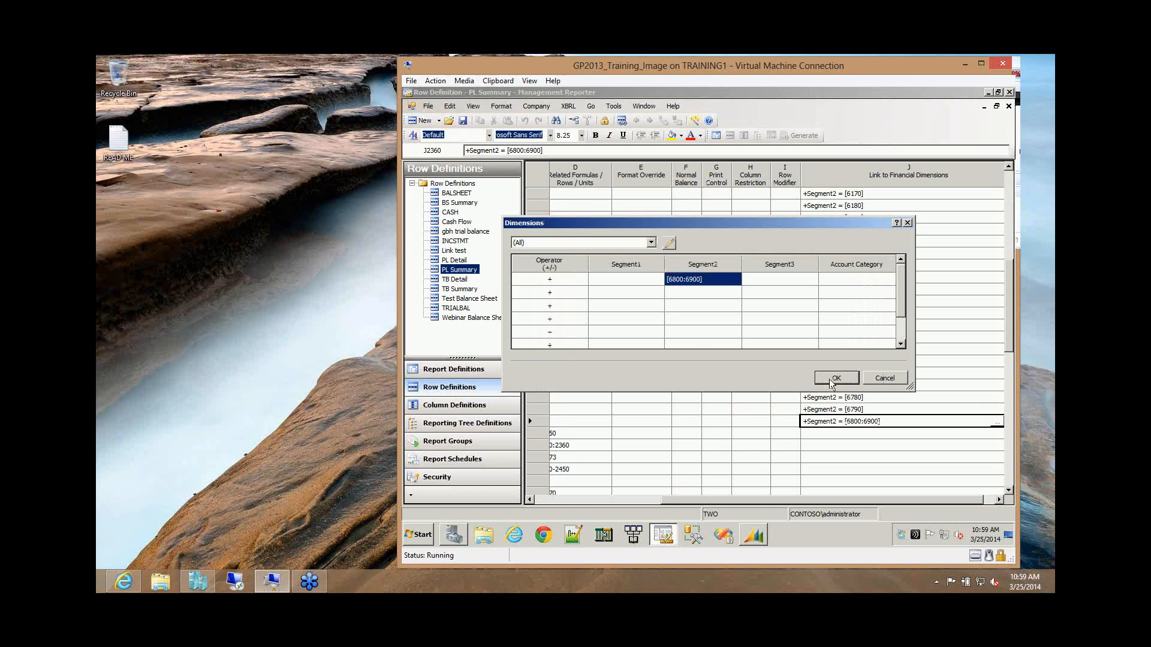
left_click(835, 379)
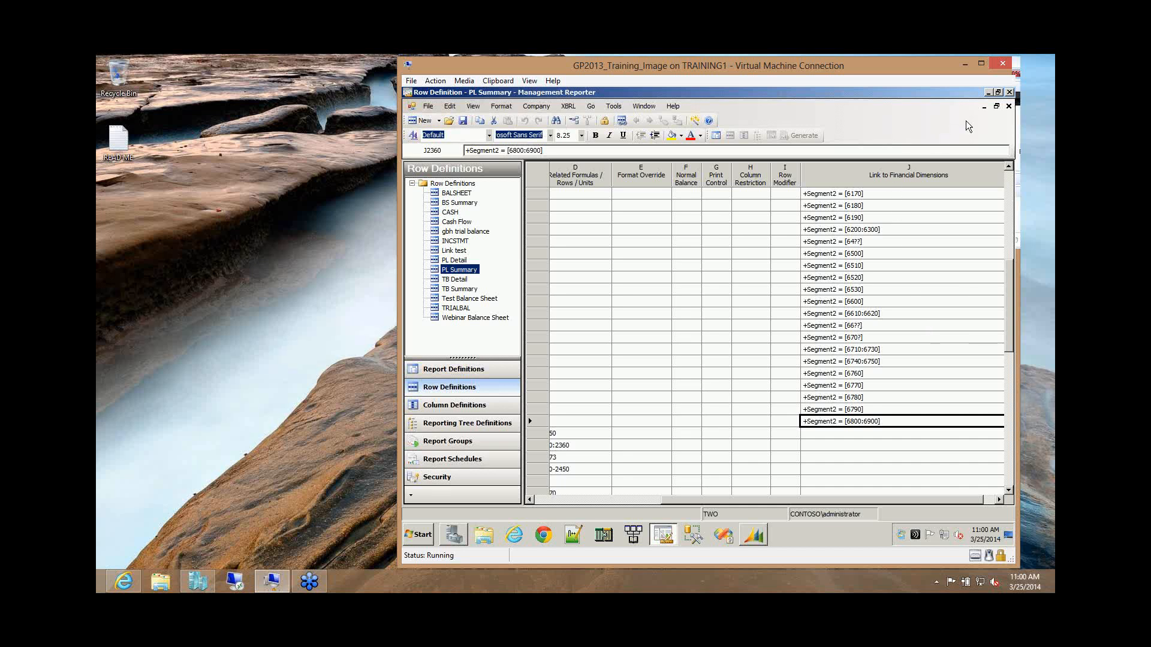
- Close the PL Summary and TB Detail row definitions, discarding the changes to TB Detail
left_click(1009, 106)
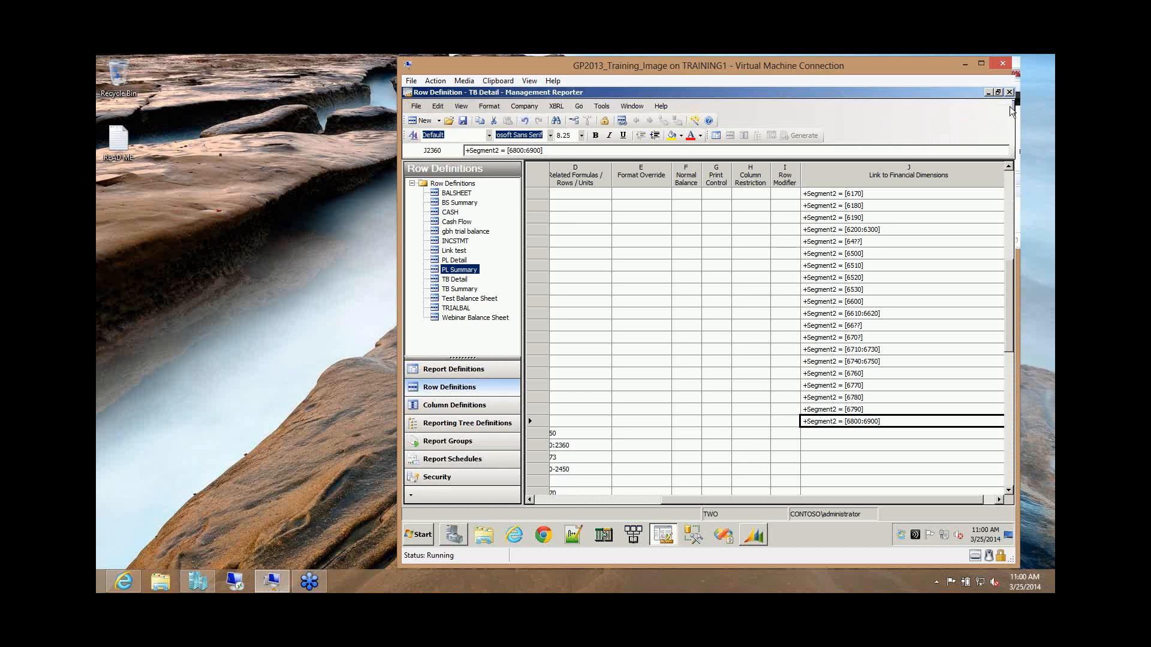
left_click(1010, 106)
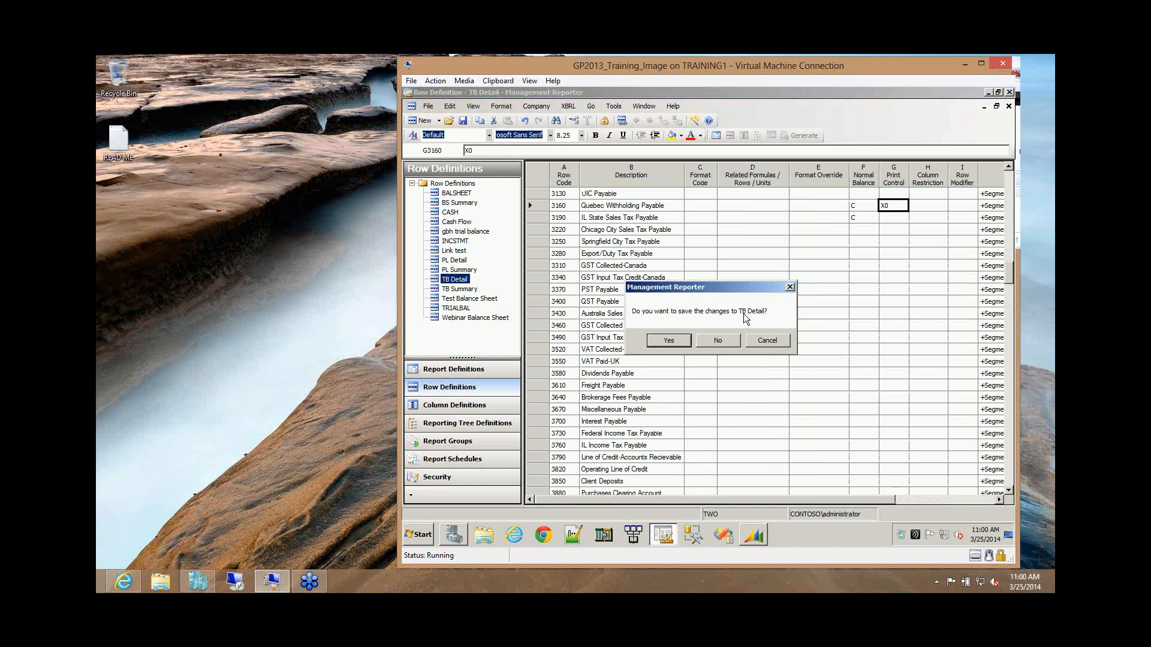
left_click(721, 341)
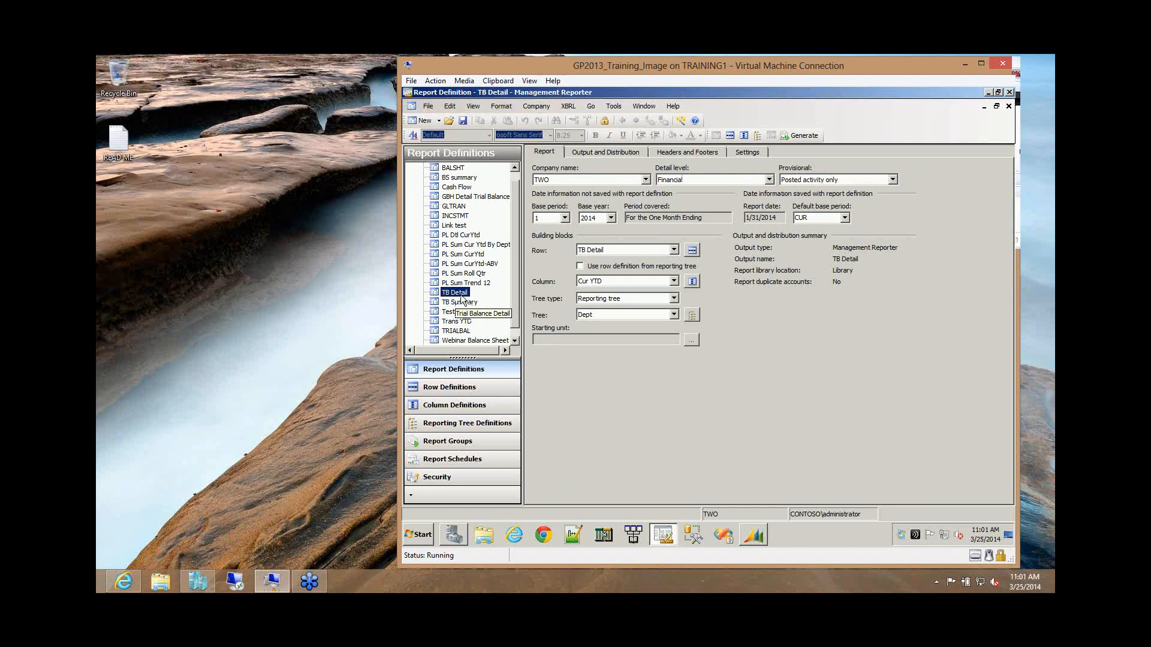
- Open the TB Detail report's Cur YTD column definition and insert a blank column before the YTD column
left_click(693, 281)
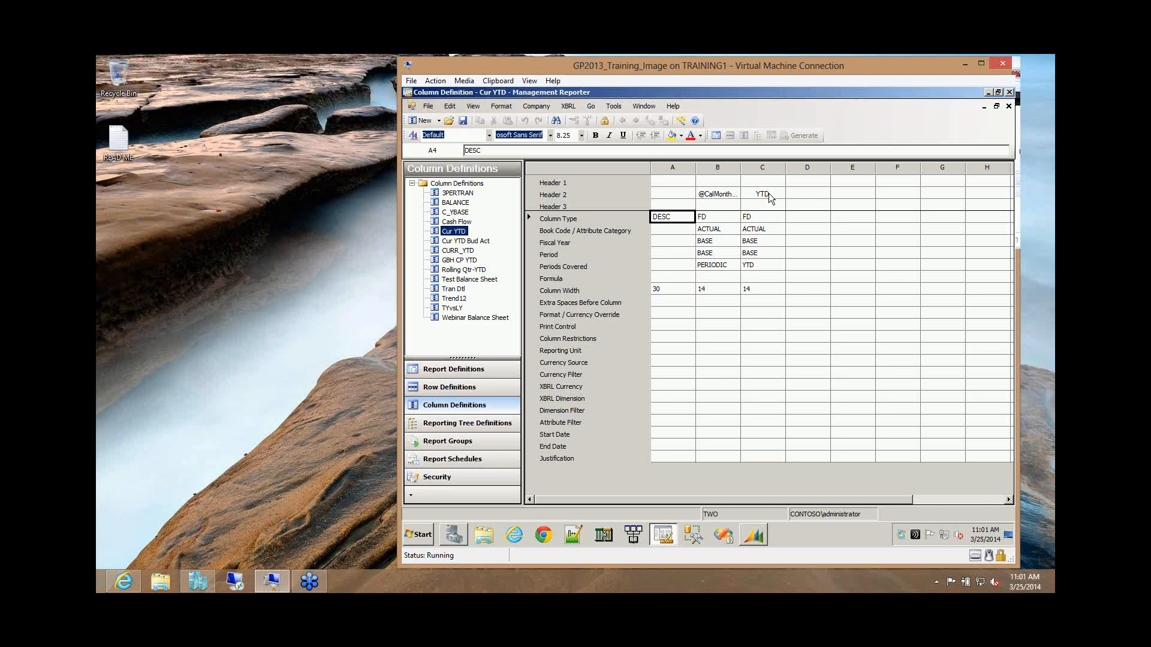
left_click(761, 170)
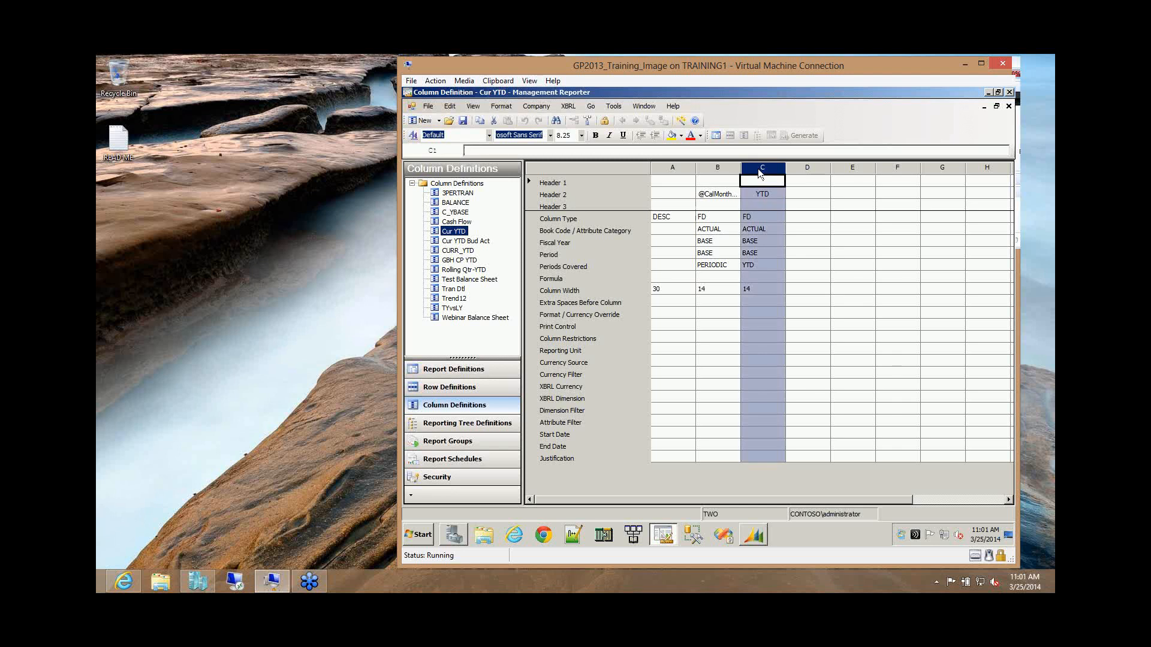
right_click(760, 174)
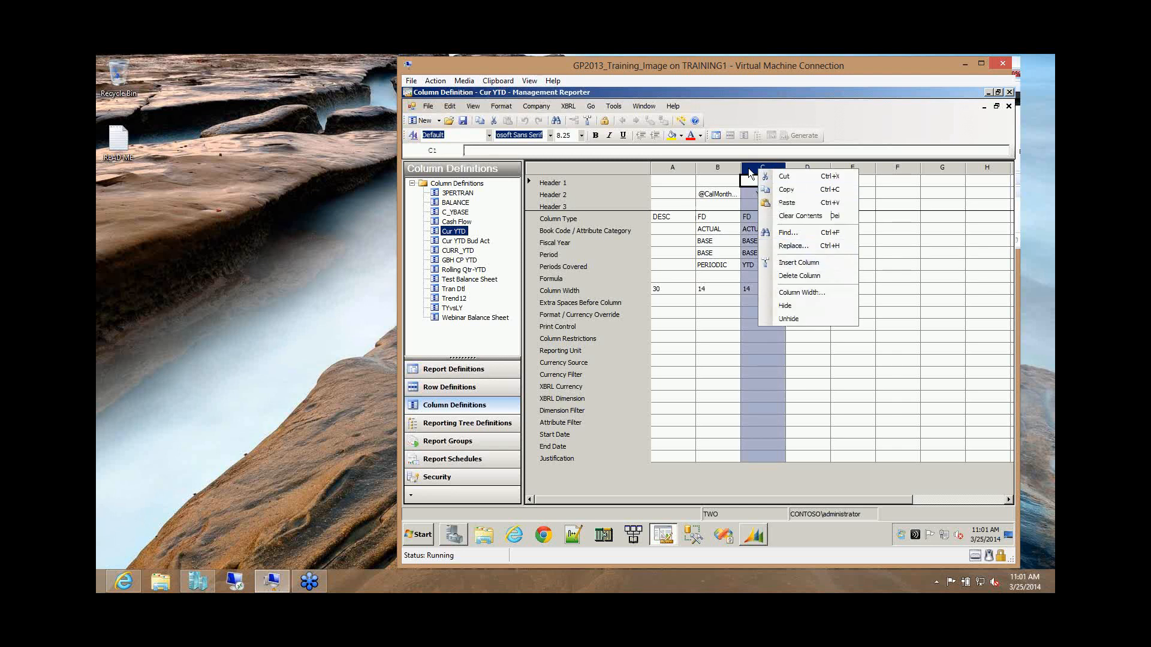
left_click(750, 172)
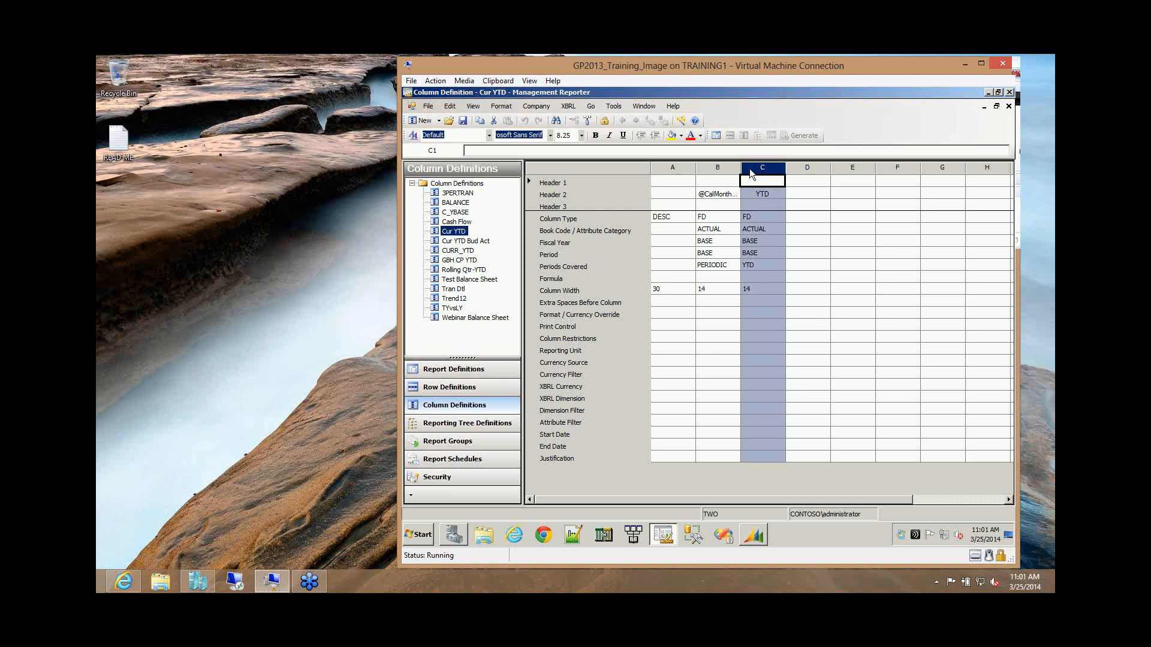
right_click(751, 174)
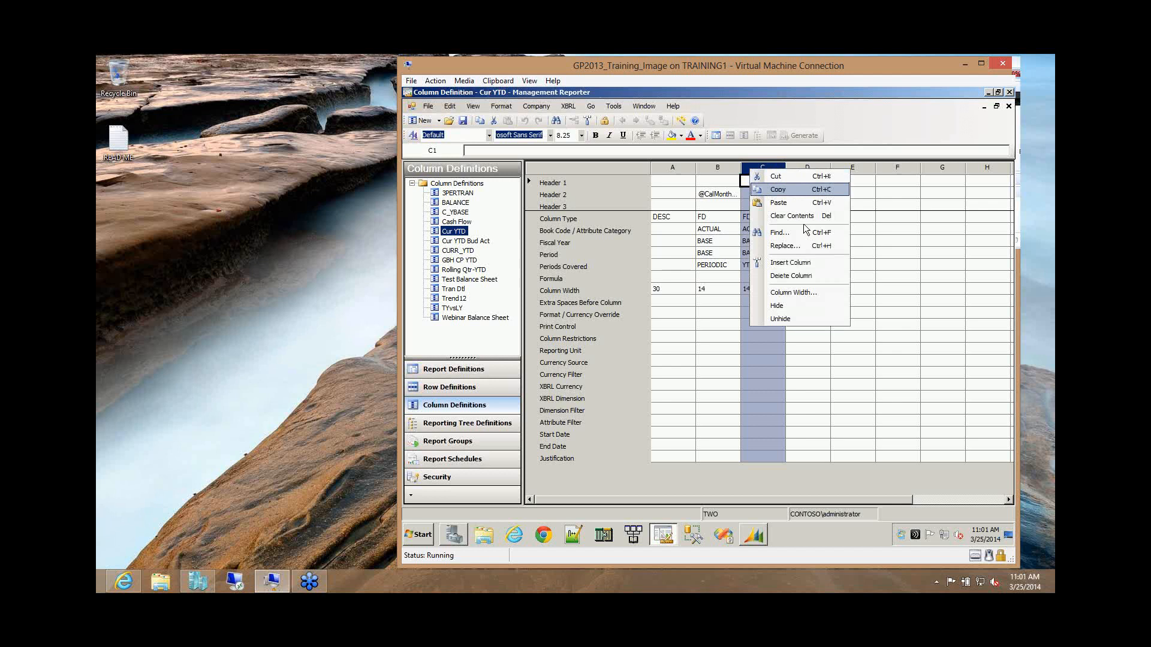
left_click(823, 262)
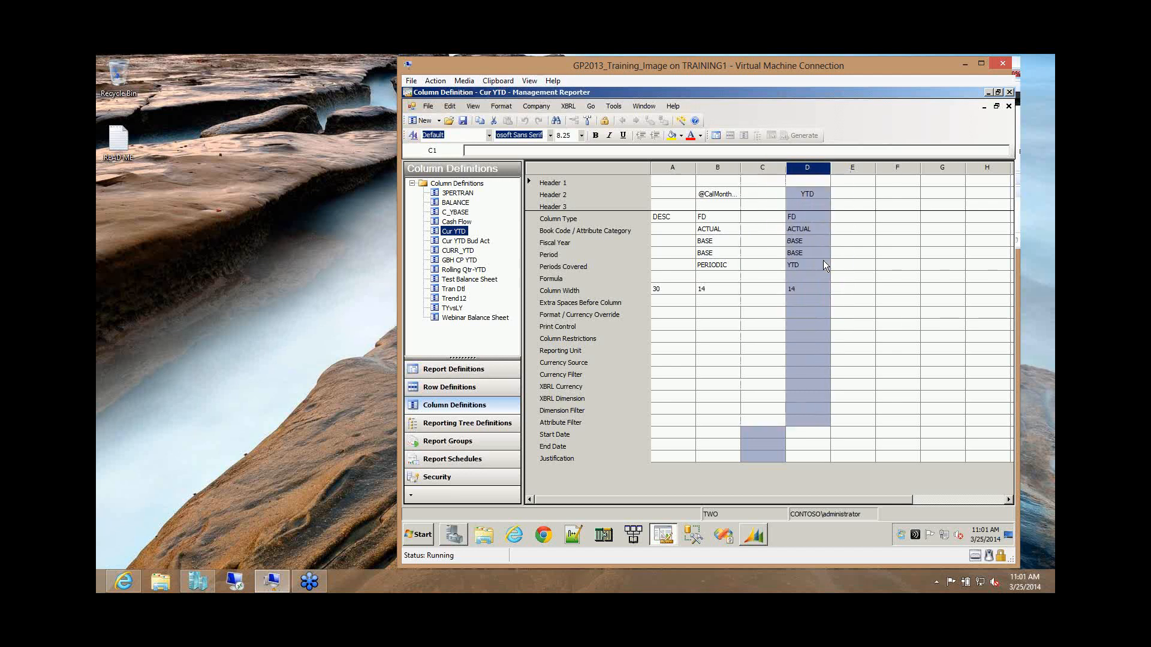
left_click(763, 194)
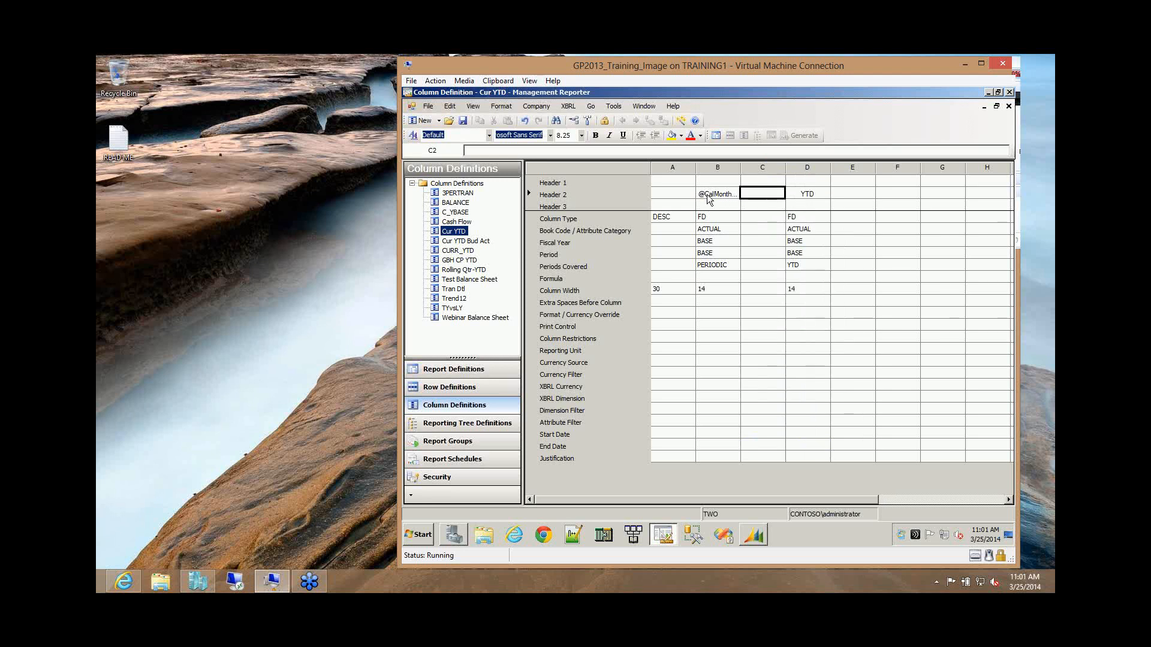
double_click(750, 194)
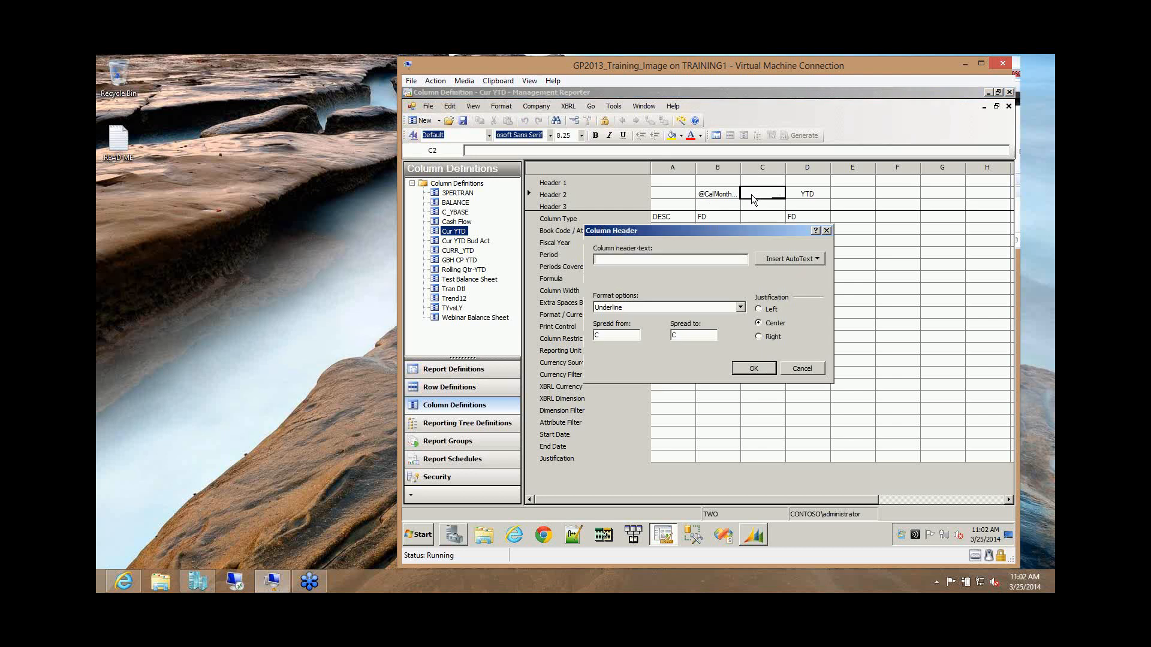
left_click(818, 259)
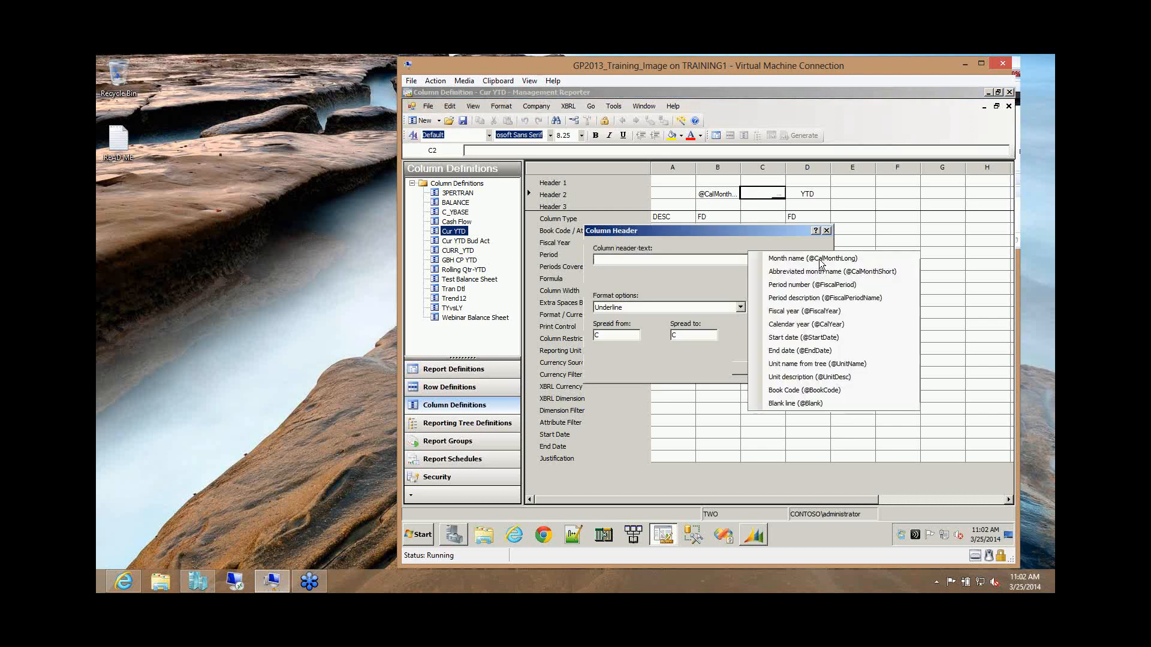
left_click(819, 259)
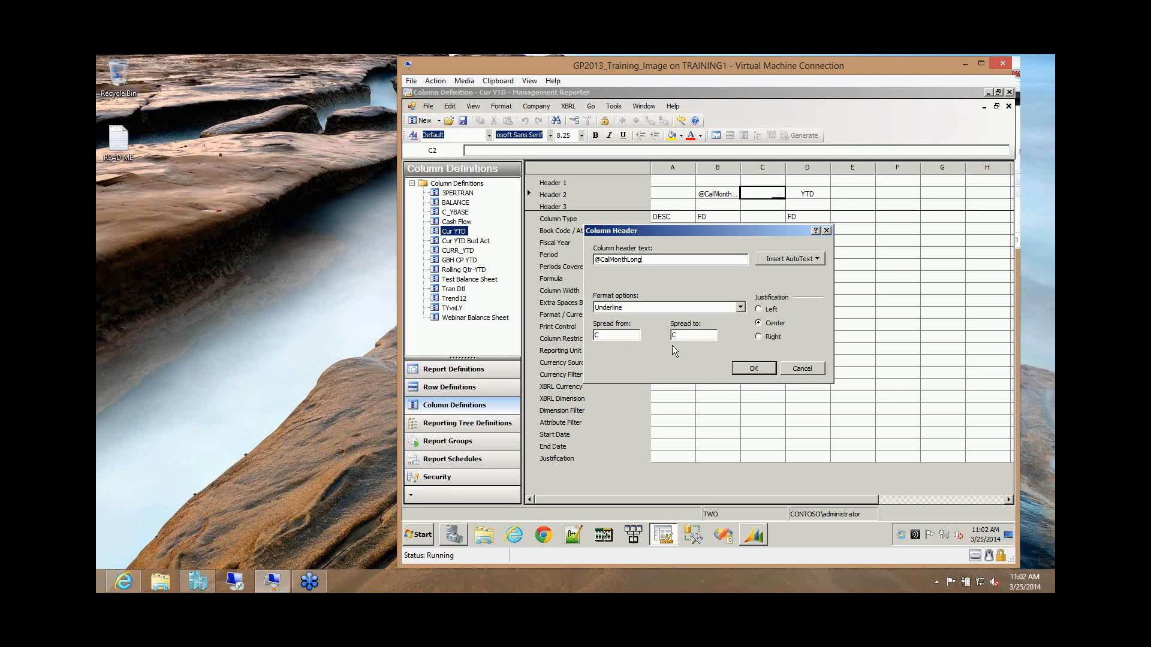
left_click(741, 308)
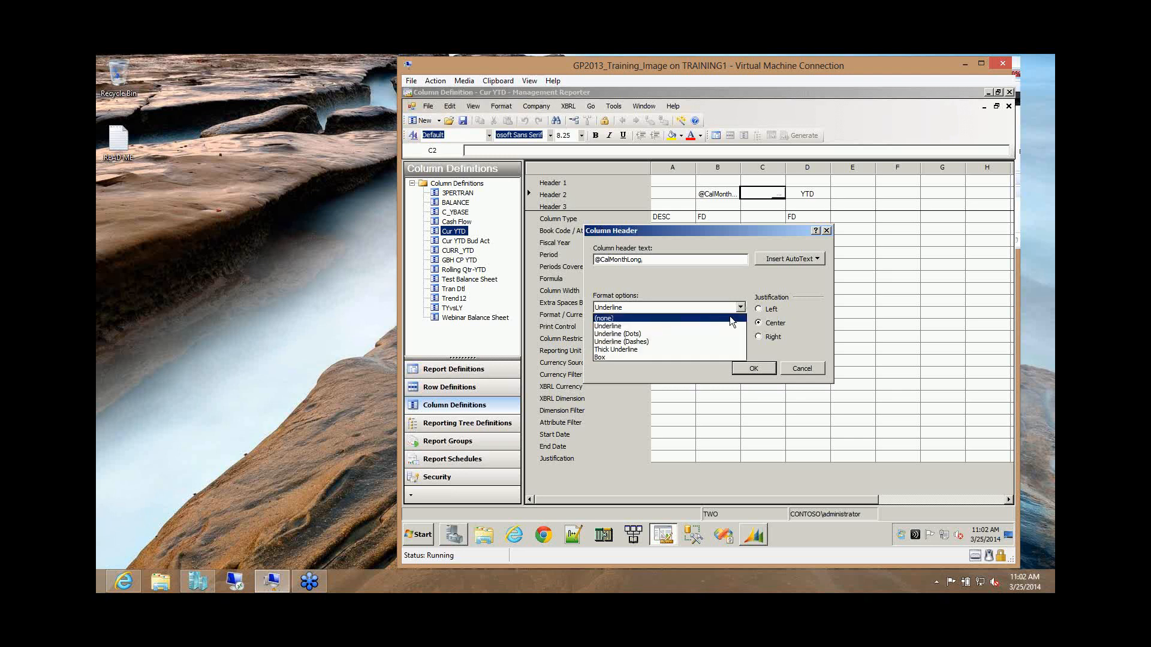
left_click(730, 318)
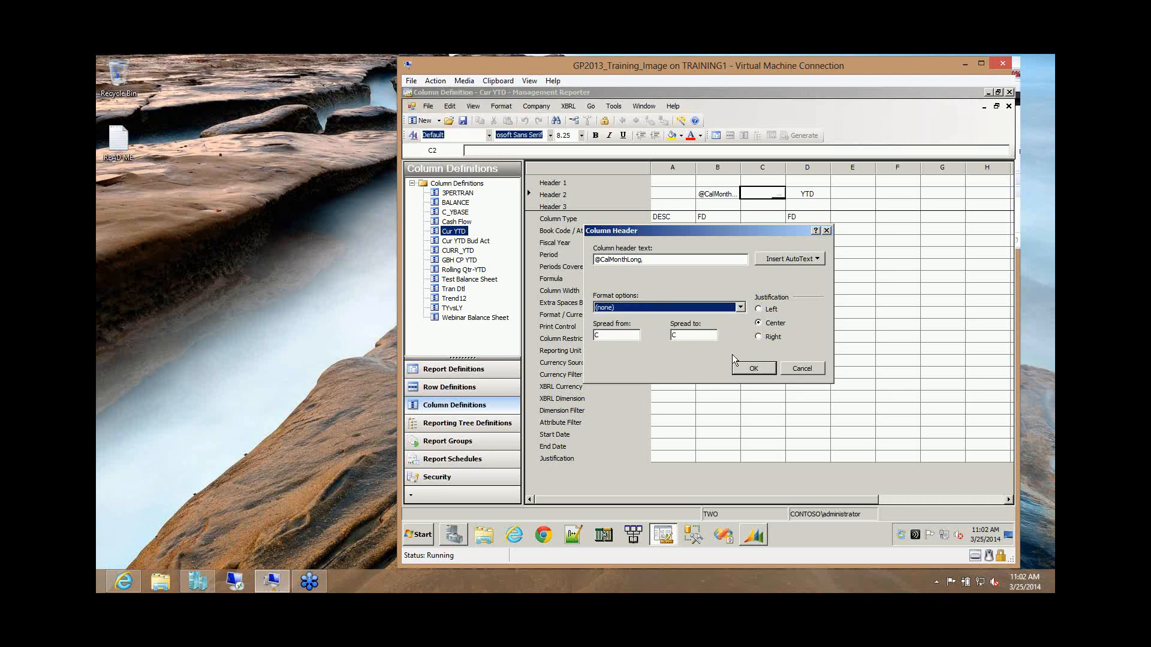
left_click(750, 370)
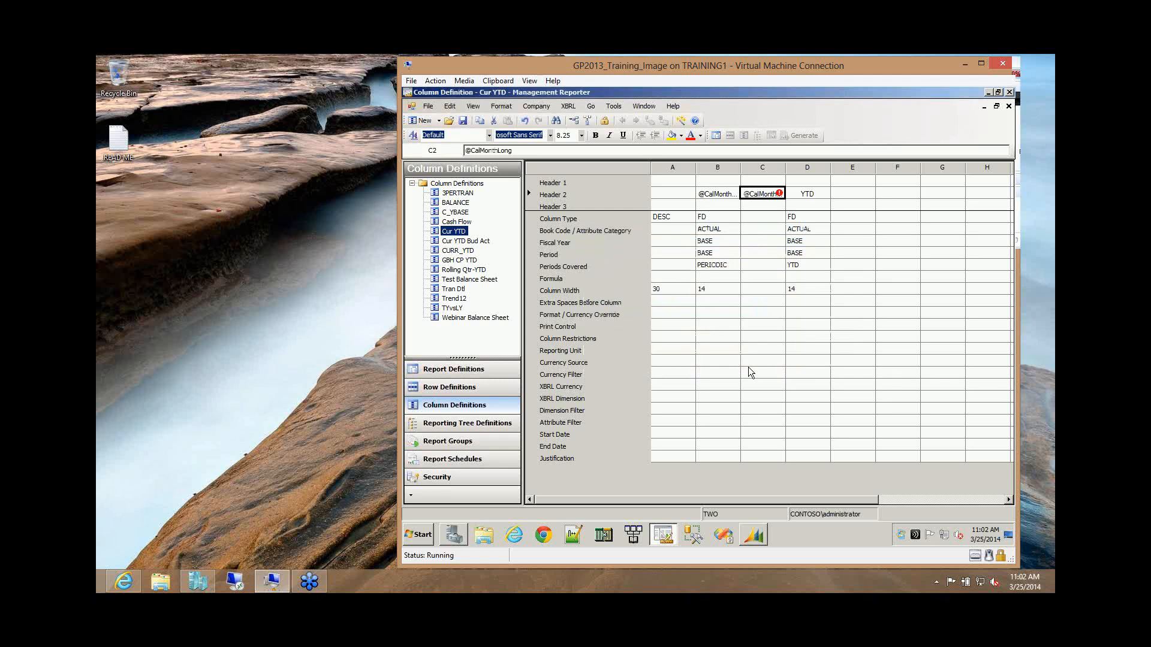
- Review the Header 2 settings of column C and set the column's type to FD (Amounts from Financial Dimensions)
left_click(778, 195)
left_click(778, 194)
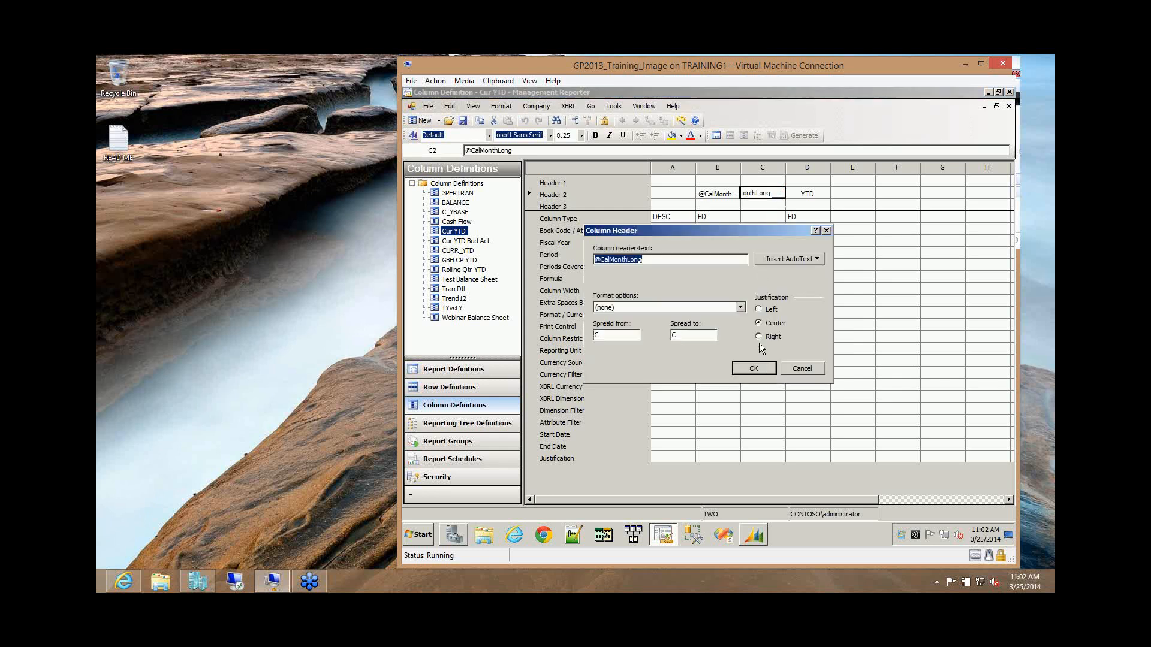
left_click(754, 368)
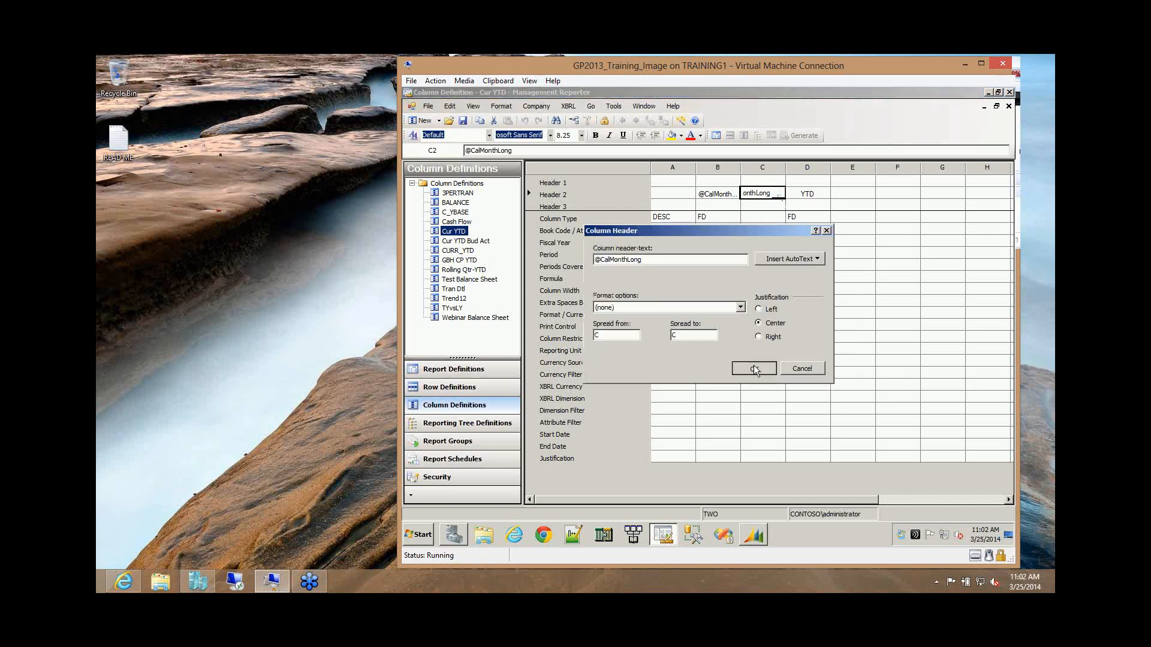
left_click(762, 217)
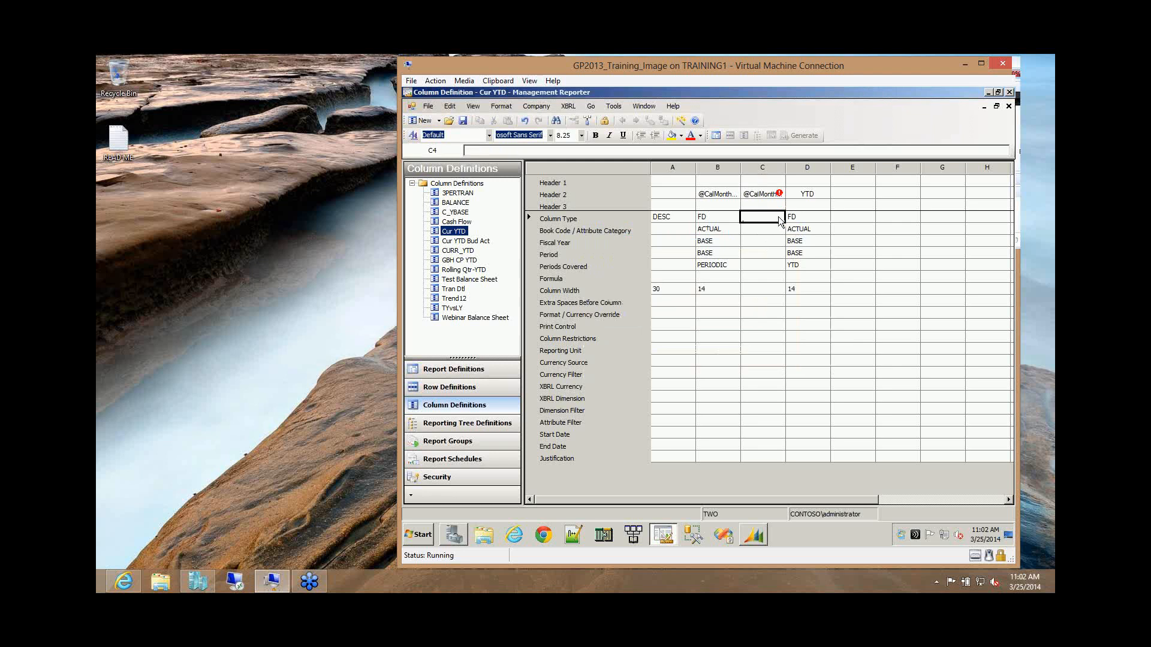
left_click(779, 220)
left_click(779, 217)
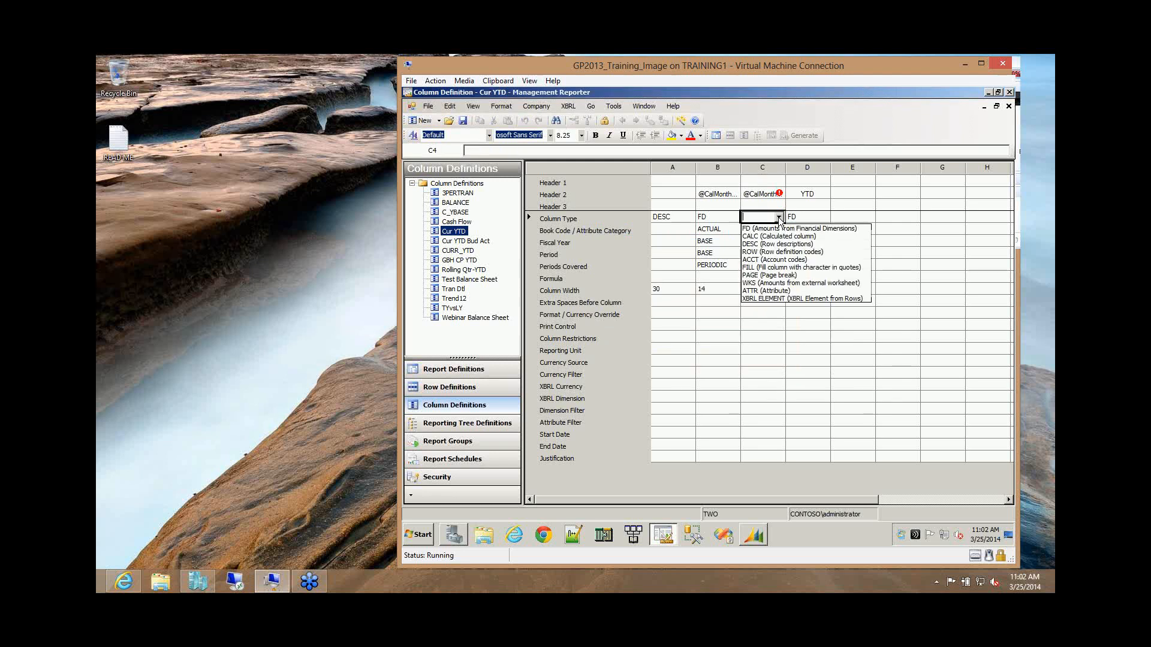
left_click(750, 229)
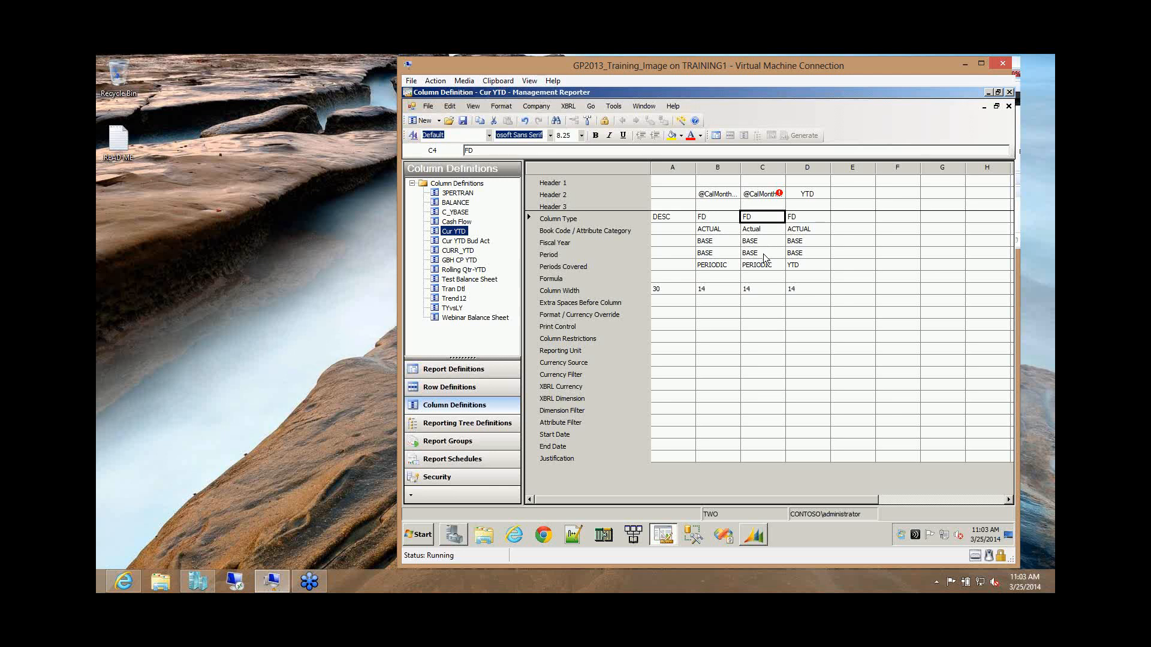
- Set the Period of column C to BASE-1 so it reports the month before the base period
left_click(715, 254)
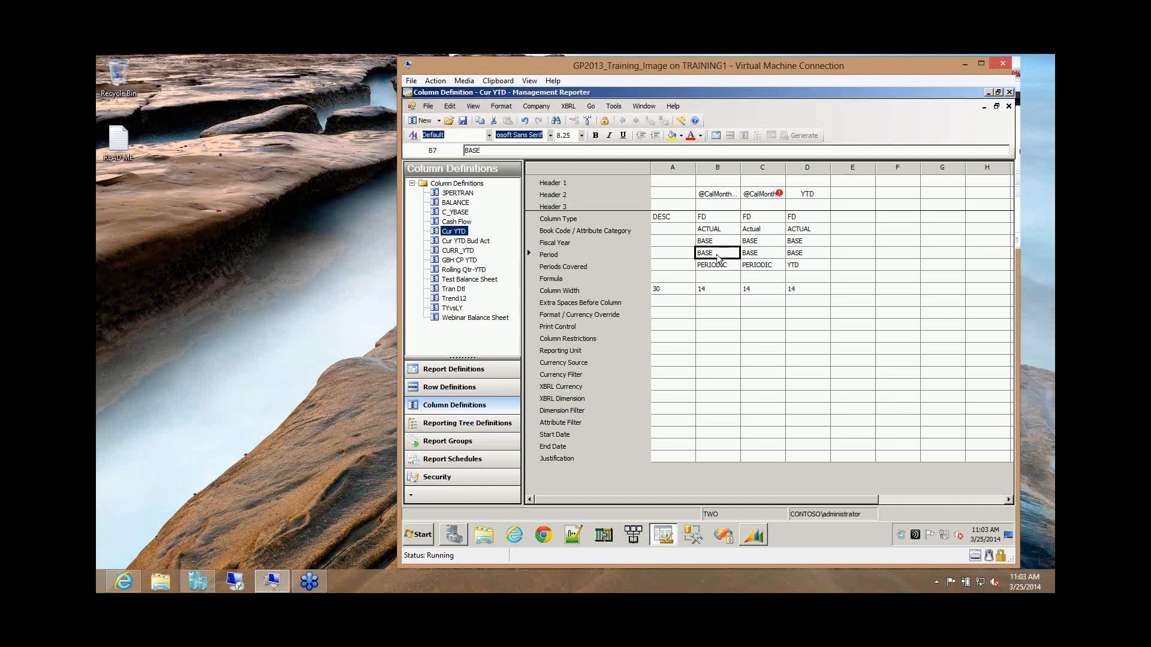
left_click(764, 256)
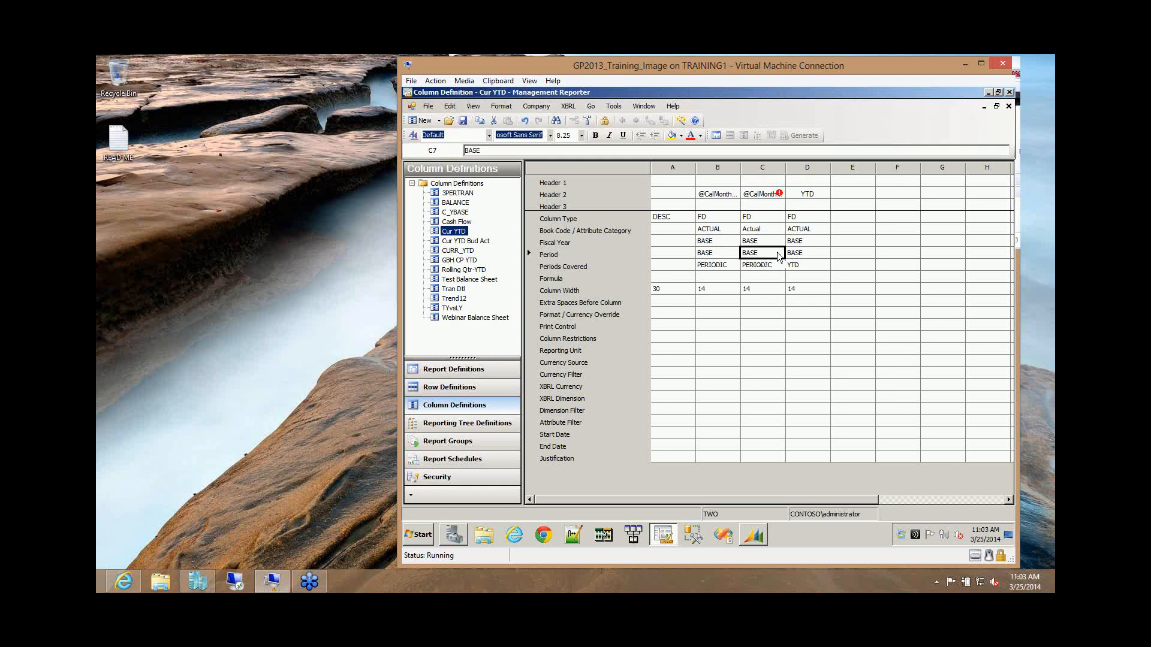
left_click(779, 256)
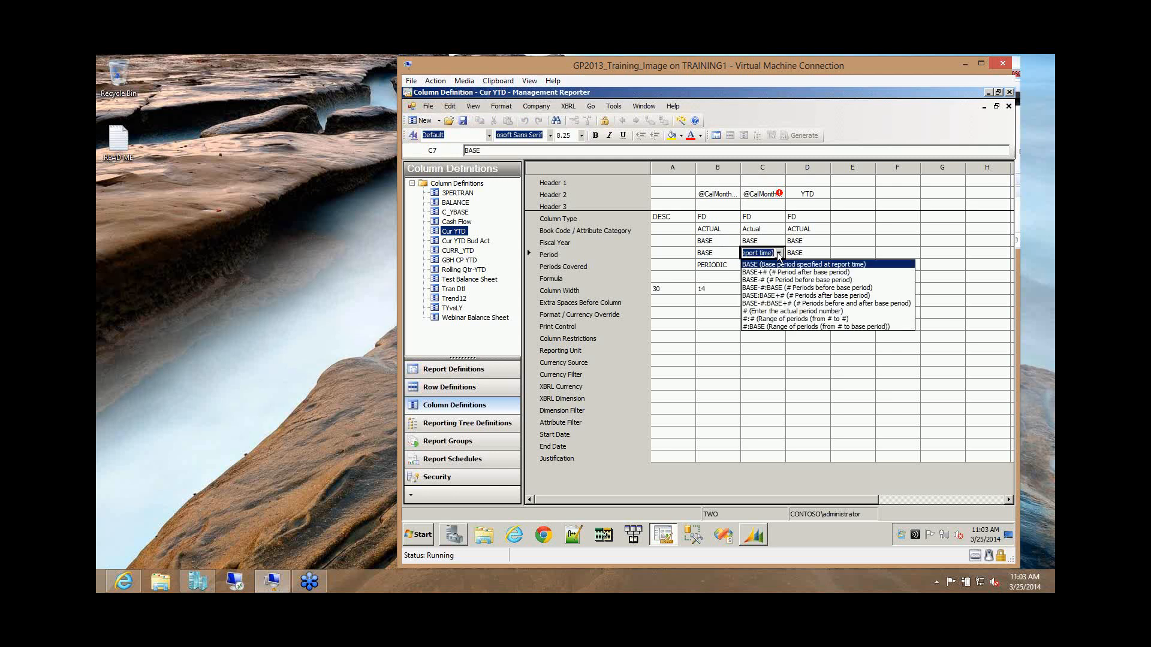
left_click(753, 280)
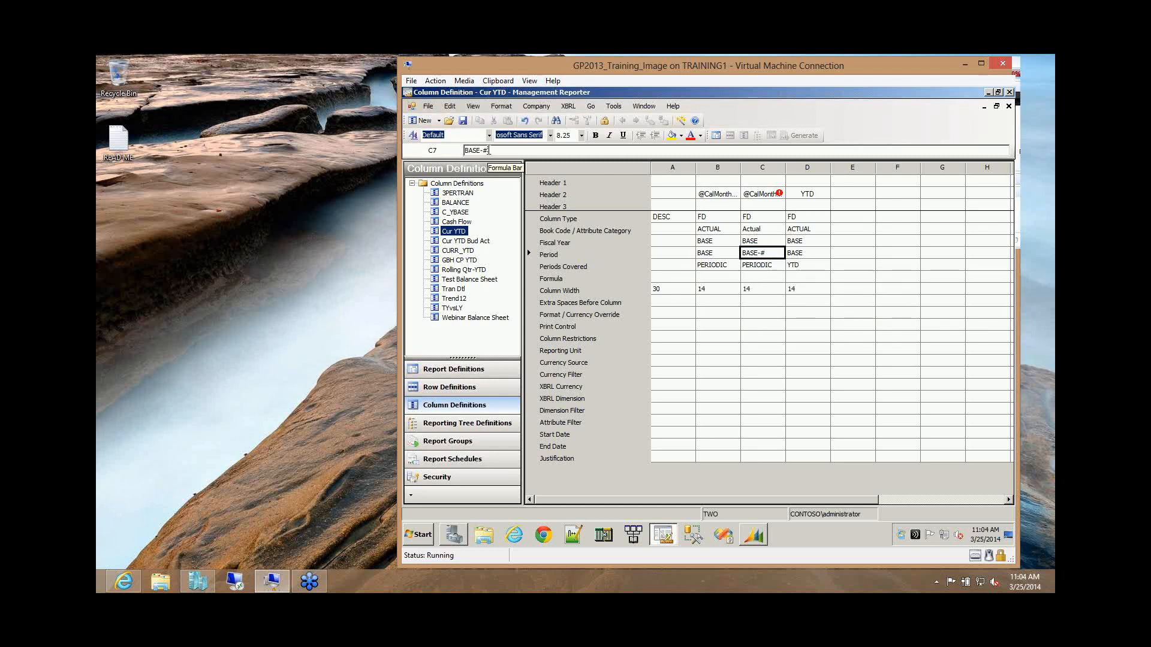
left_click(489, 151)
key("BackSpace")
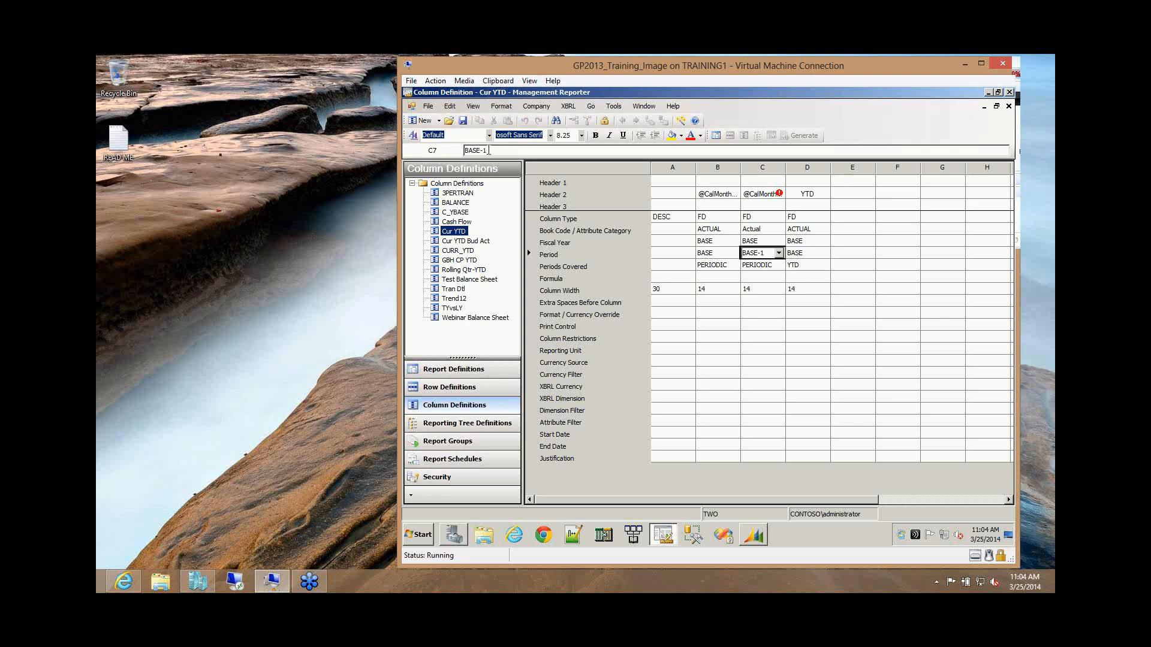
key("Return")
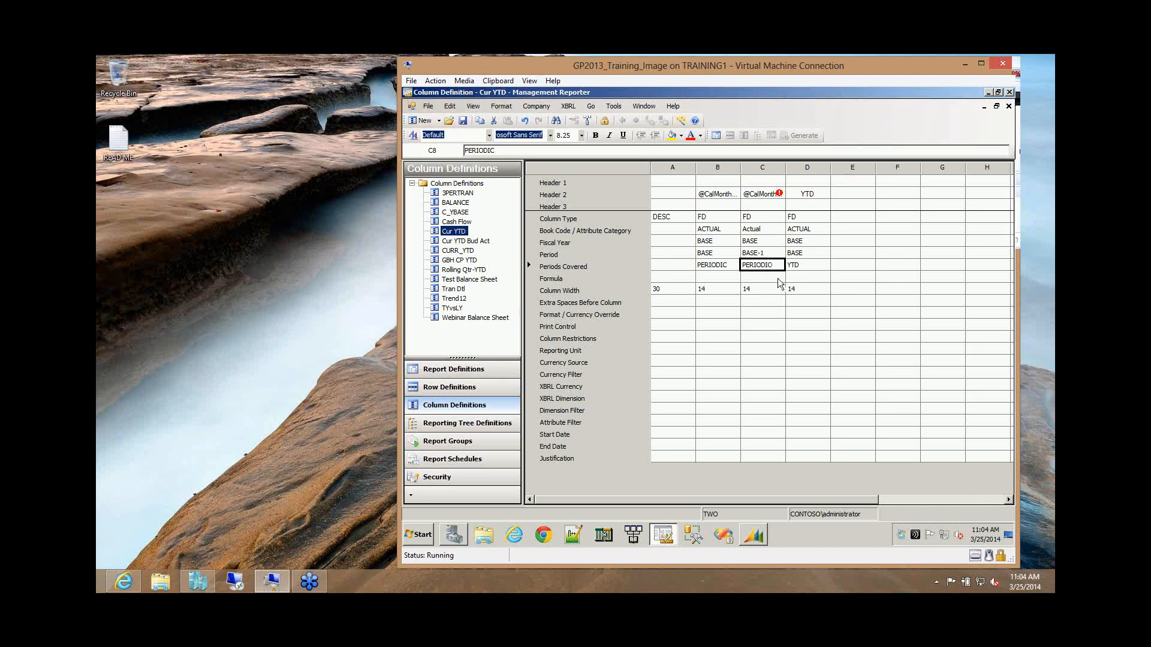
- Enter Variance as Header 2 of column E and set its column type to CALC (Calculated column)
left_click(854, 192)
type("Va")
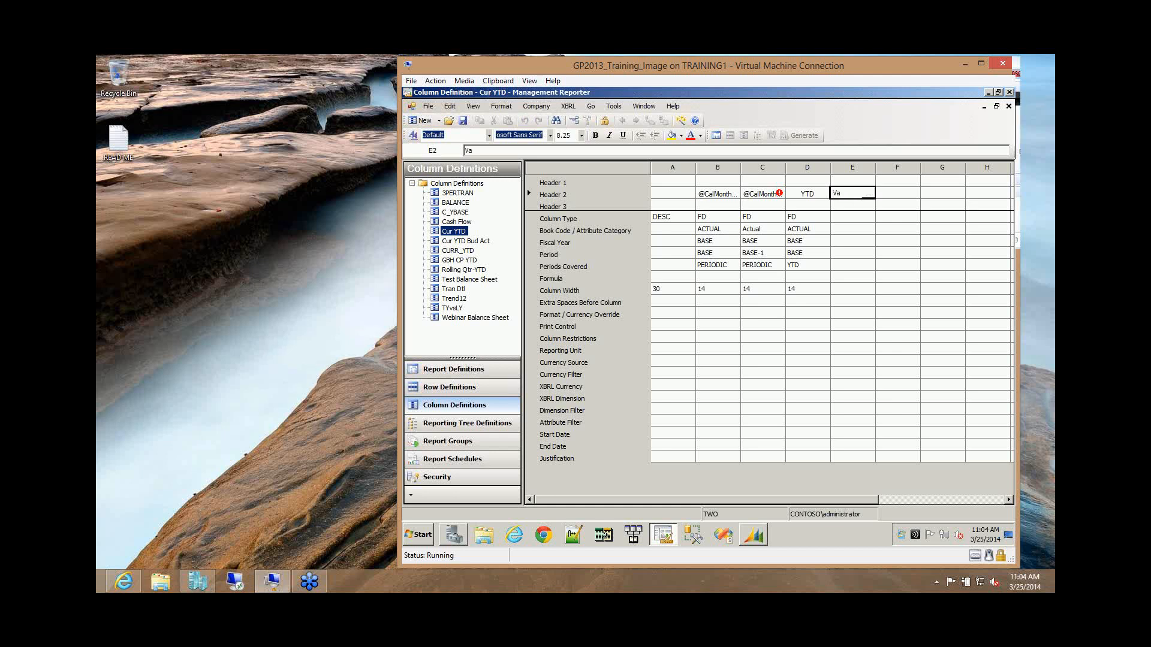
type("riance")
left_click(858, 218)
left_click(859, 217)
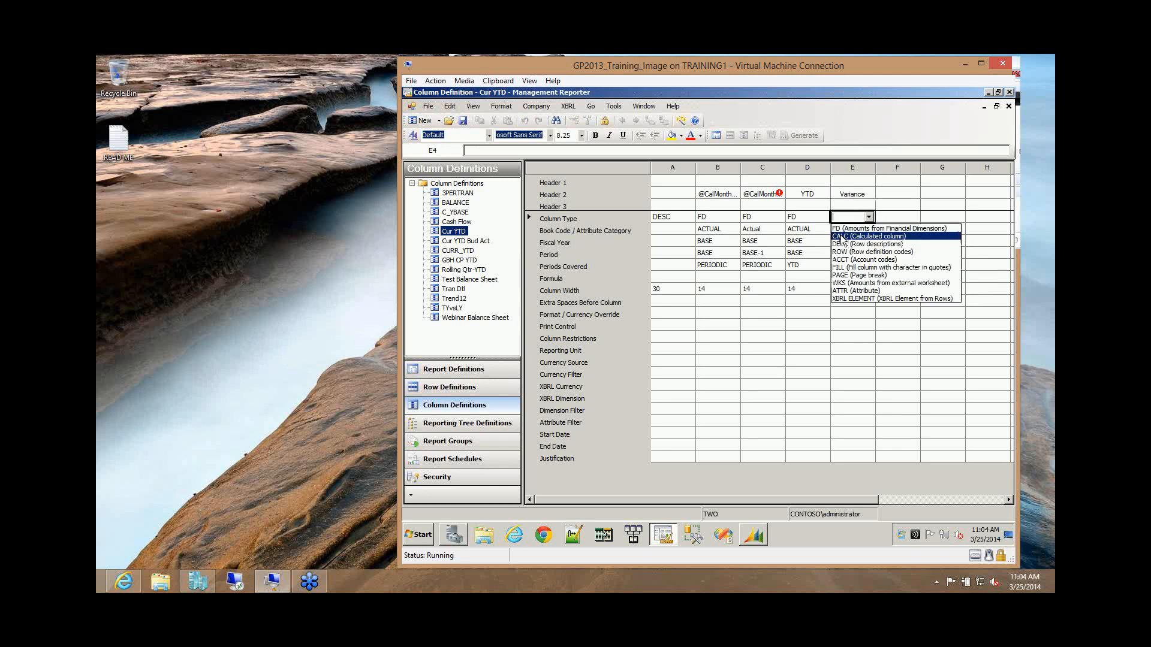
left_click(842, 236)
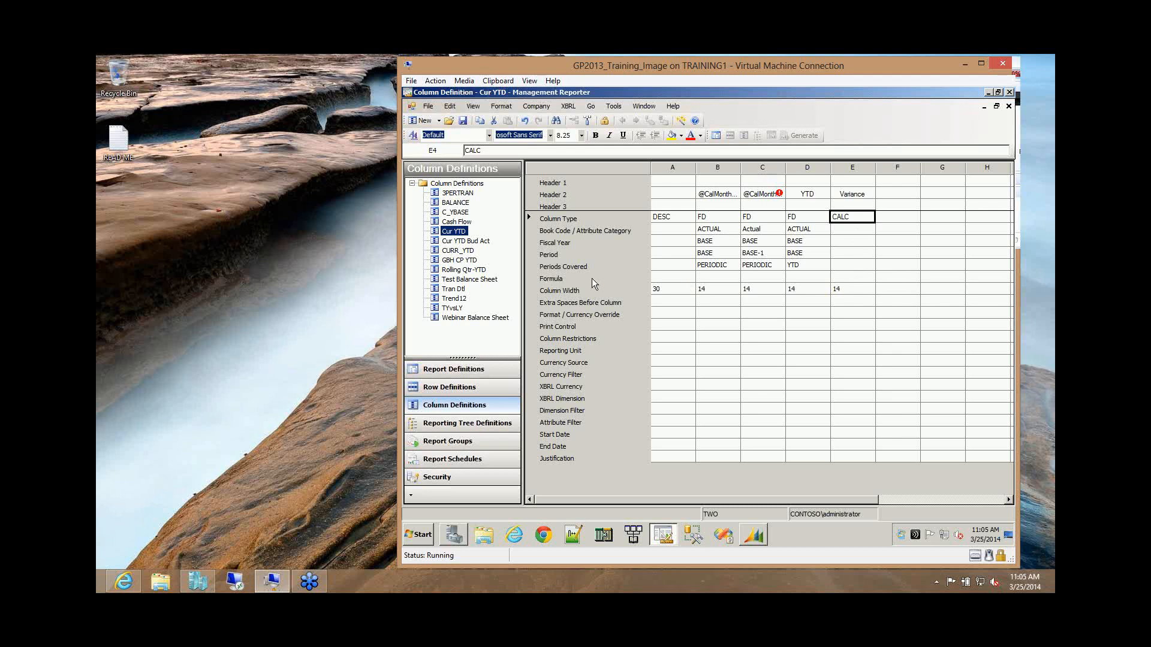
- Give the Variance column the formula C-B
left_click(840, 278)
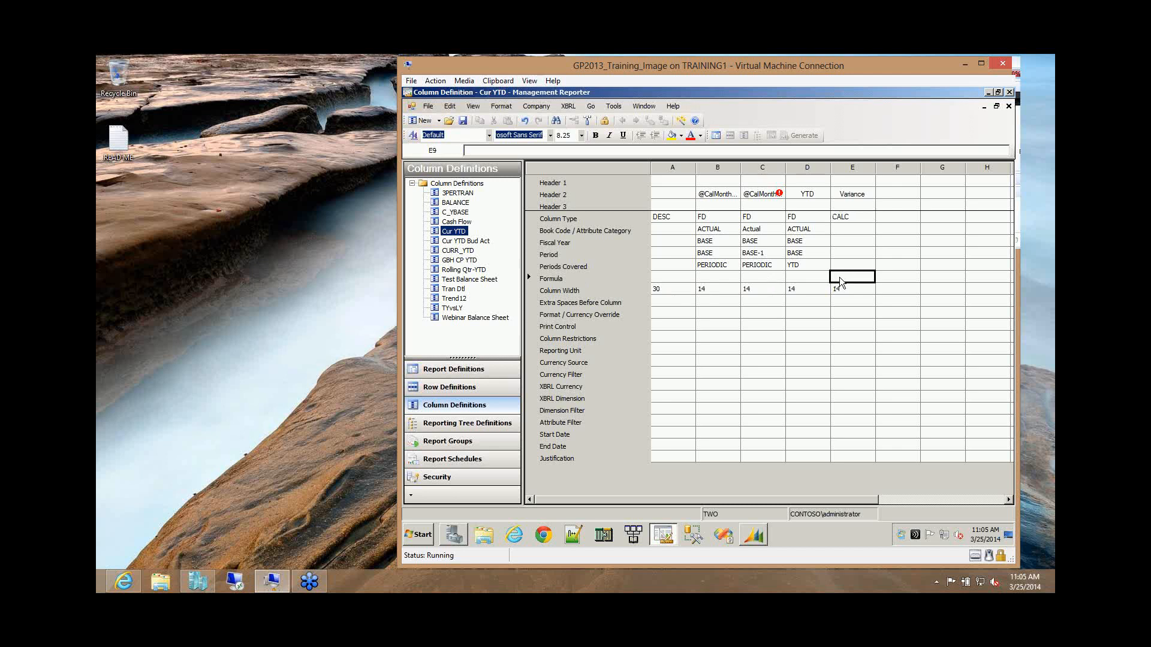
type("C-B")
key("Return")
- Set the print control of column C to X0, suppressing the column if all zeros or blanks
left_click(757, 316)
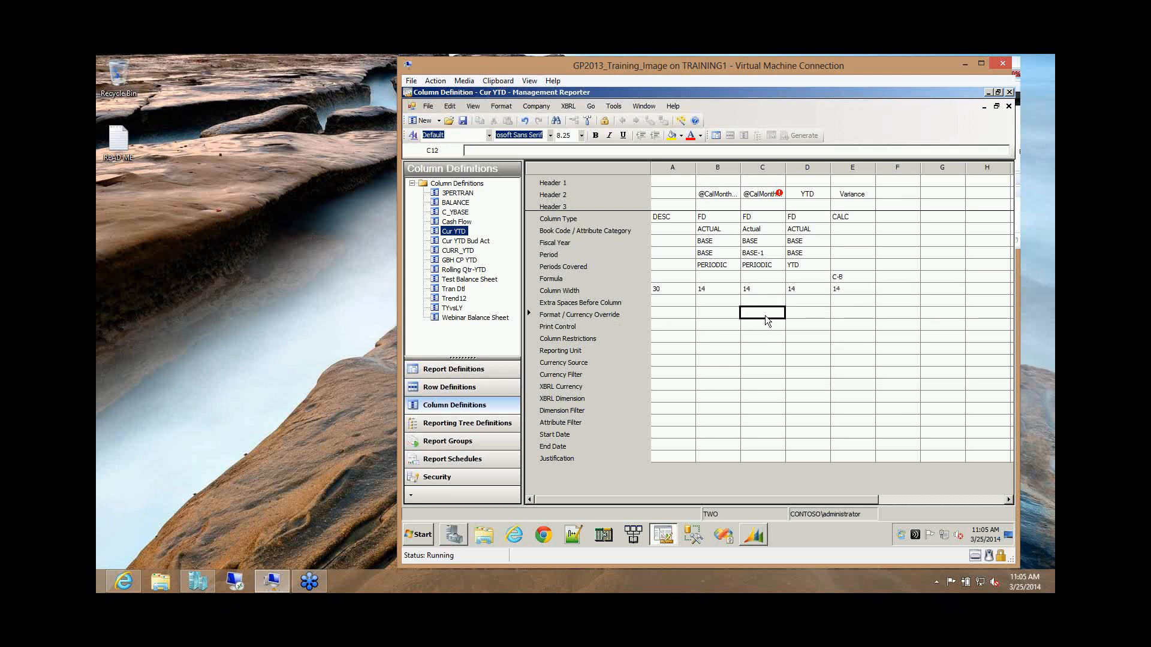
double_click(764, 326)
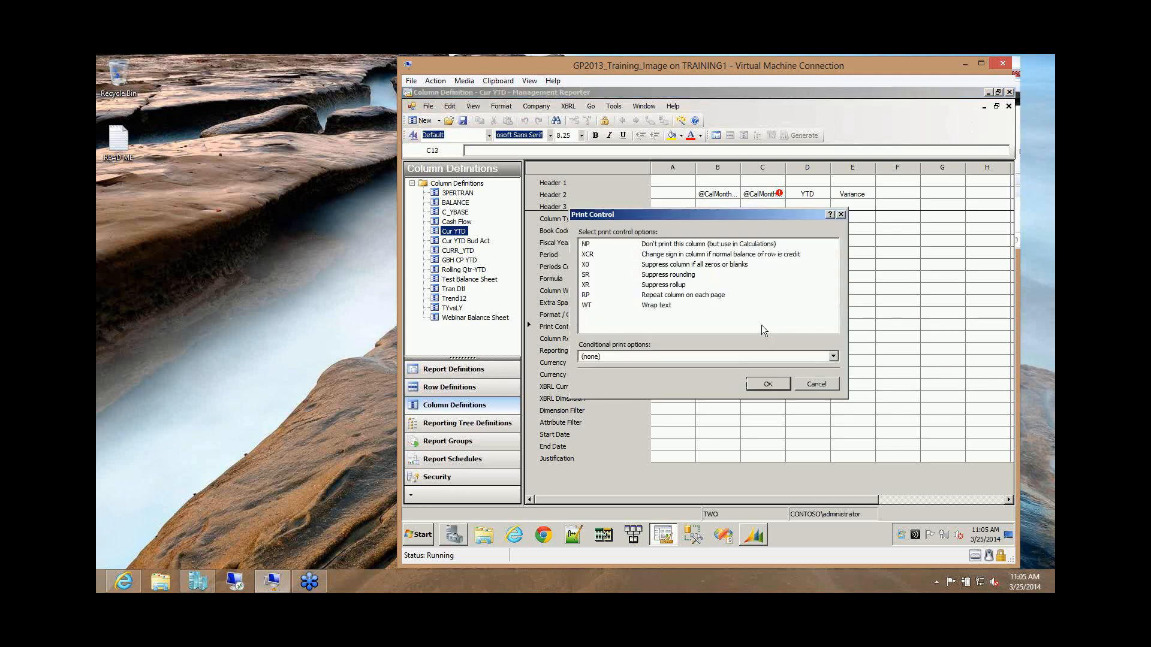
left_click(705, 266)
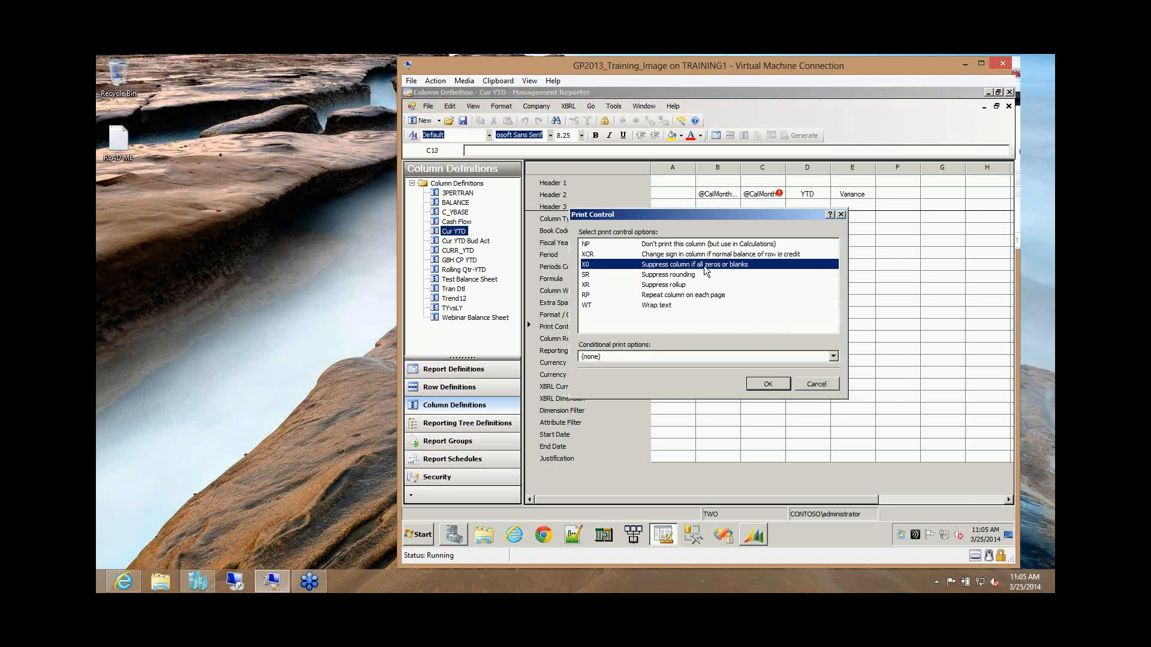
left_click(768, 385)
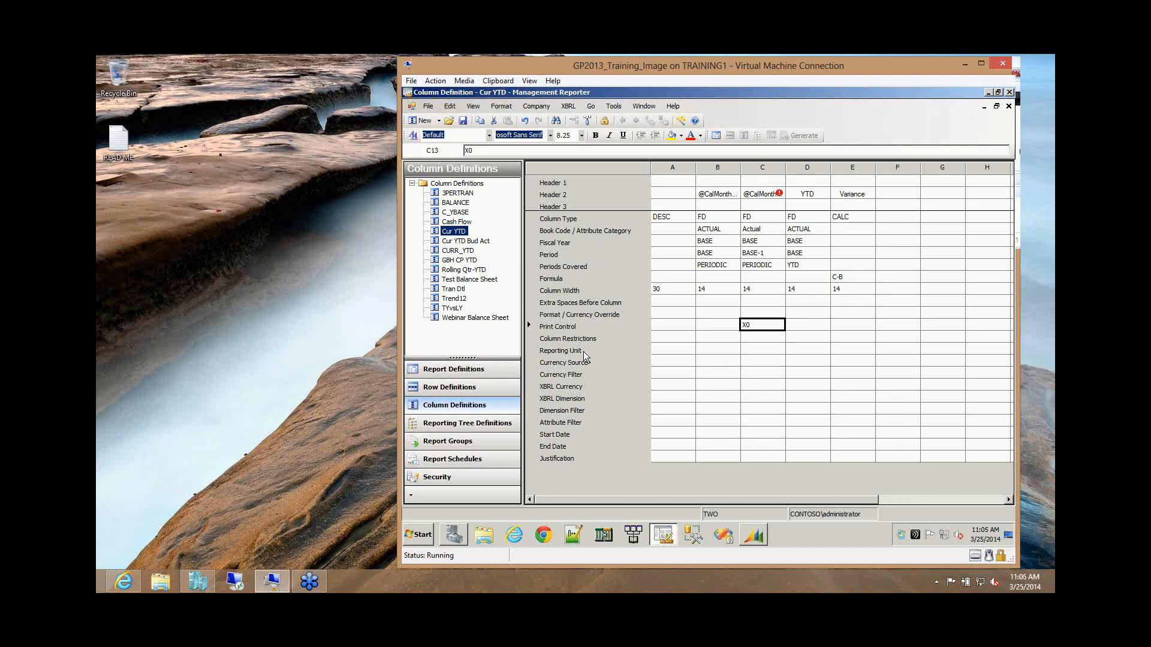
- Close the Cur YTD column definition without saving its changes
left_click(730, 353)
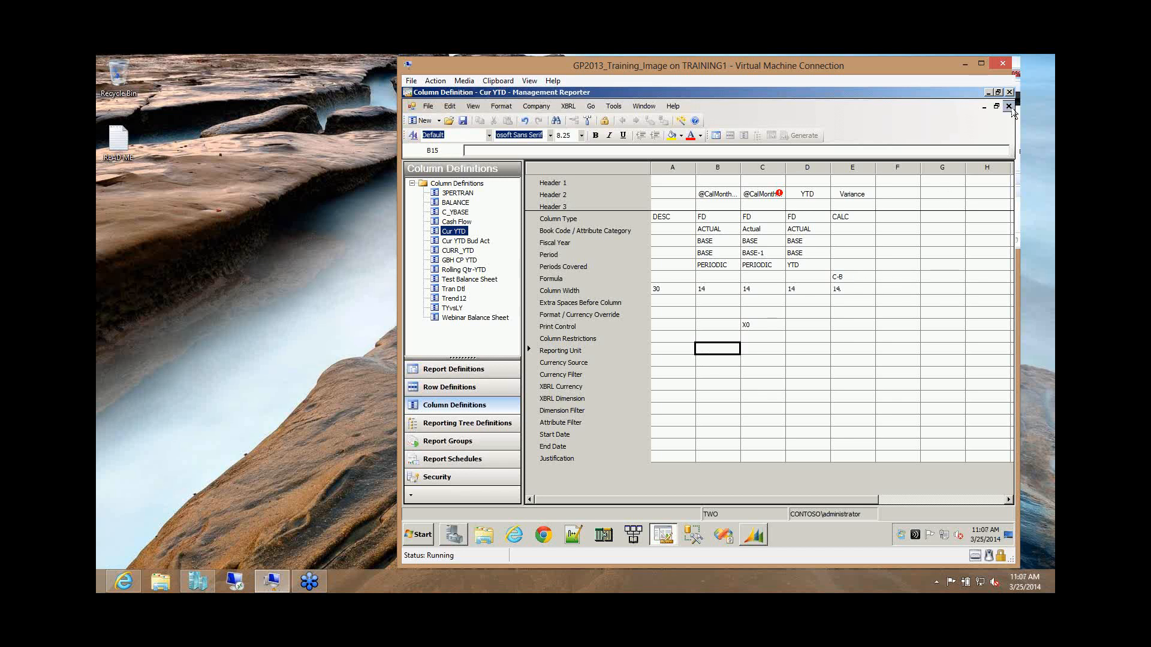
left_click(1010, 107)
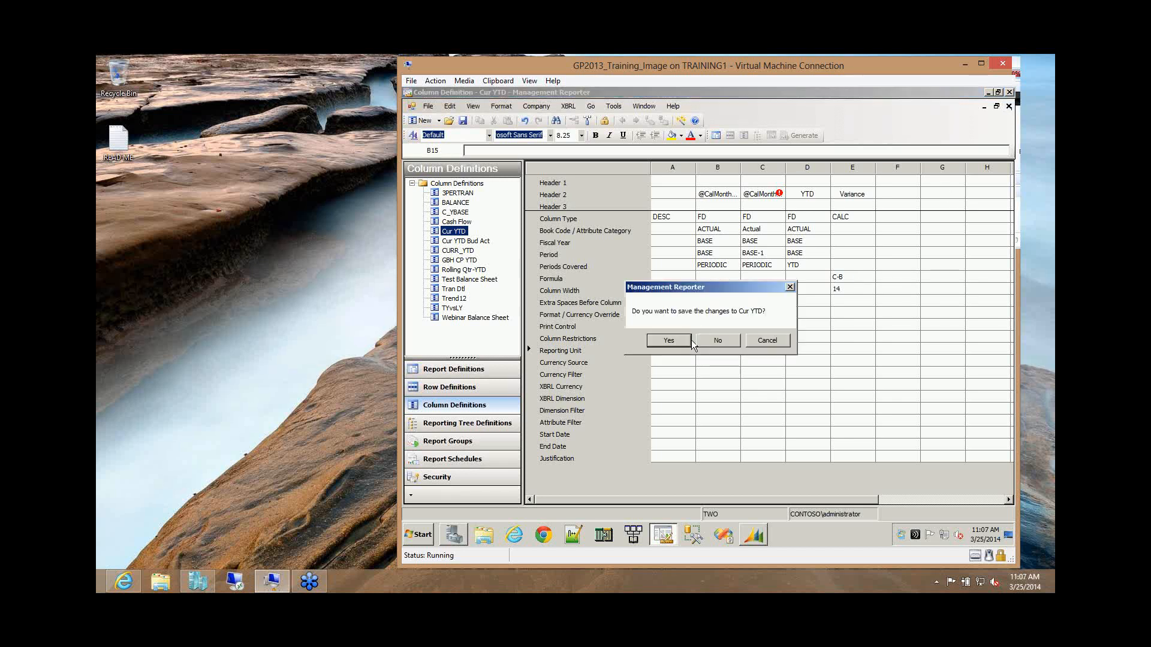
left_click(718, 341)
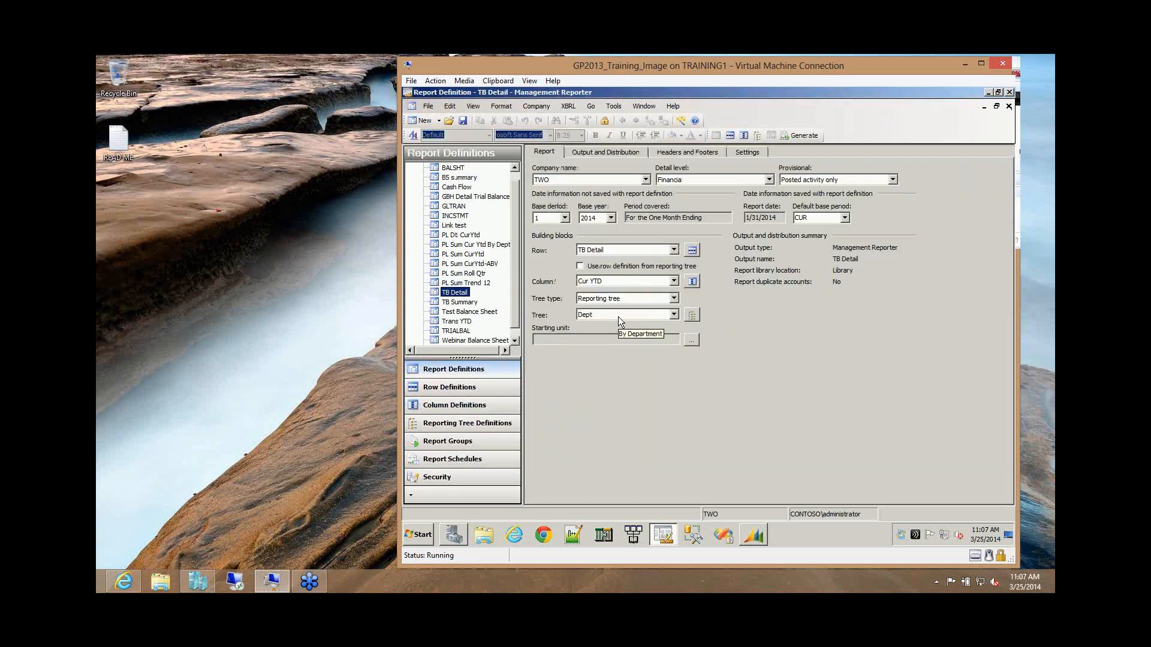
- Switch the TB Detail report's tree type to (none) and back to Reporting tree
left_click(675, 300)
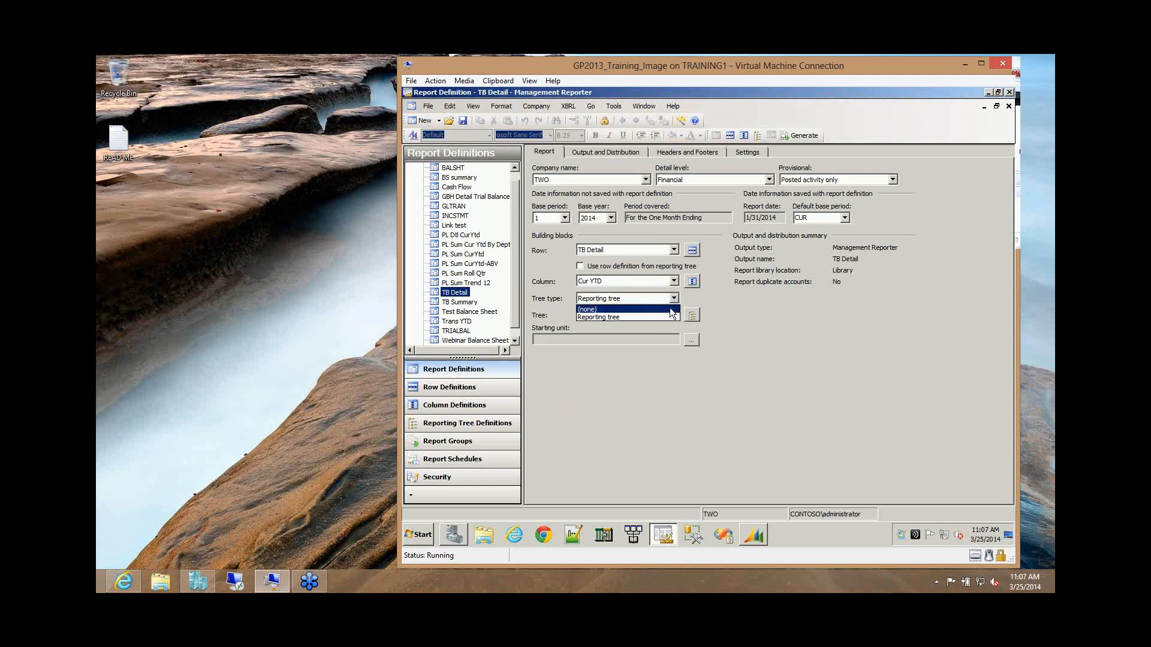
left_click(670, 308)
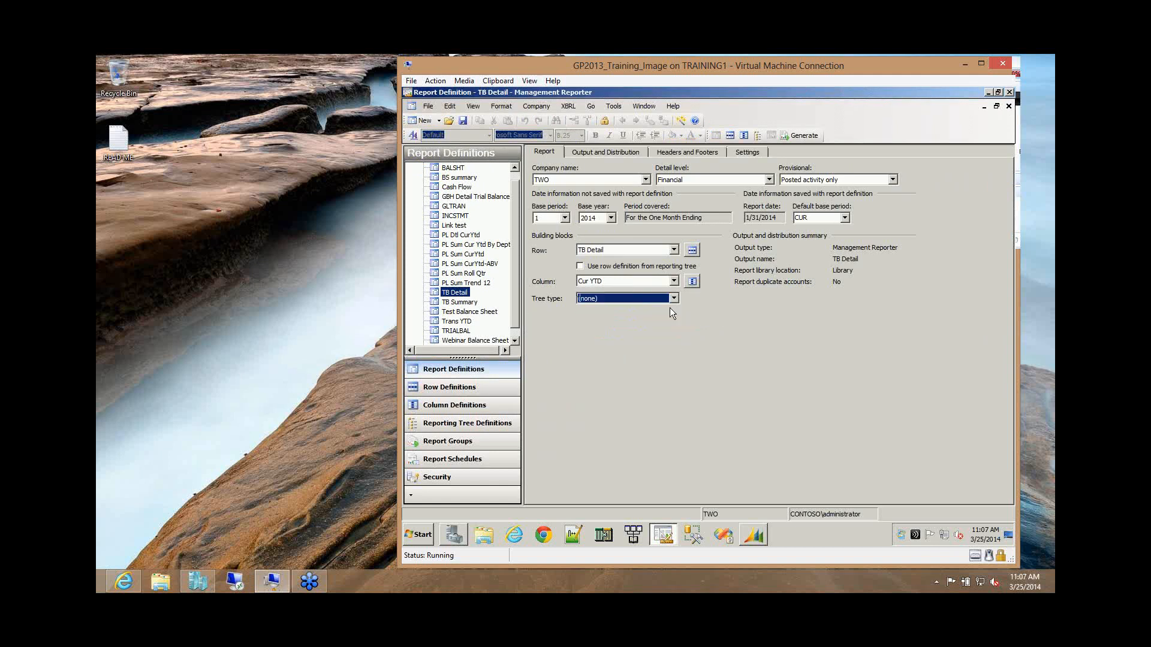
left_click(673, 299)
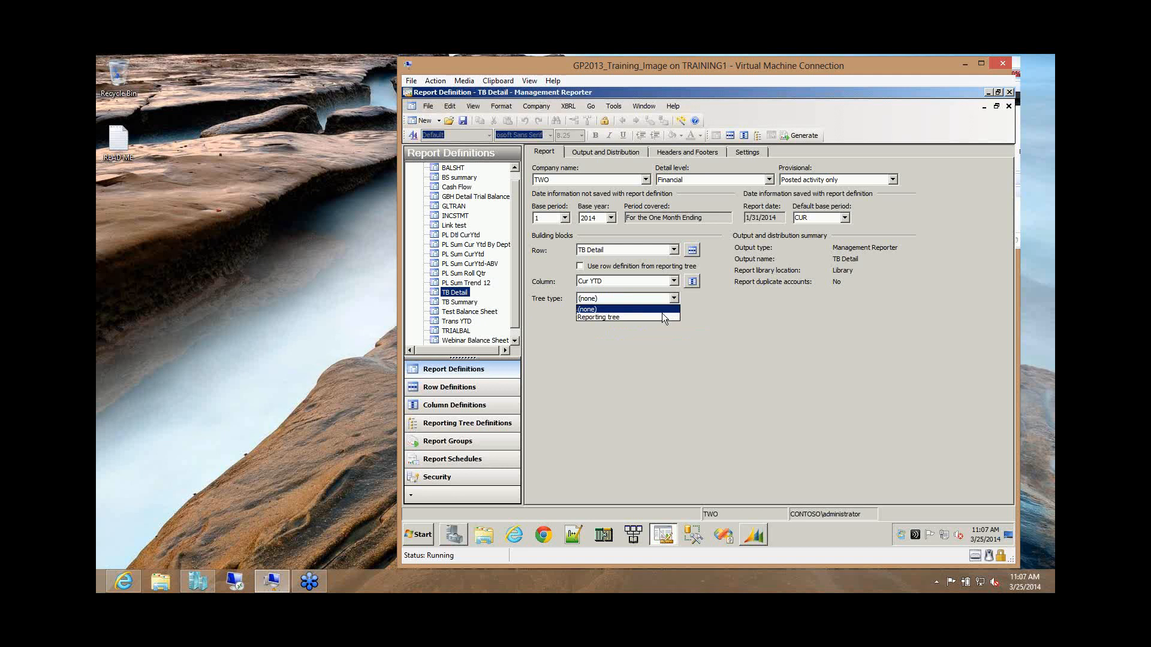
left_click(661, 318)
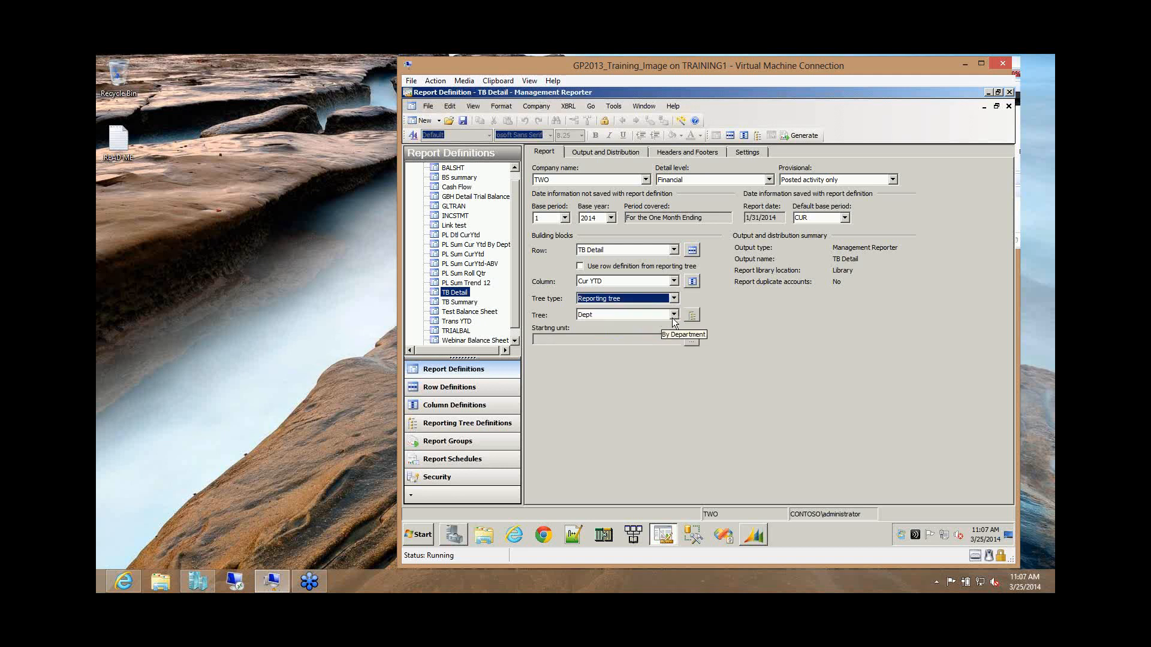
- Choose Dept as the TB Detail report's tree and open that reporting tree definition
left_click(673, 315)
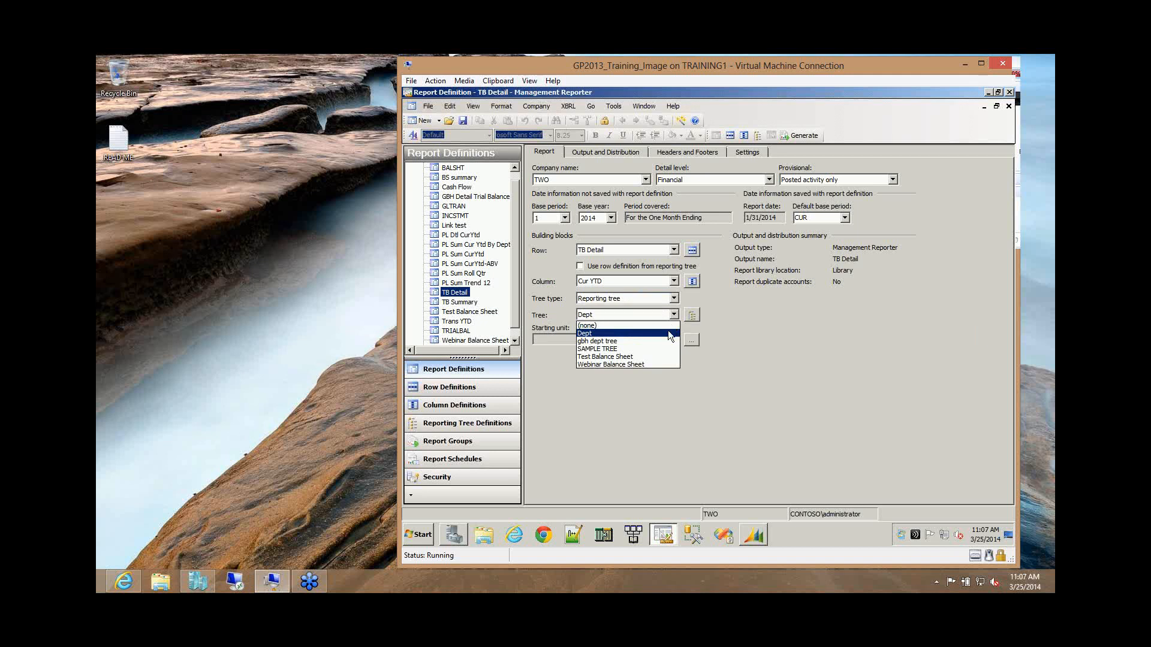
left_click(668, 333)
left_click(688, 319)
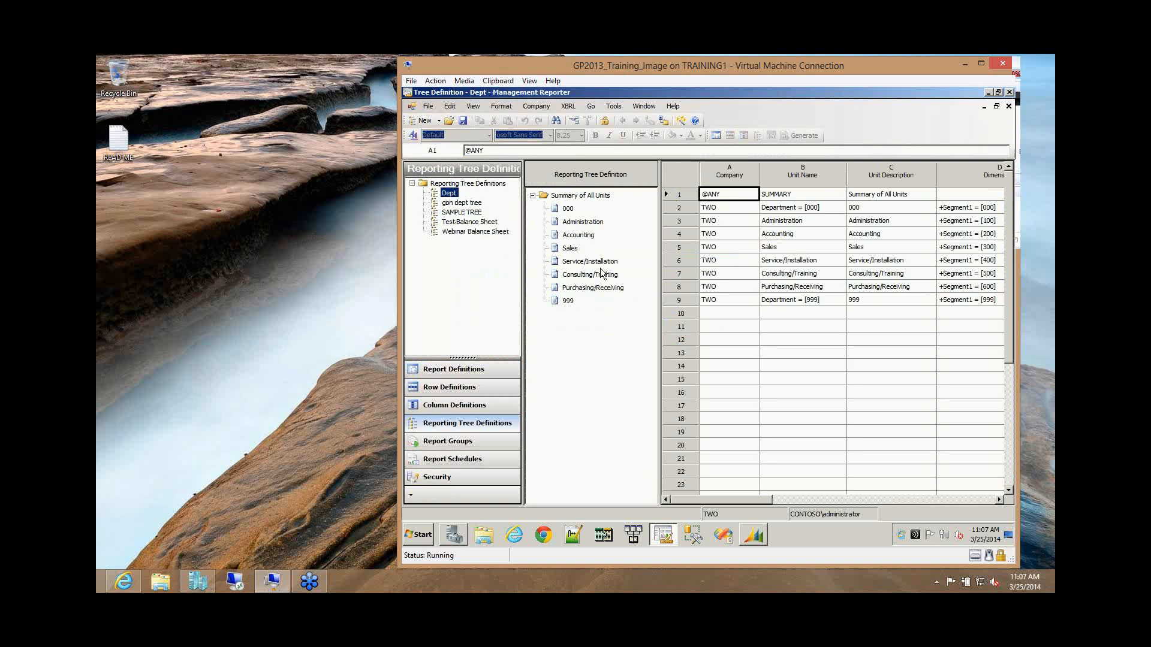
- Demote the Service/Installation reporting unit beneath Sales in the Dept tree
left_click(569, 196)
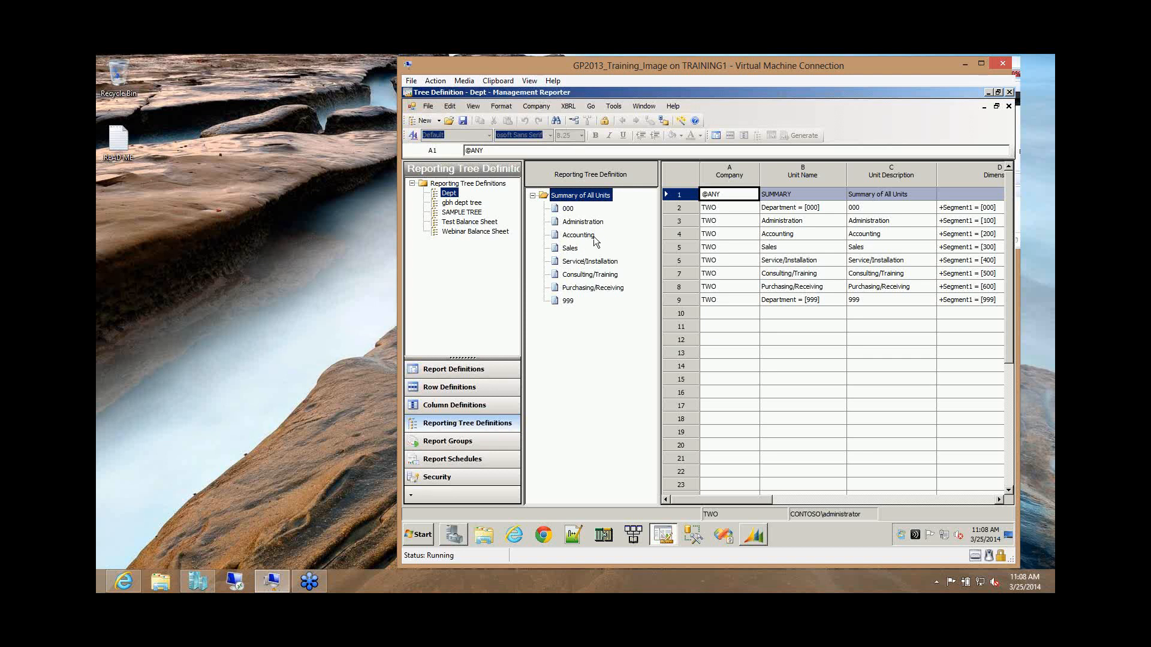
left_click(572, 262)
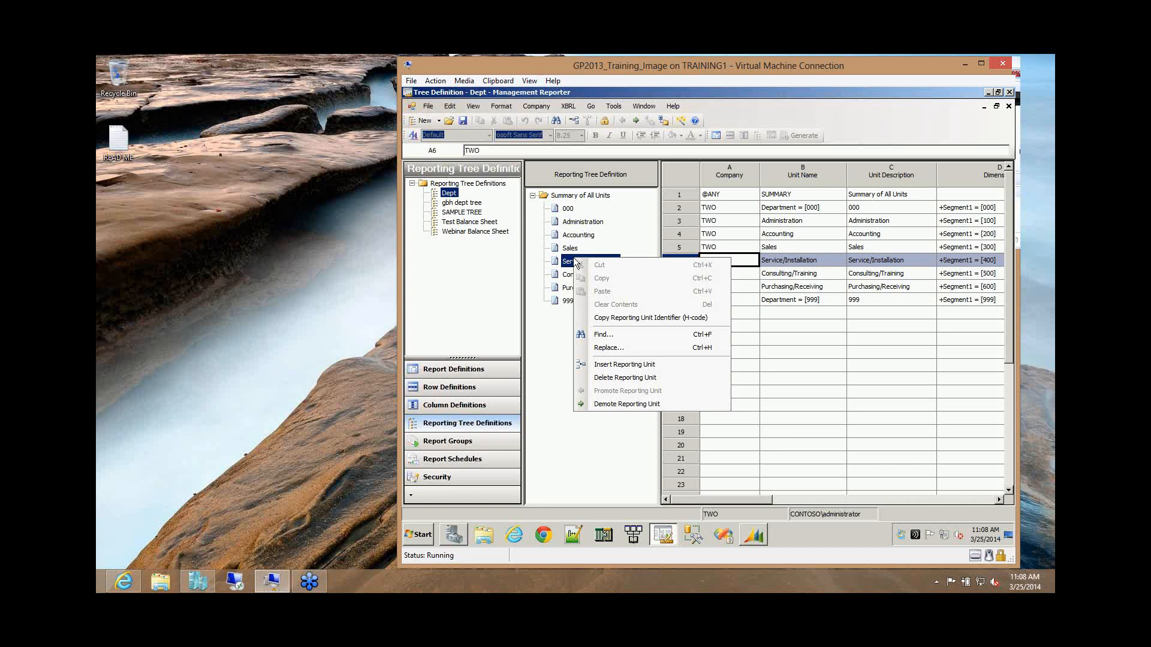
left_click(697, 404)
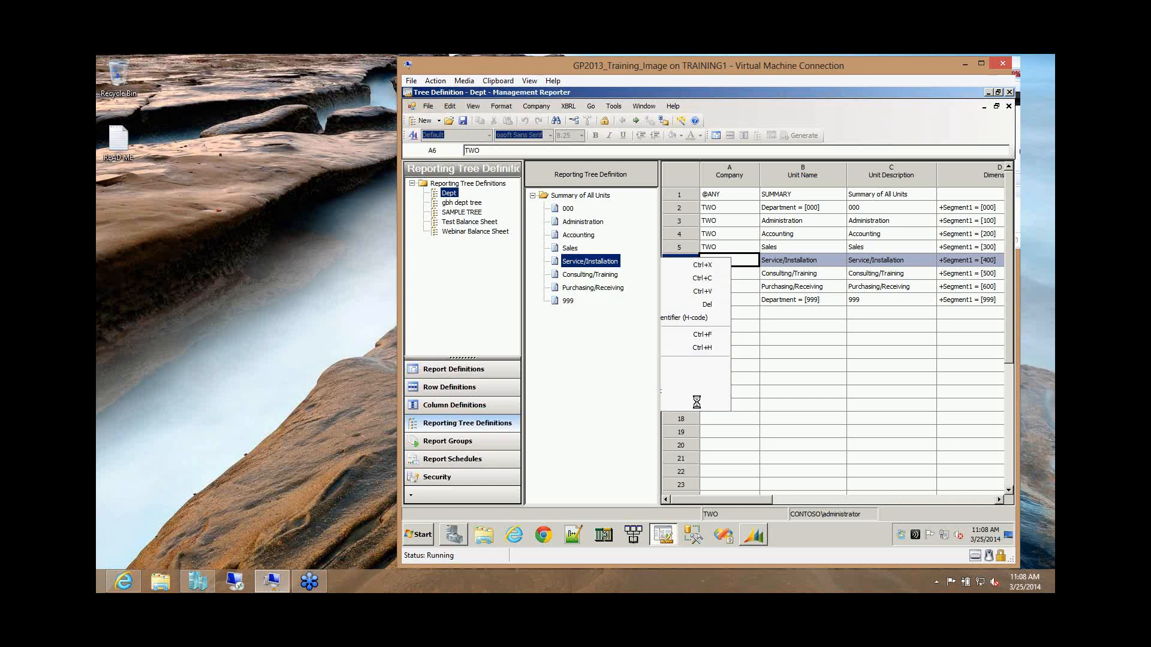
- Examine the tree hierarchy through the Sales, Summary of All Units and Consulting/Training reporting units
left_click(573, 251)
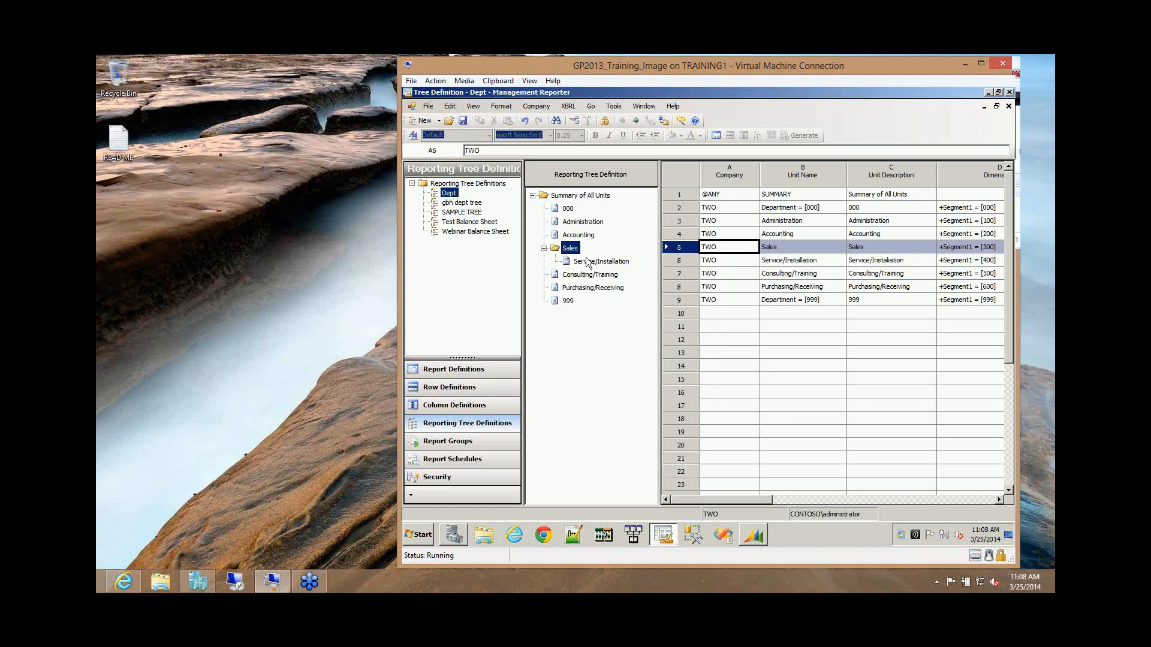
left_click(571, 196)
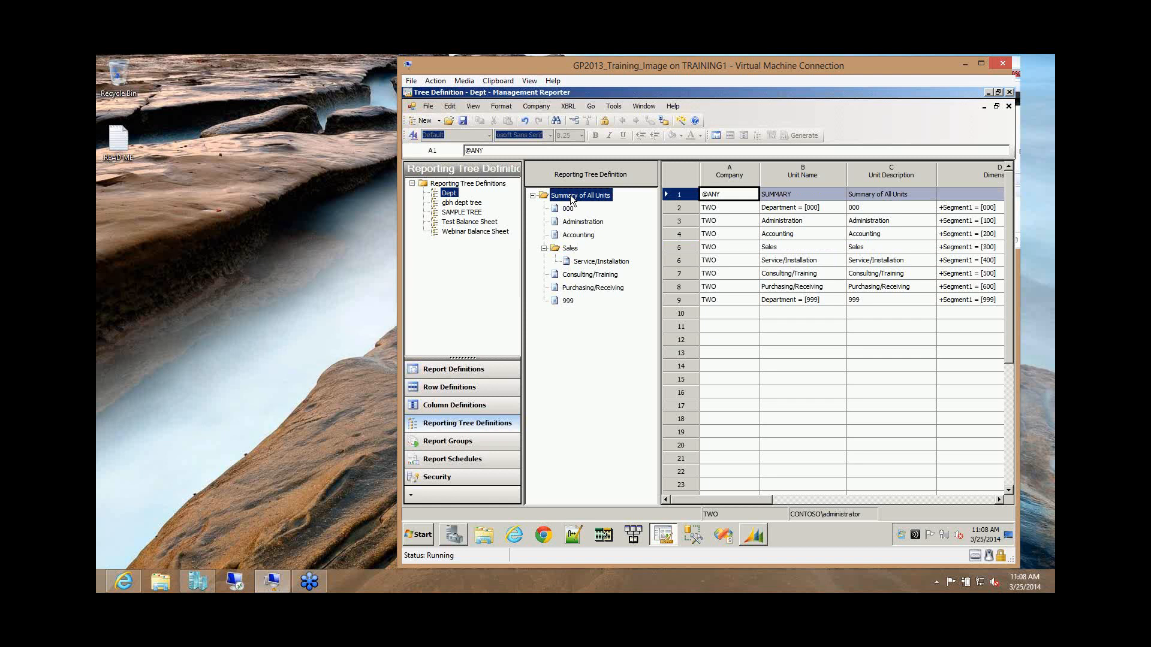
left_click(570, 252)
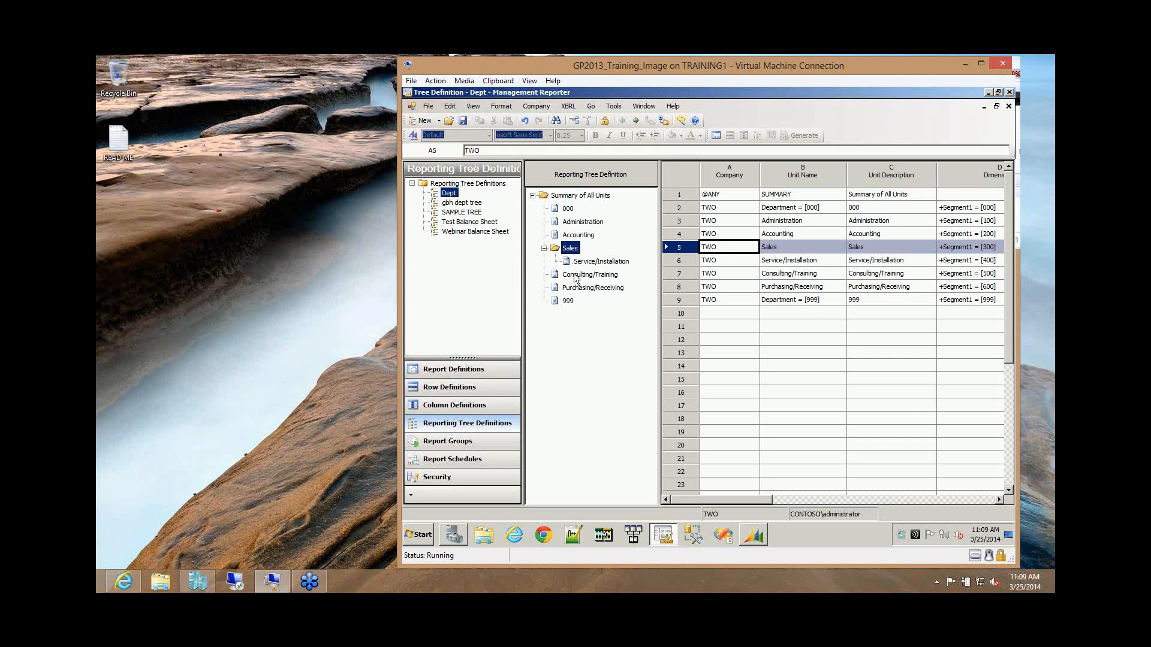
left_click(575, 278)
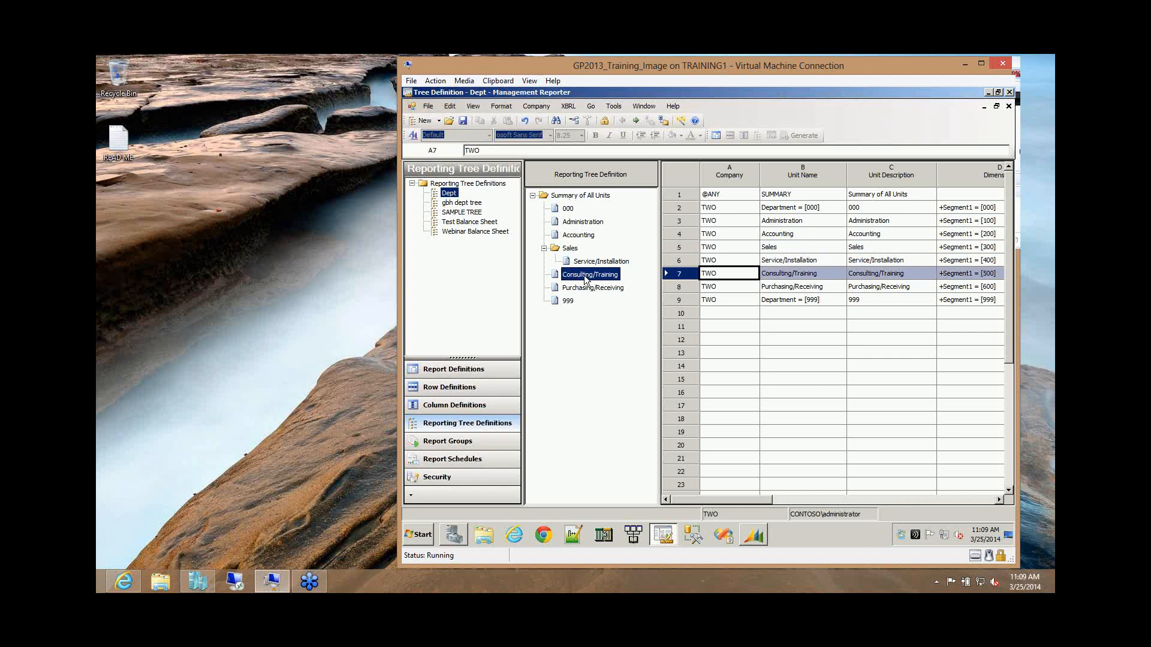
- Demote the Consulting/Training reporting unit beneath Sales and promote it back to its former level
right_click(584, 273)
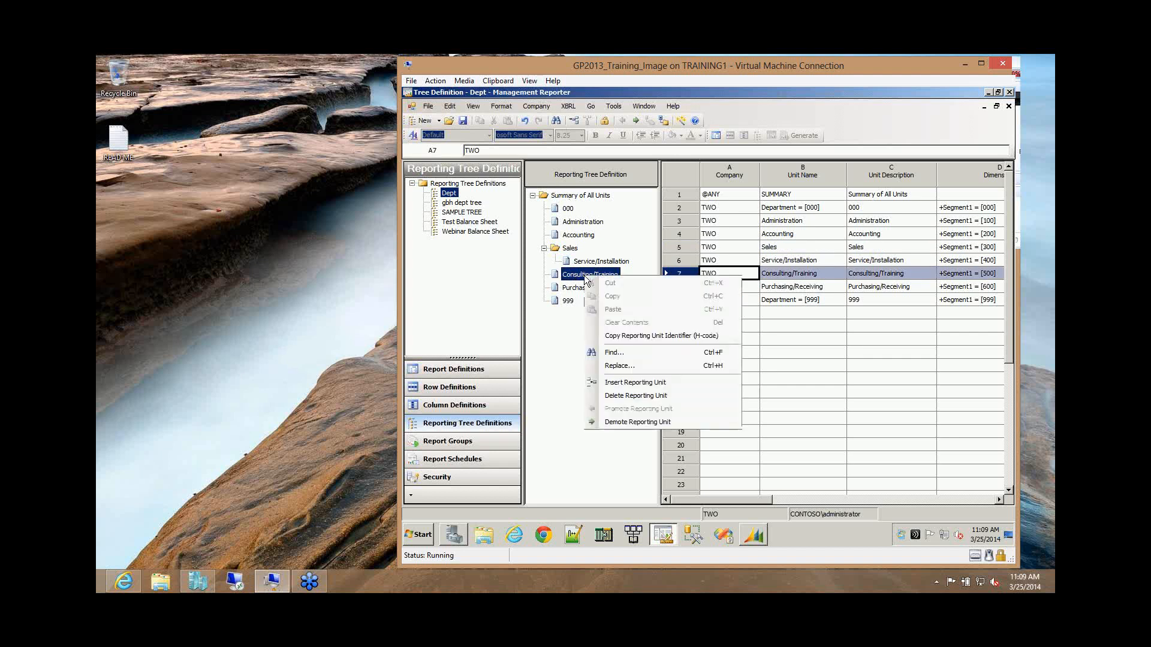
left_click(650, 423)
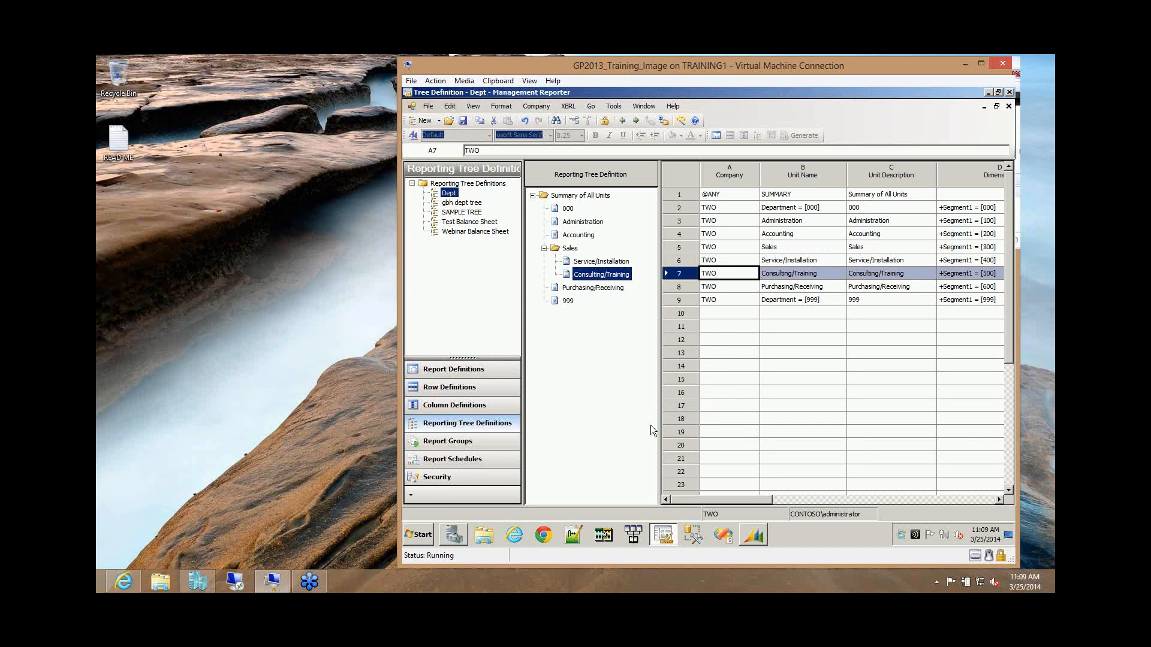
right_click(599, 280)
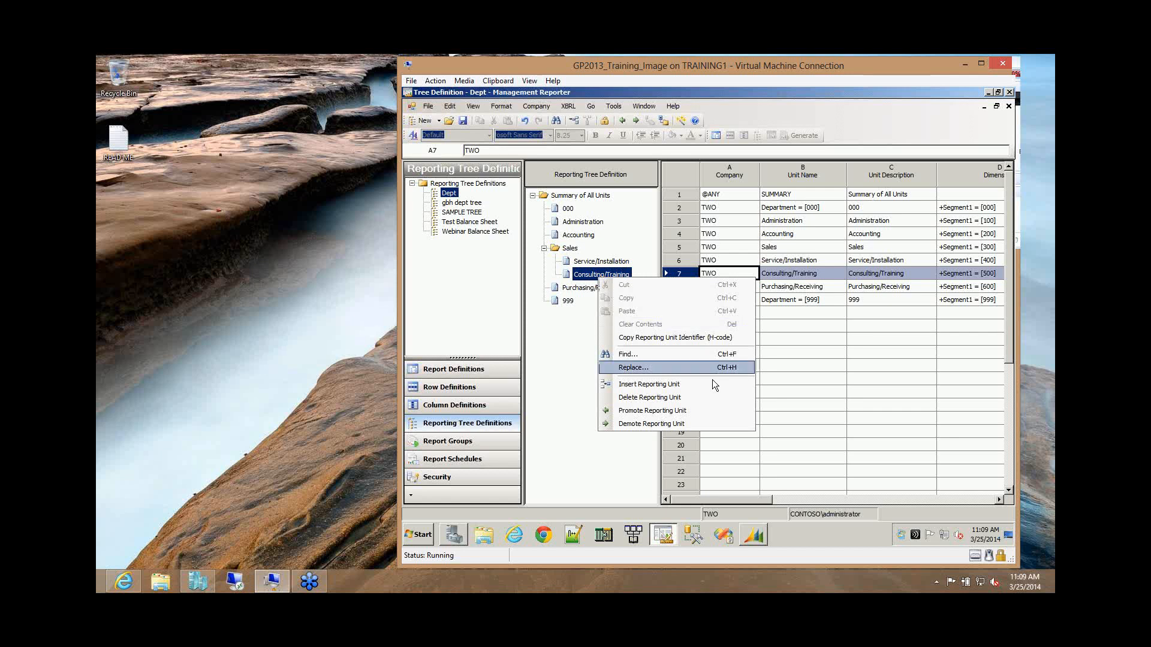
left_click(722, 410)
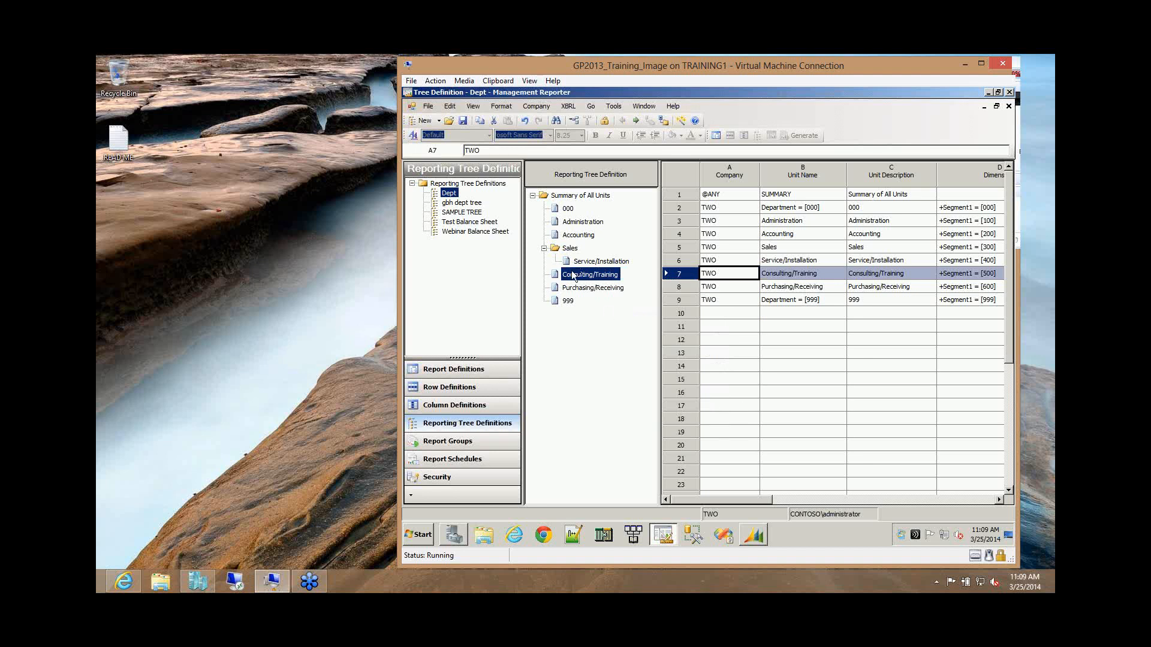
- Collapse and re-expand the Sales branch of the Dept tree, and narrow the tree pane to give the unit grid more room
left_click(546, 250)
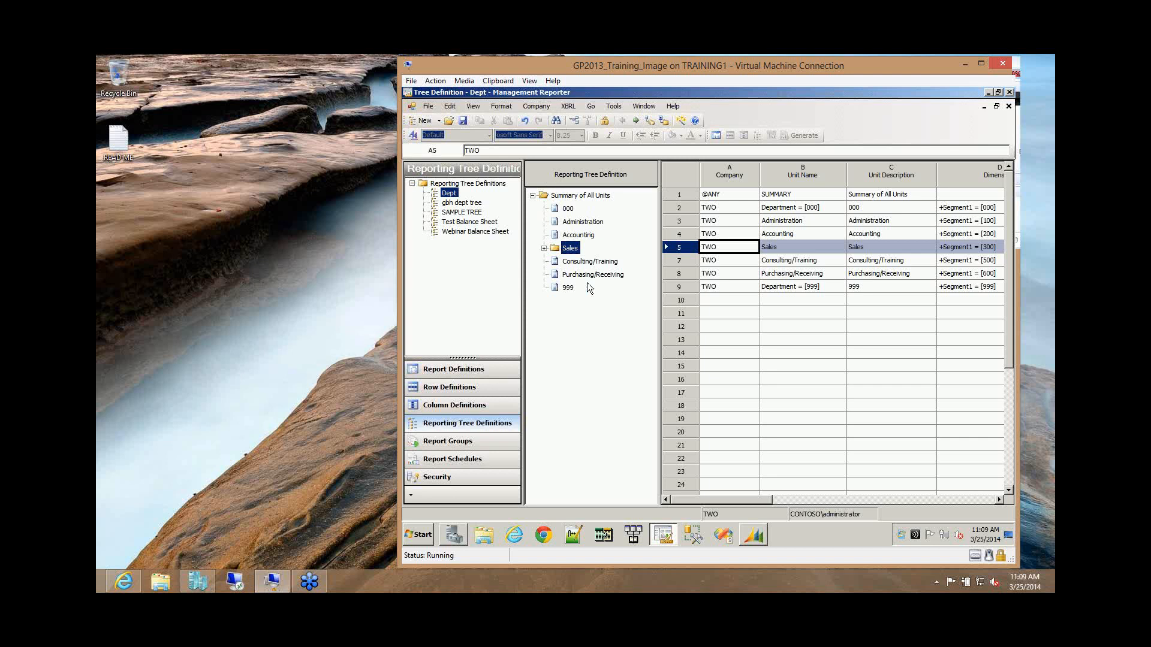
left_click(544, 250)
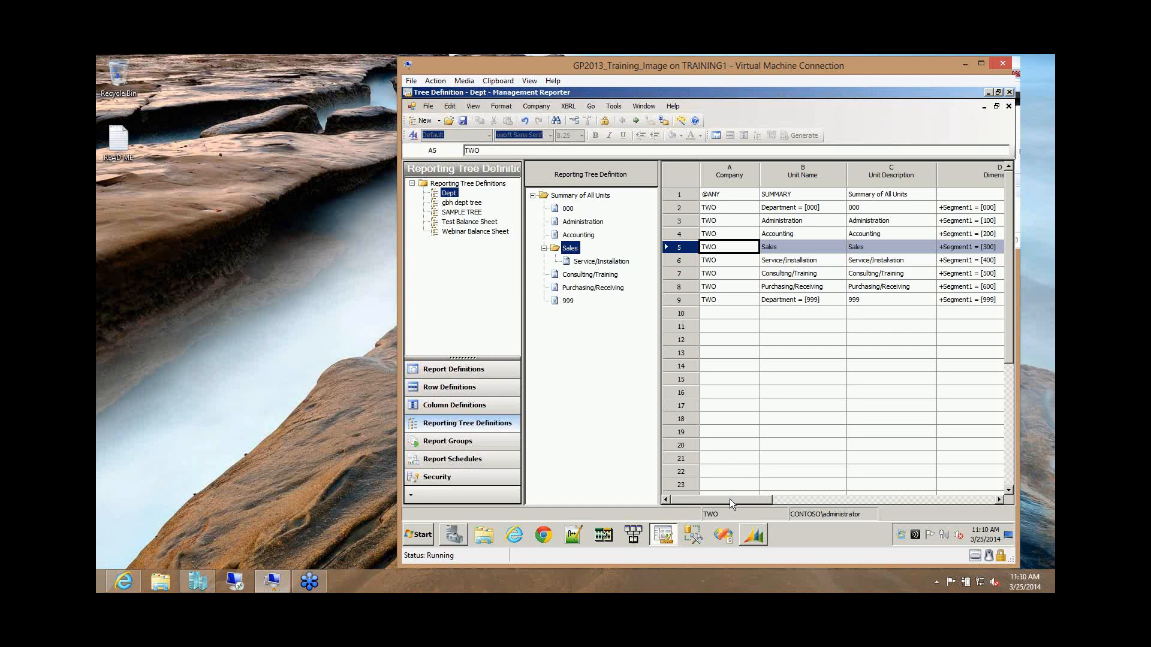
mouse_move(732, 499)
left_mouse_down()
mouse_move(751, 498)
mouse_move(717, 495)
left_mouse_up()
left_click_drag(661, 437, 621, 437)
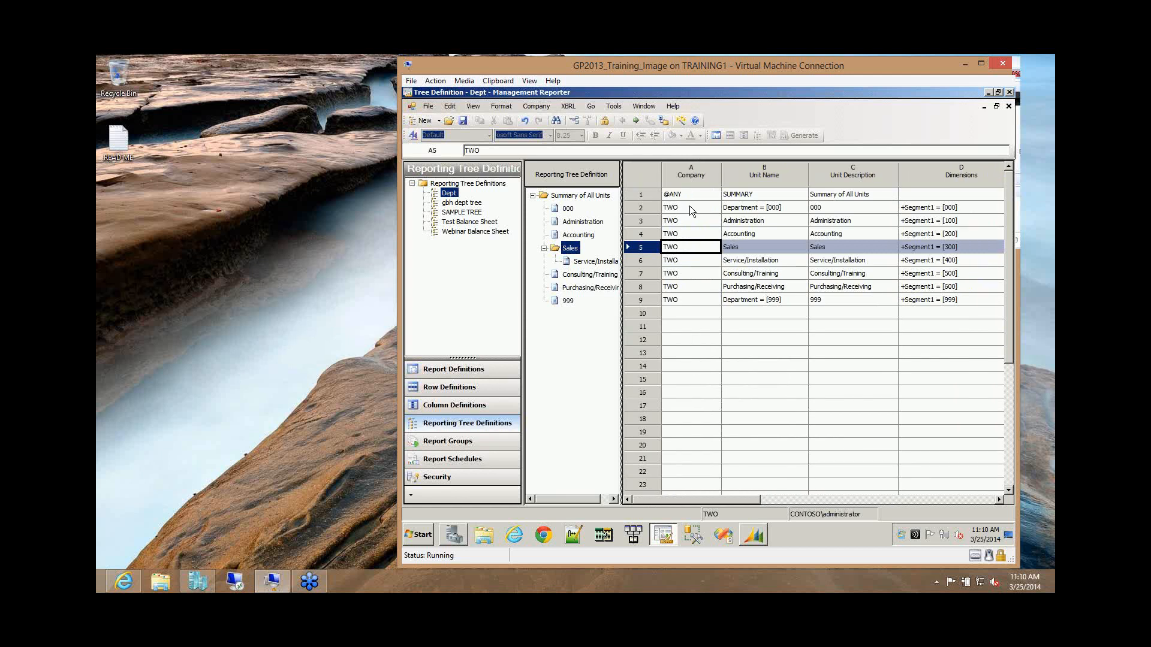
left_click(690, 196)
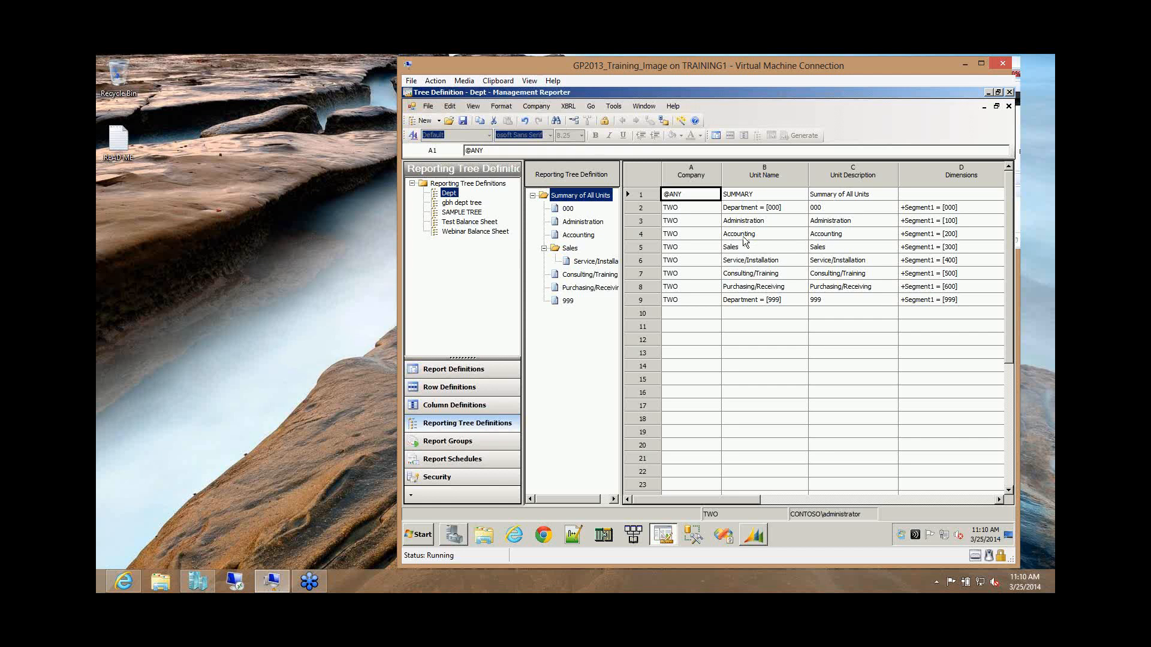
left_click(697, 207)
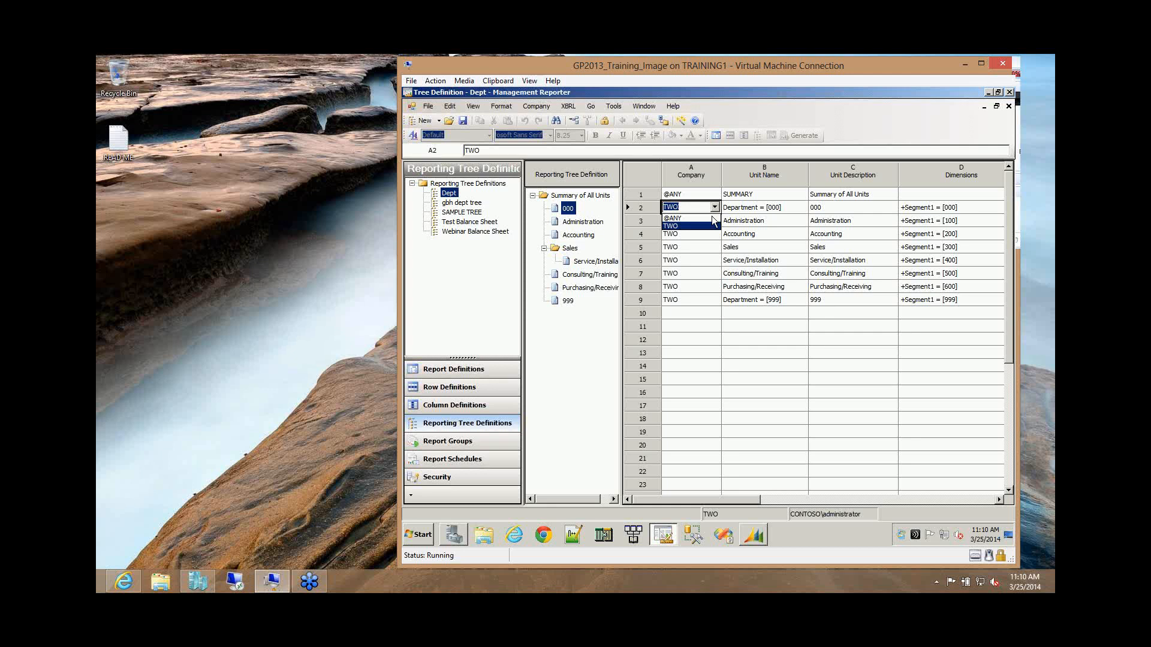
left_click(709, 218)
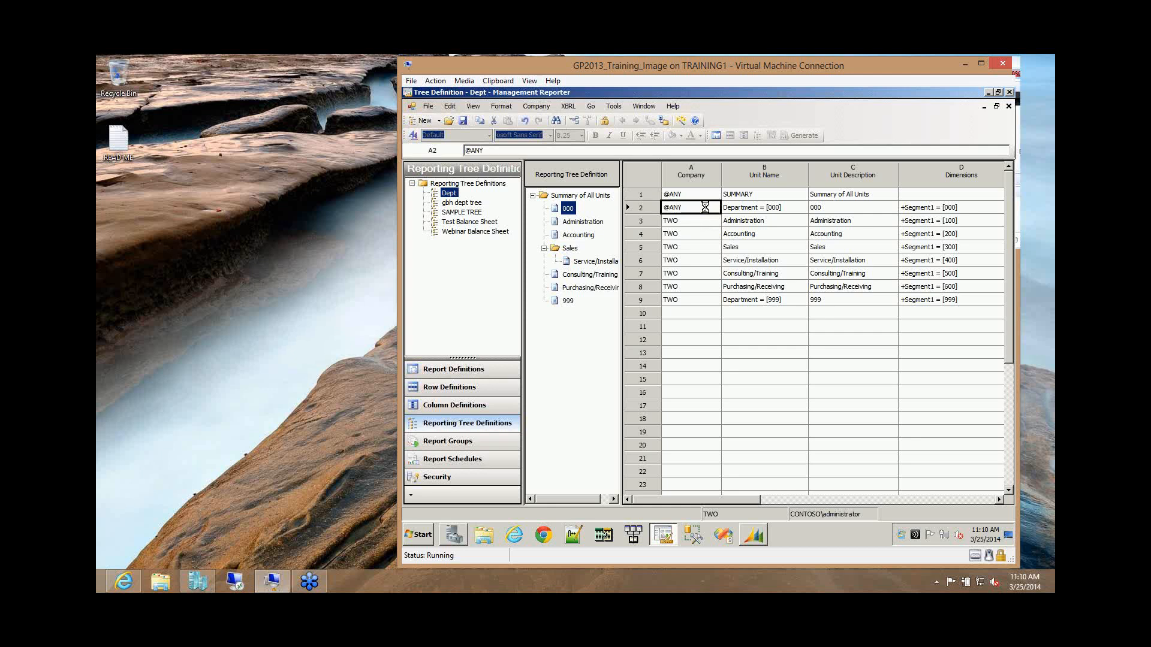
left_click(706, 208)
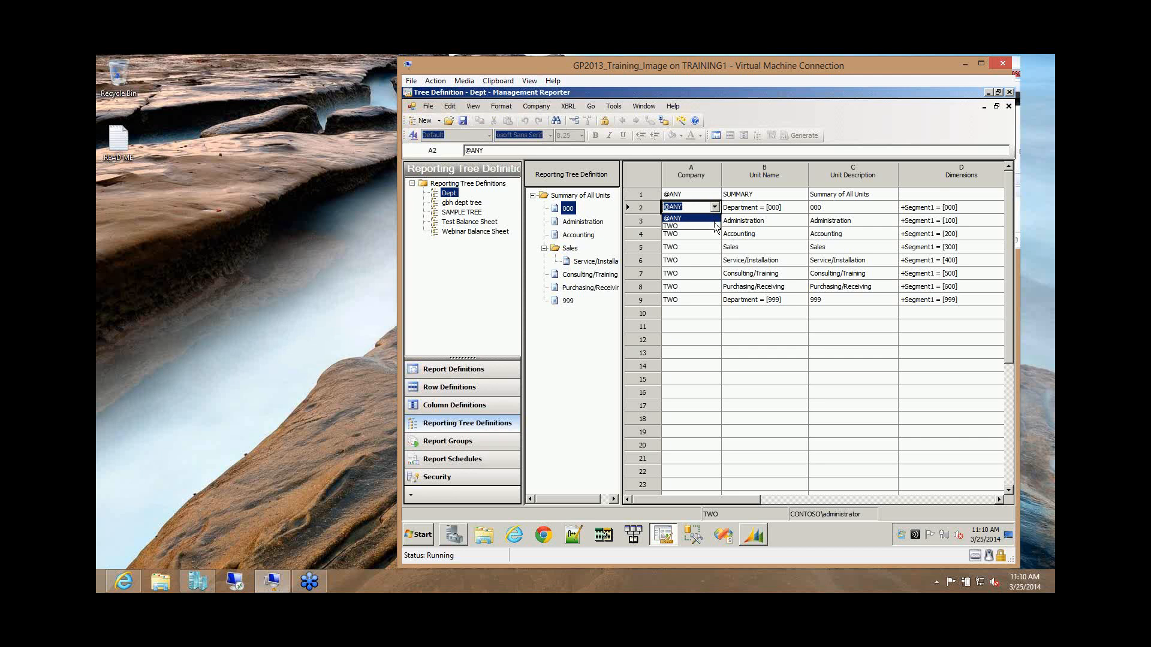
left_click(715, 226)
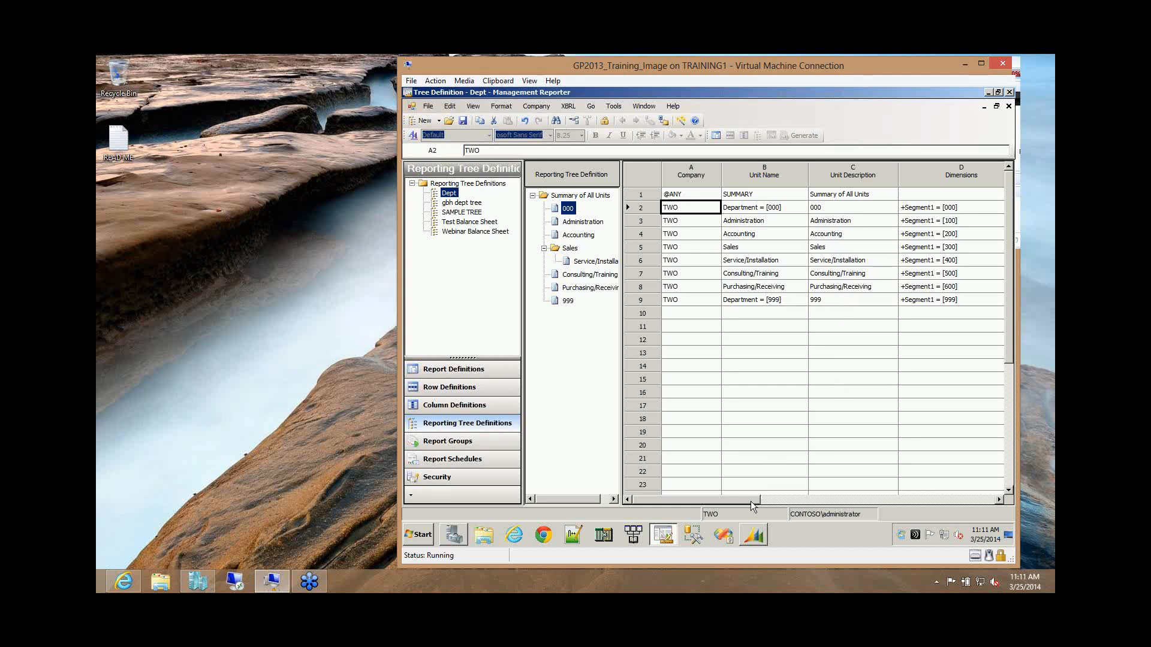
- Insert a new reporting unit above Purchasing/Receiving in the Dept tree and set its company to TWO
left_click_drag(751, 501, 763, 501)
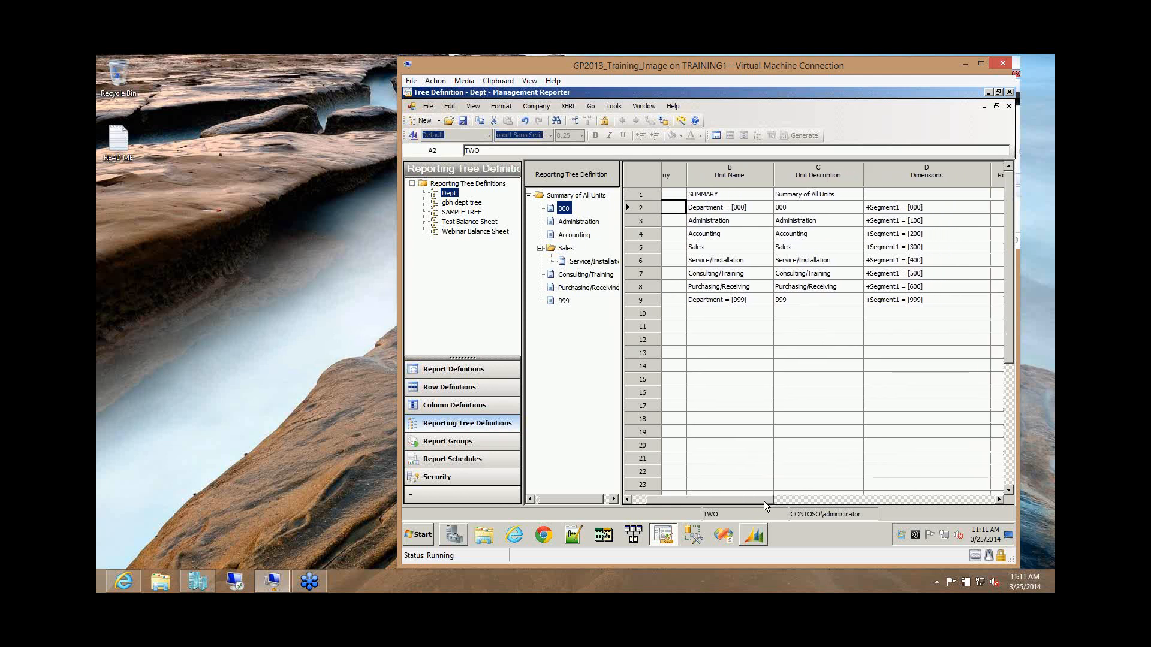
left_click_drag(763, 501, 770, 501)
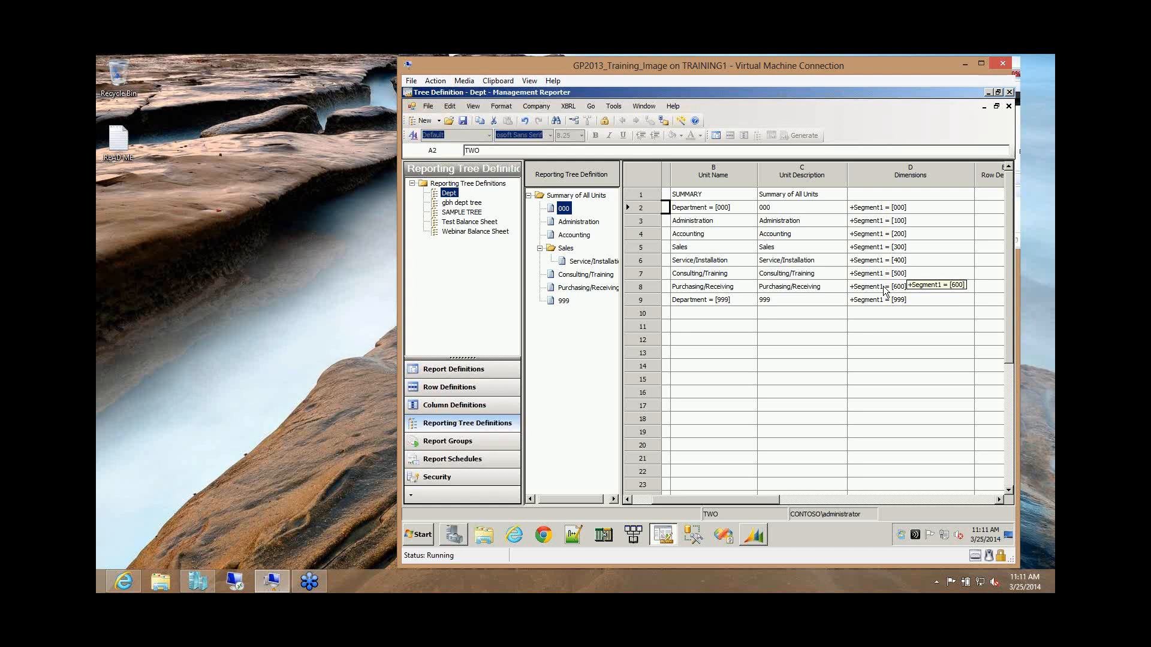
left_click(637, 289)
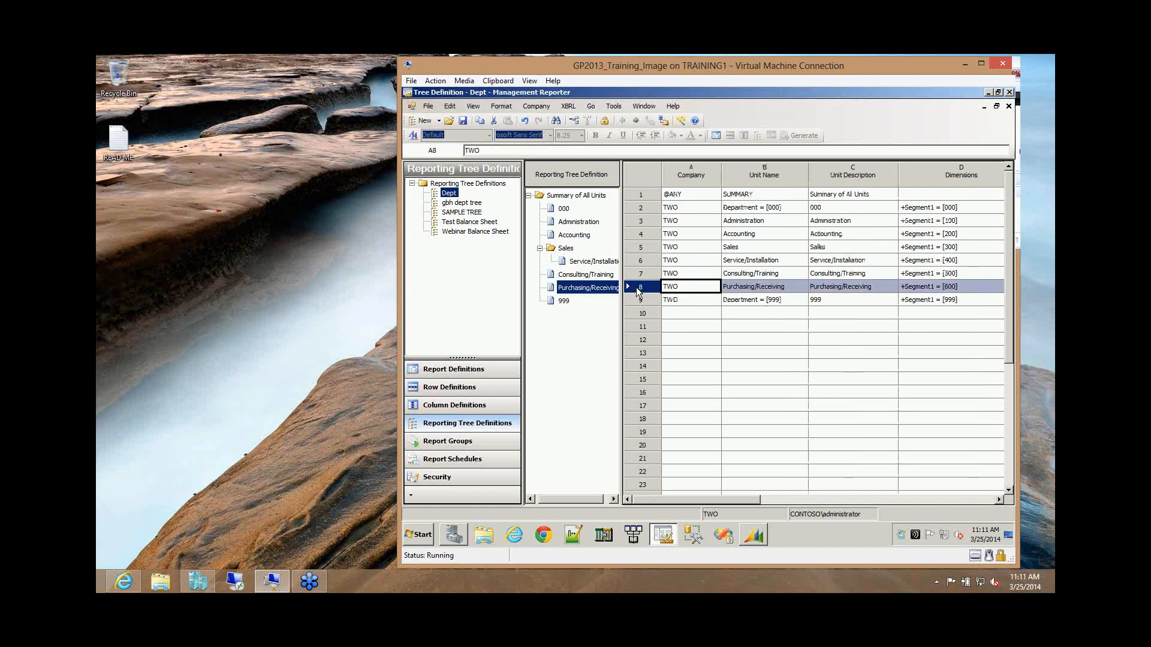
right_click(638, 292)
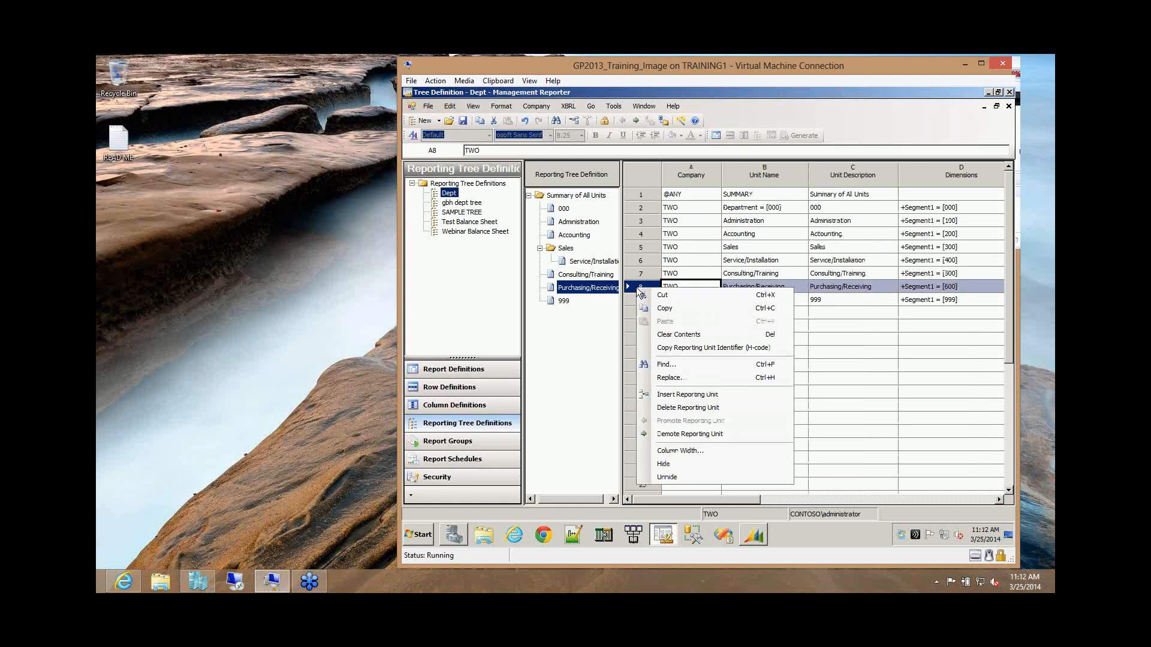
left_click(709, 399)
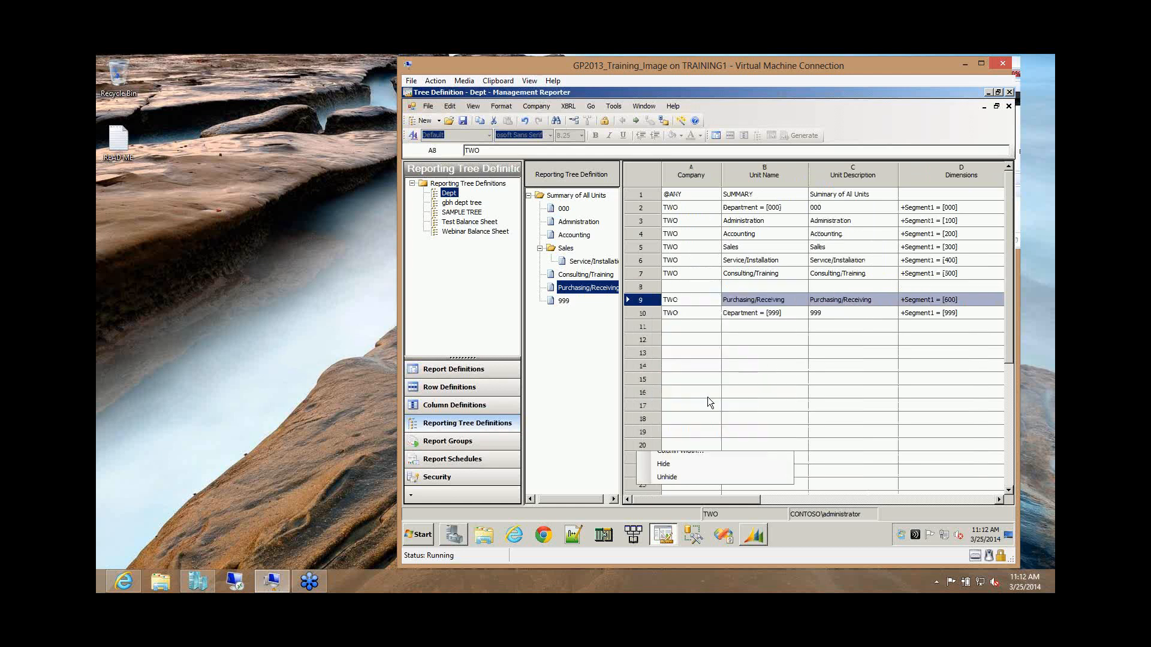
left_click(691, 286)
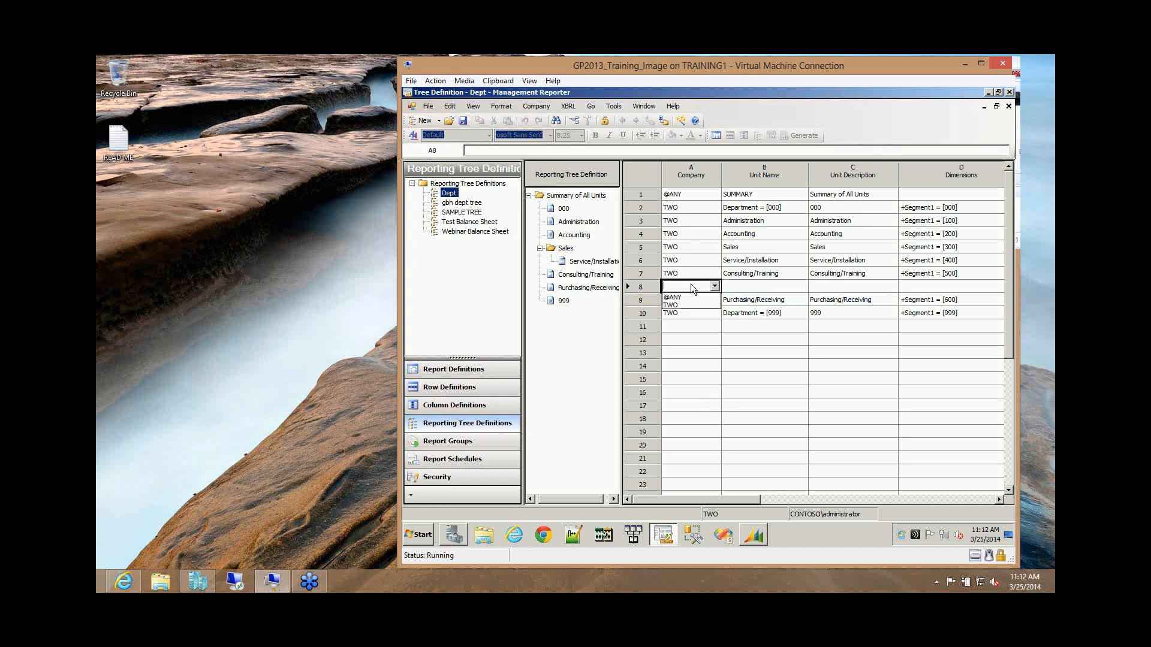
left_click(689, 306)
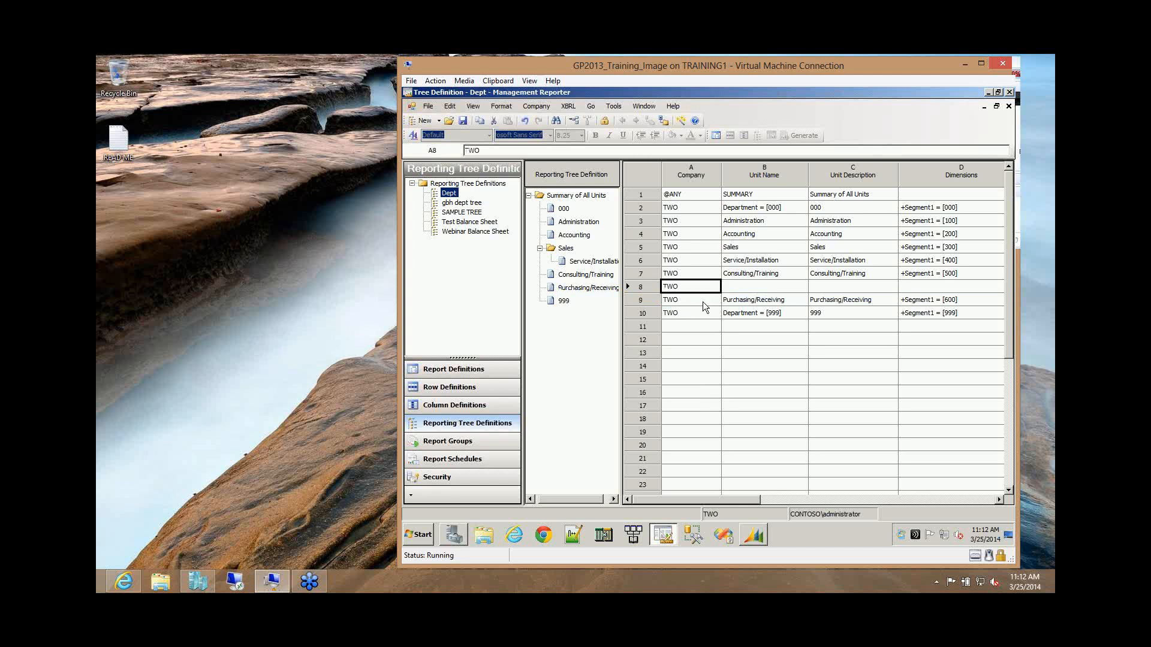
- Enter Canada Consulting as both the unit name and the unit description of the new reporting unit
left_click(745, 286)
type("Can")
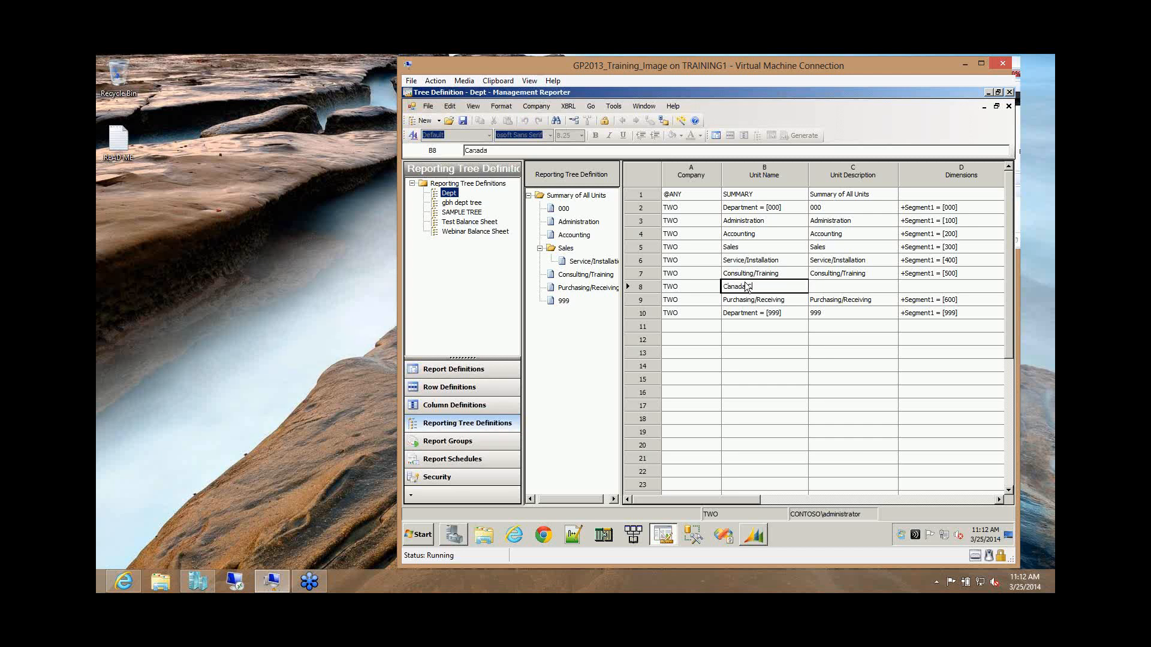
type("ada Consulting")
key("Tab")
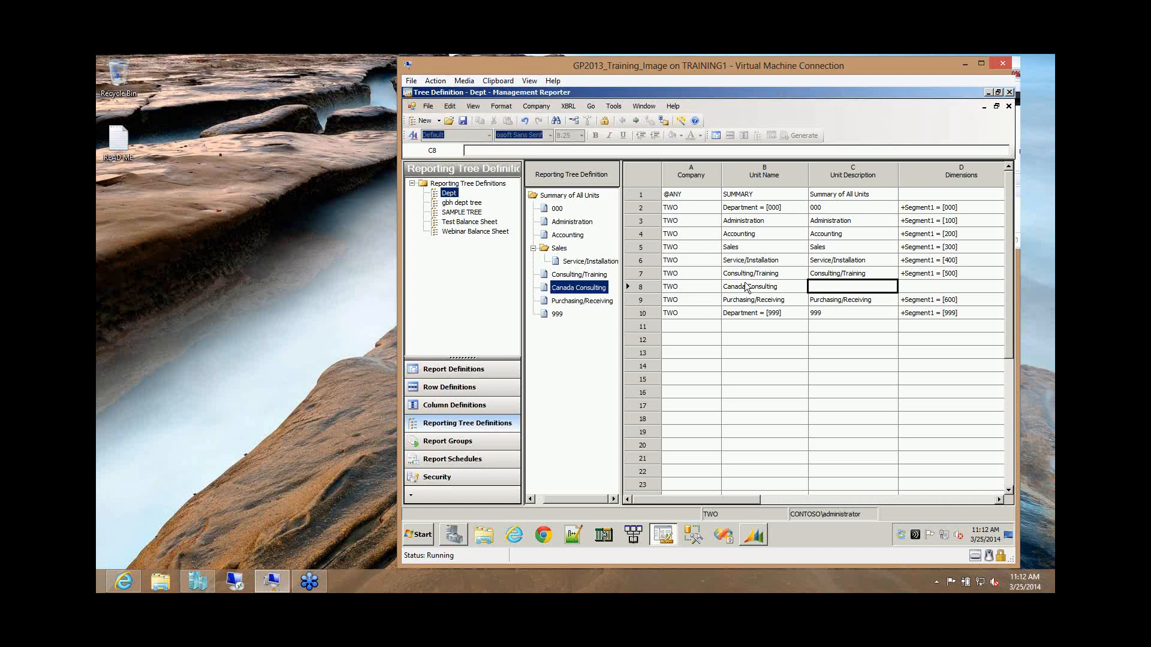
type("Canada Consulting")
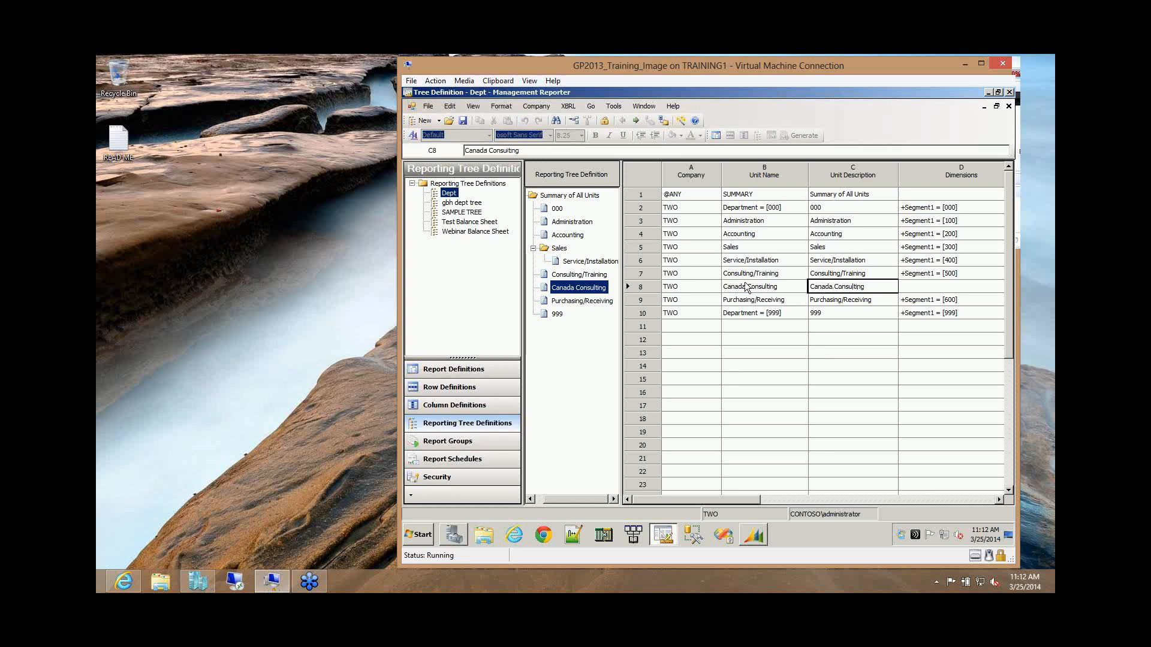
key("Tab")
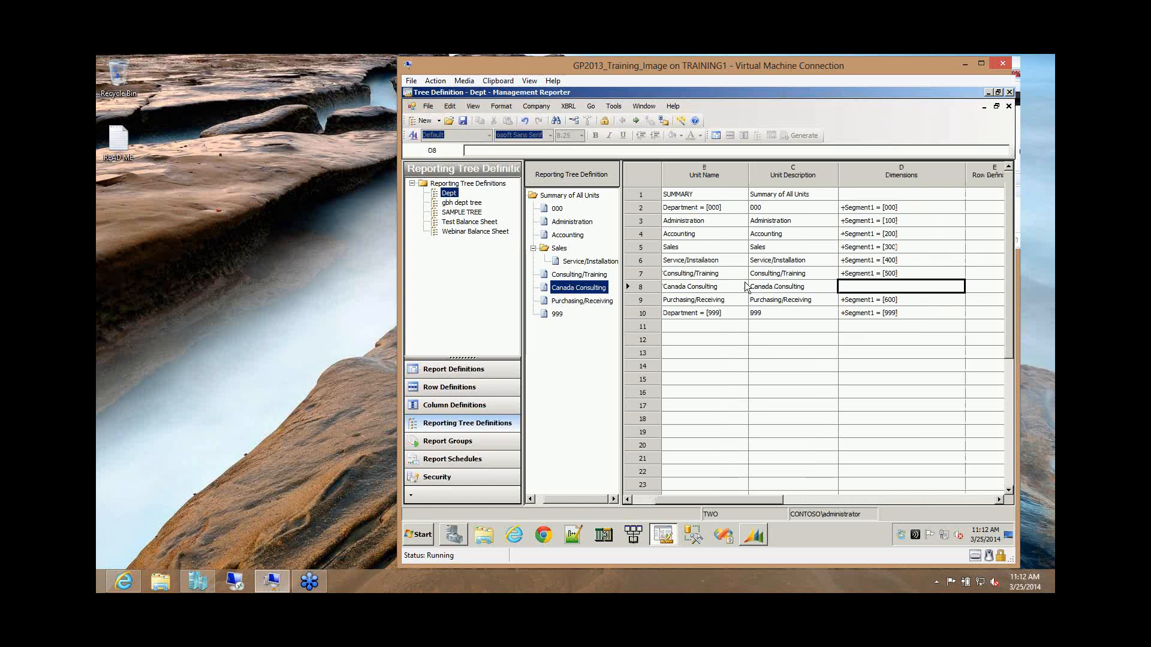
- Set the Canada Consulting unit's dimensions to the individual Segment1 value 500, Consulting/Training
double_click(912, 286)
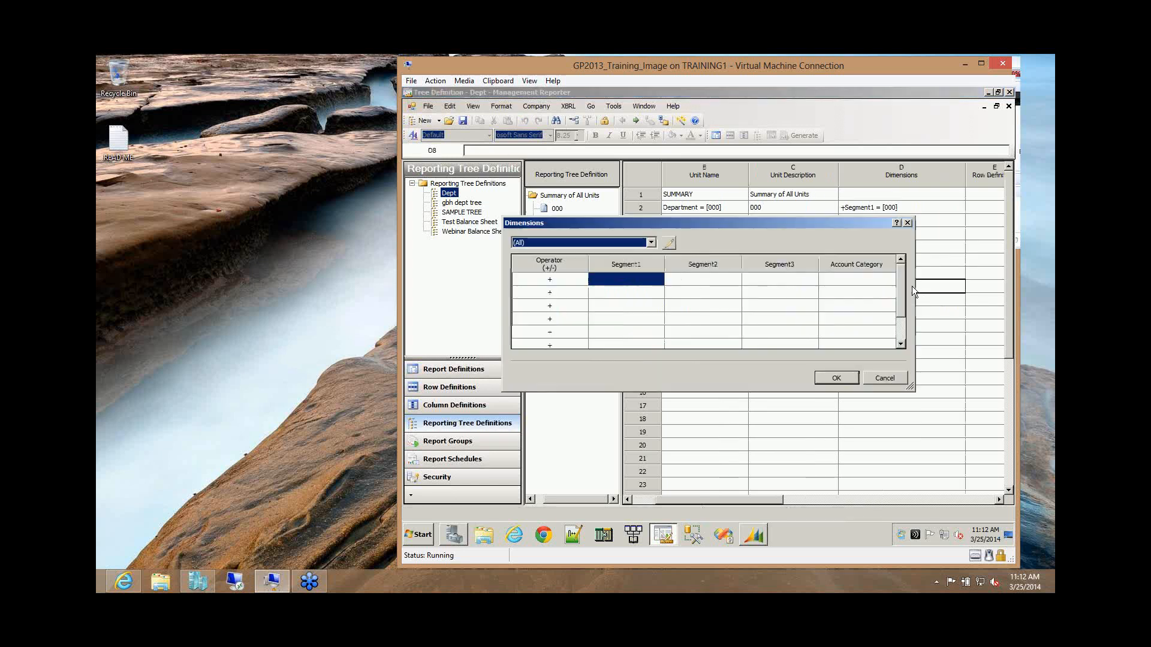
double_click(656, 277)
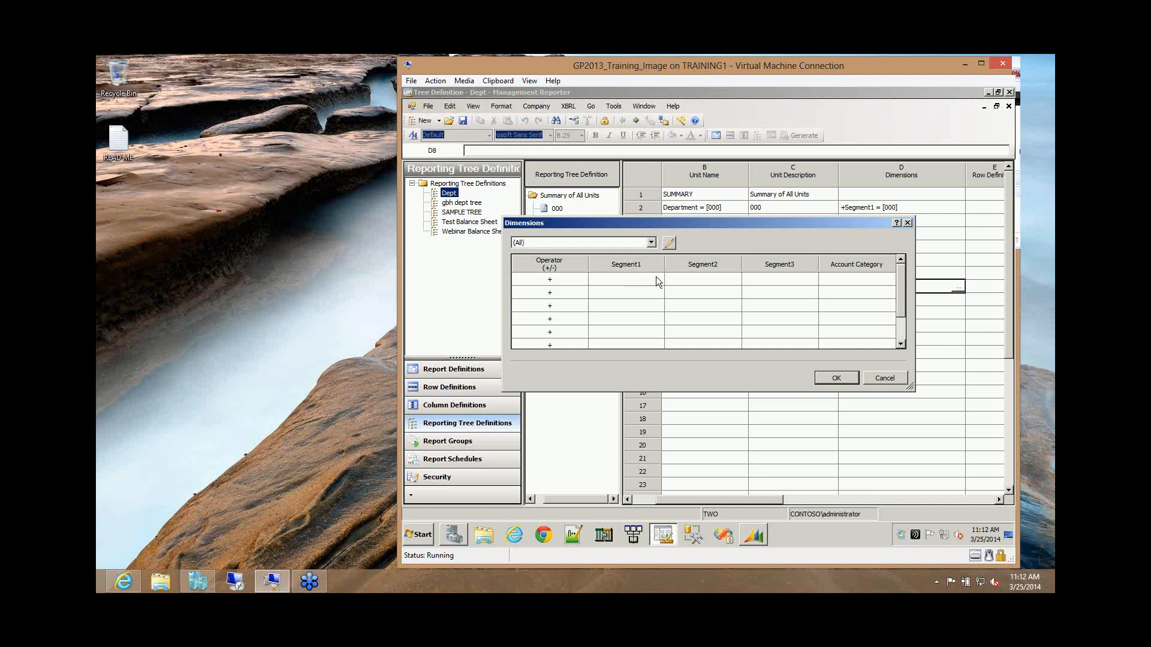
left_click(693, 242)
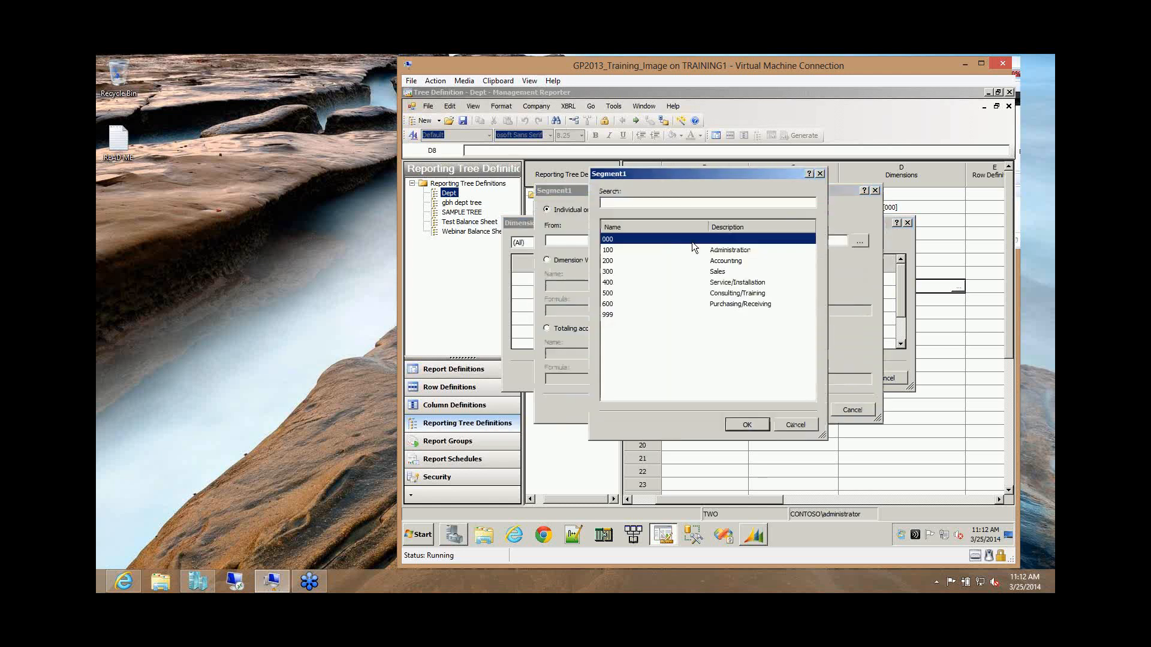
left_click(725, 293)
left_click(746, 425)
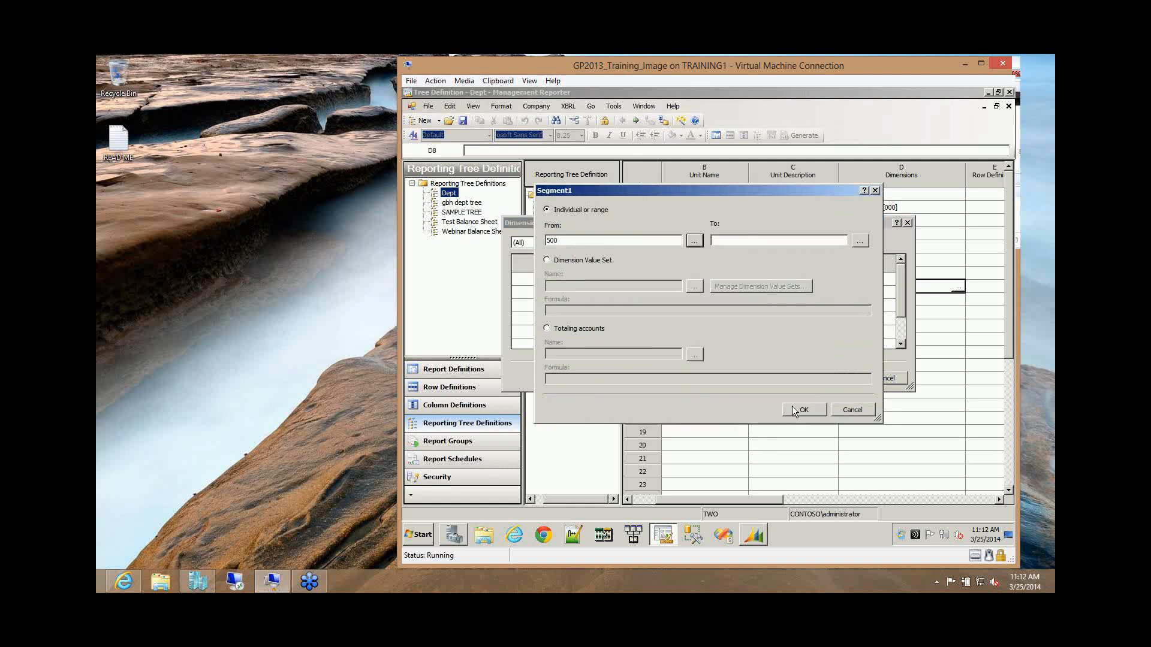
left_click(793, 408)
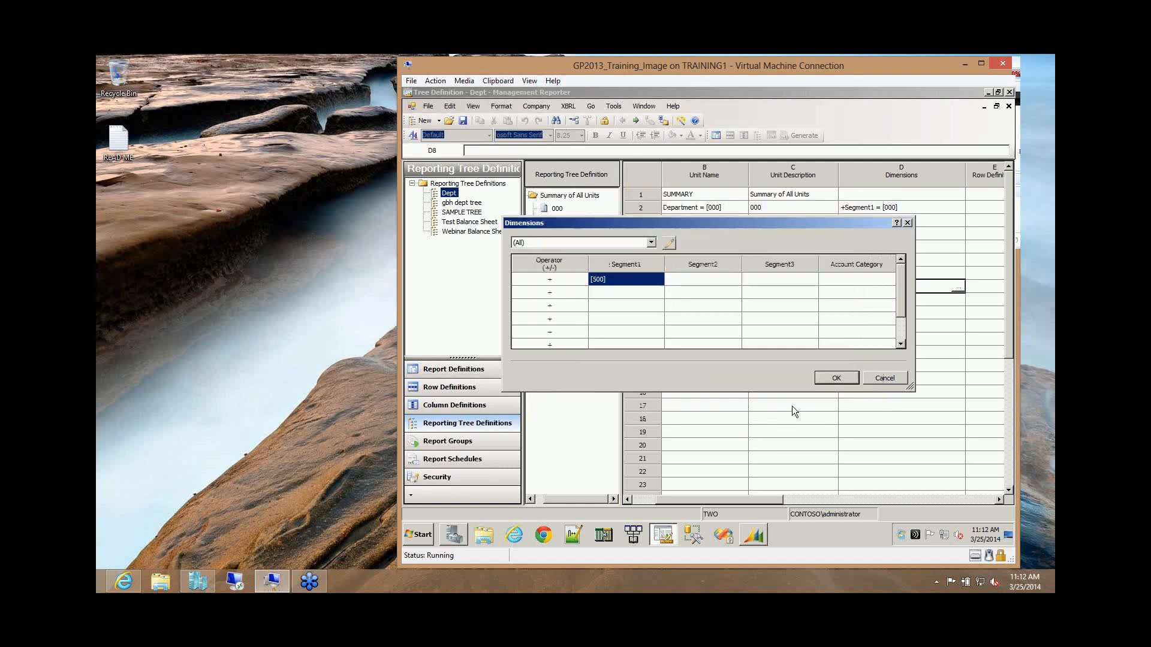
left_click(835, 379)
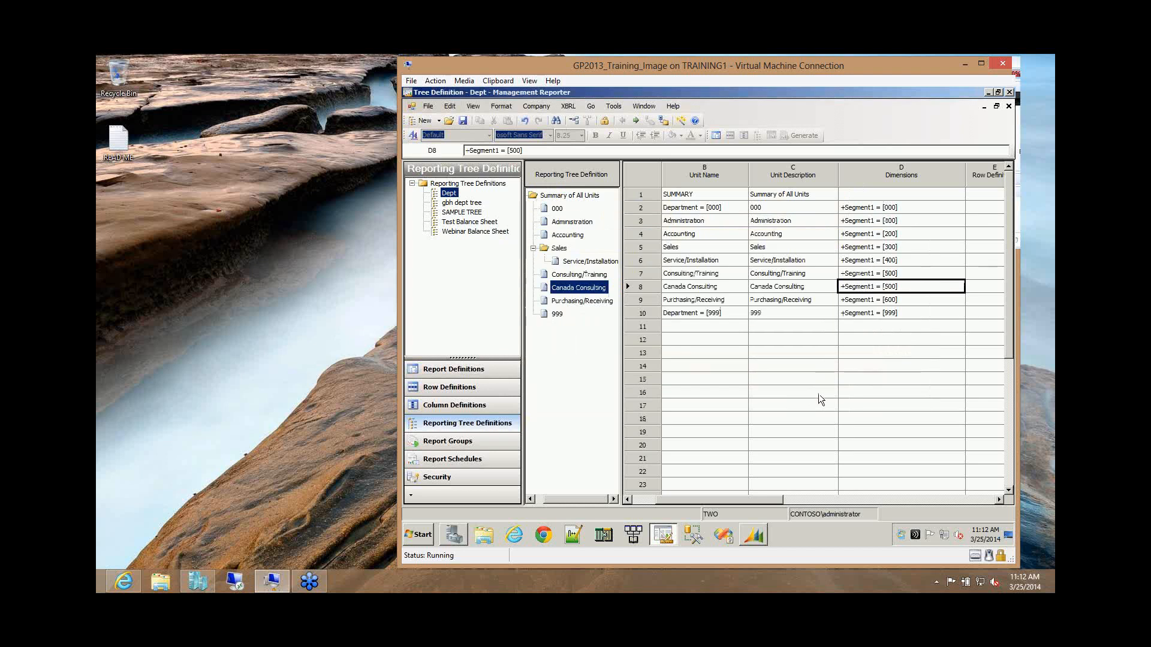
- Demote the Canada Consulting reporting unit beneath Consulting/Training in the Dept tree
left_click_drag(760, 499, 800, 498)
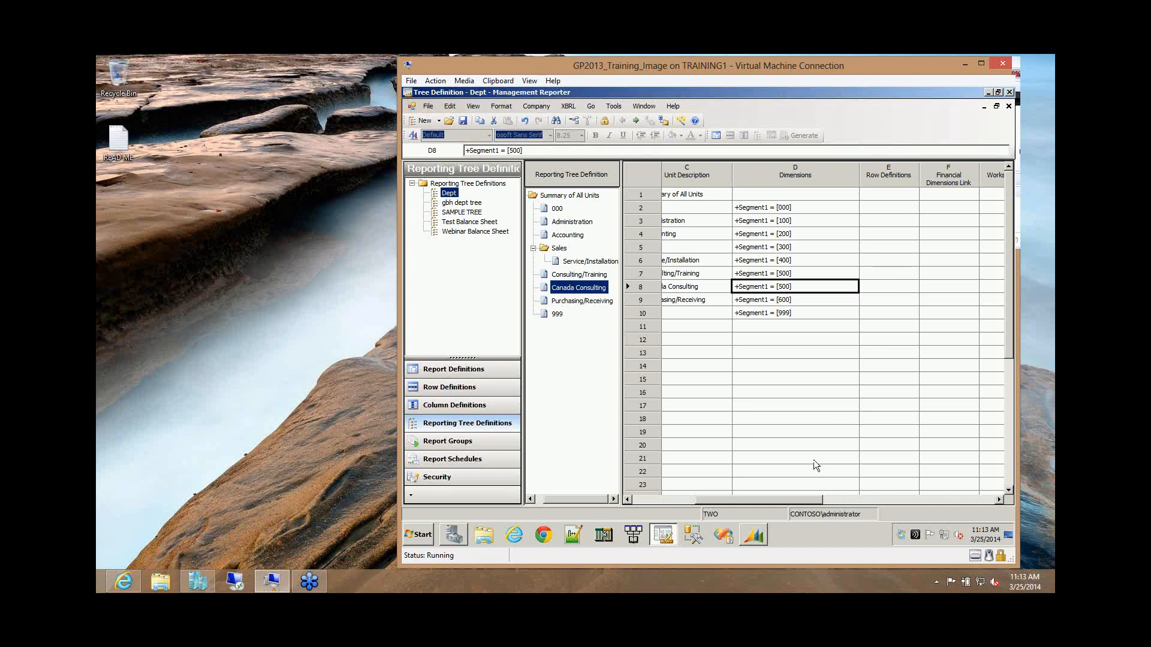
left_click_drag(796, 501, 722, 511)
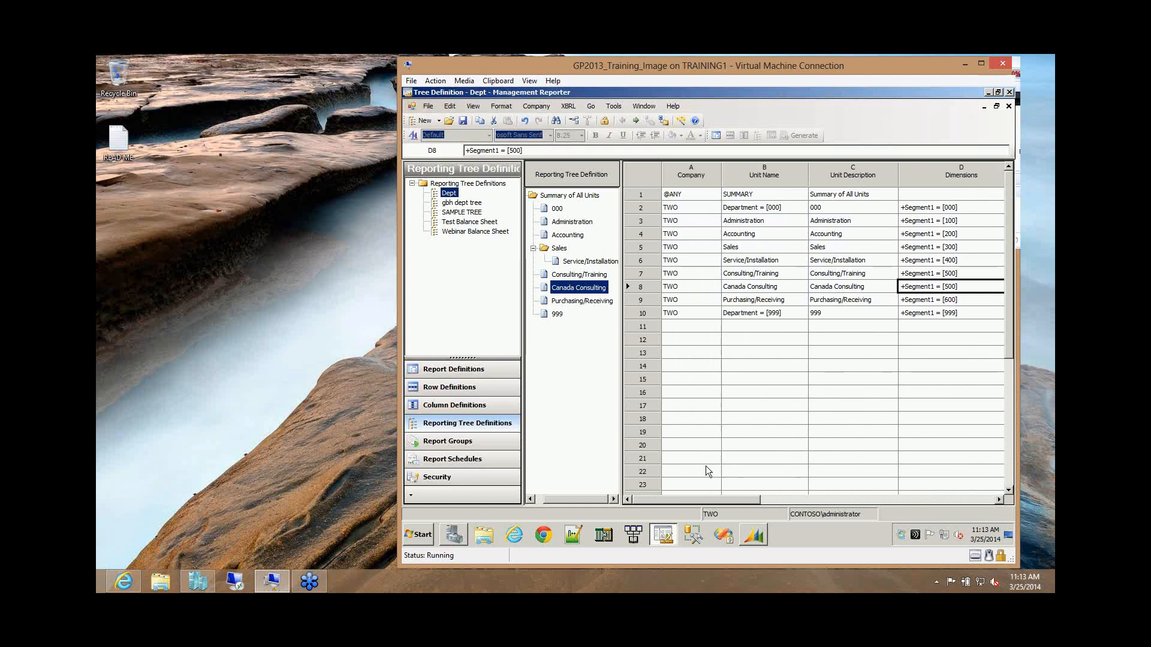
right_click(572, 288)
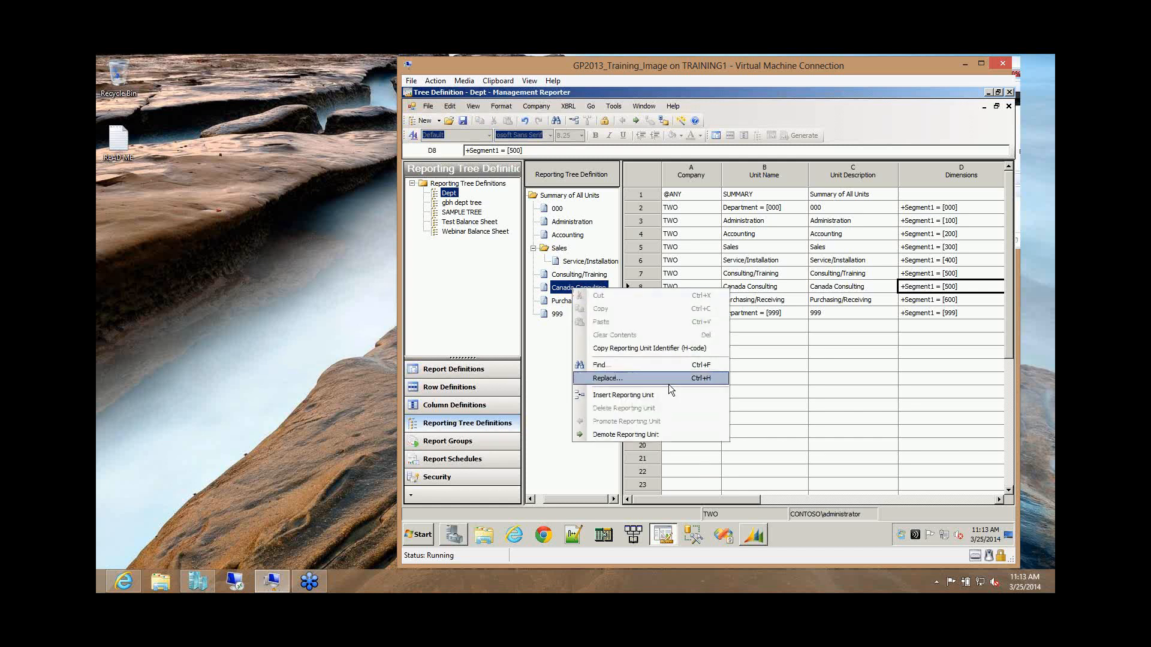
left_click(694, 434)
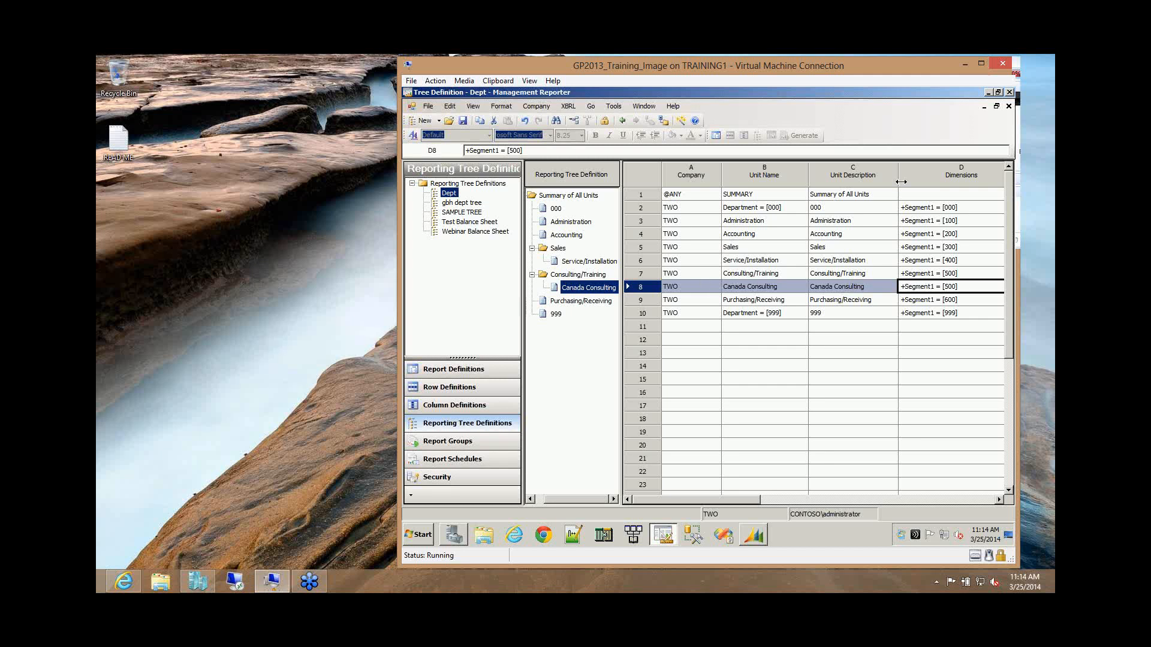
- Close the Dept reporting tree definition and open the TB Detail report's row definition
left_click(1009, 106)
left_click(720, 341)
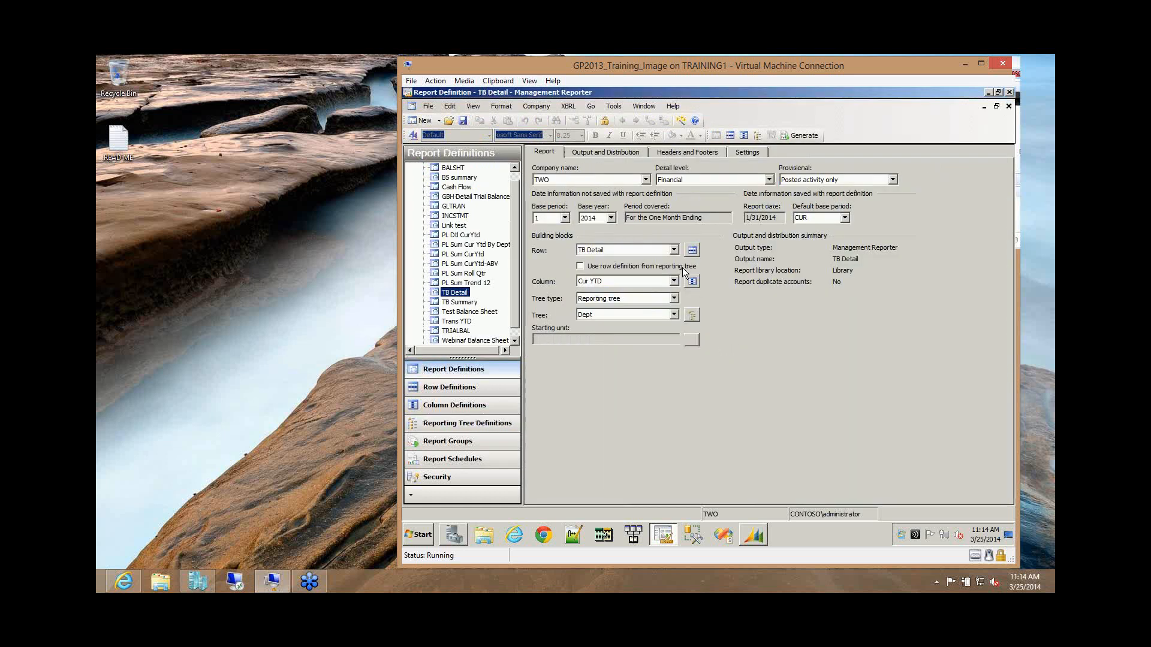
left_click(692, 252)
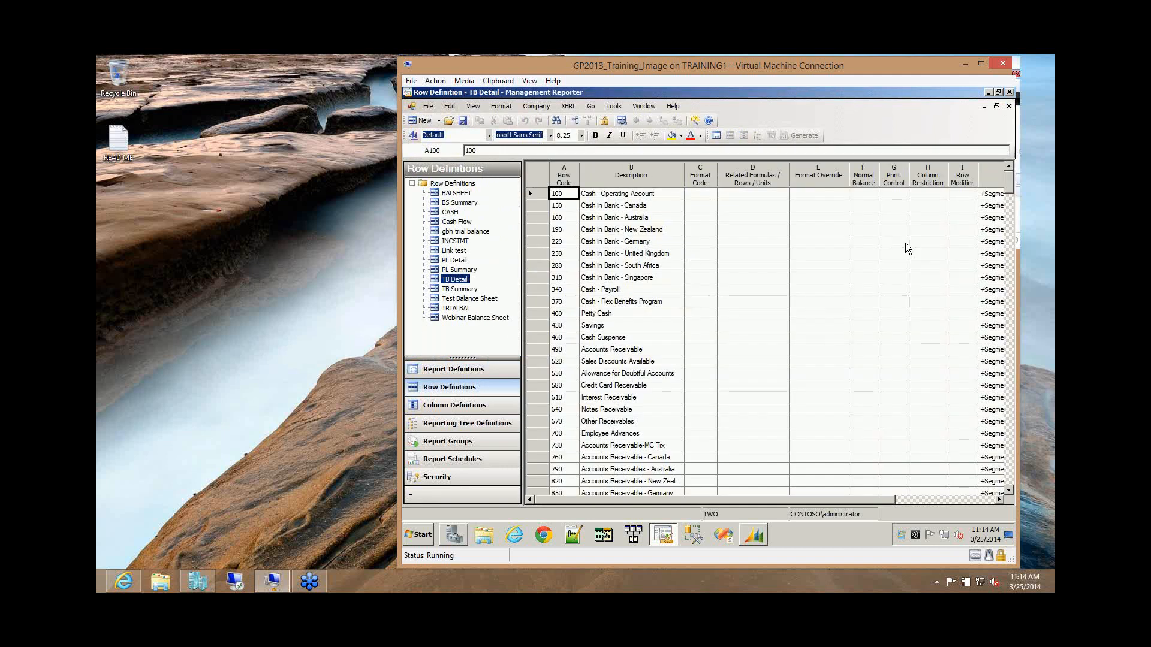
- Insert three blank rows above row 10750 at the end of the TB Detail row definition
left_click_drag(1010, 179, 1000, 476)
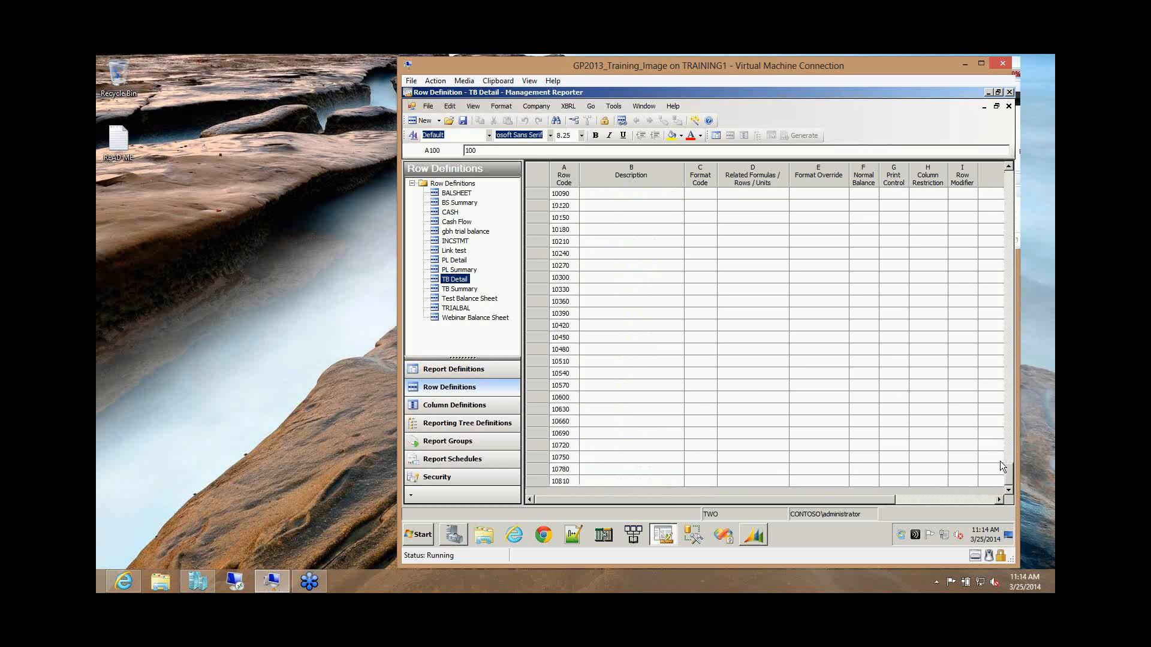
left_click(536, 479)
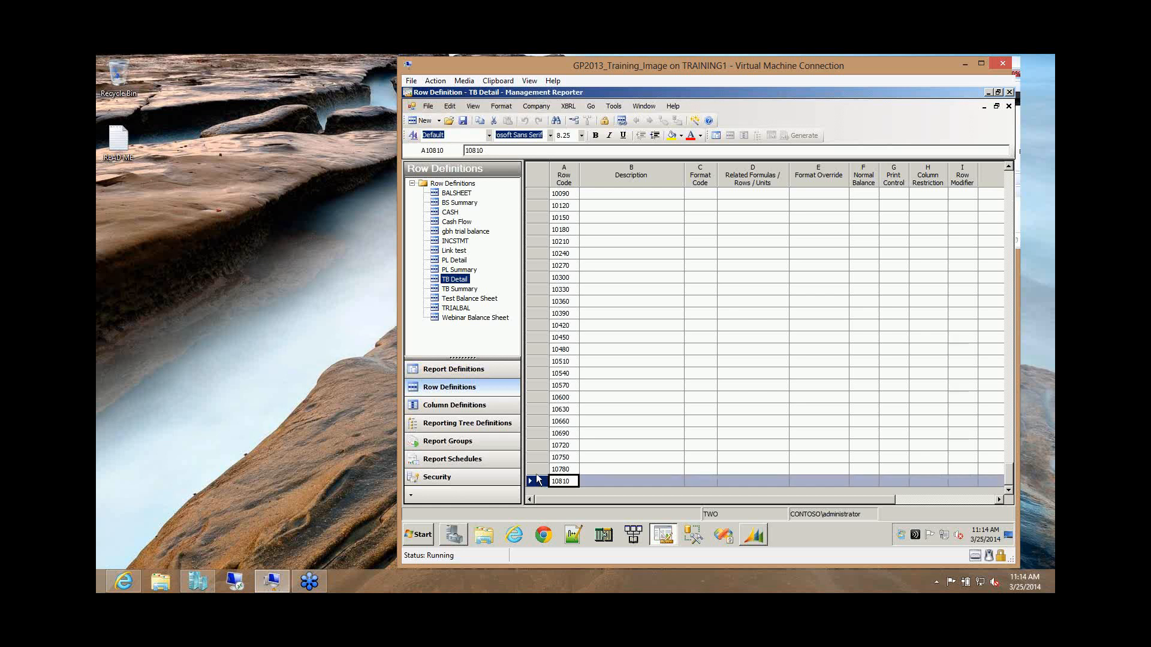
left_click_drag(538, 480, 535, 467)
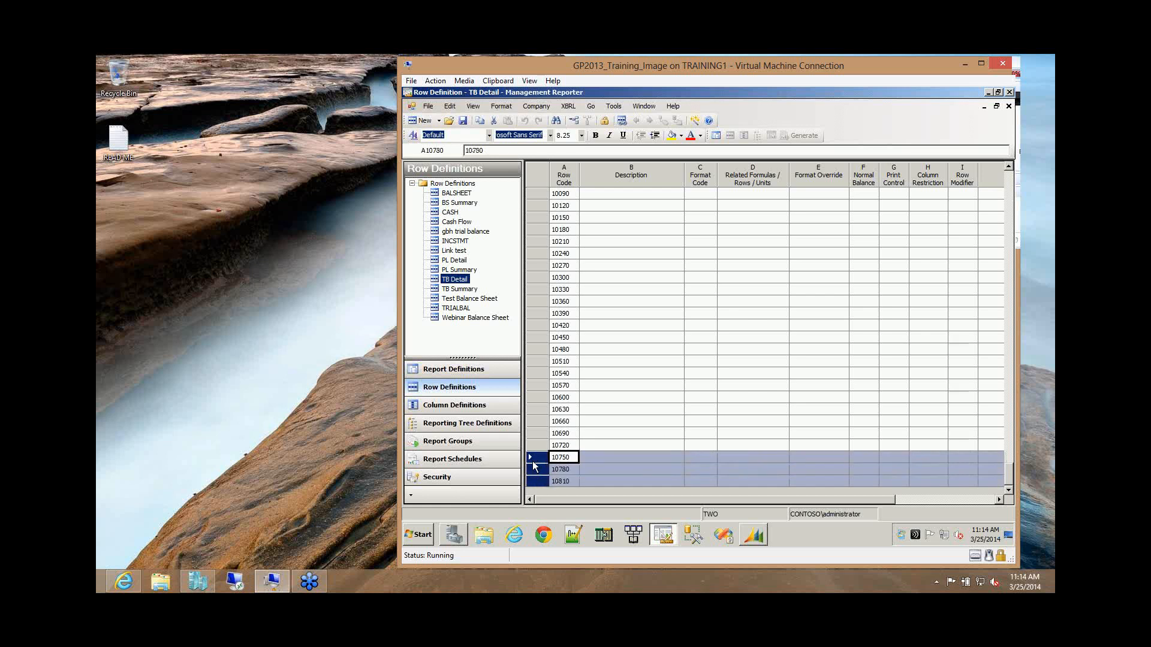
right_click(535, 467)
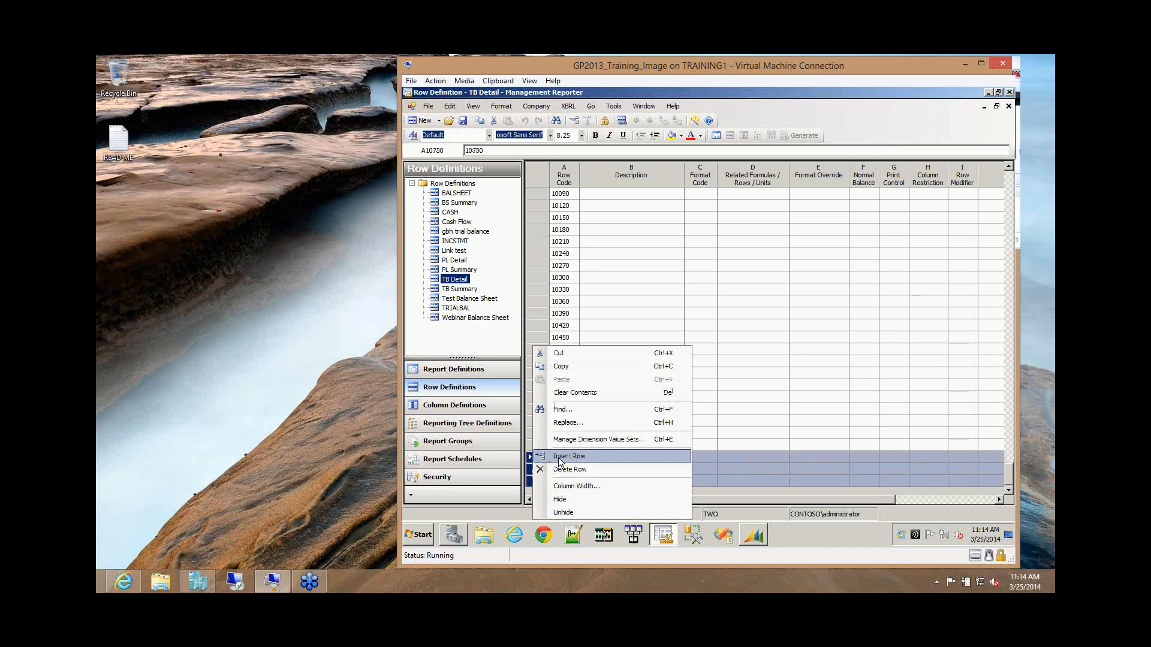
left_click(560, 460)
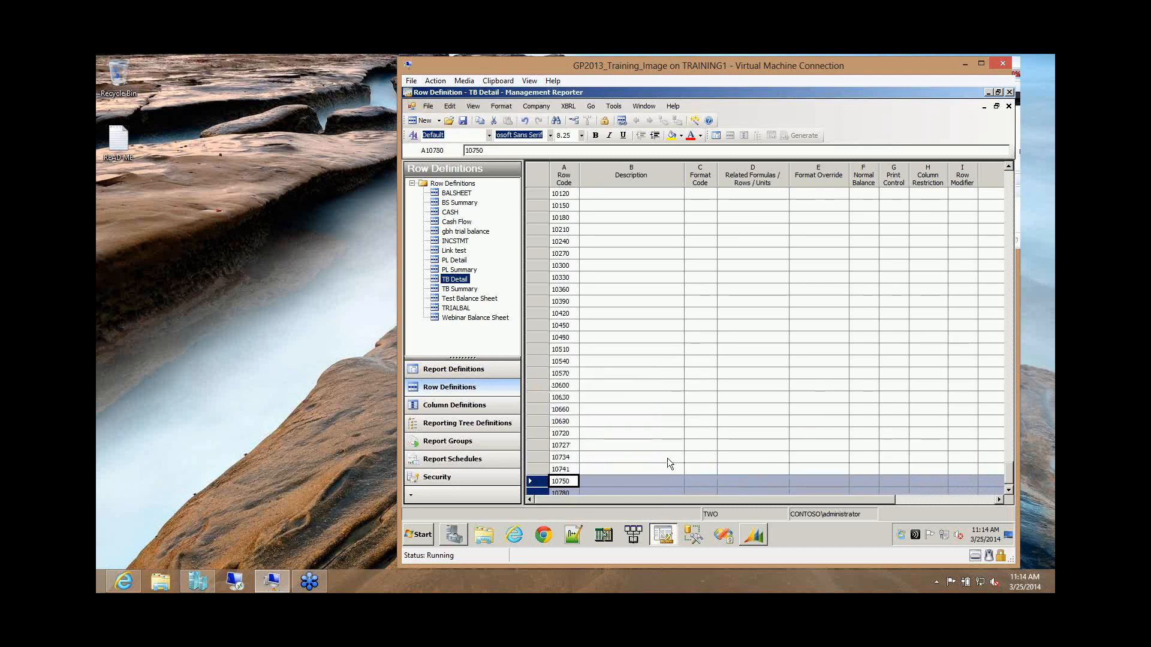
left_click(1010, 488)
left_click(1010, 488)
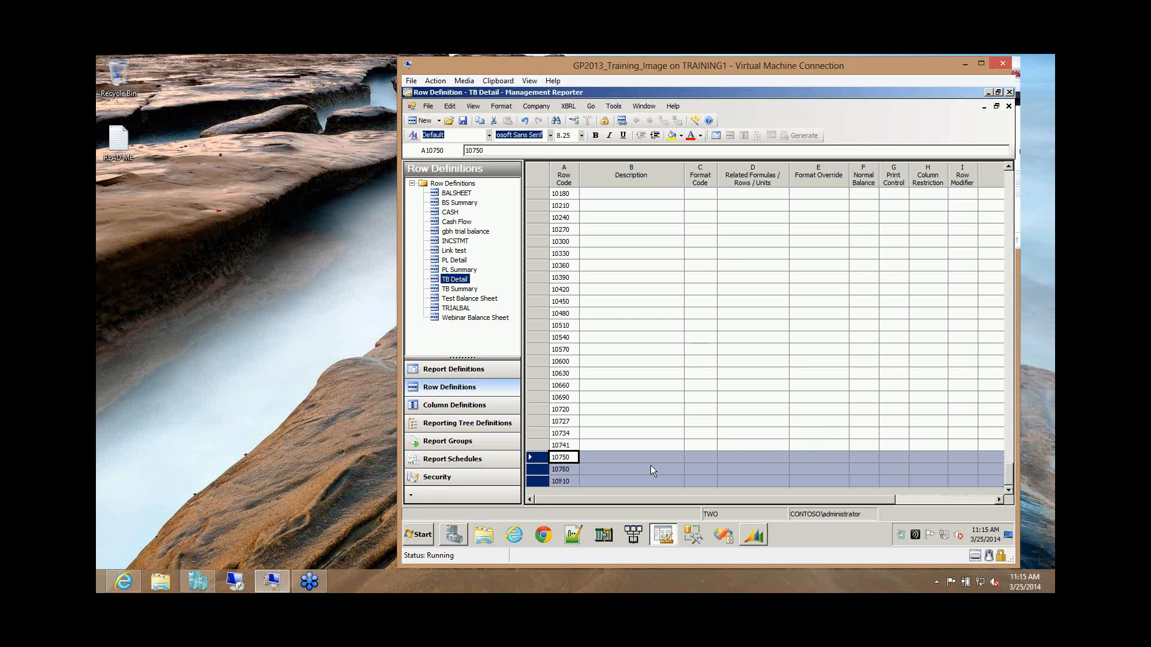
- Fill the descriptions of the last six rows, 10727 through 10810, with the numbers 1 to 6
left_click(638, 420)
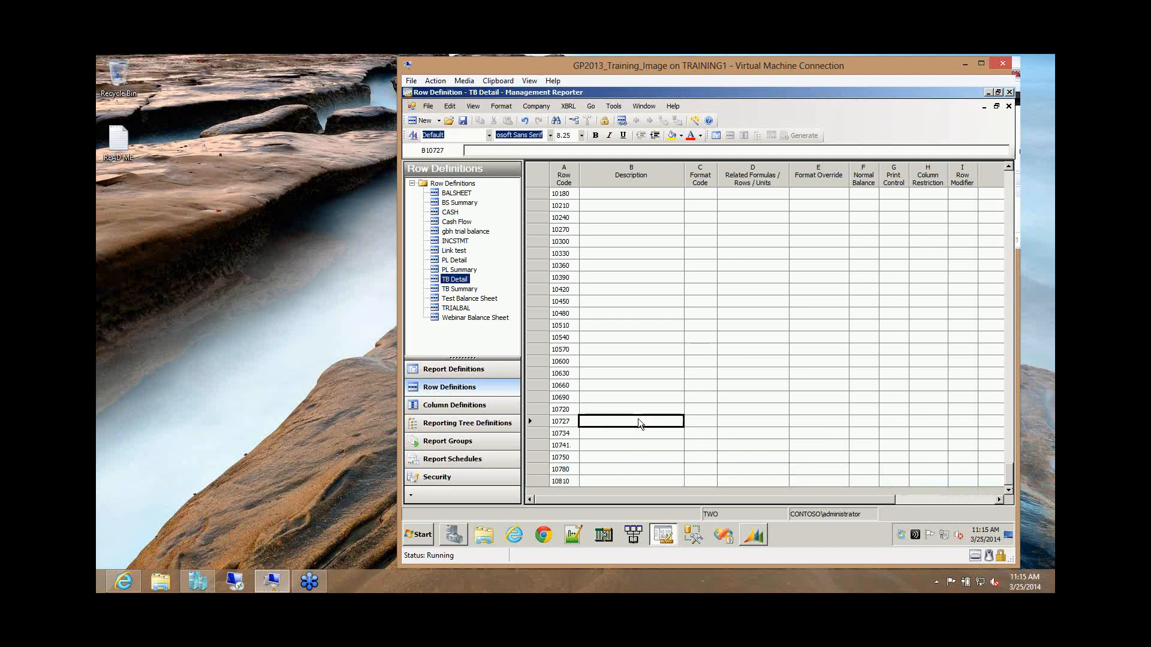
type("1")
key("Return")
type("2")
key("Return")
type("3")
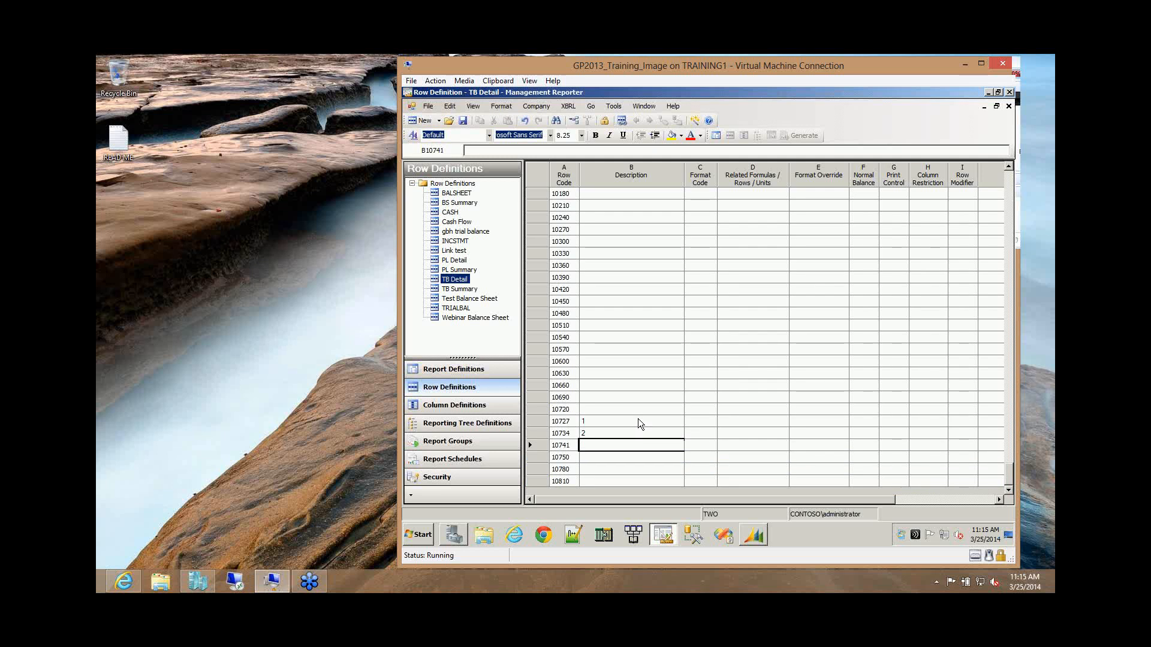
key("Return")
type("4")
key("Return")
type("6")
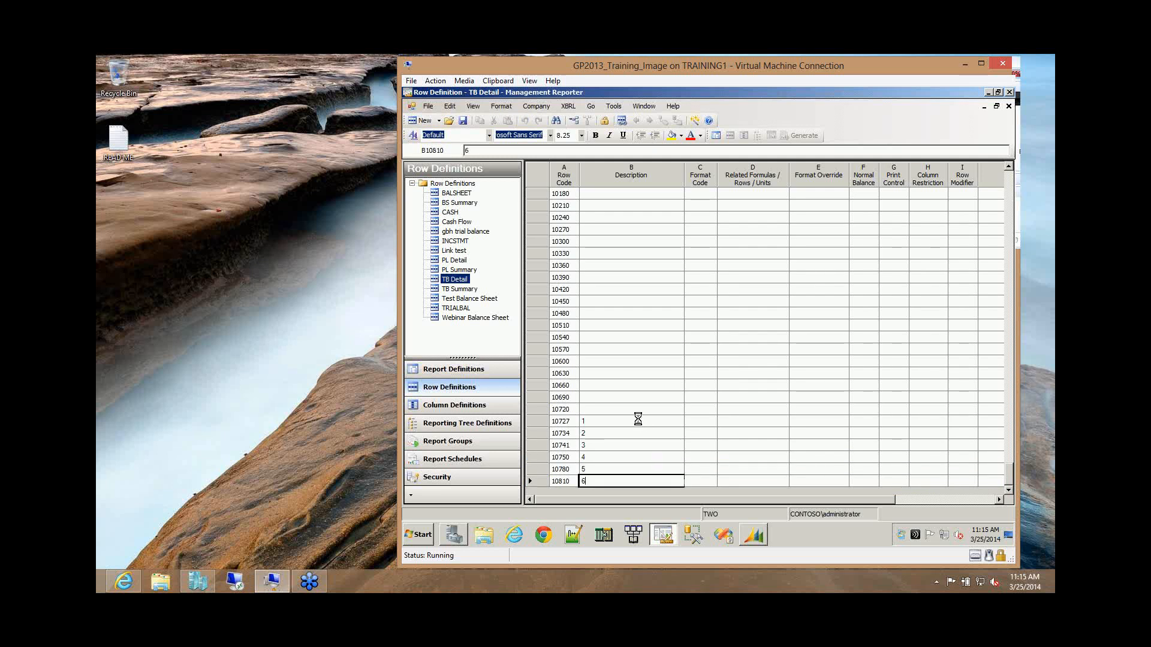
key("Tab")
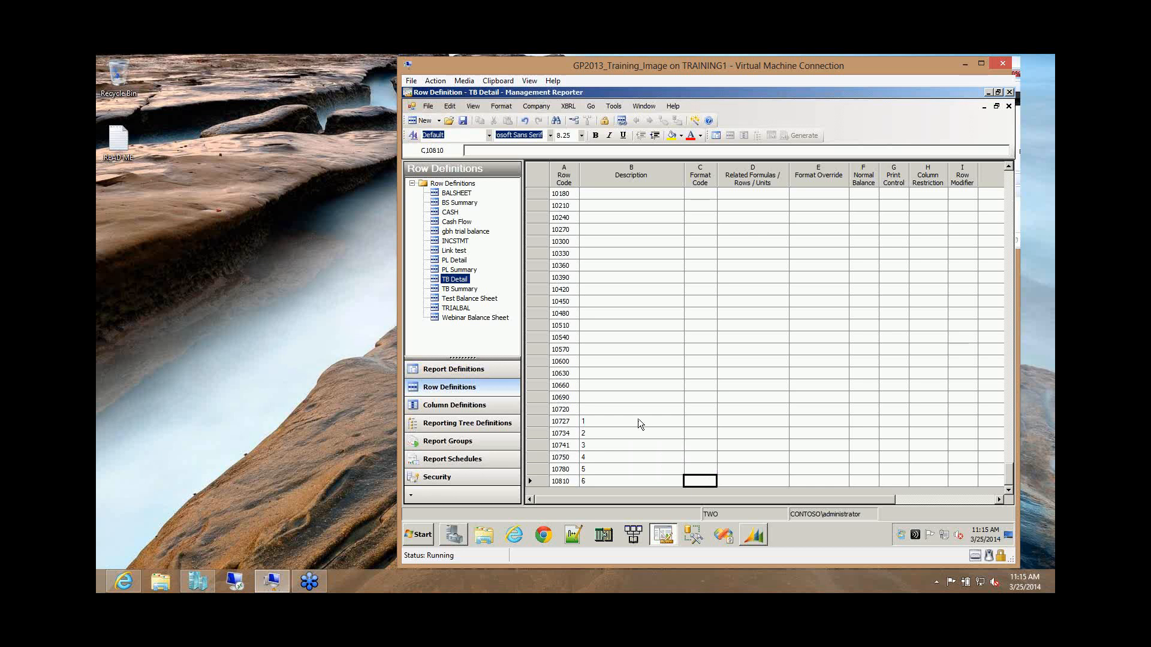
key("shift+Tab")
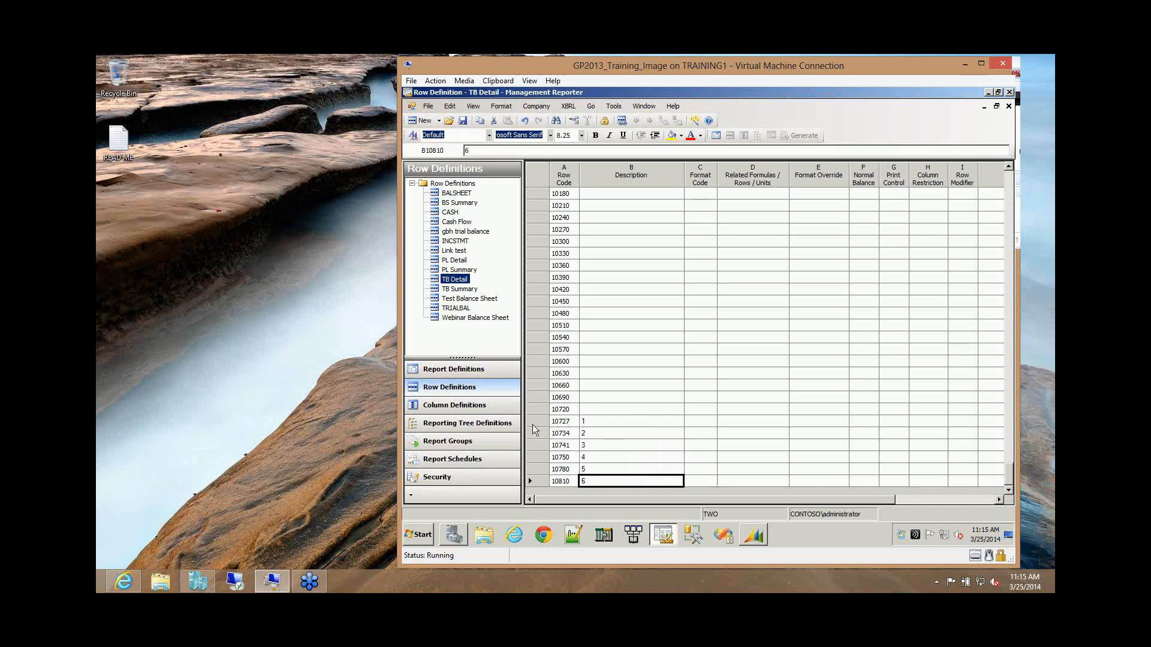
- Insert six blank rows above row 10727 by using the six numbered rows as the selection
left_click(535, 421)
left_click(533, 445, "shift")
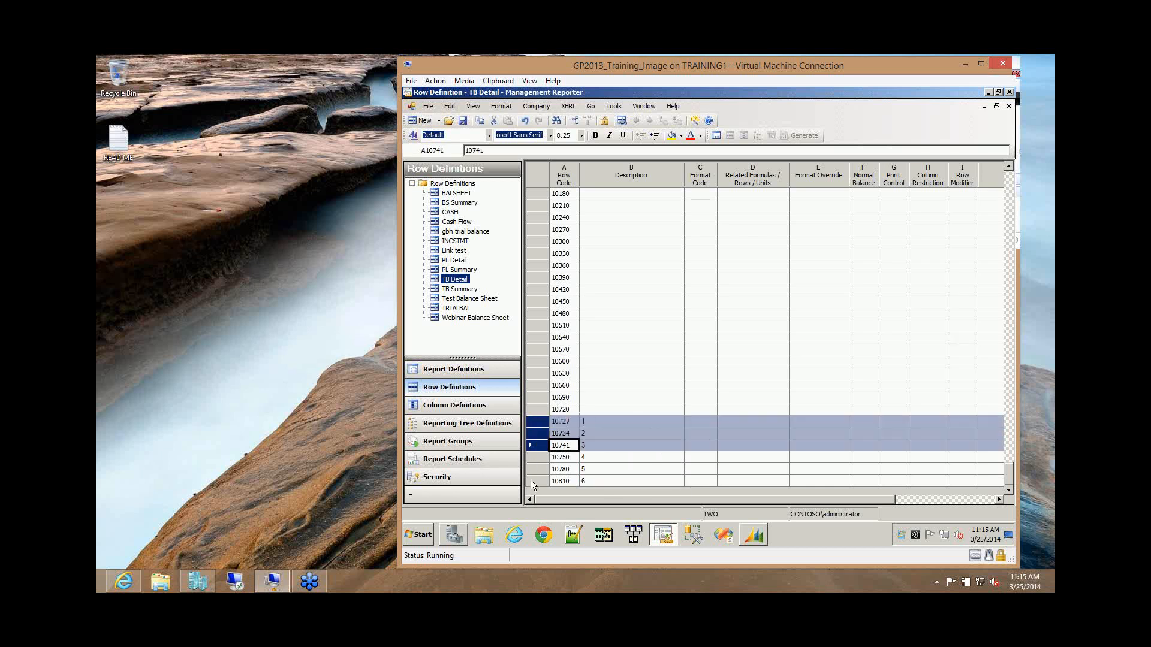
left_click(531, 480, "shift")
right_click(530, 480)
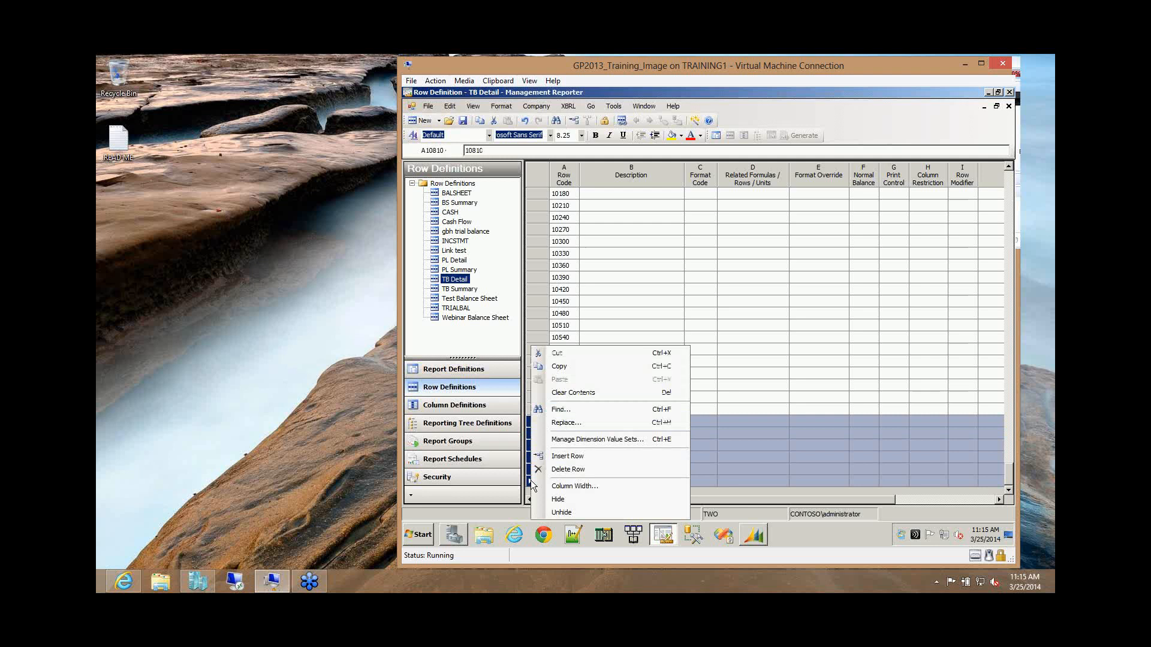
left_click(566, 469)
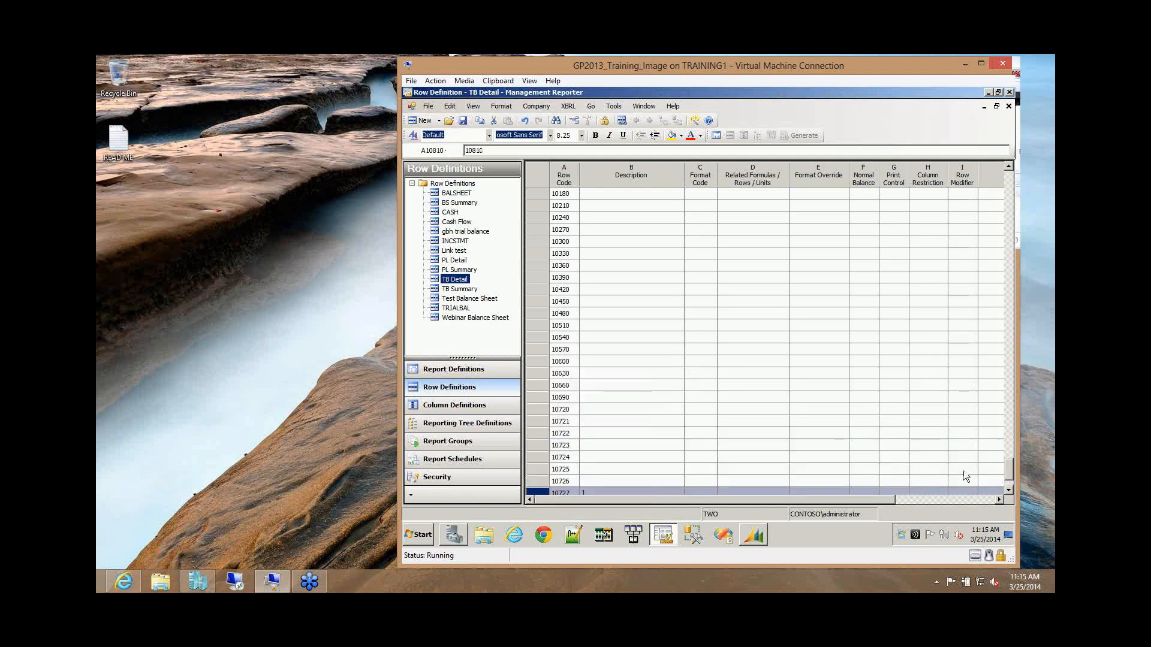
scroll(1011, 491, "down", 2)
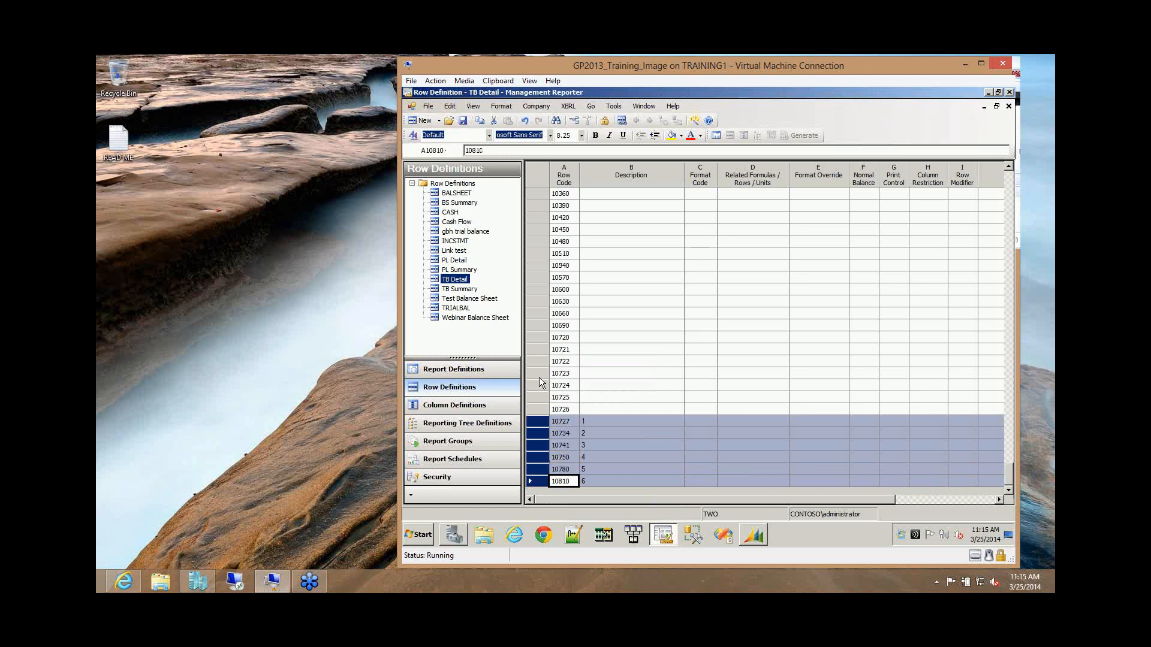
- Insert ten blank rows above row 10723, matching a selection of rows 10723 through 10810
left_click_drag(538, 377, 531, 481)
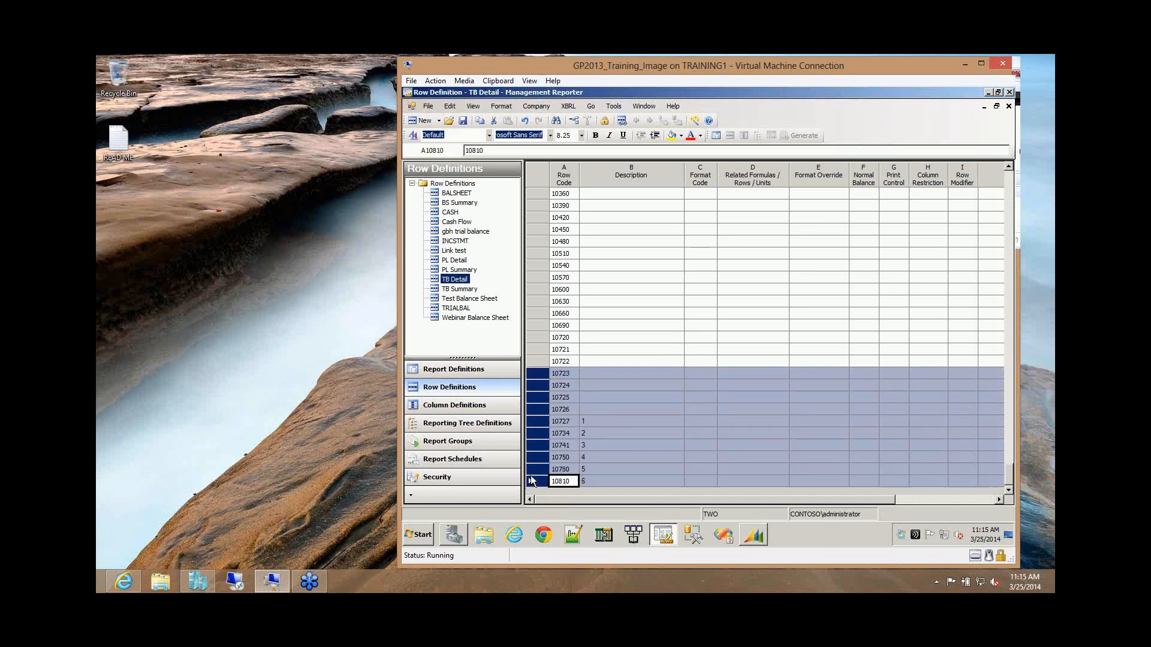
right_click(637, 396)
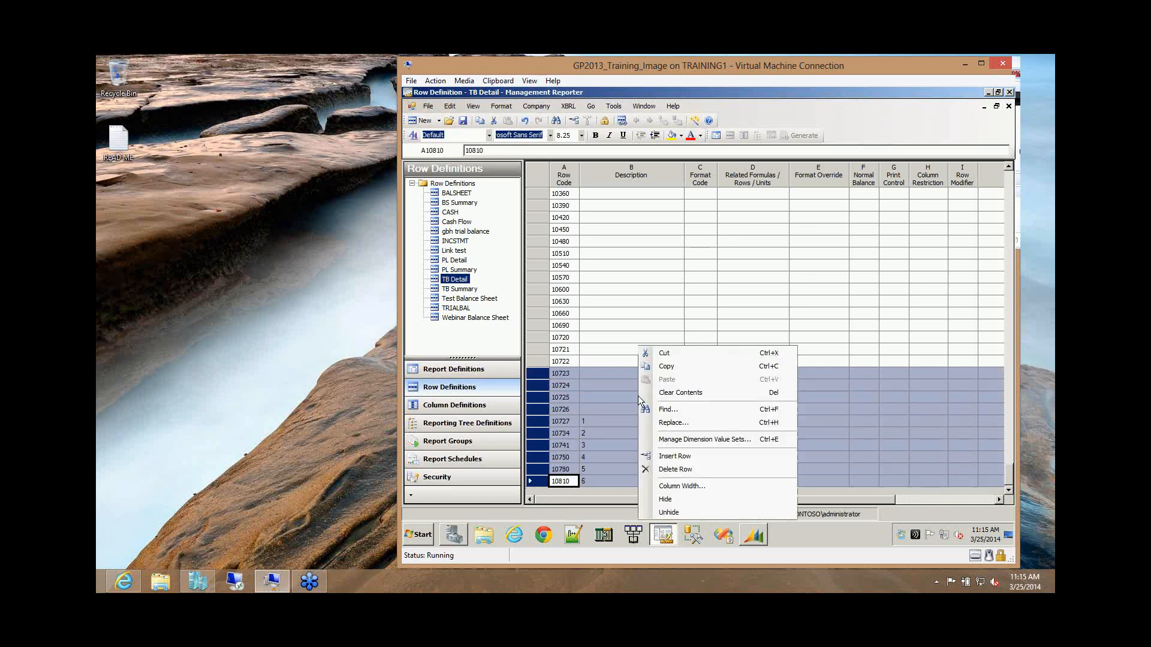
left_click(681, 454)
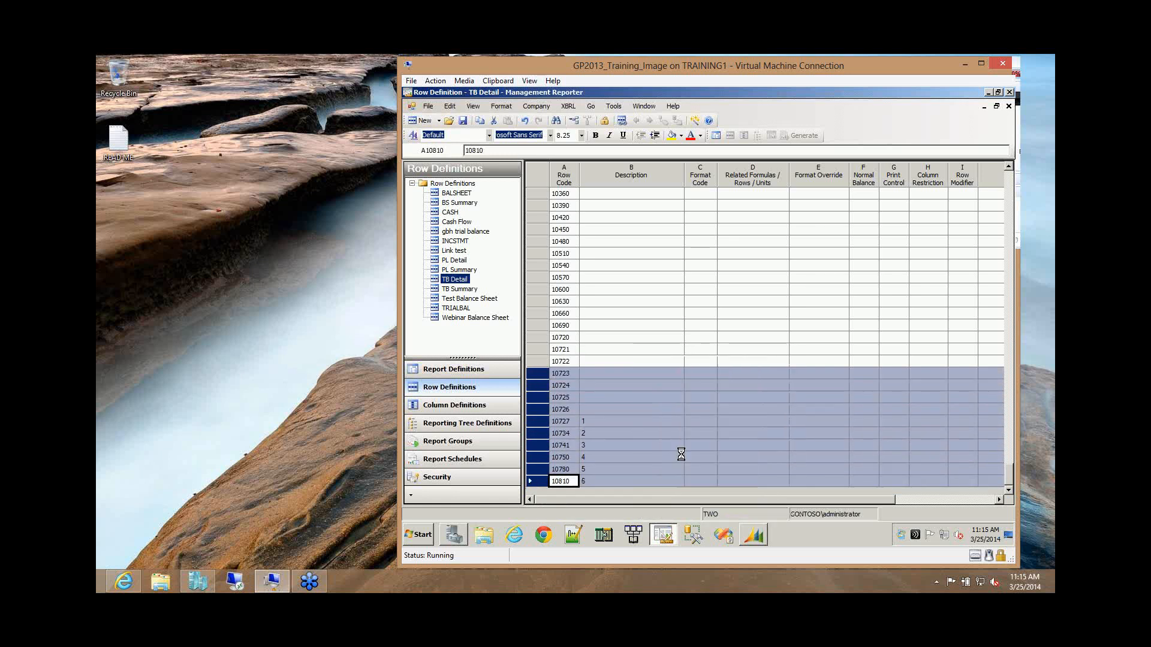
left_click(627, 362)
left_click(570, 374)
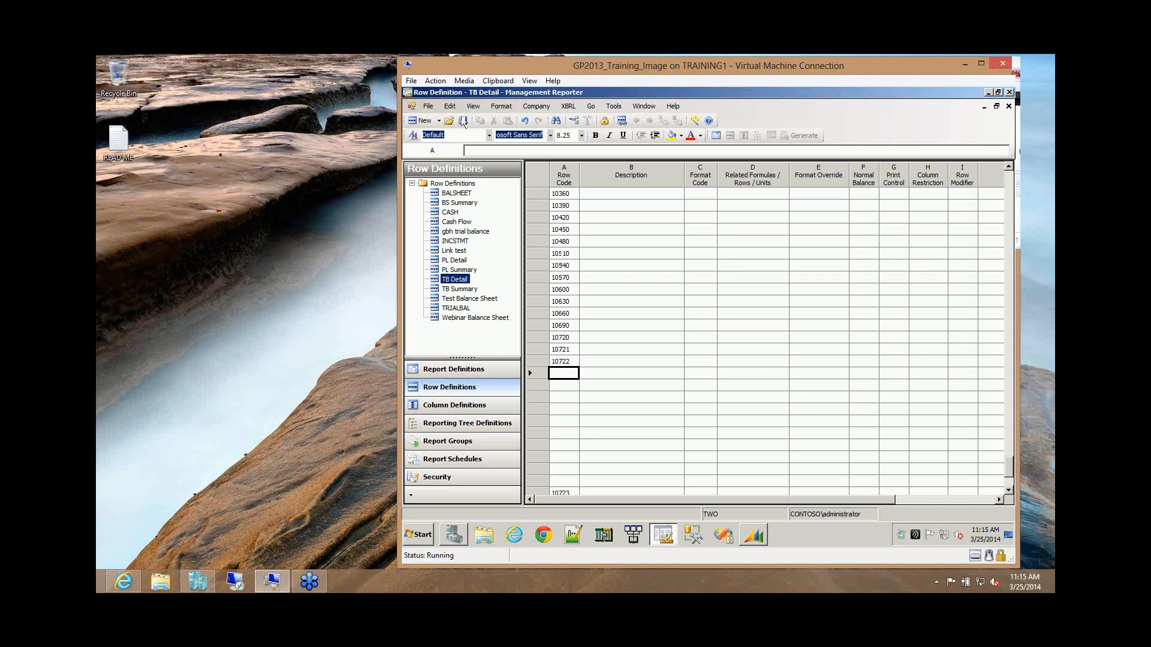
- Renumber the TB Detail rows starting at row code 100 in increments of 30
left_click(450, 106)
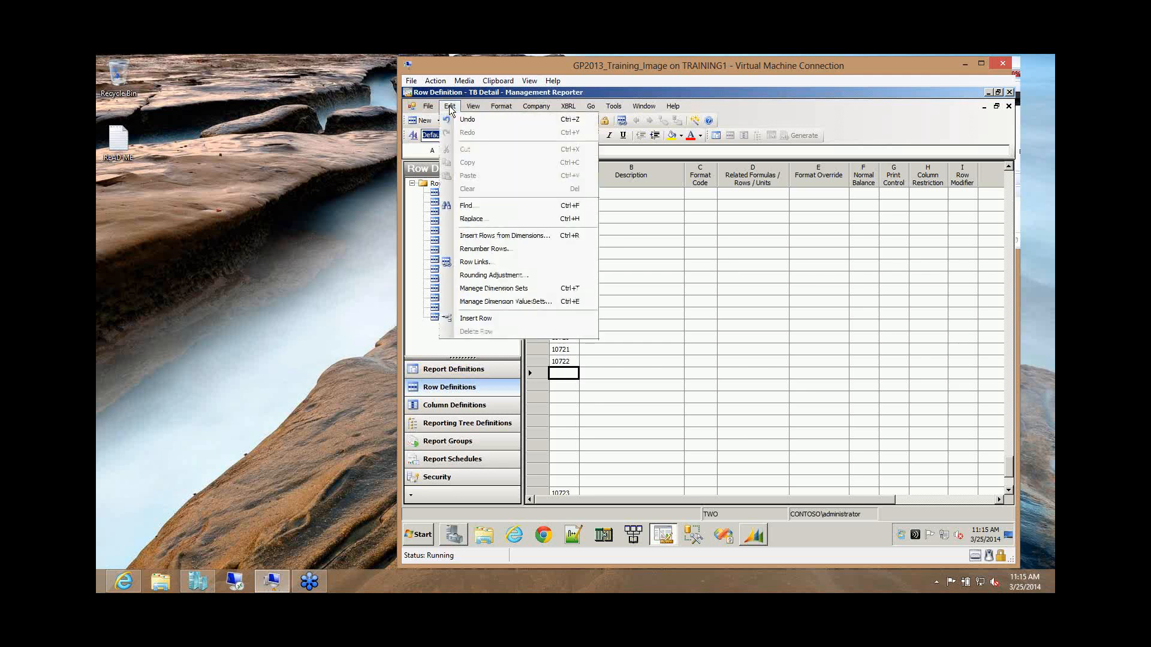
left_click(529, 250)
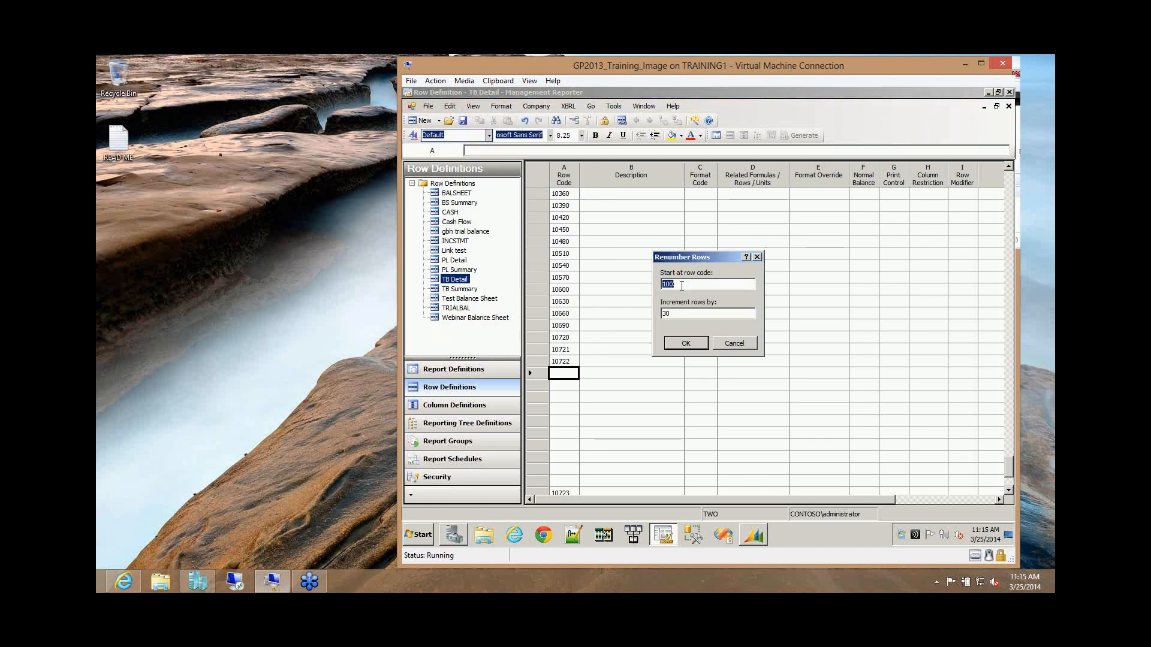
left_click(686, 344)
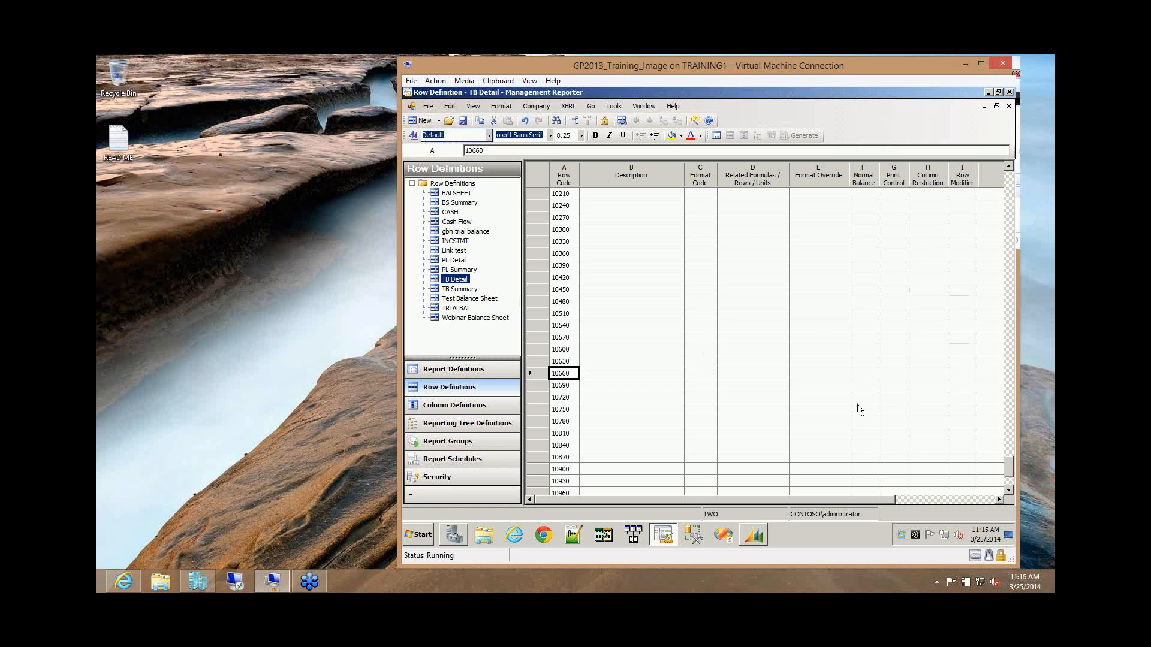
- Change the Balance Check row's total formula to 100:9760
left_click_drag(1008, 465, 1006, 446)
left_click(734, 301)
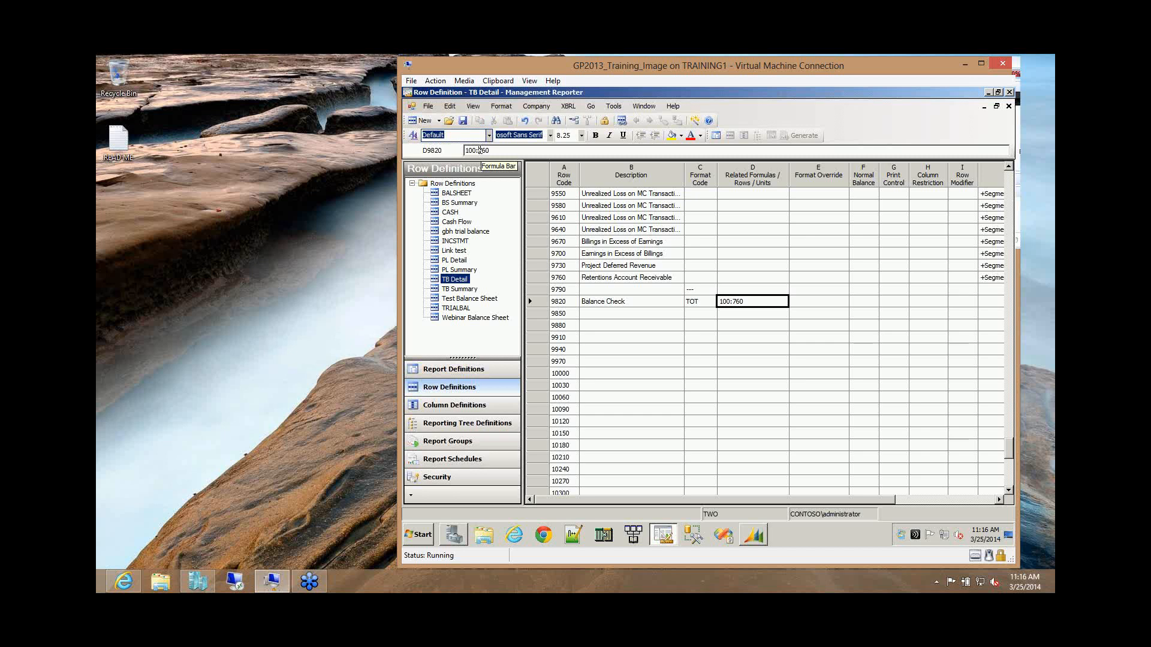
left_click(479, 150)
type("9")
key("Return")
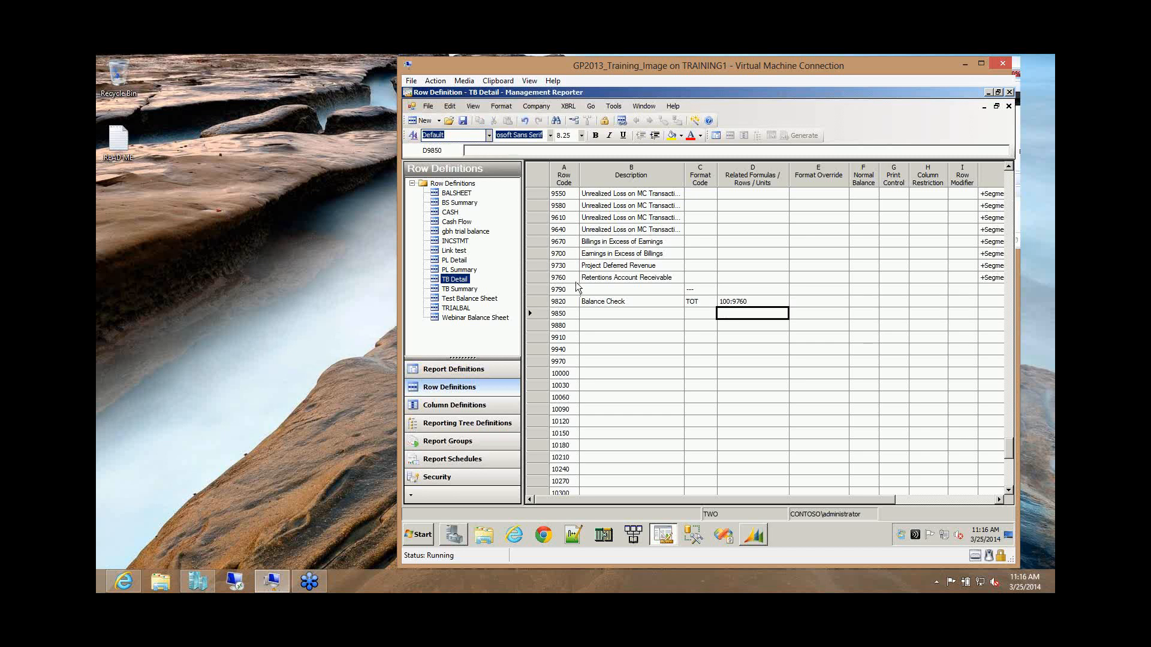
left_click(743, 304)
- Close the TB Detail row definition without saving its changes and return to the Dept reporting tree definition
left_click(1010, 106)
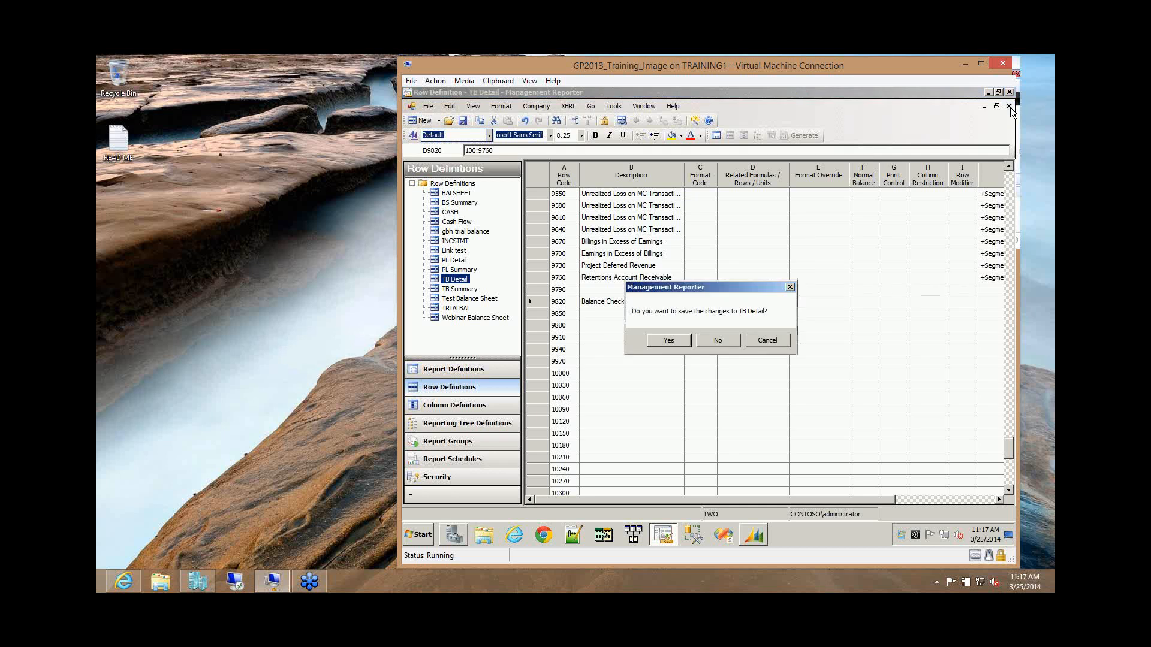
left_click(717, 340)
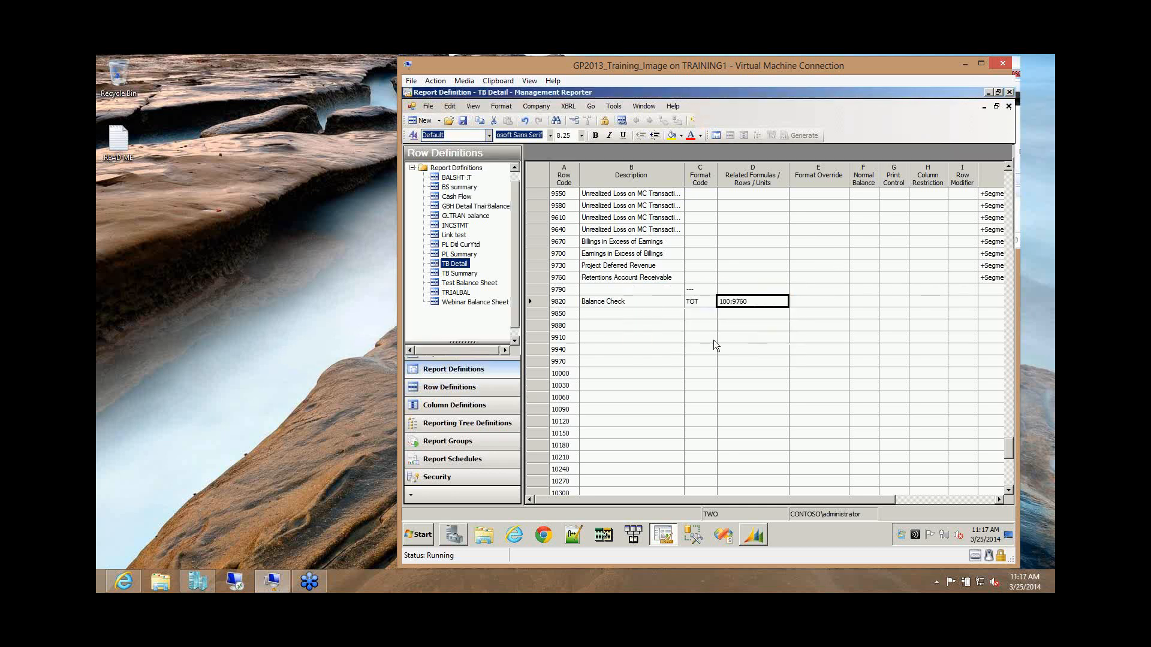
left_click(693, 317)
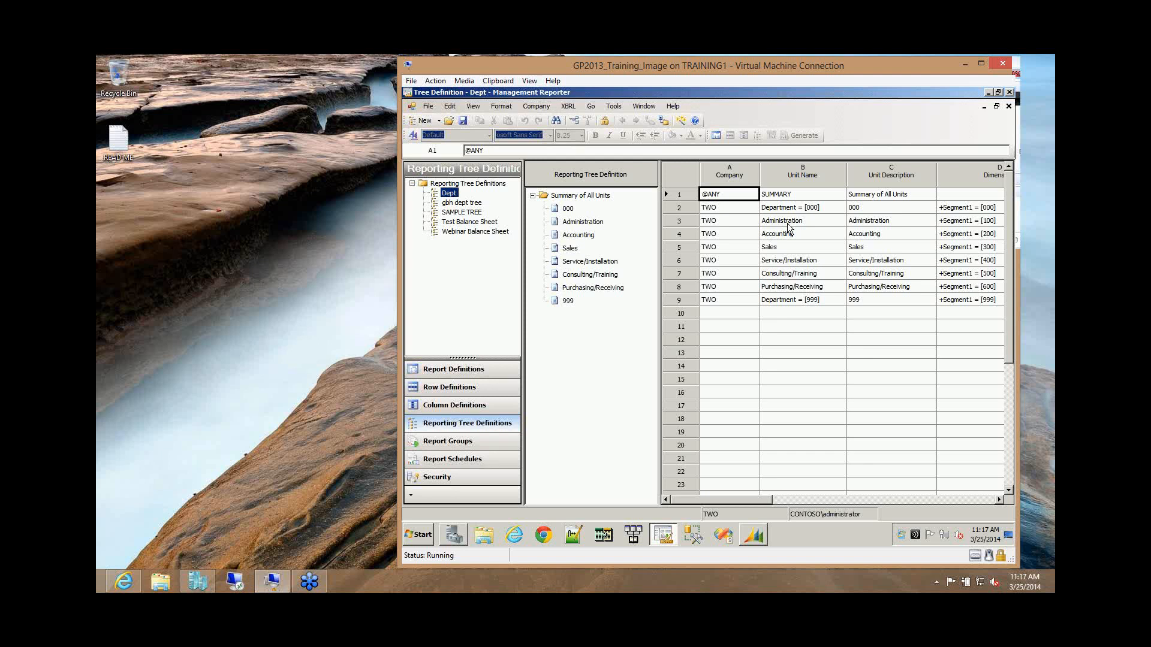
- Look up the Reporting tree definitions topic and its subtopics in the Management Reporter help, and close the help
left_click(696, 121)
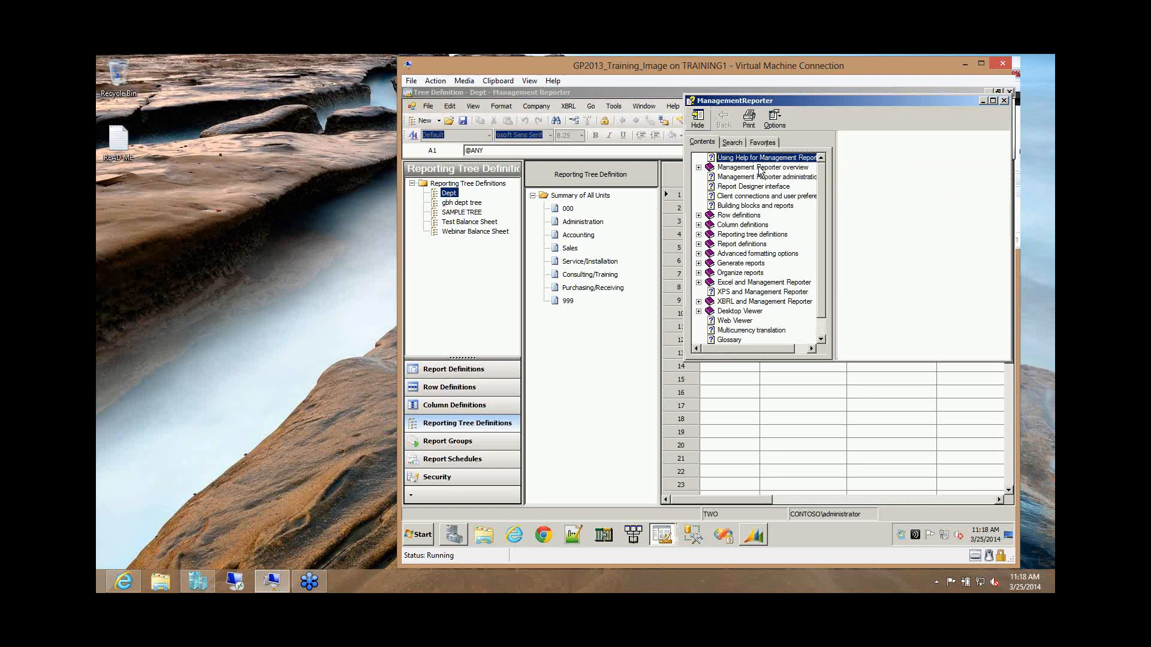
left_click(745, 237)
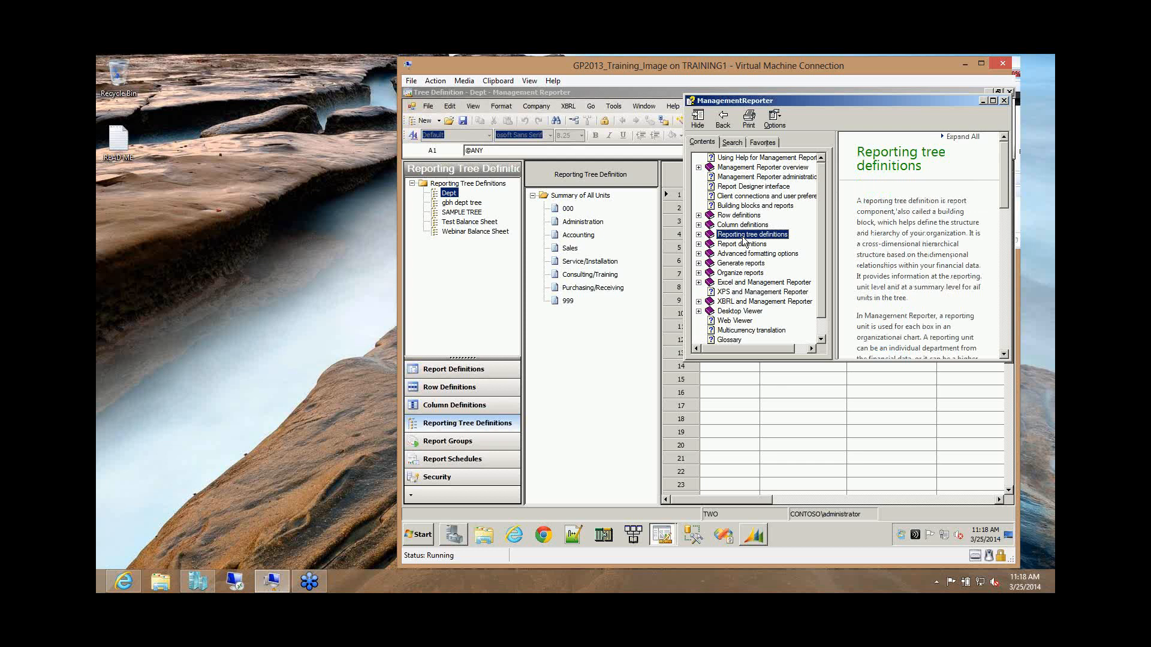
left_click(699, 234)
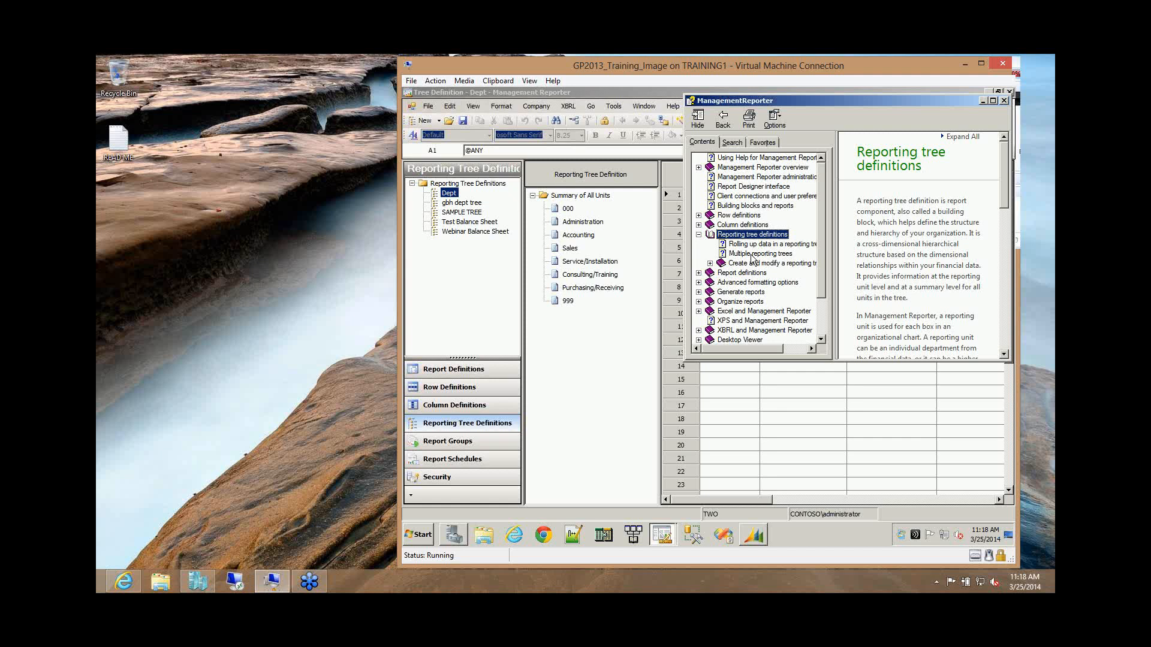
left_click(1004, 101)
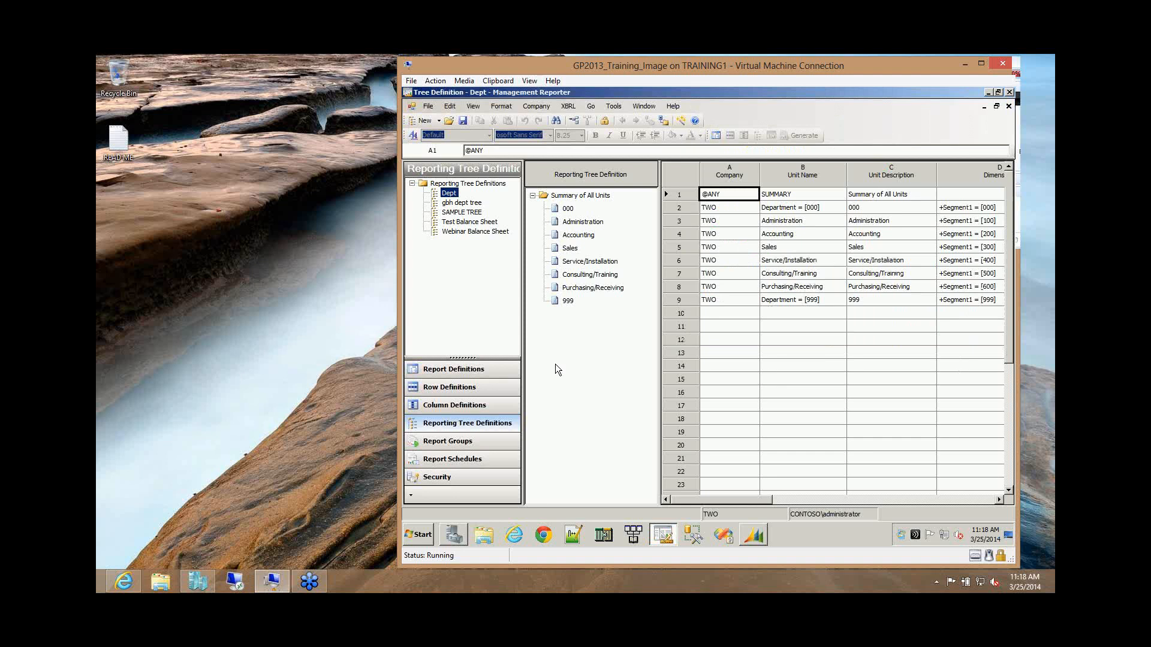
- Open the PL Dtl CurYtd report definition, discarding the changes to TB Detail
left_click(487, 372)
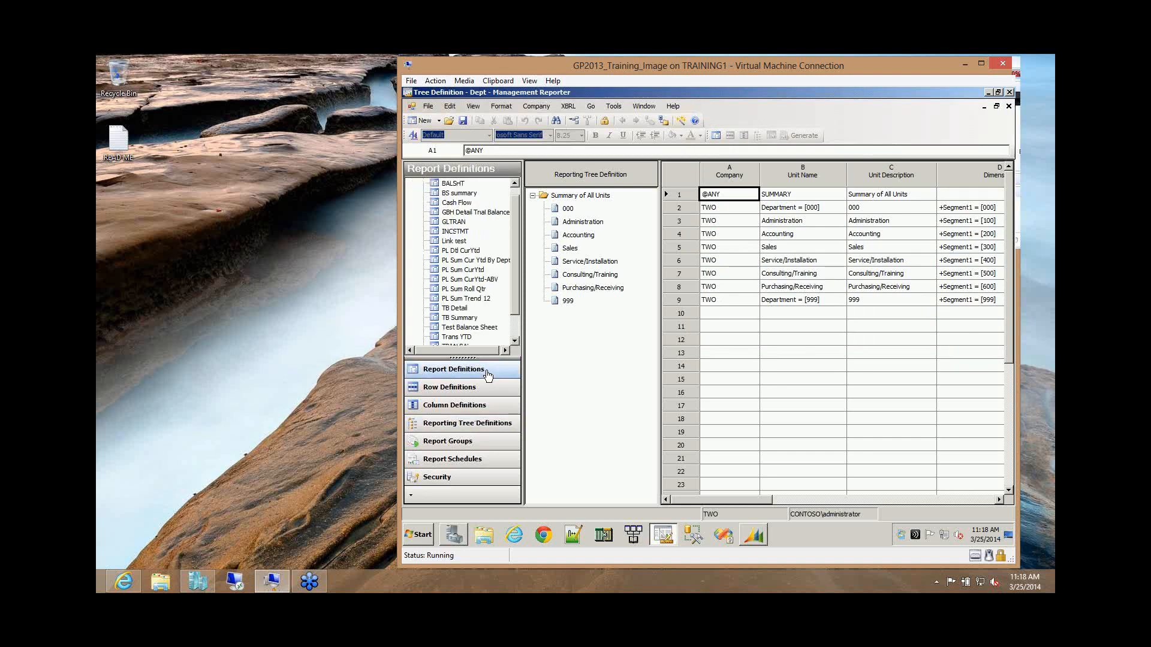
left_click(463, 251)
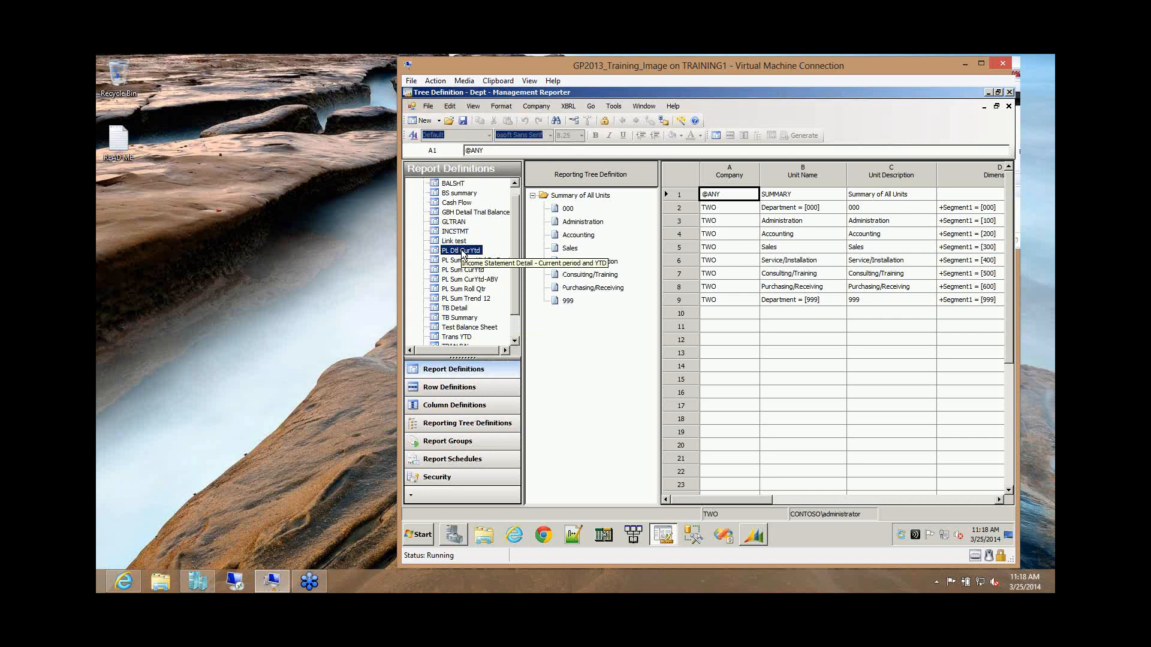
double_click(463, 252)
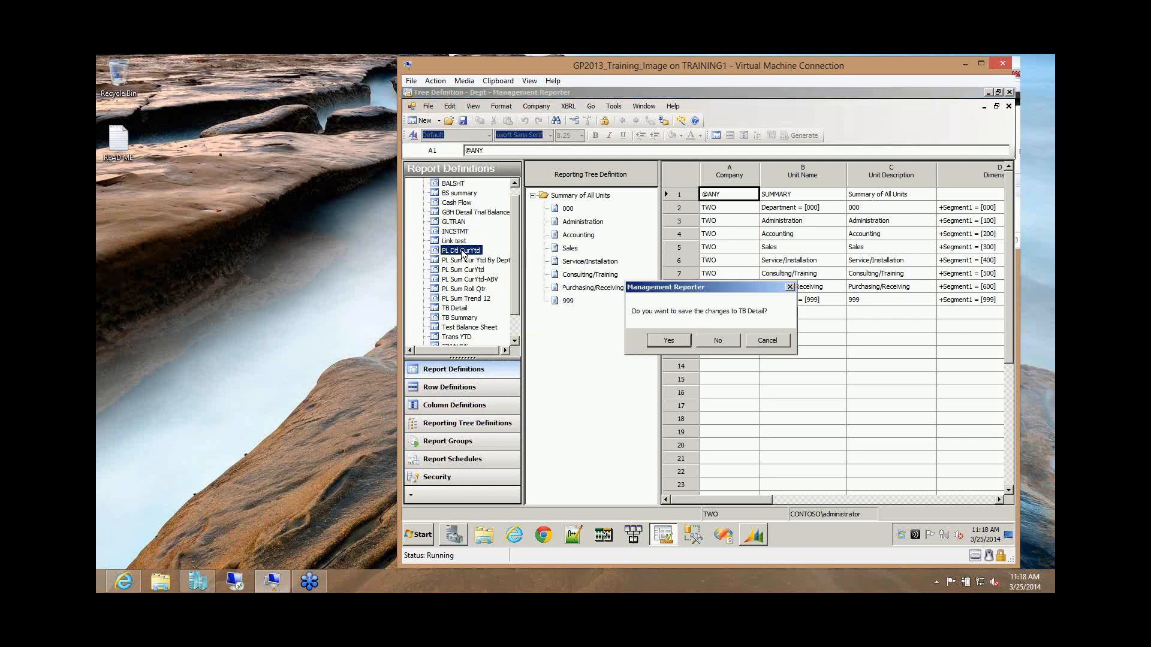
left_click(722, 339)
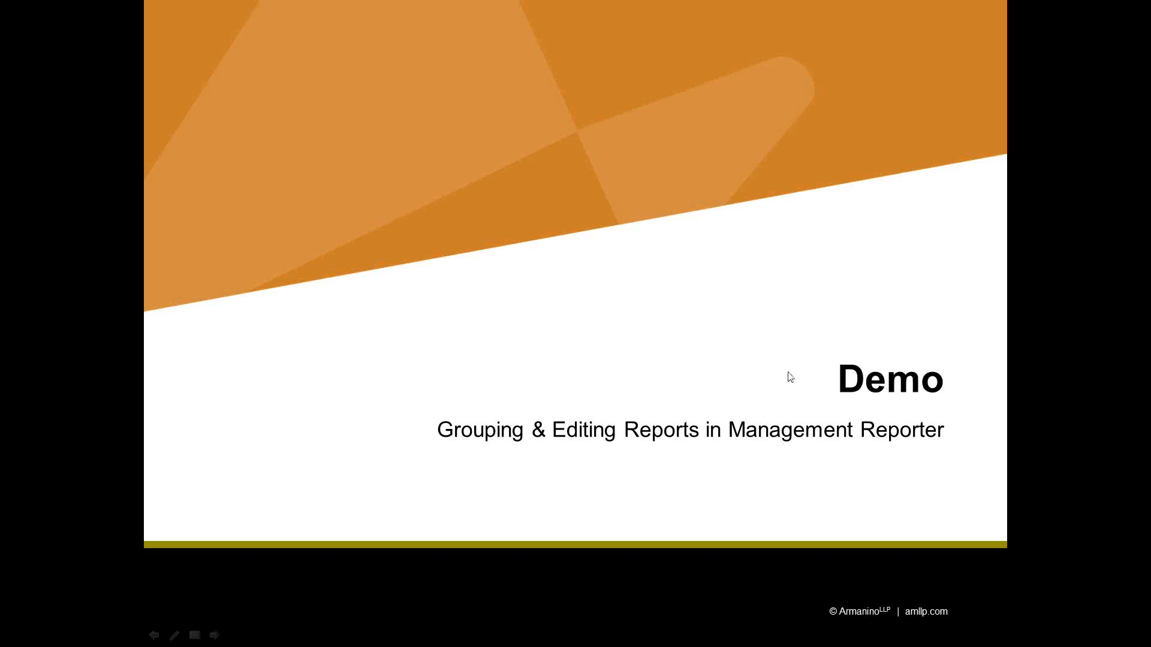
key("Right")
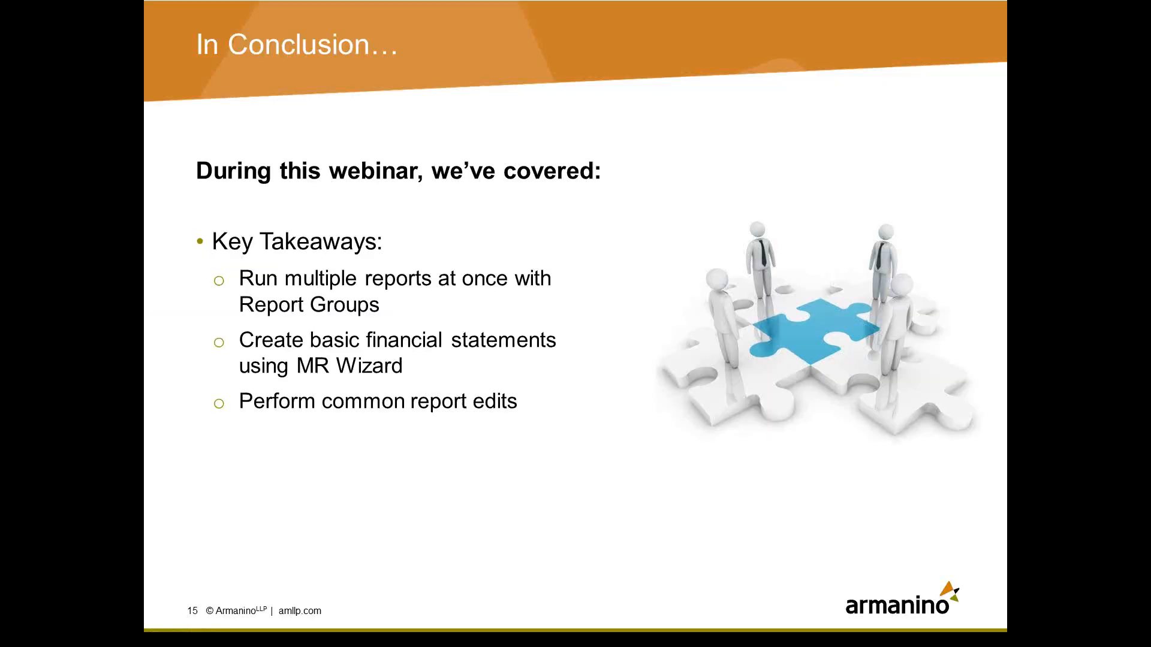